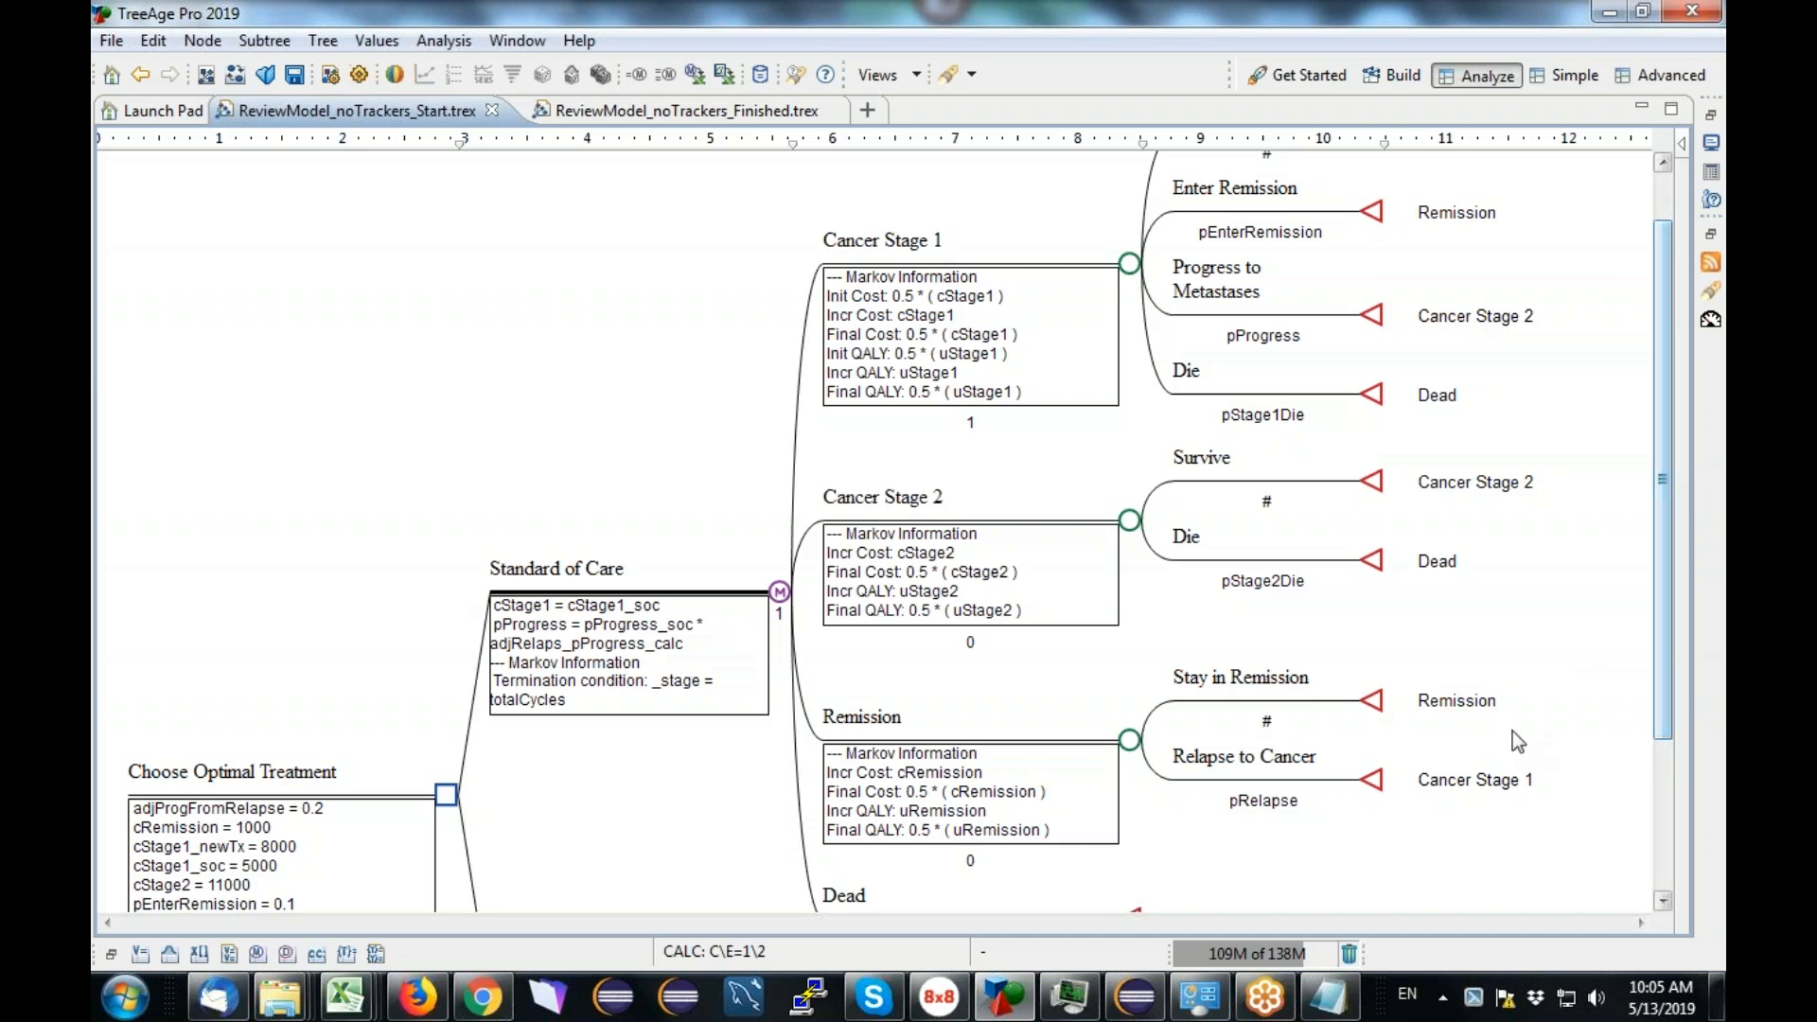
click(1382, 781)
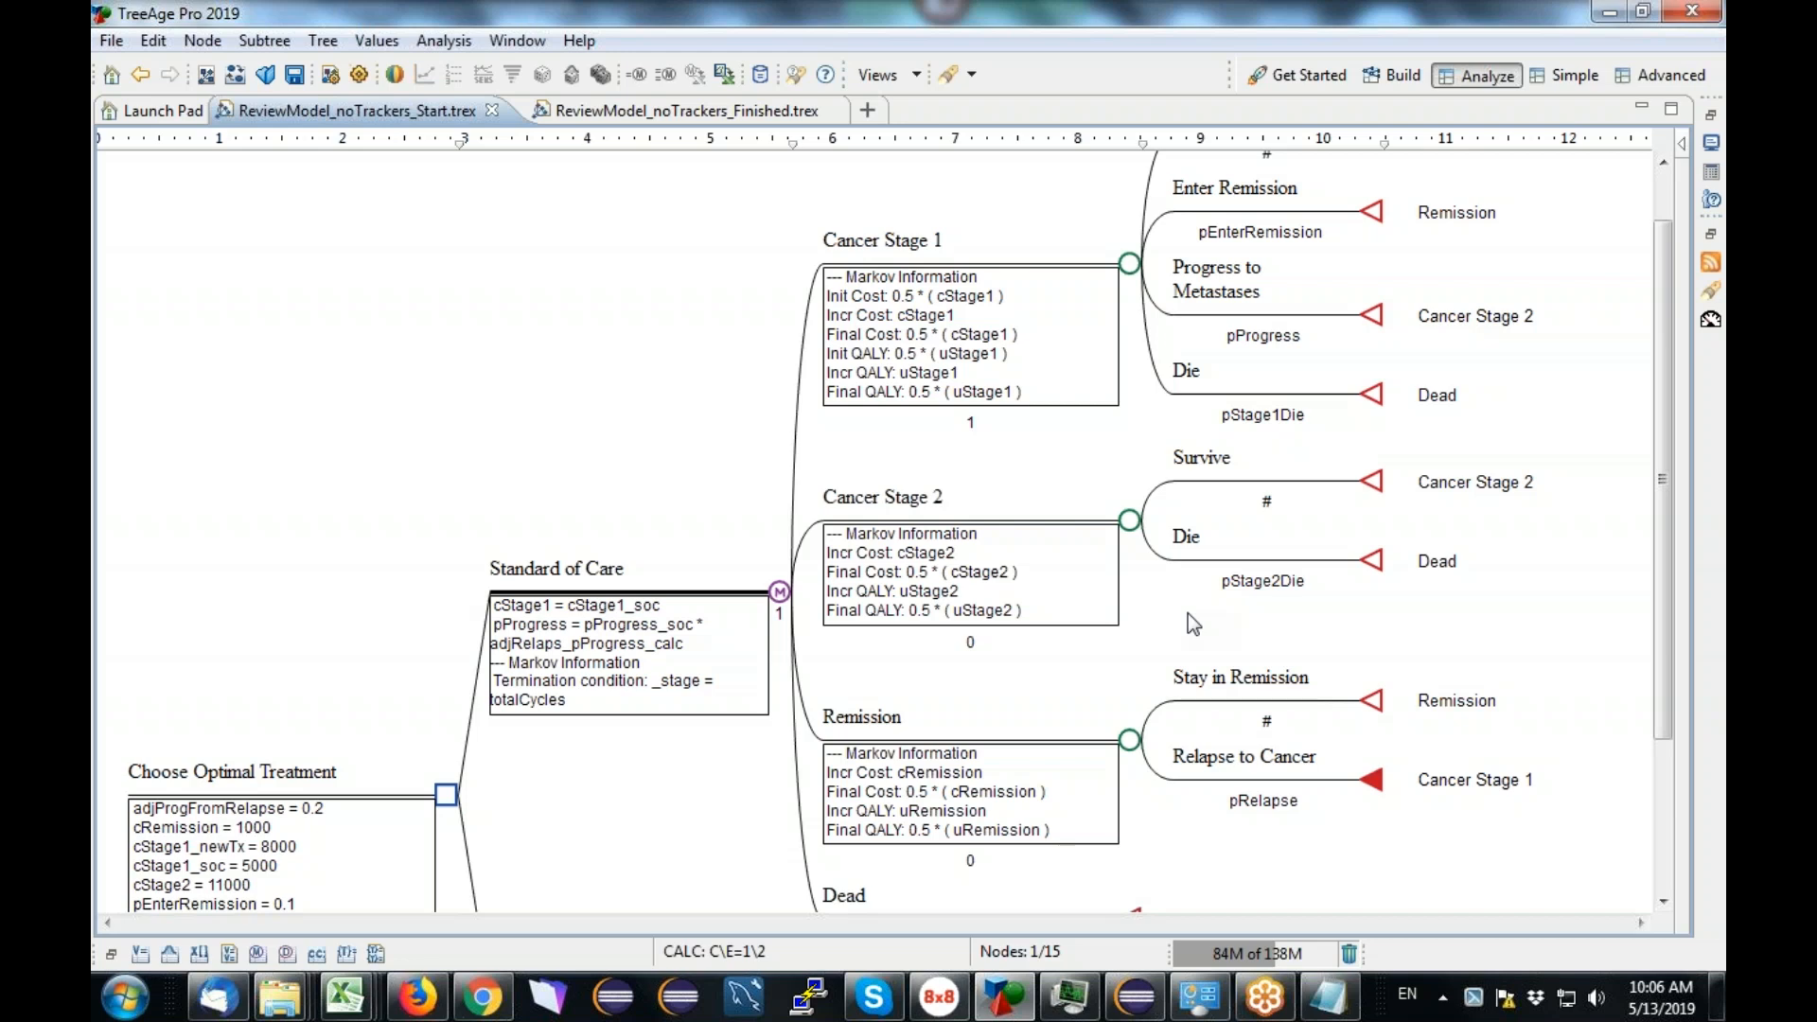
click(1129, 265)
drag(1660, 647, 1660, 678)
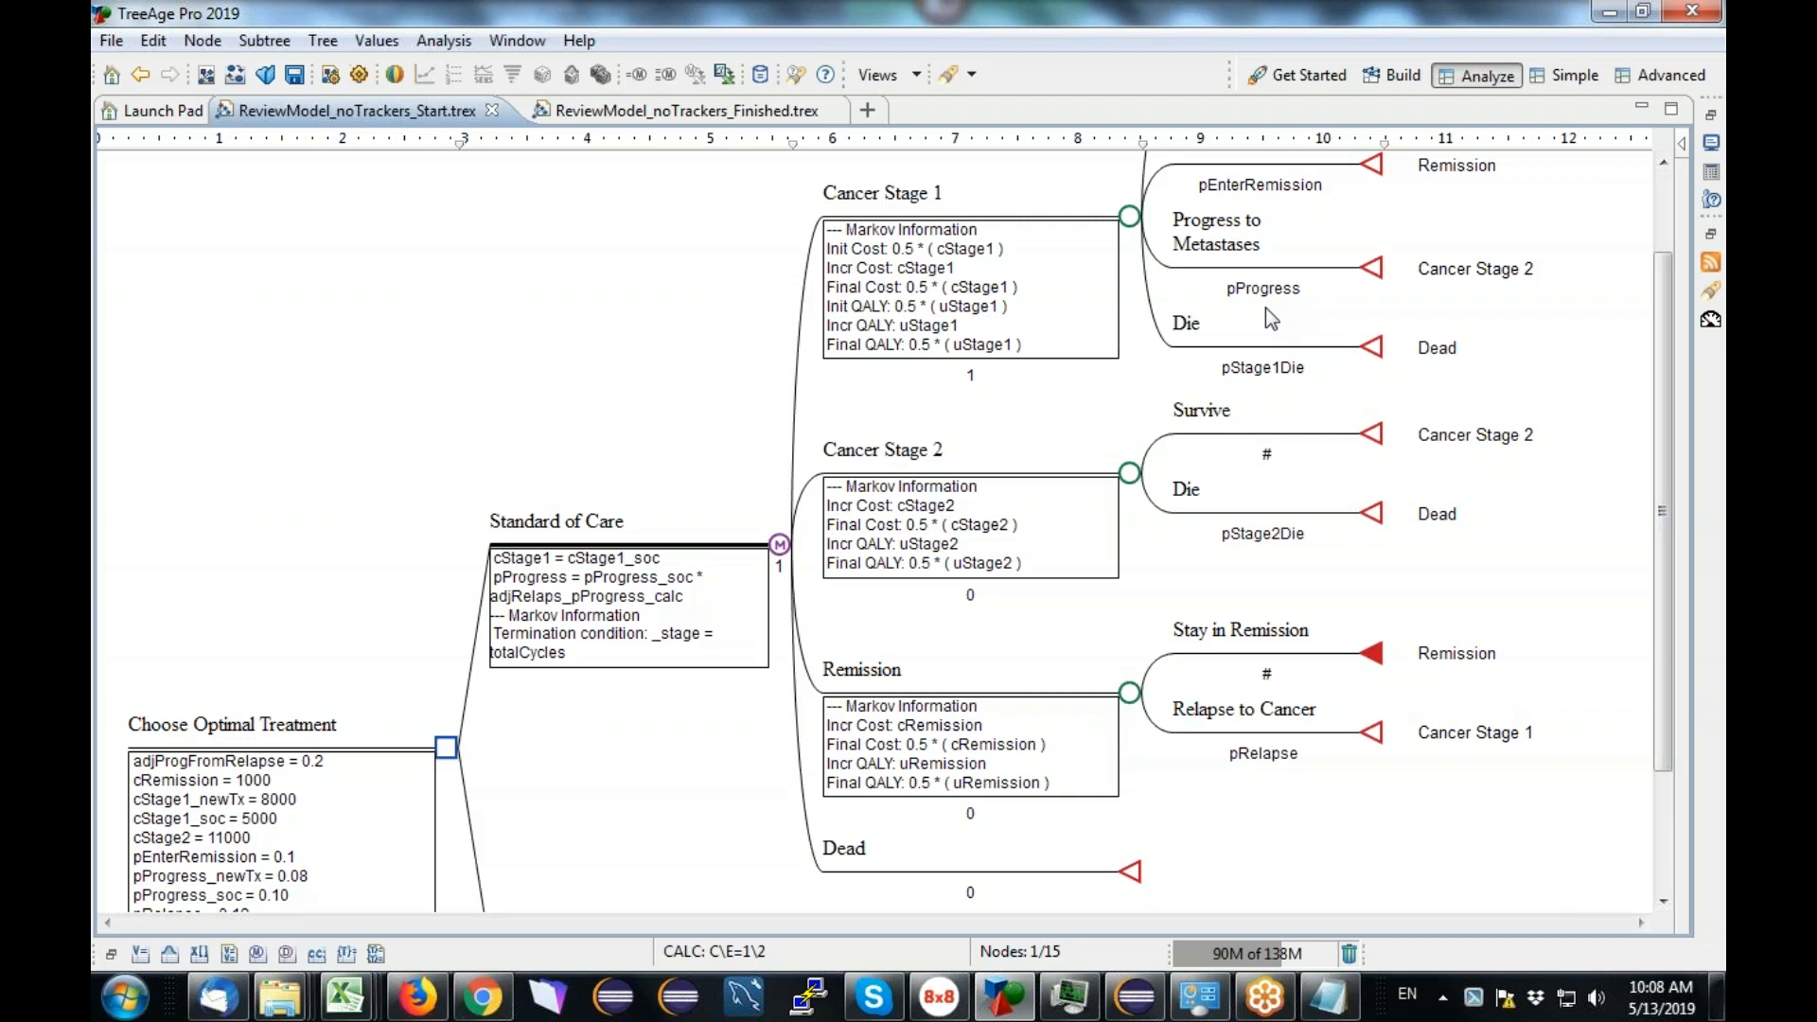
Step: Create a new tracker named t_relapses from the Relapse to Cancer node in the Remission state
click(1375, 735)
click(1384, 655)
click(1374, 734)
right_click(1376, 735)
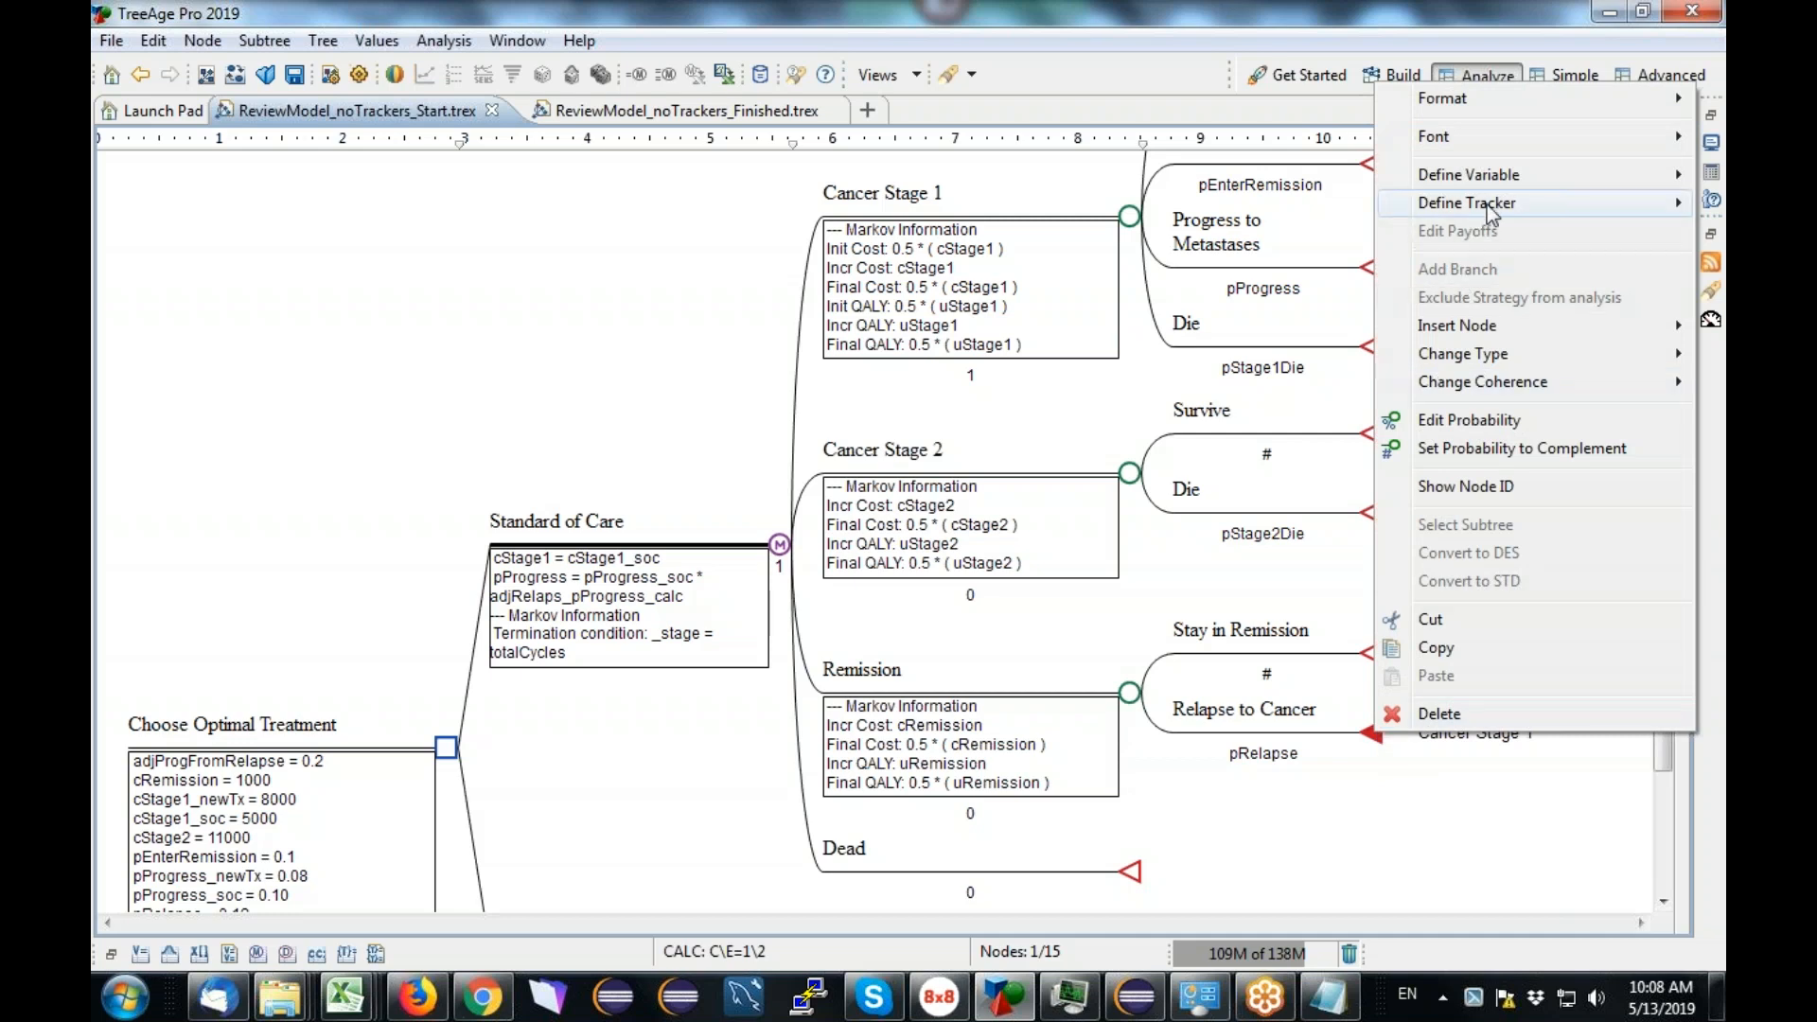
mouse_move(1491, 210)
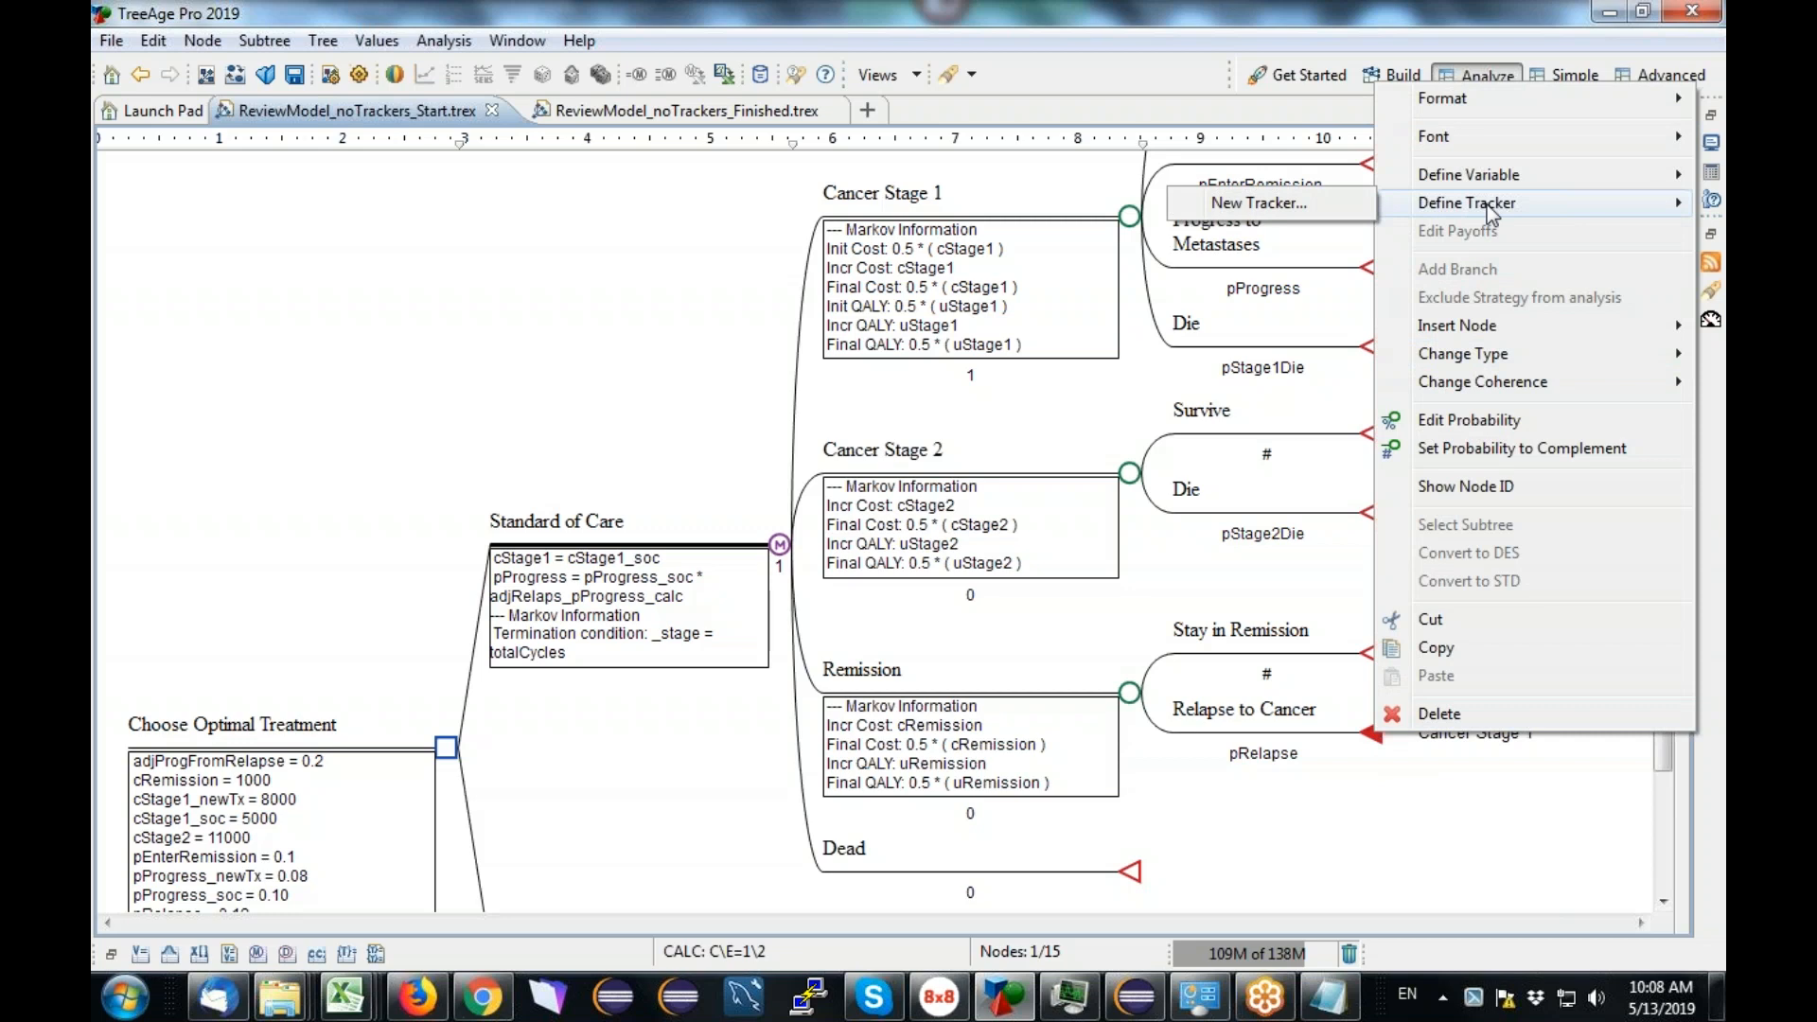
click(1331, 203)
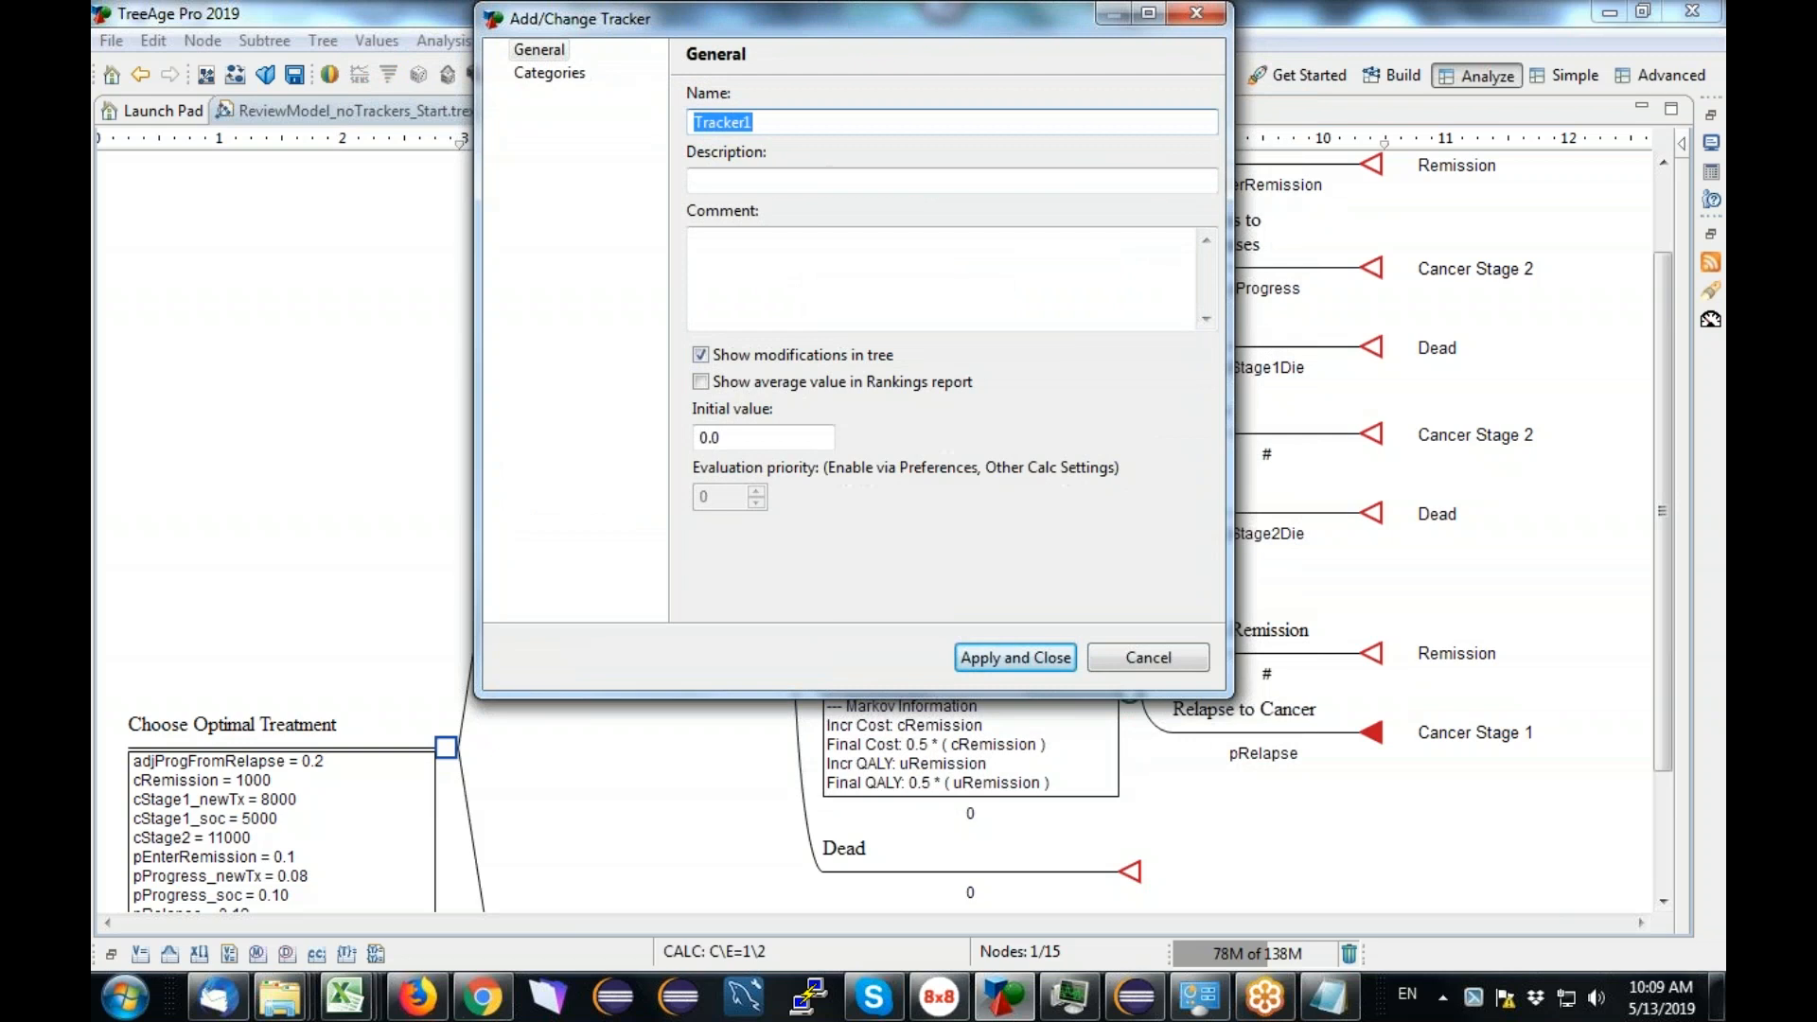
text(t_rep)
key(BackSpace)
text(lapses)
key(shift+Left)
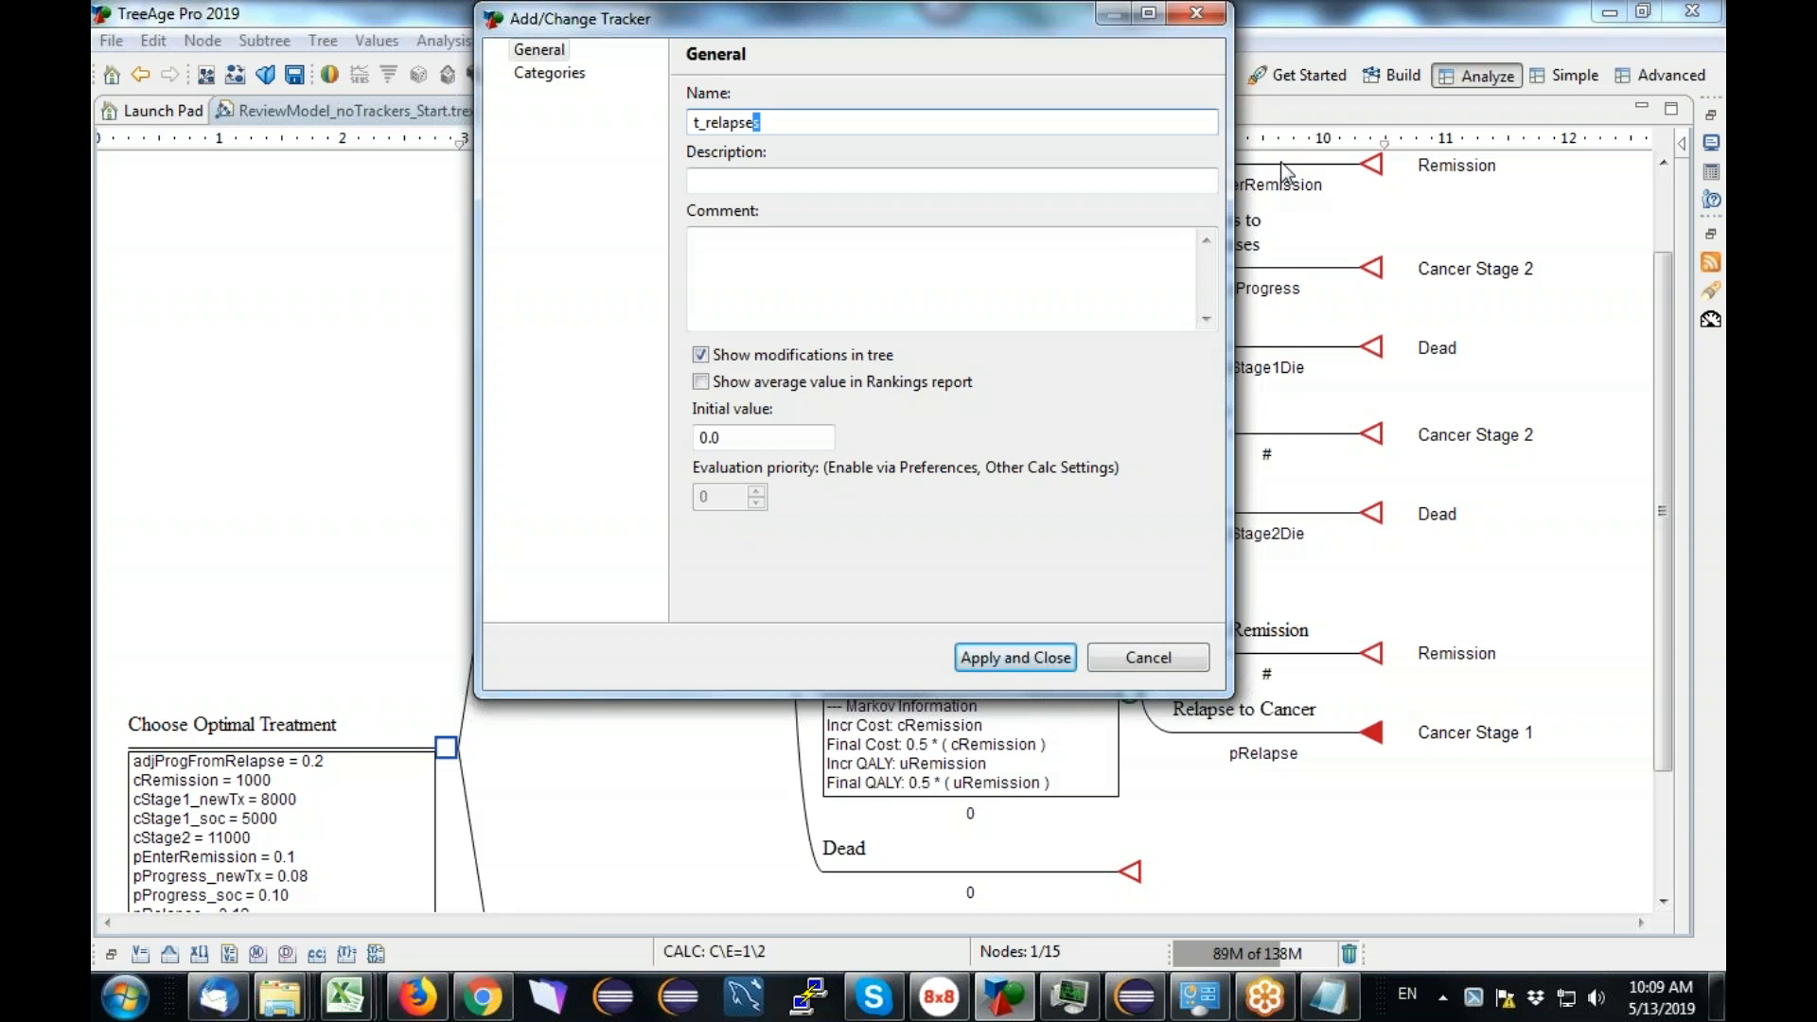
click(771, 437)
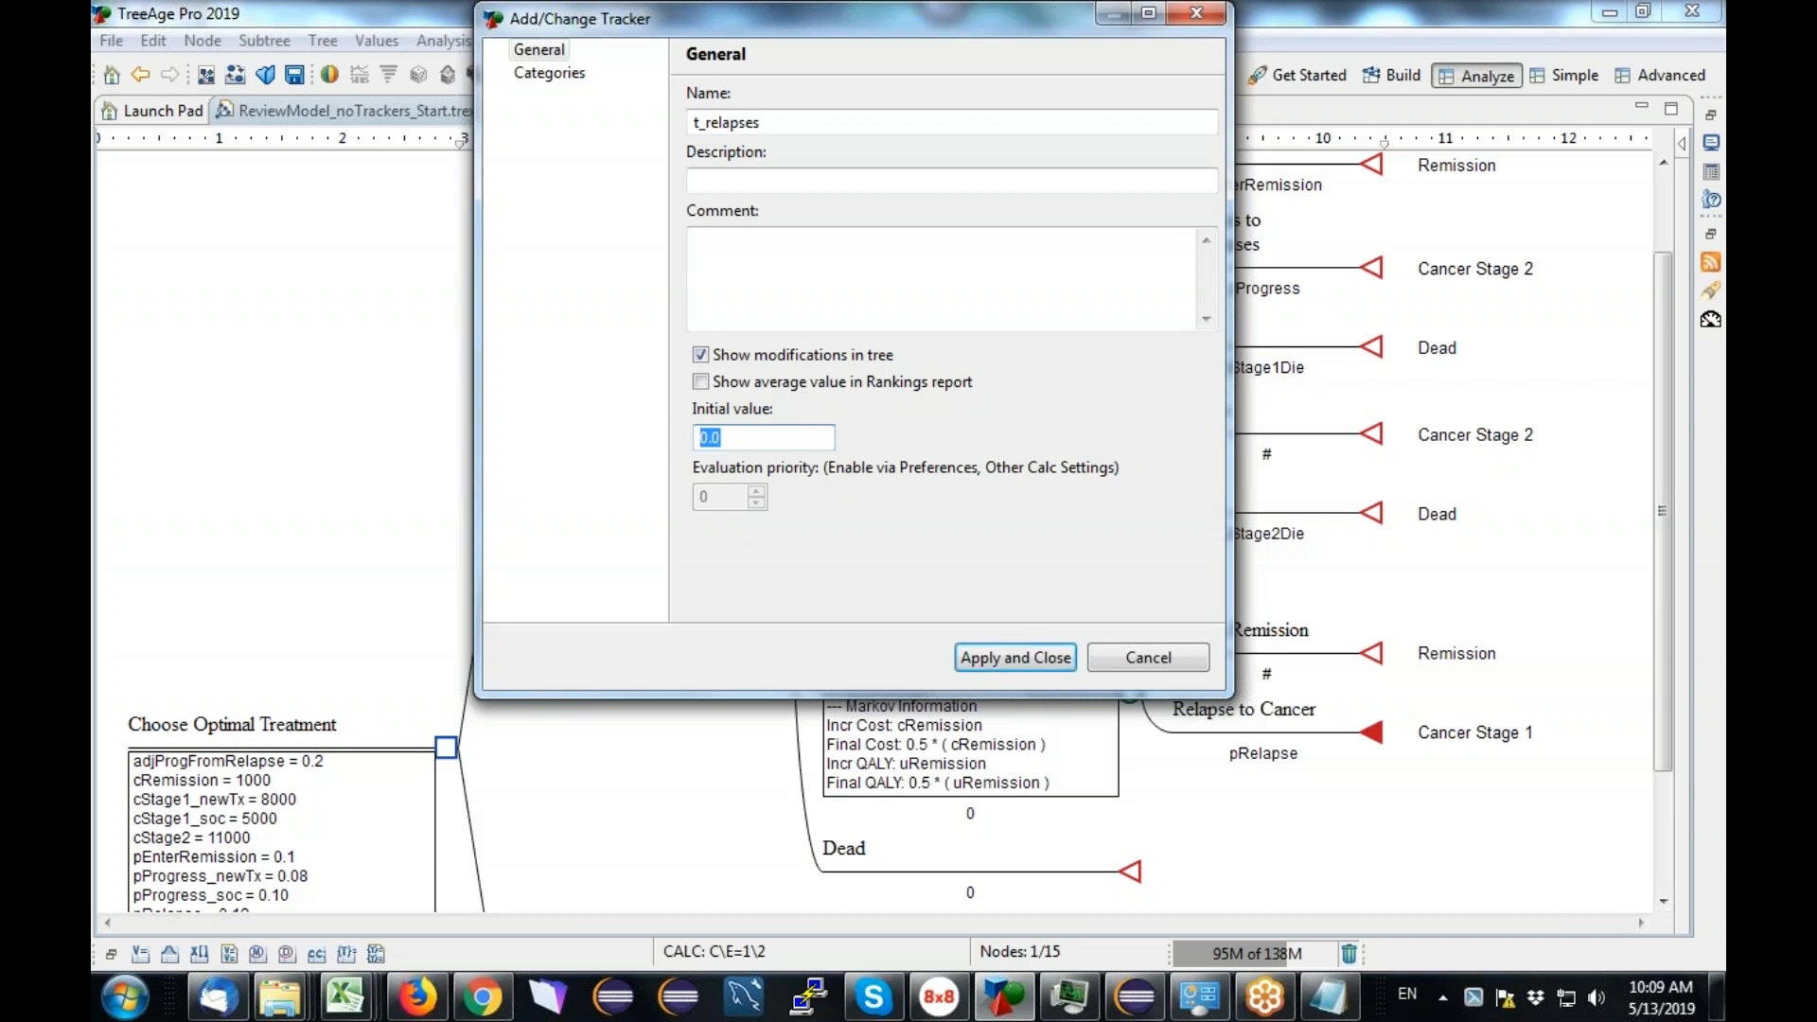
click(1007, 661)
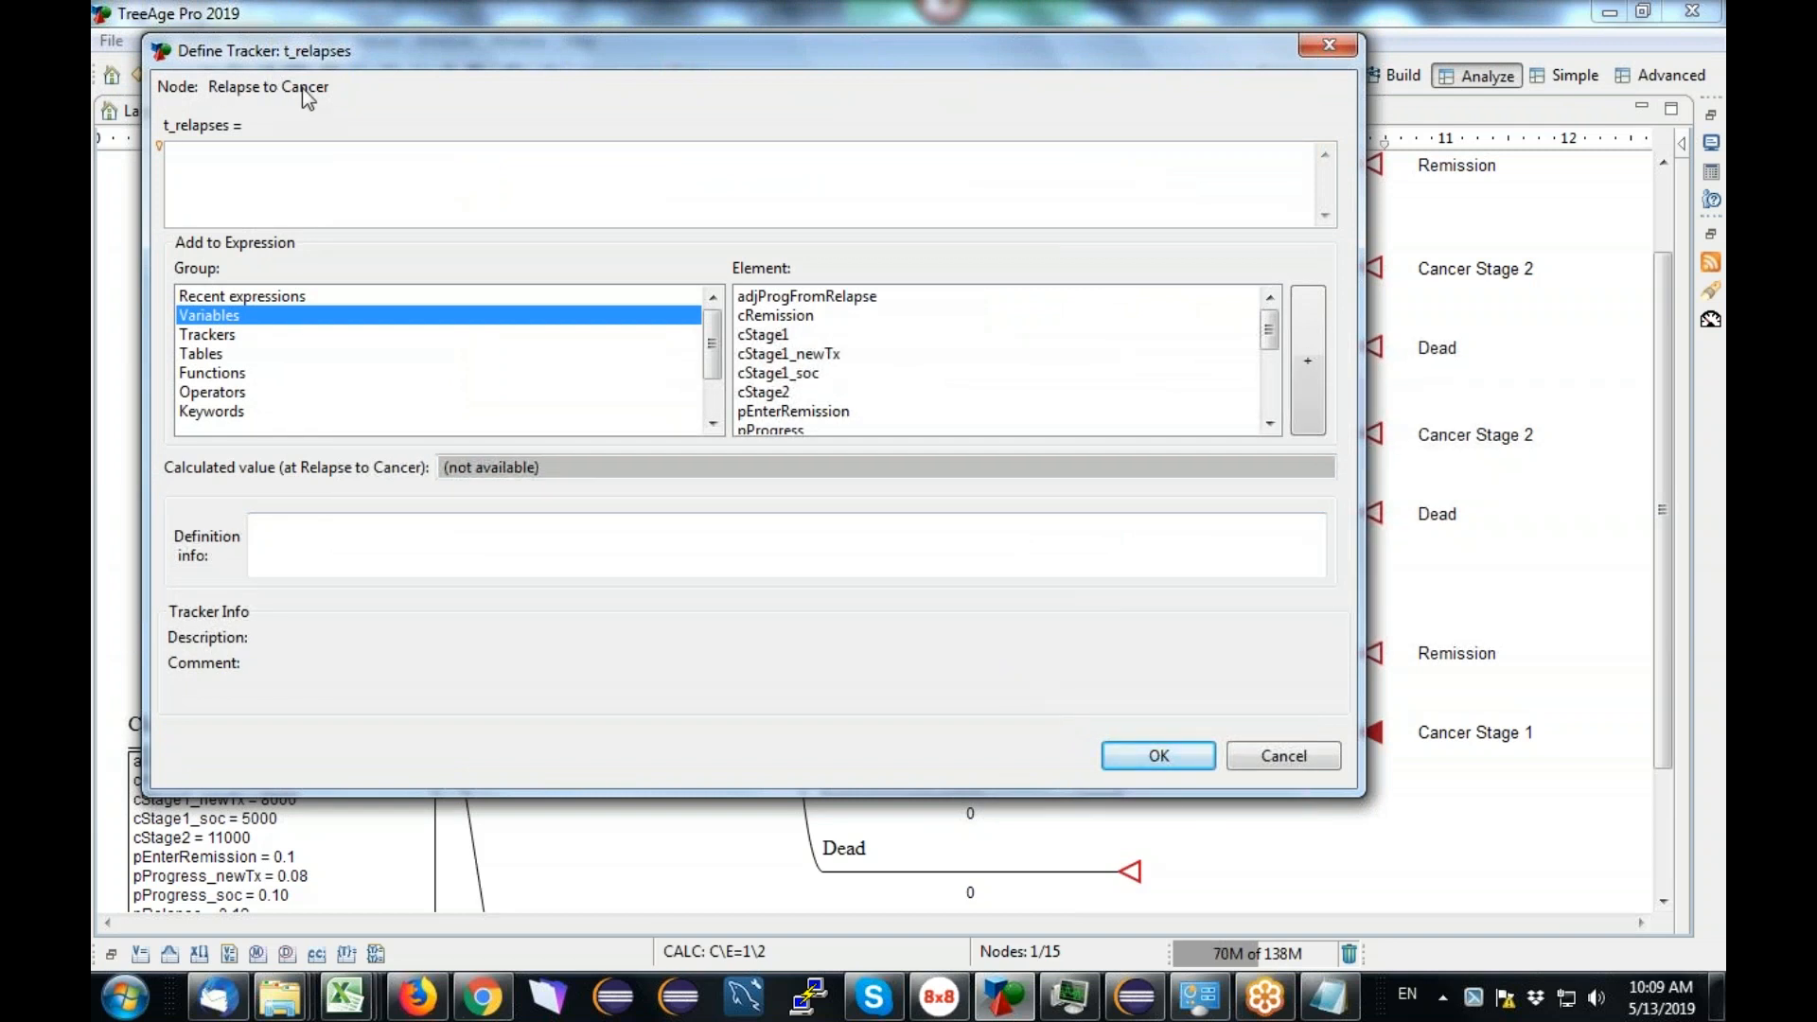
Step: Define the tracker at the Relapse to Cancer node with the expression t_relapses+1
click(224, 336)
click(762, 299)
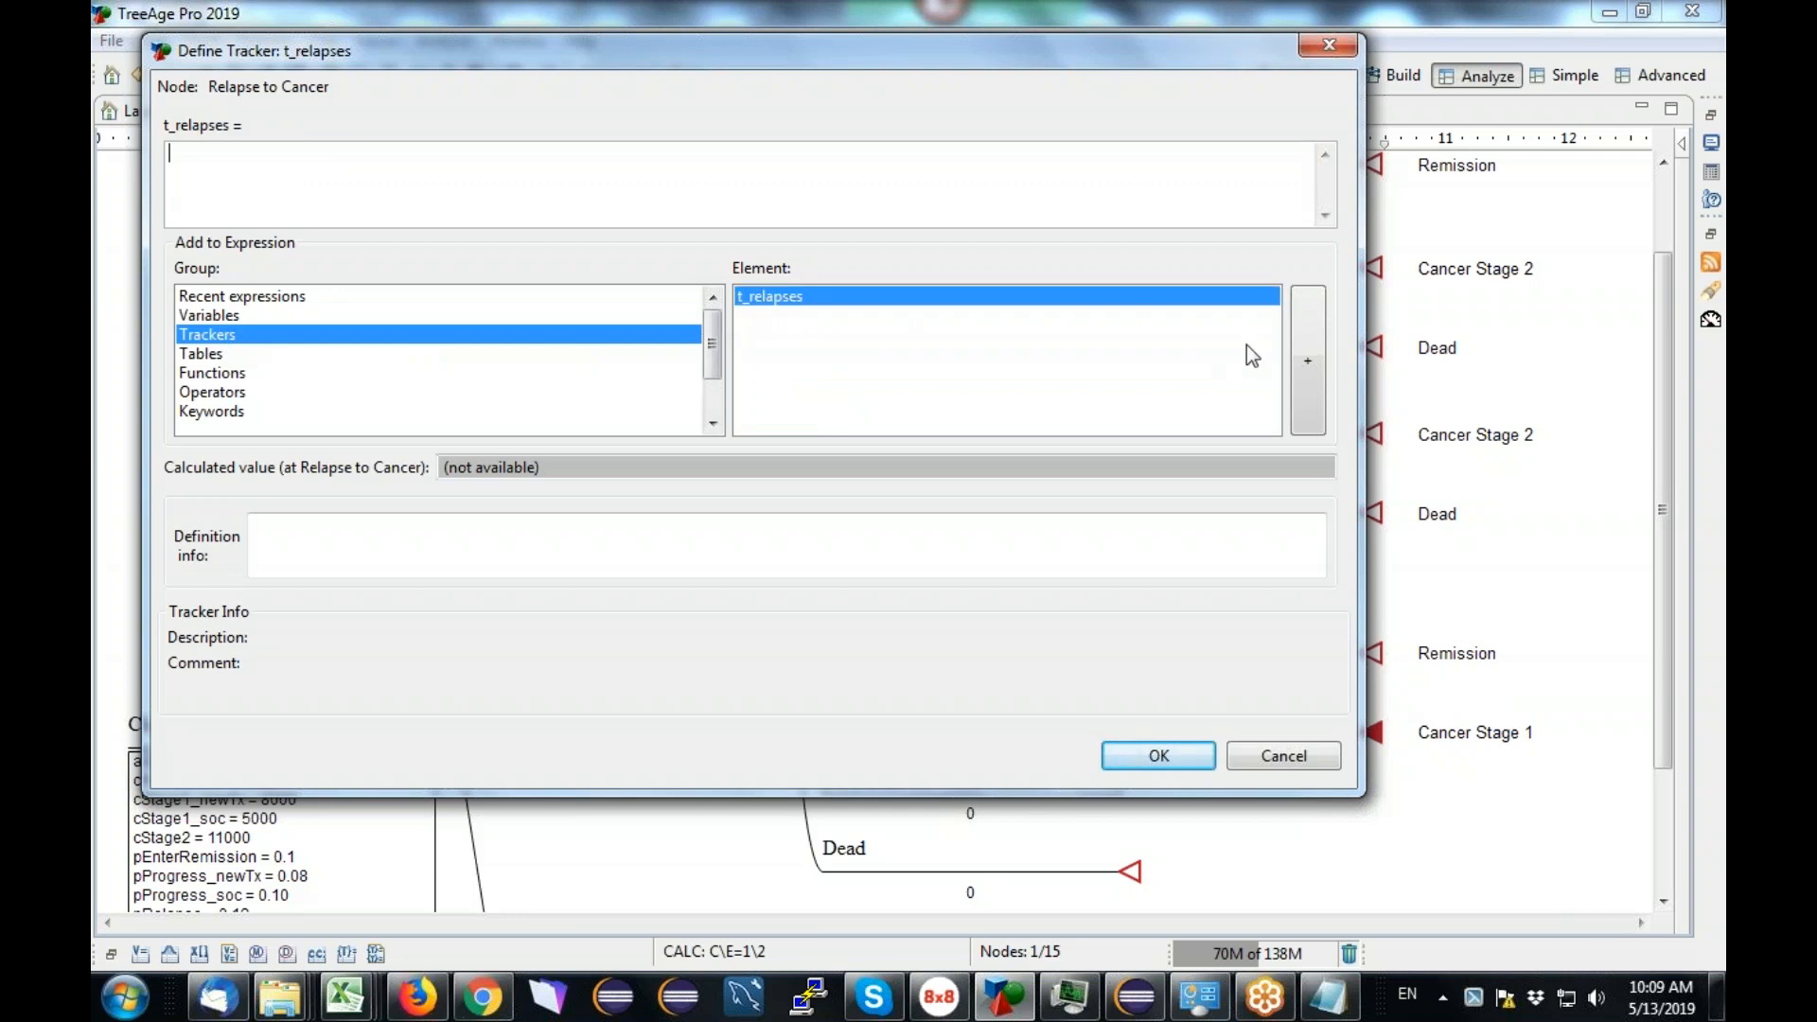
click(1323, 357)
text(+1)
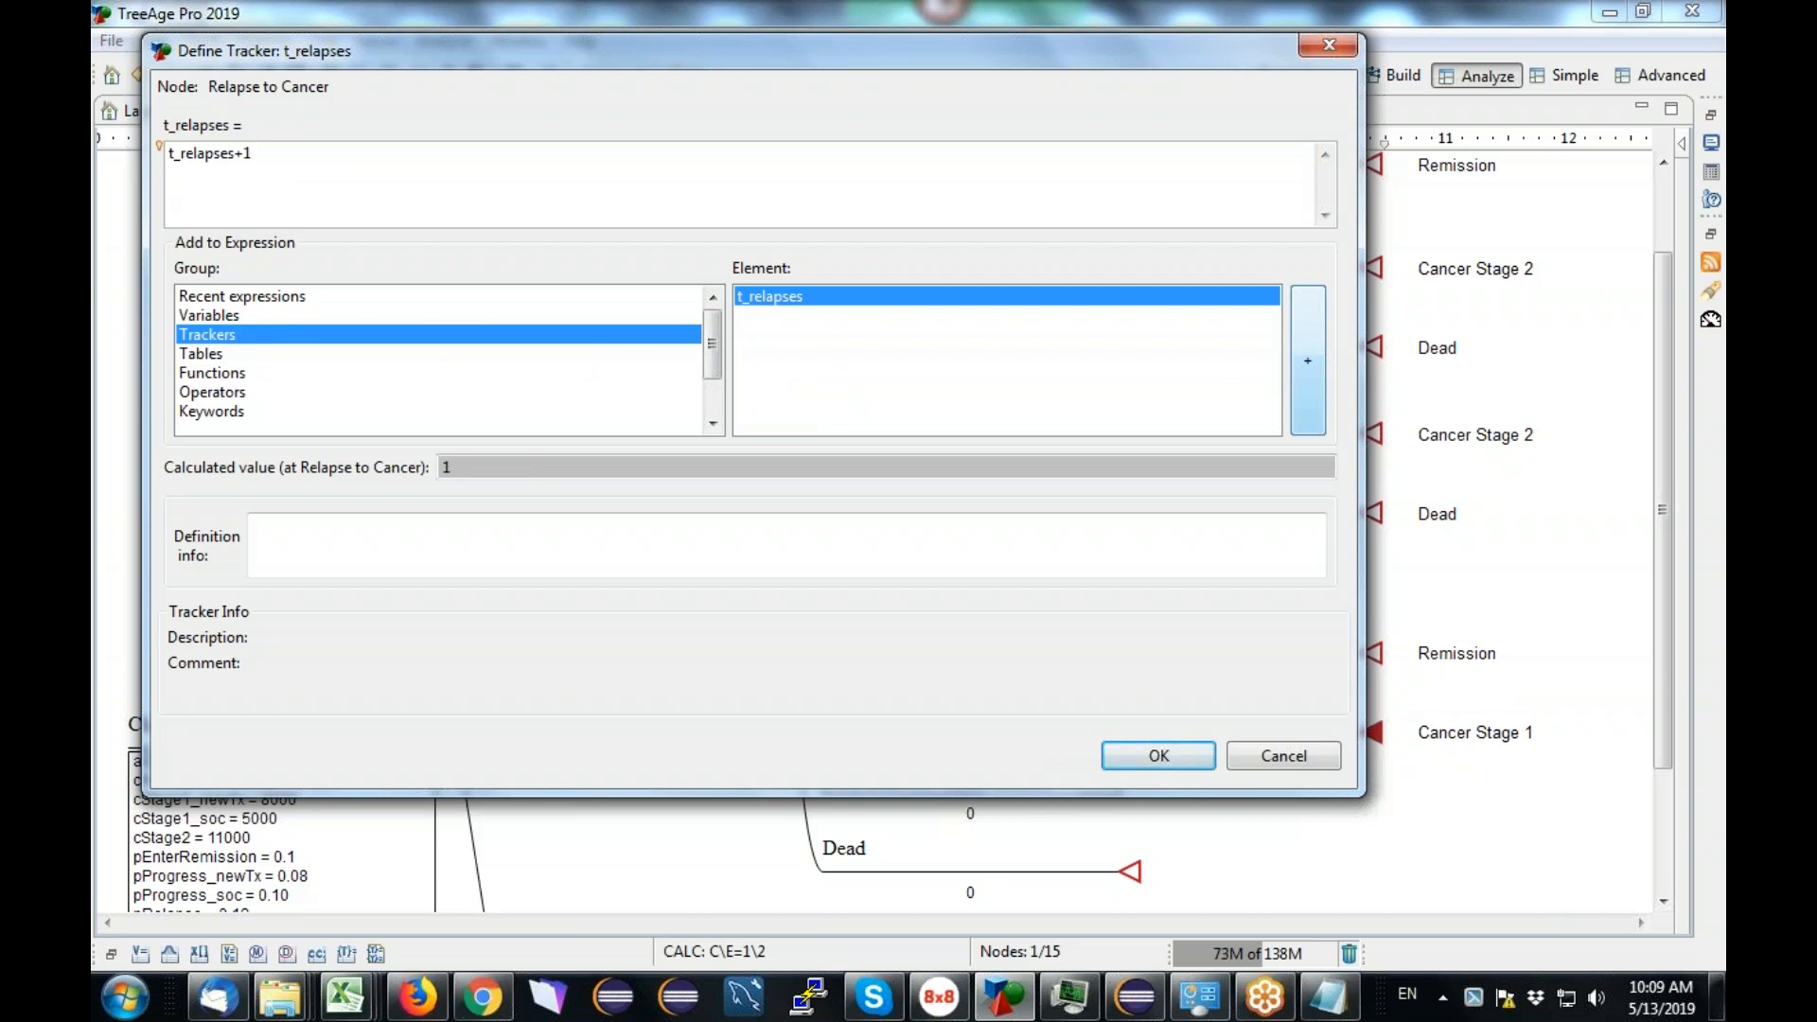
click(1151, 752)
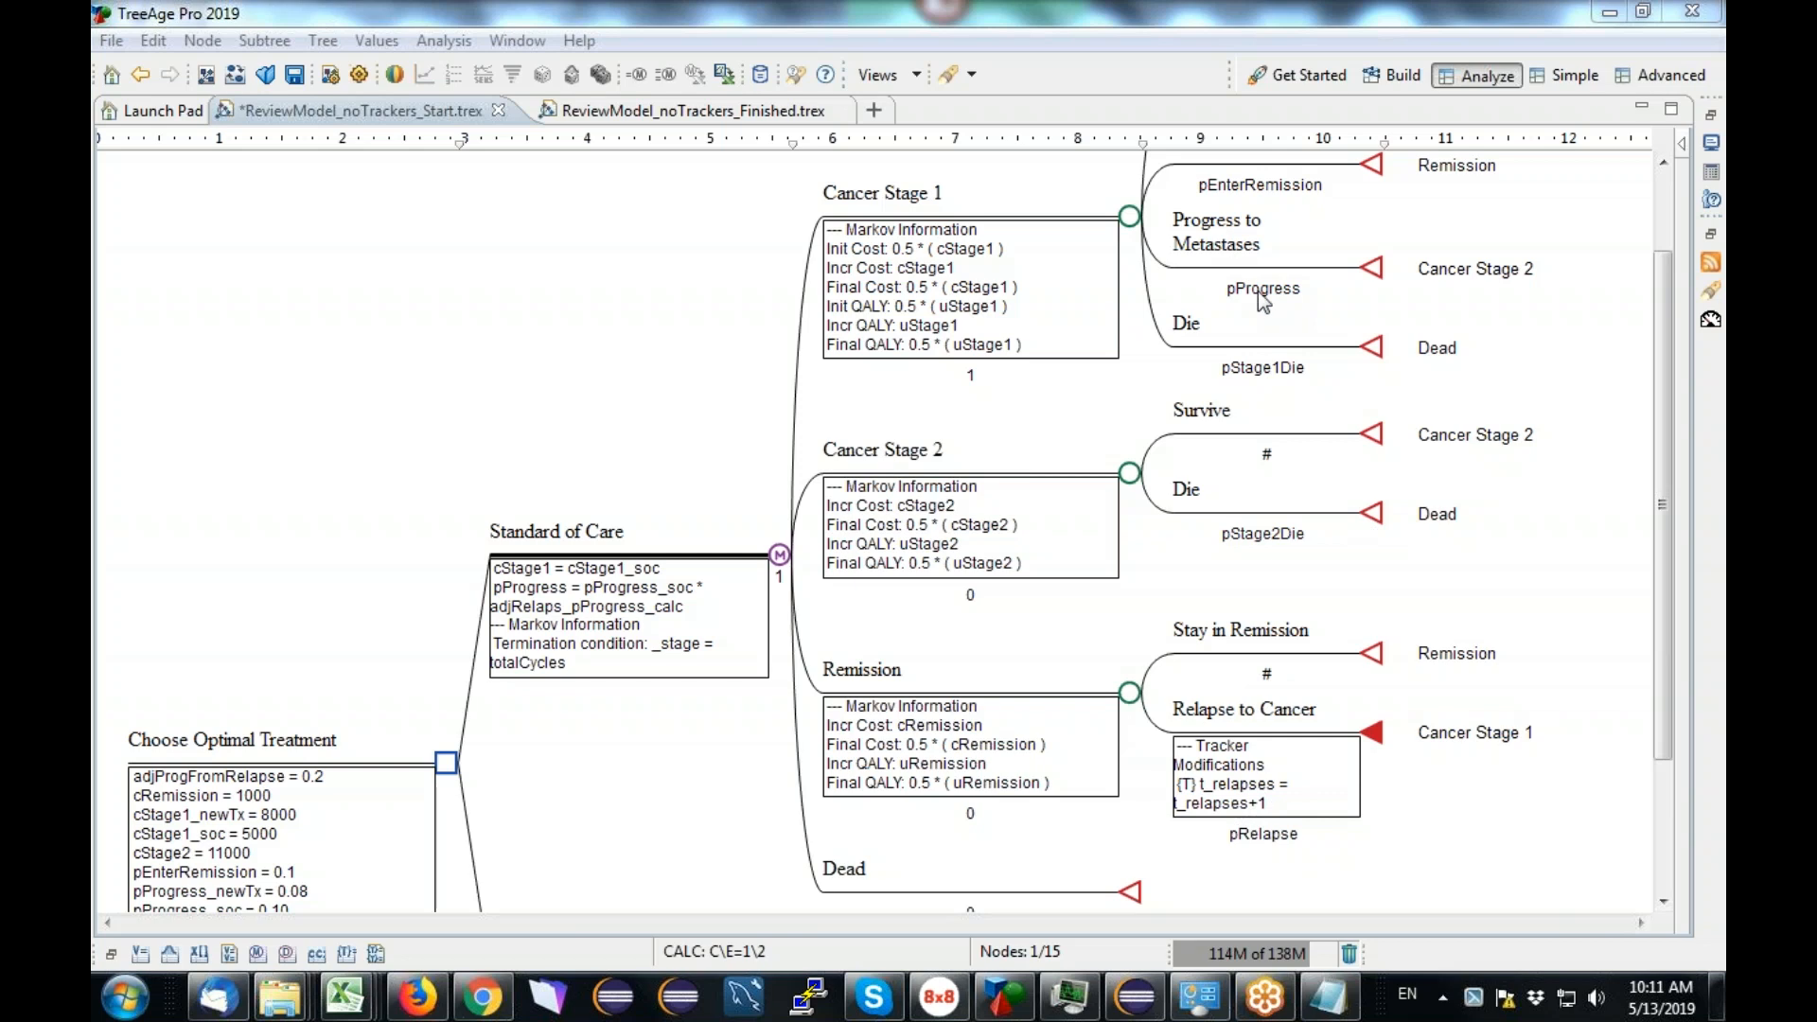
Step: Remove the multiplication by adjRelaps_pProgress_calc from the pProgress variable definition at the Standard of Care node
drag(1657, 352, 1553, 527)
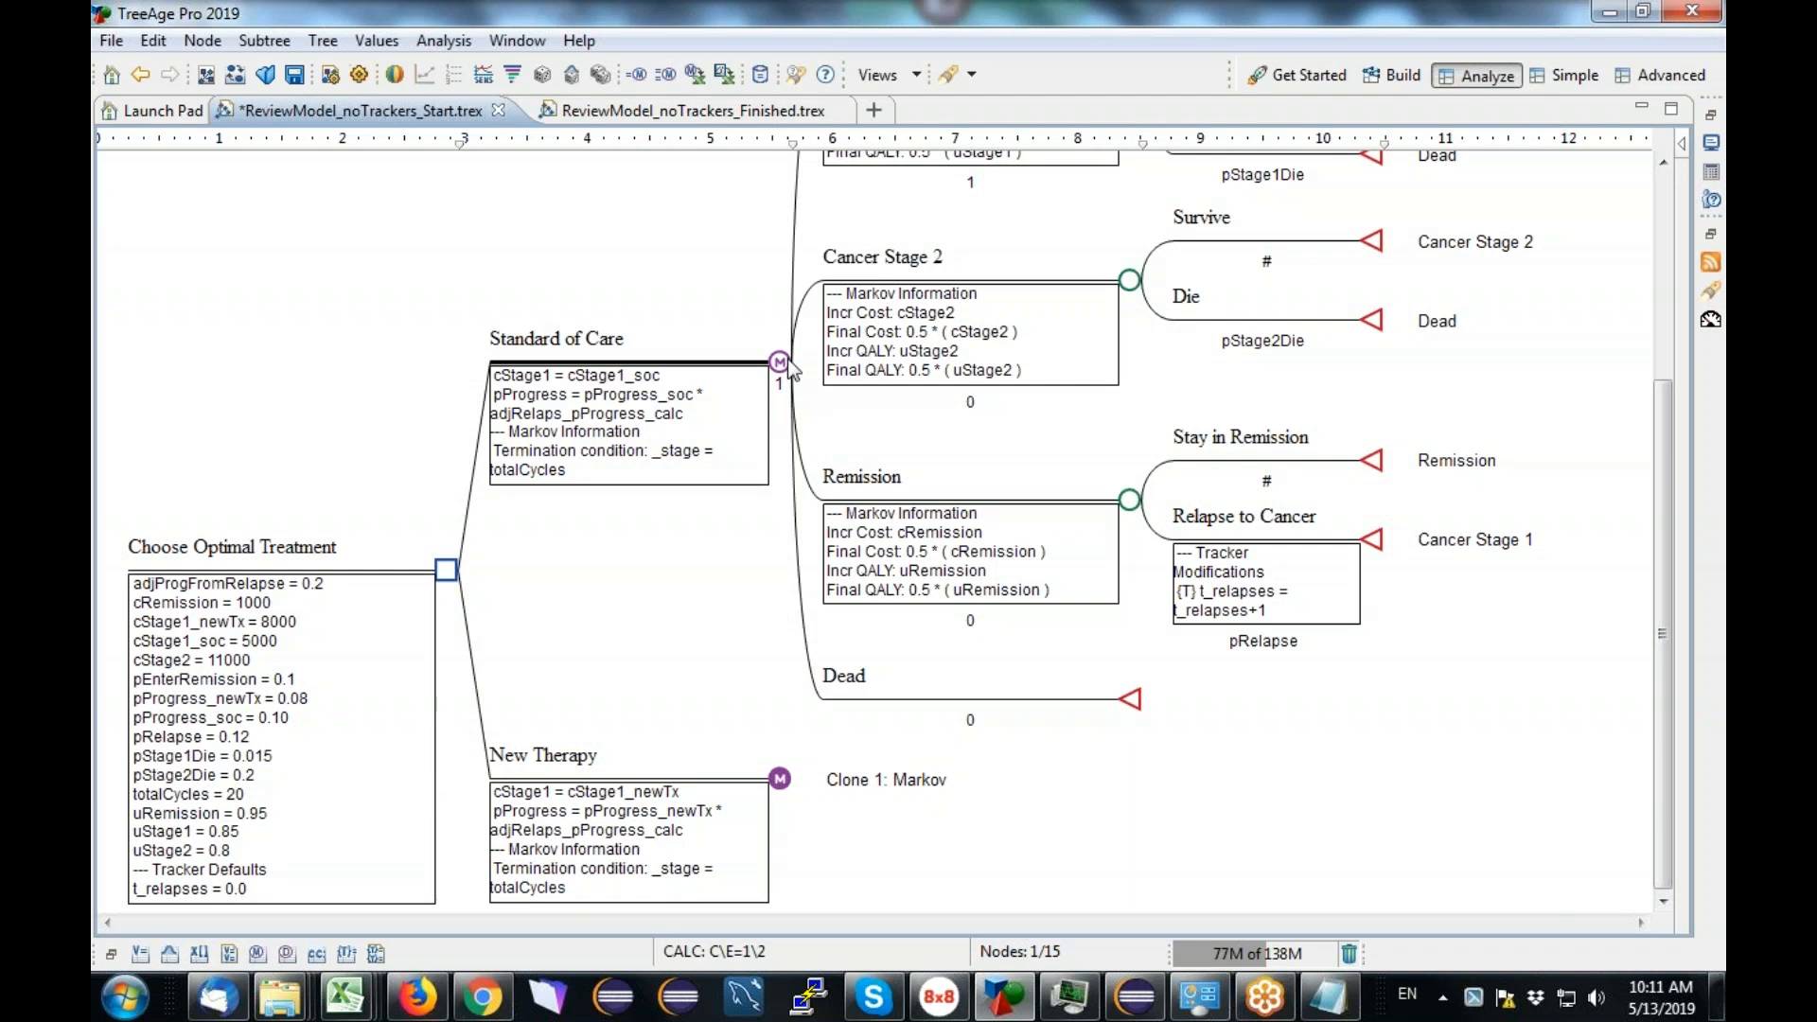
click(781, 786)
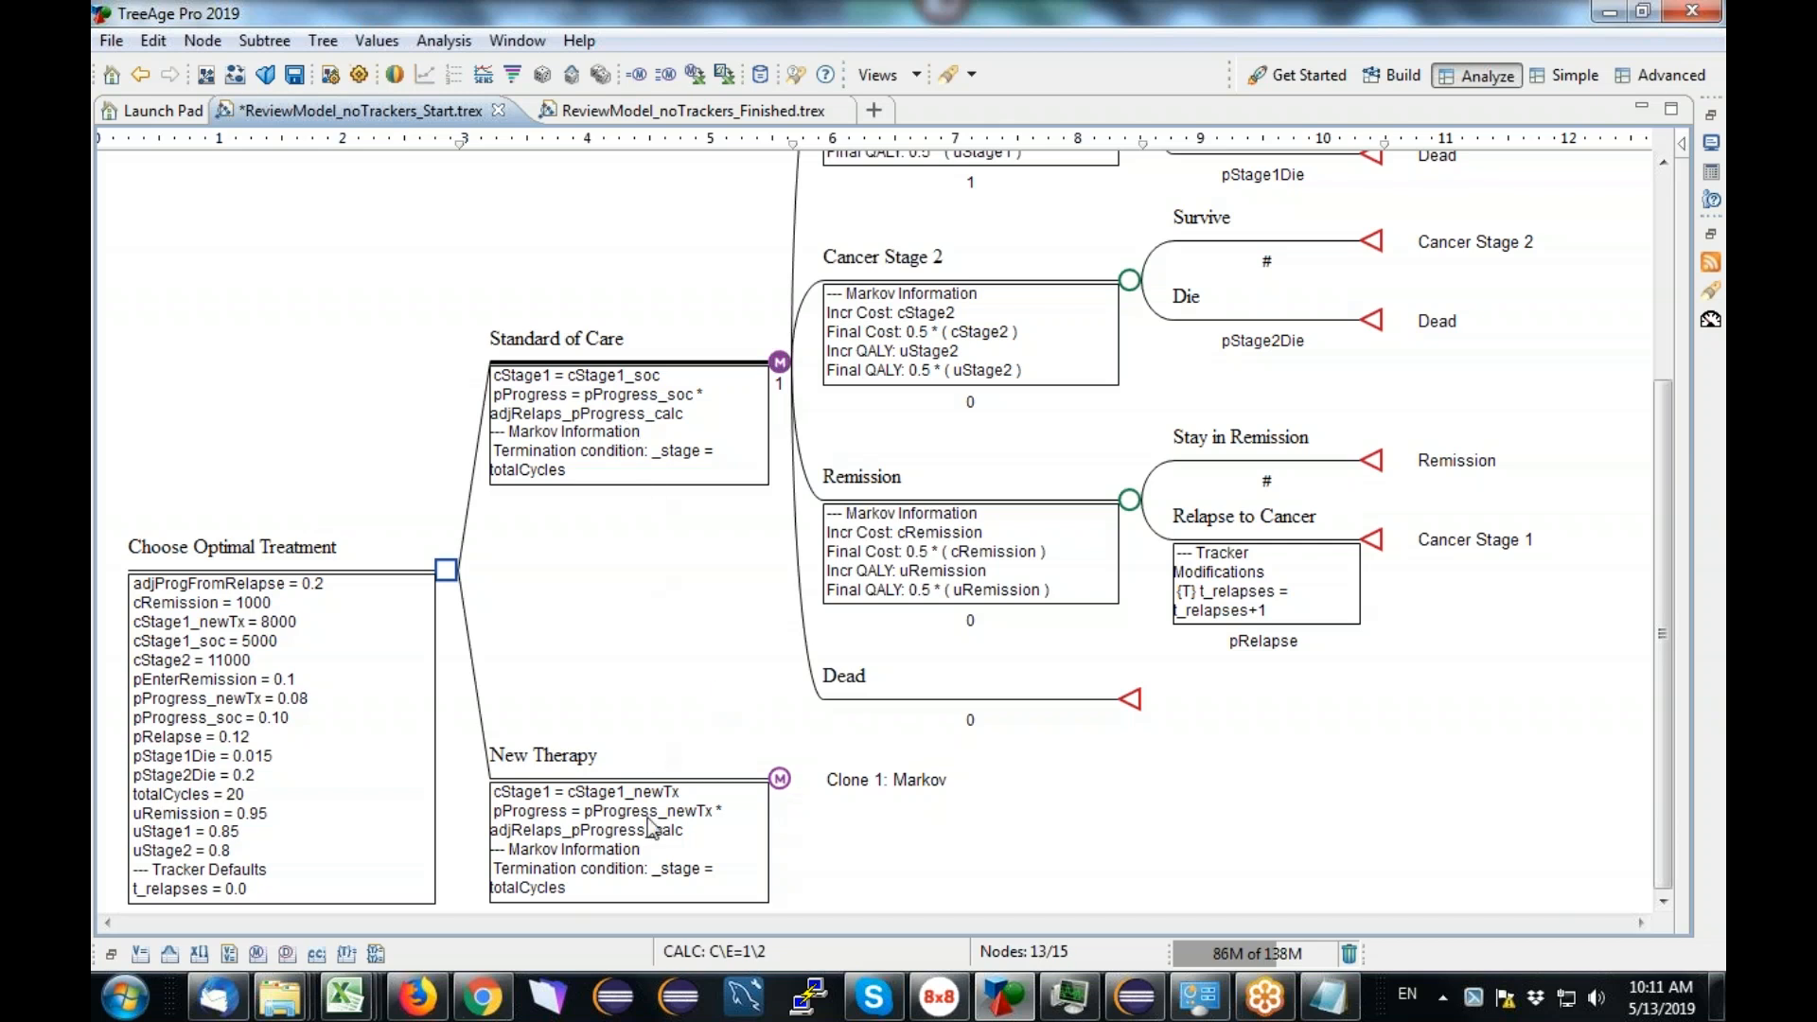
click(687, 461)
right_click(780, 363)
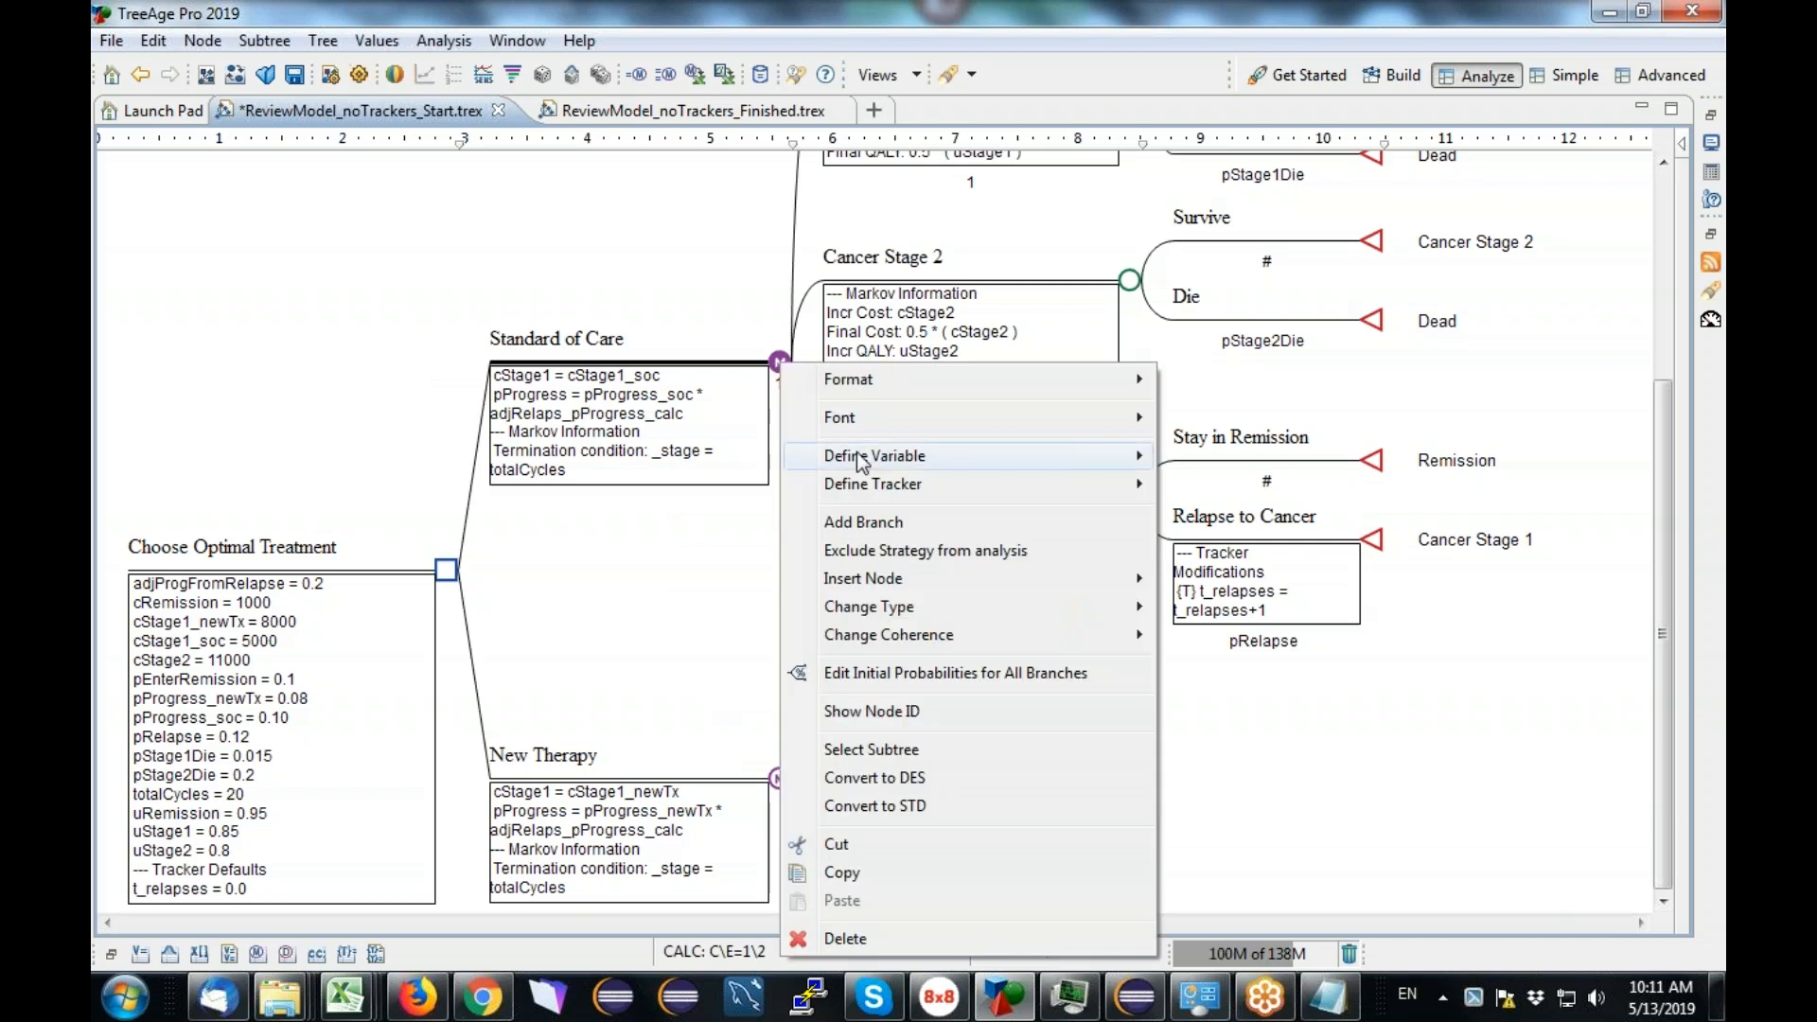
mouse_move(862, 464)
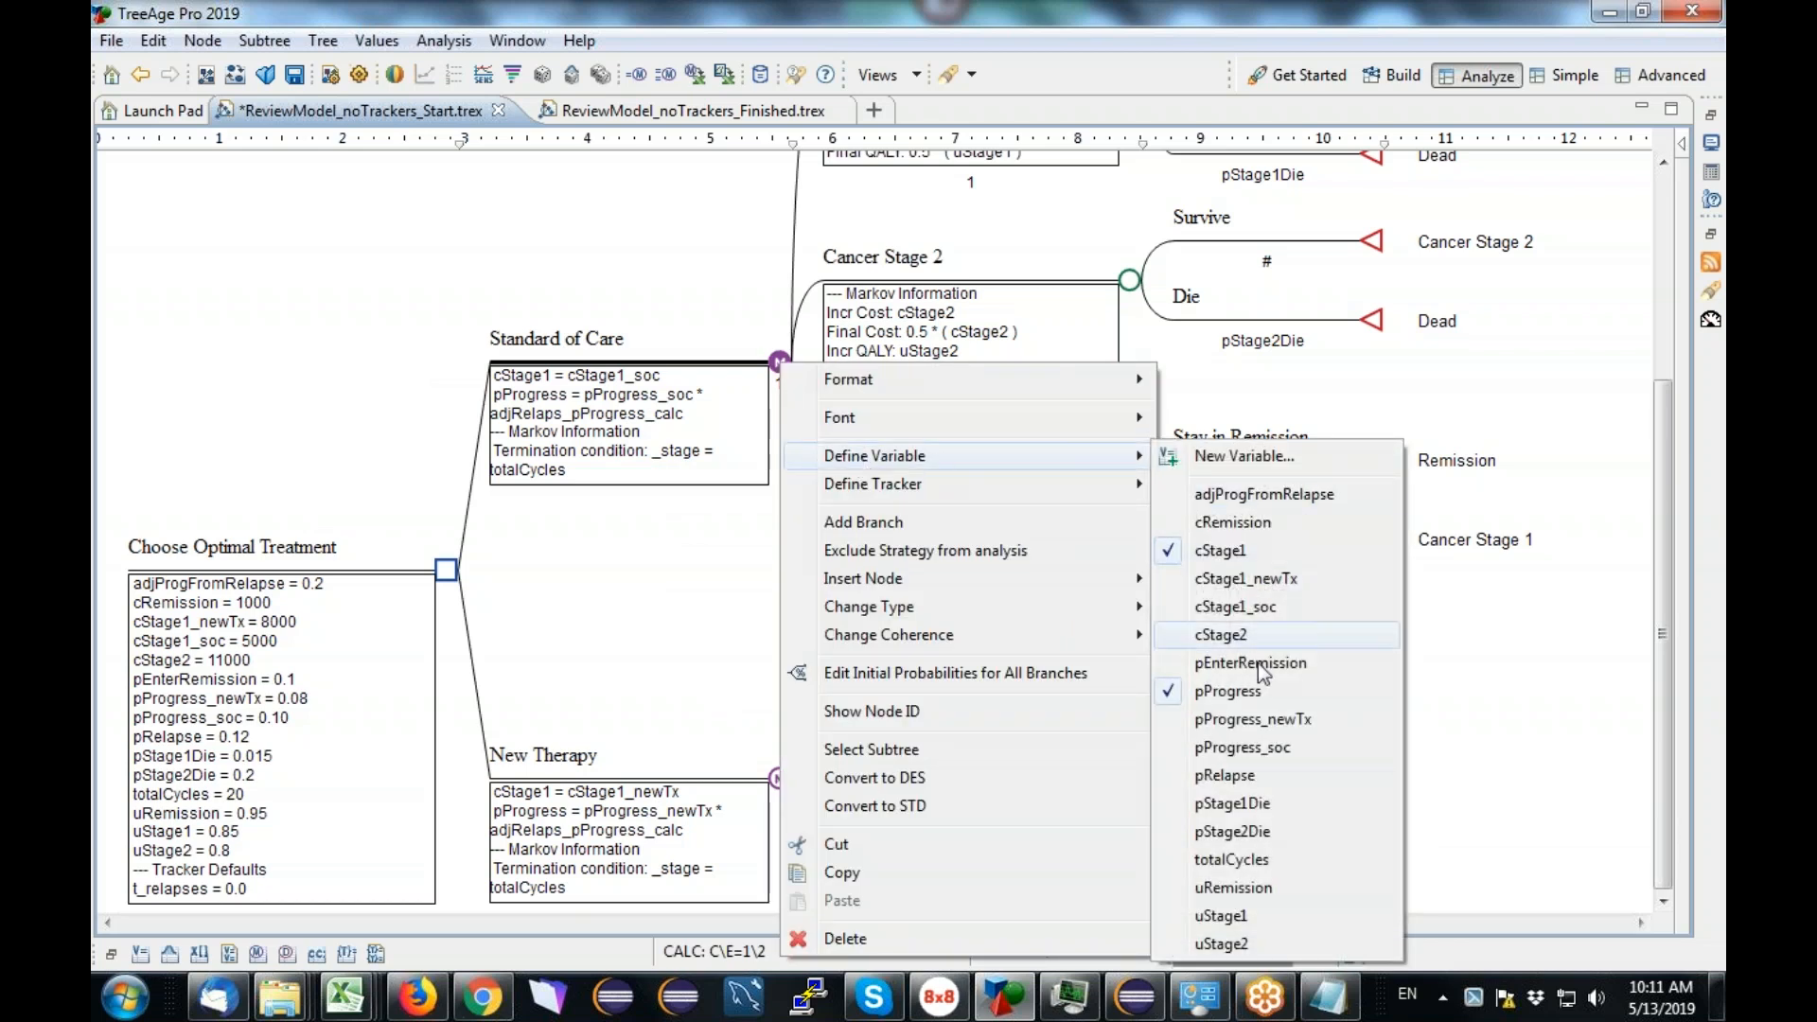
click(1230, 691)
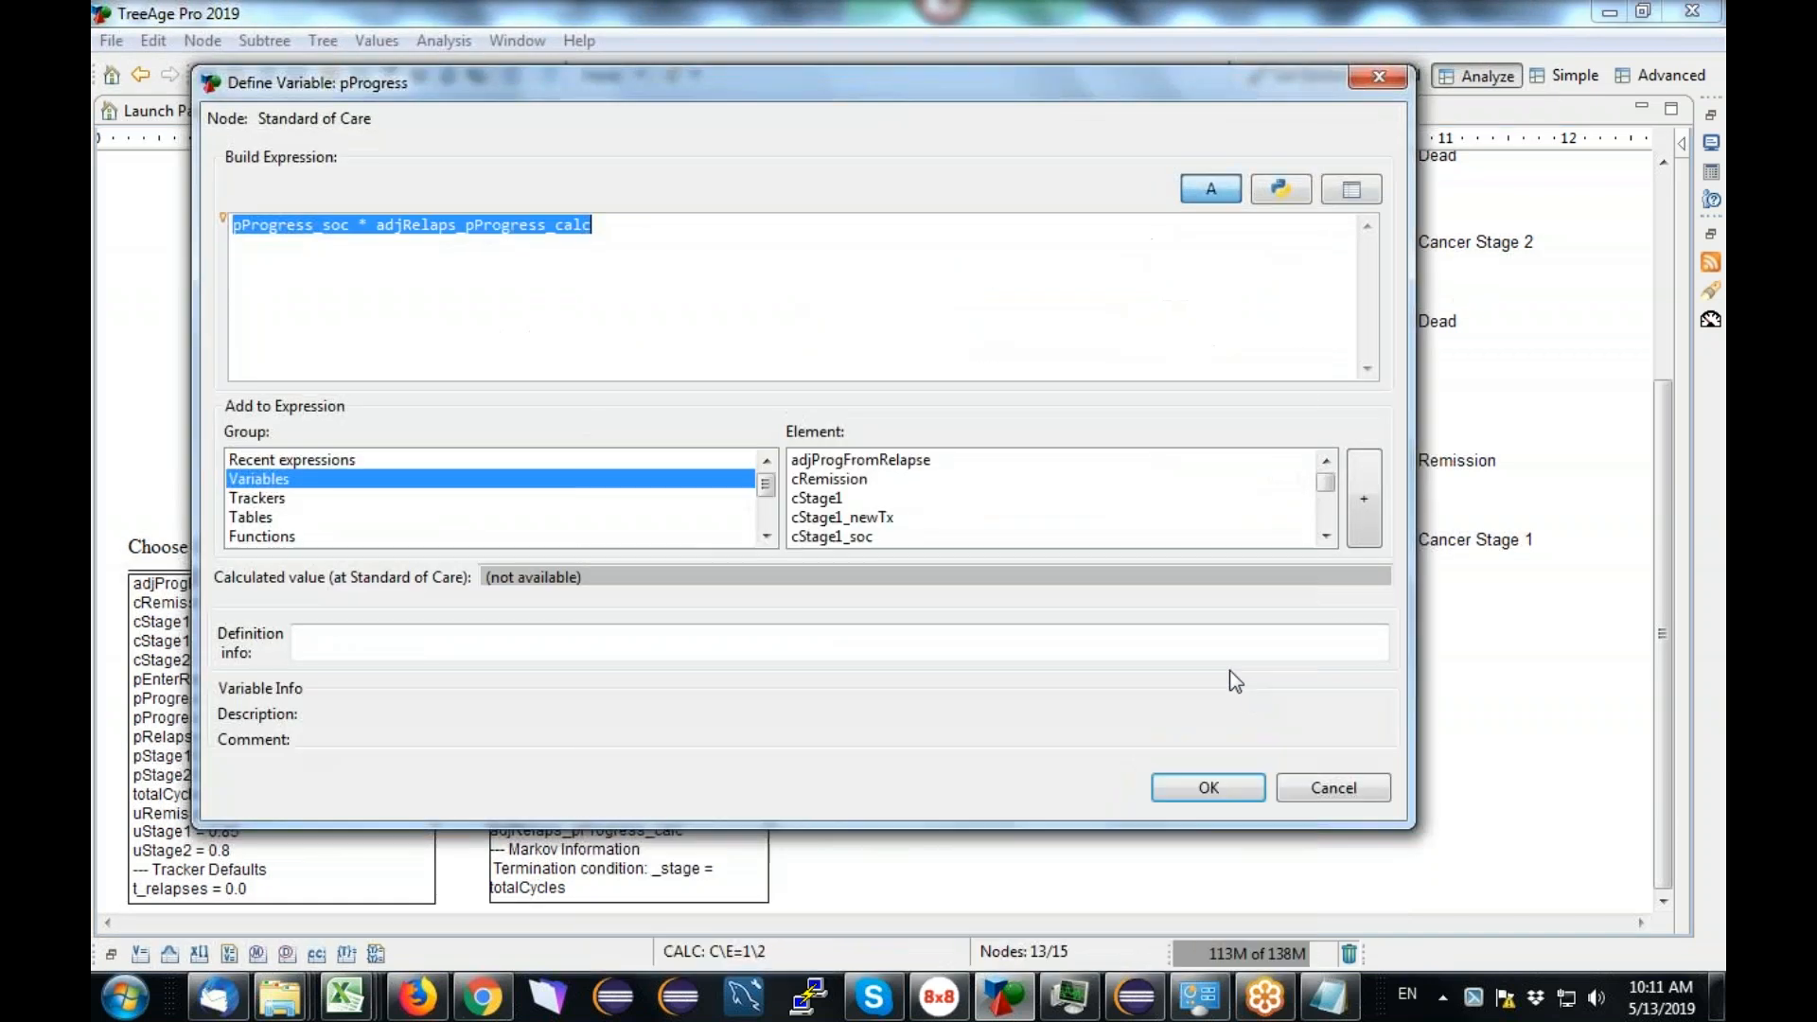
click(605, 224)
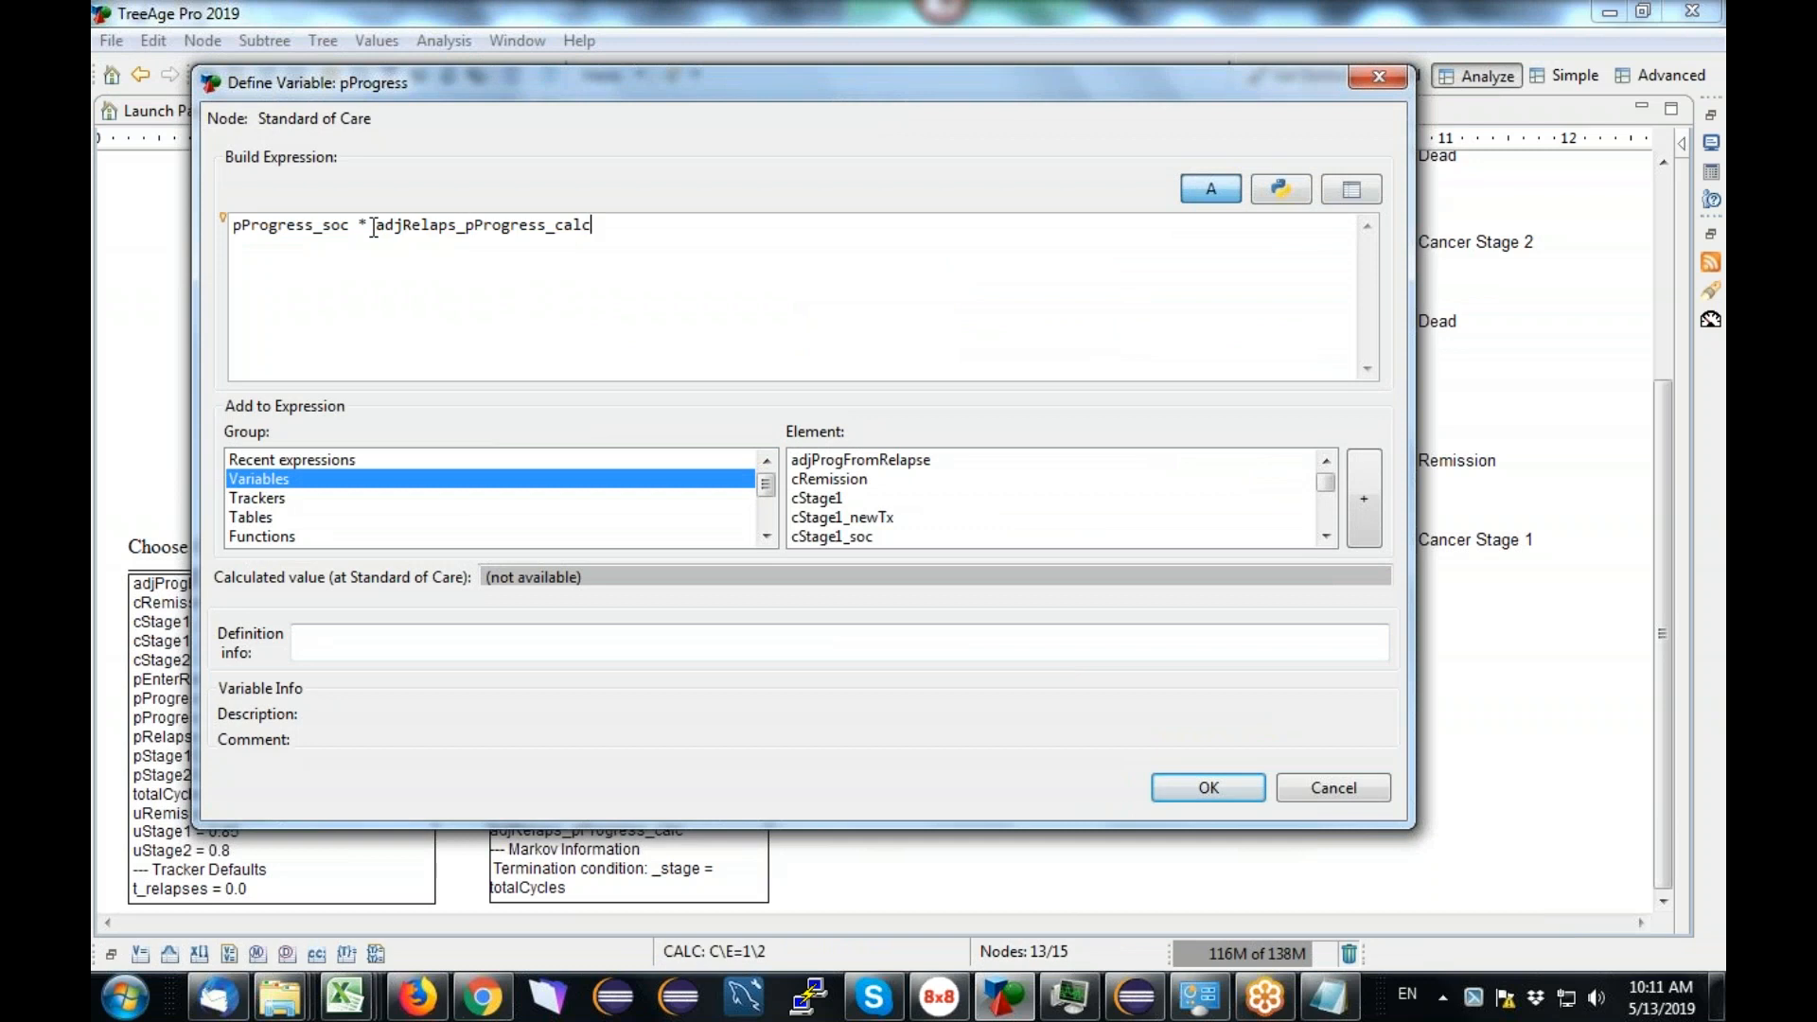
drag(352, 225, 609, 224)
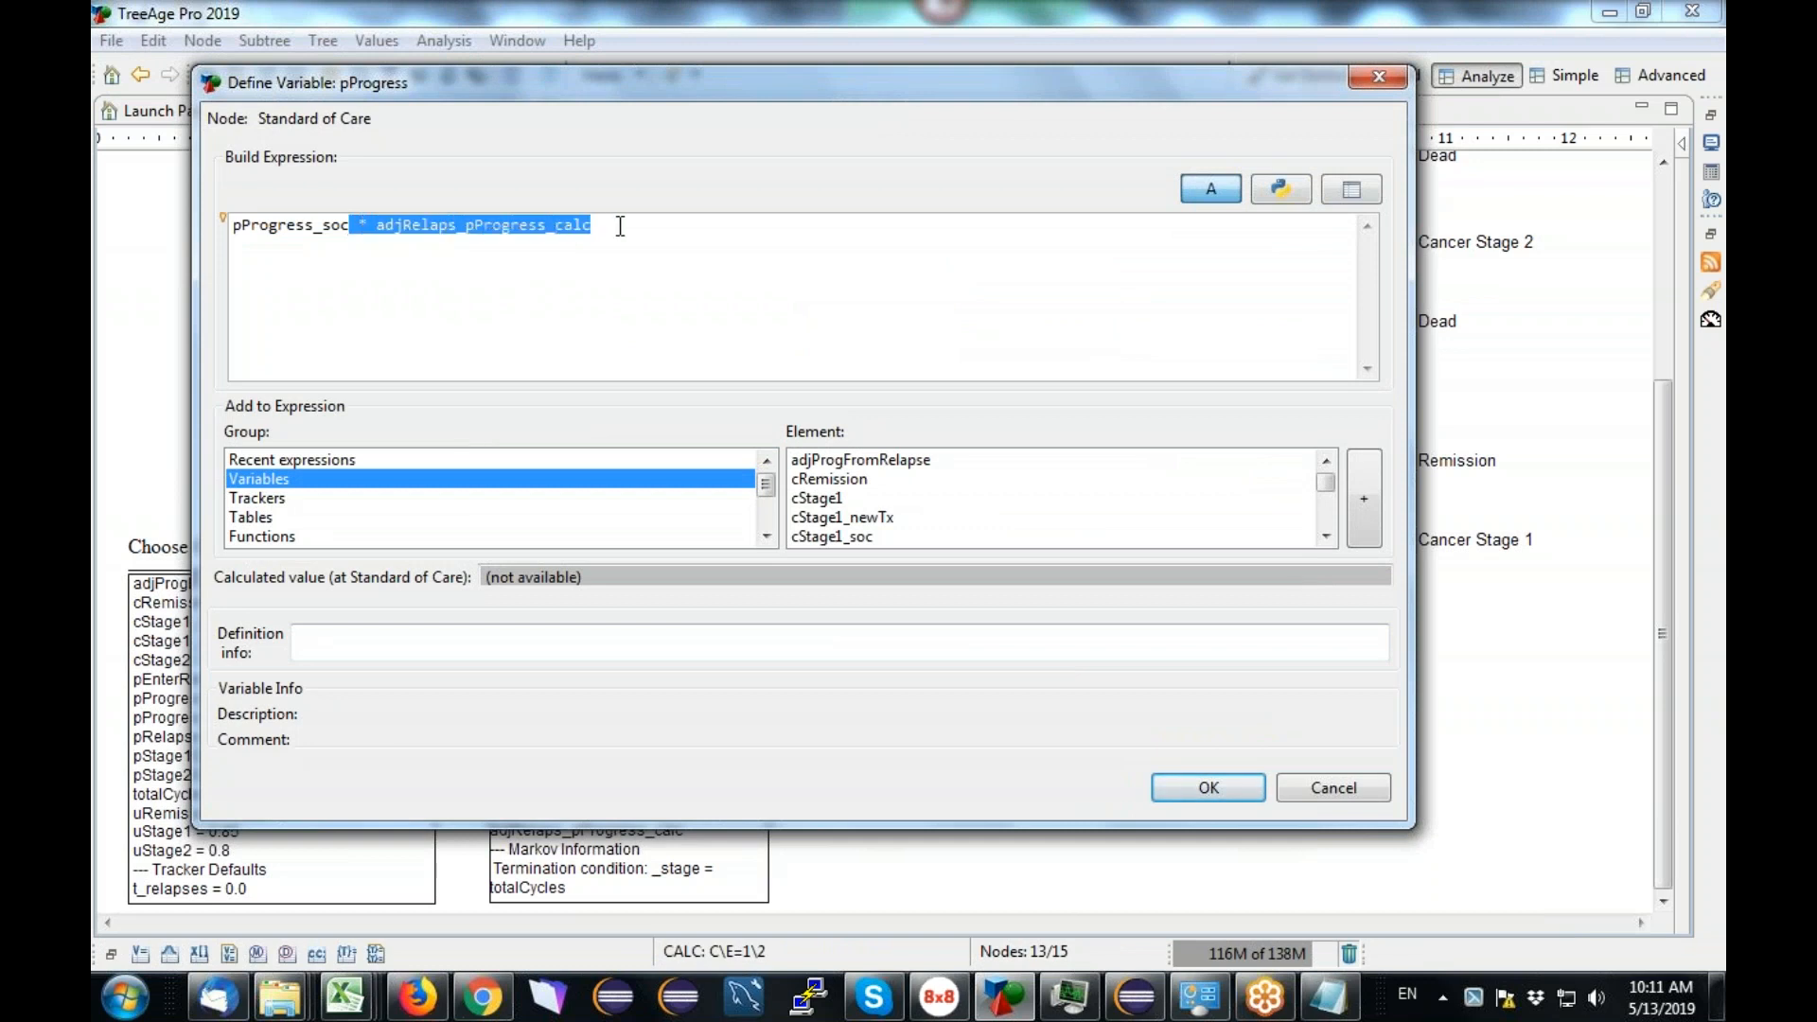
key(Delete)
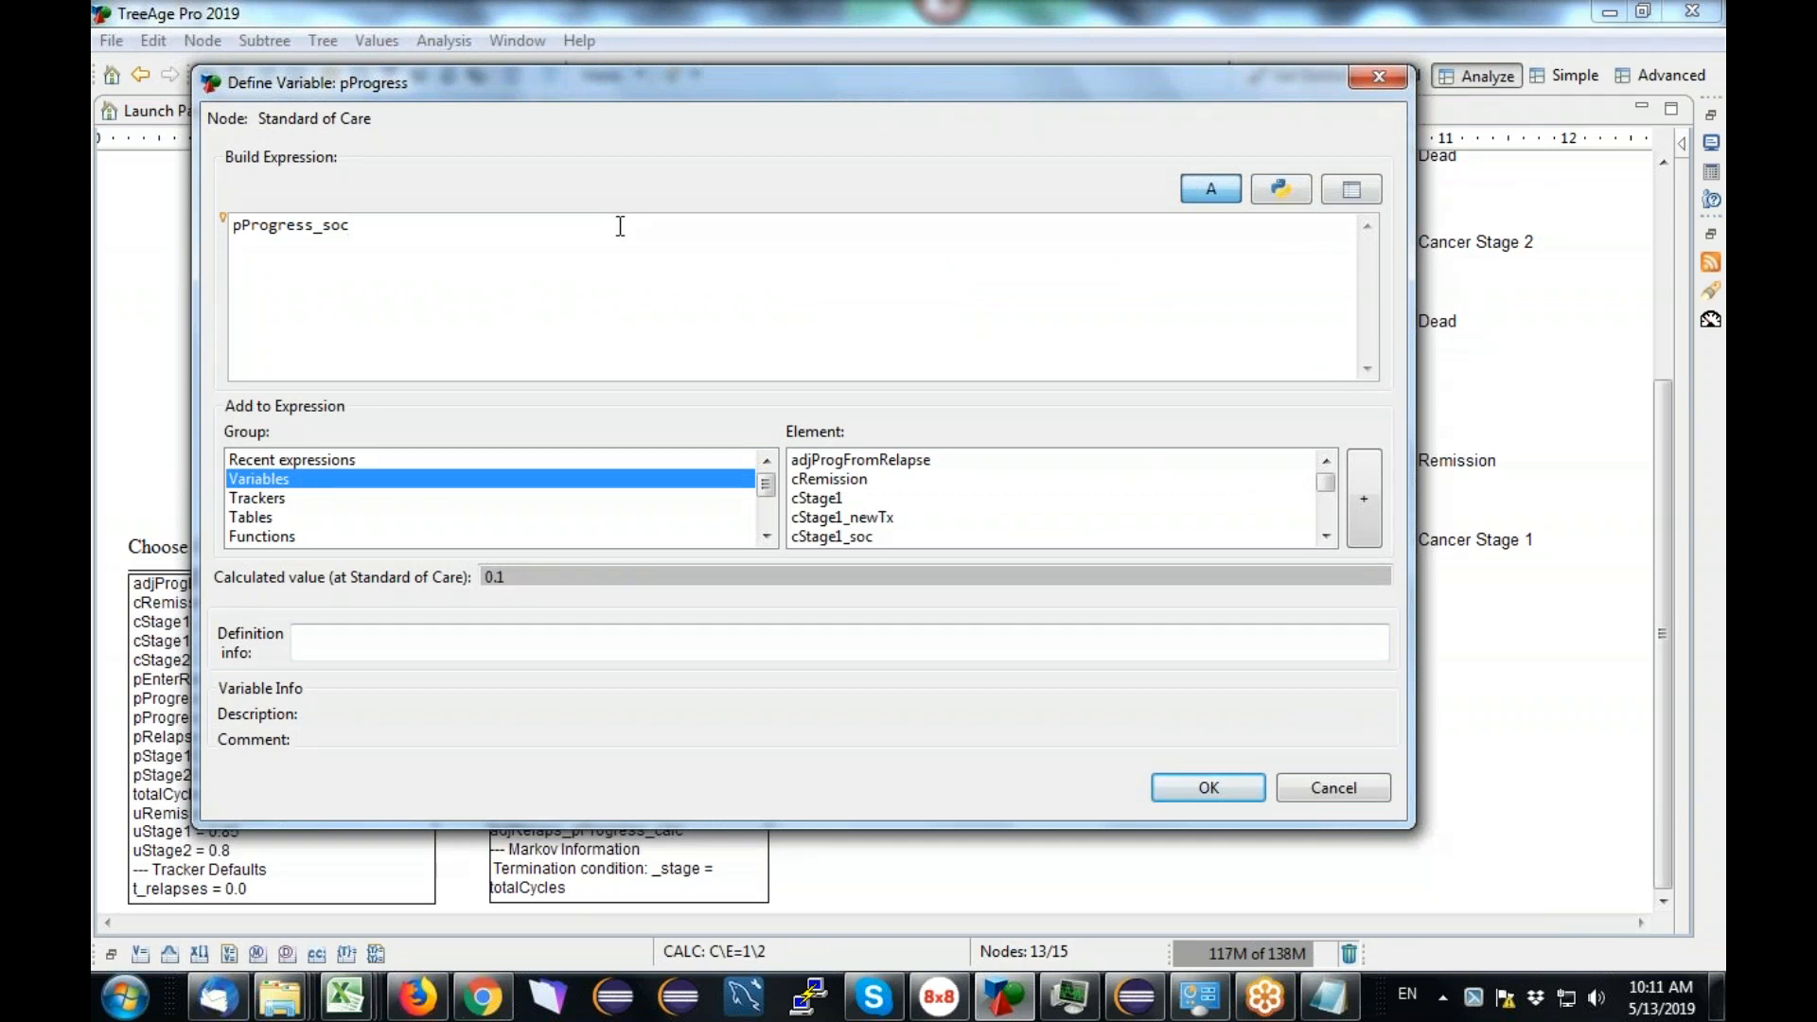
Step: Wrap pProgress_soc in an if function as the true value, with t_relapses=0 as the condition
key(Home)
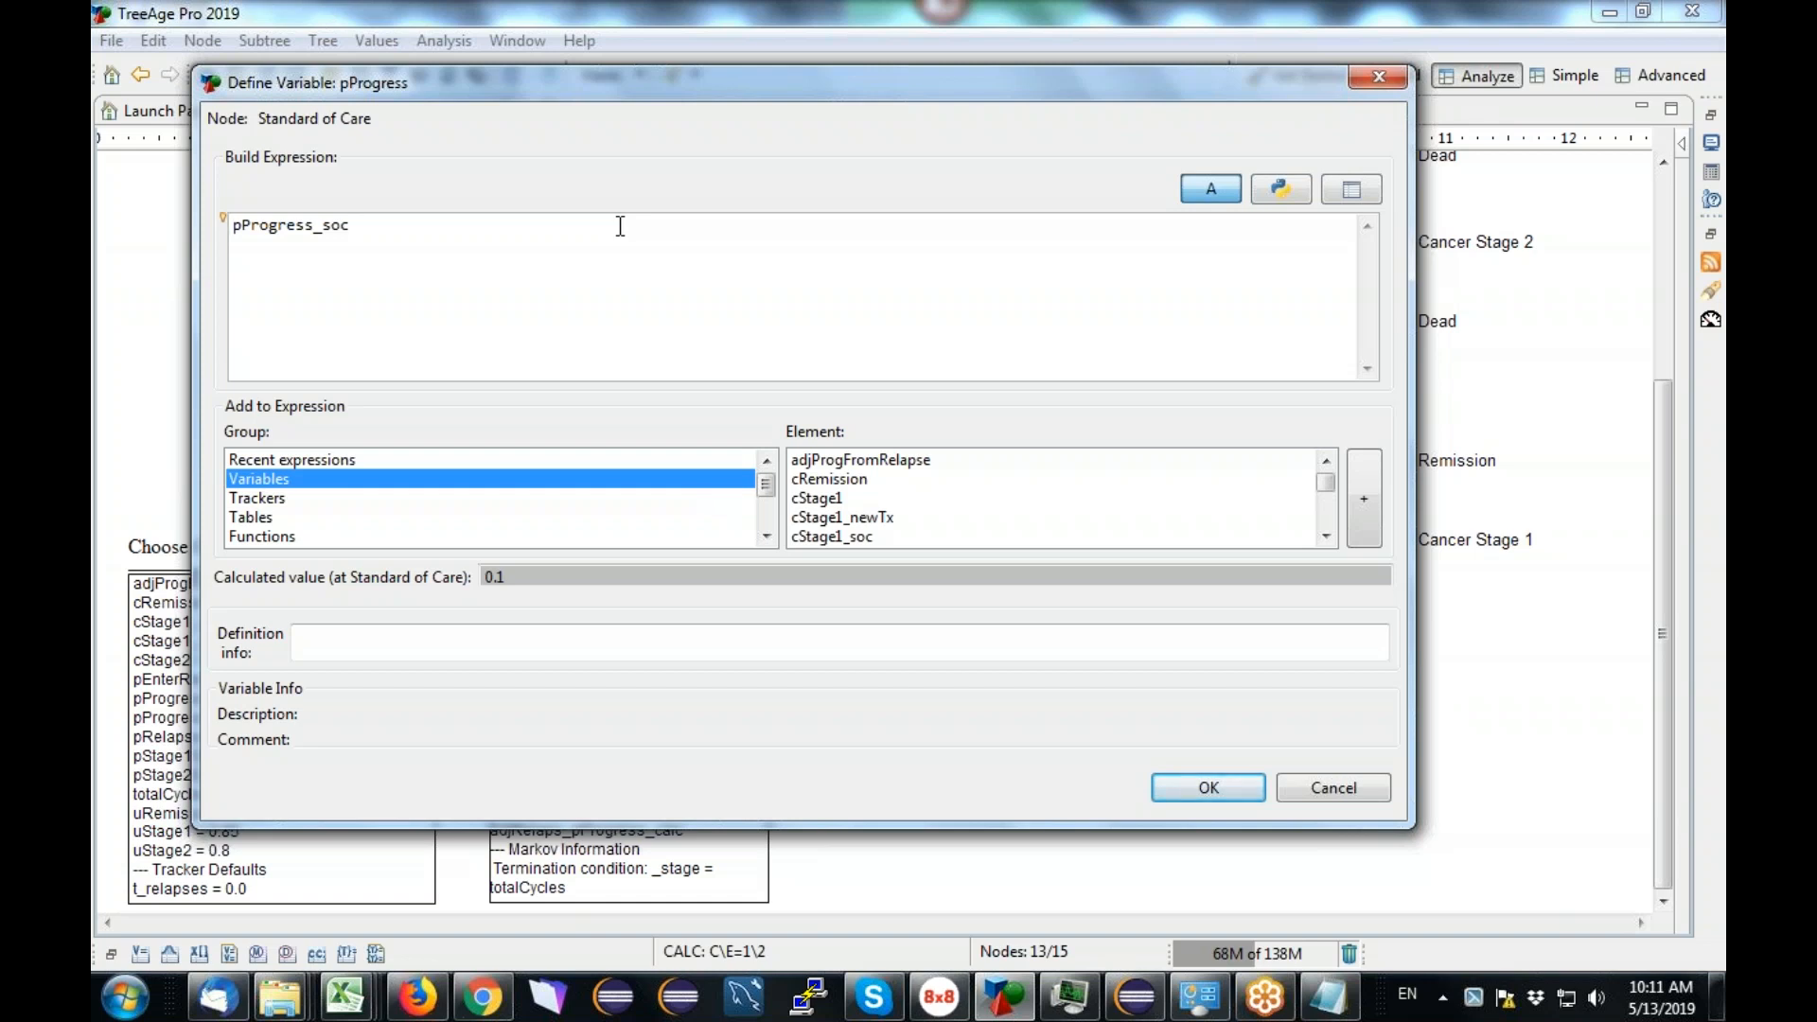
text(if()
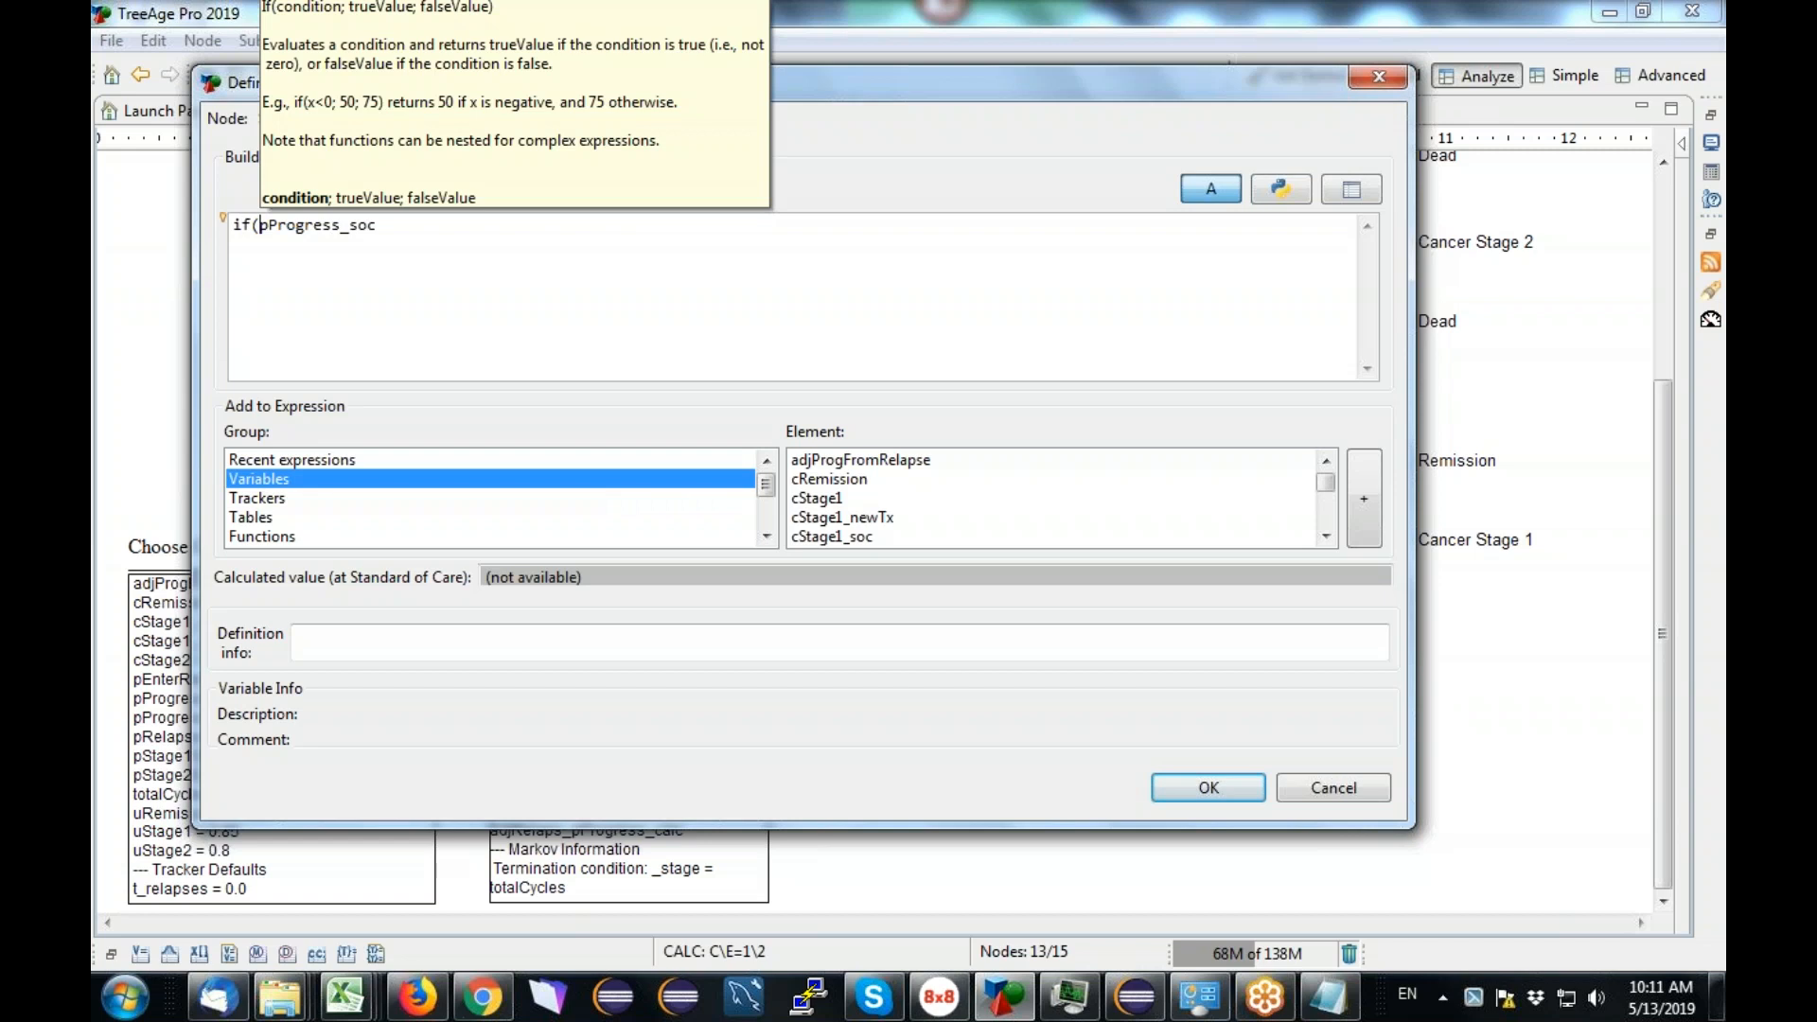
click(269, 498)
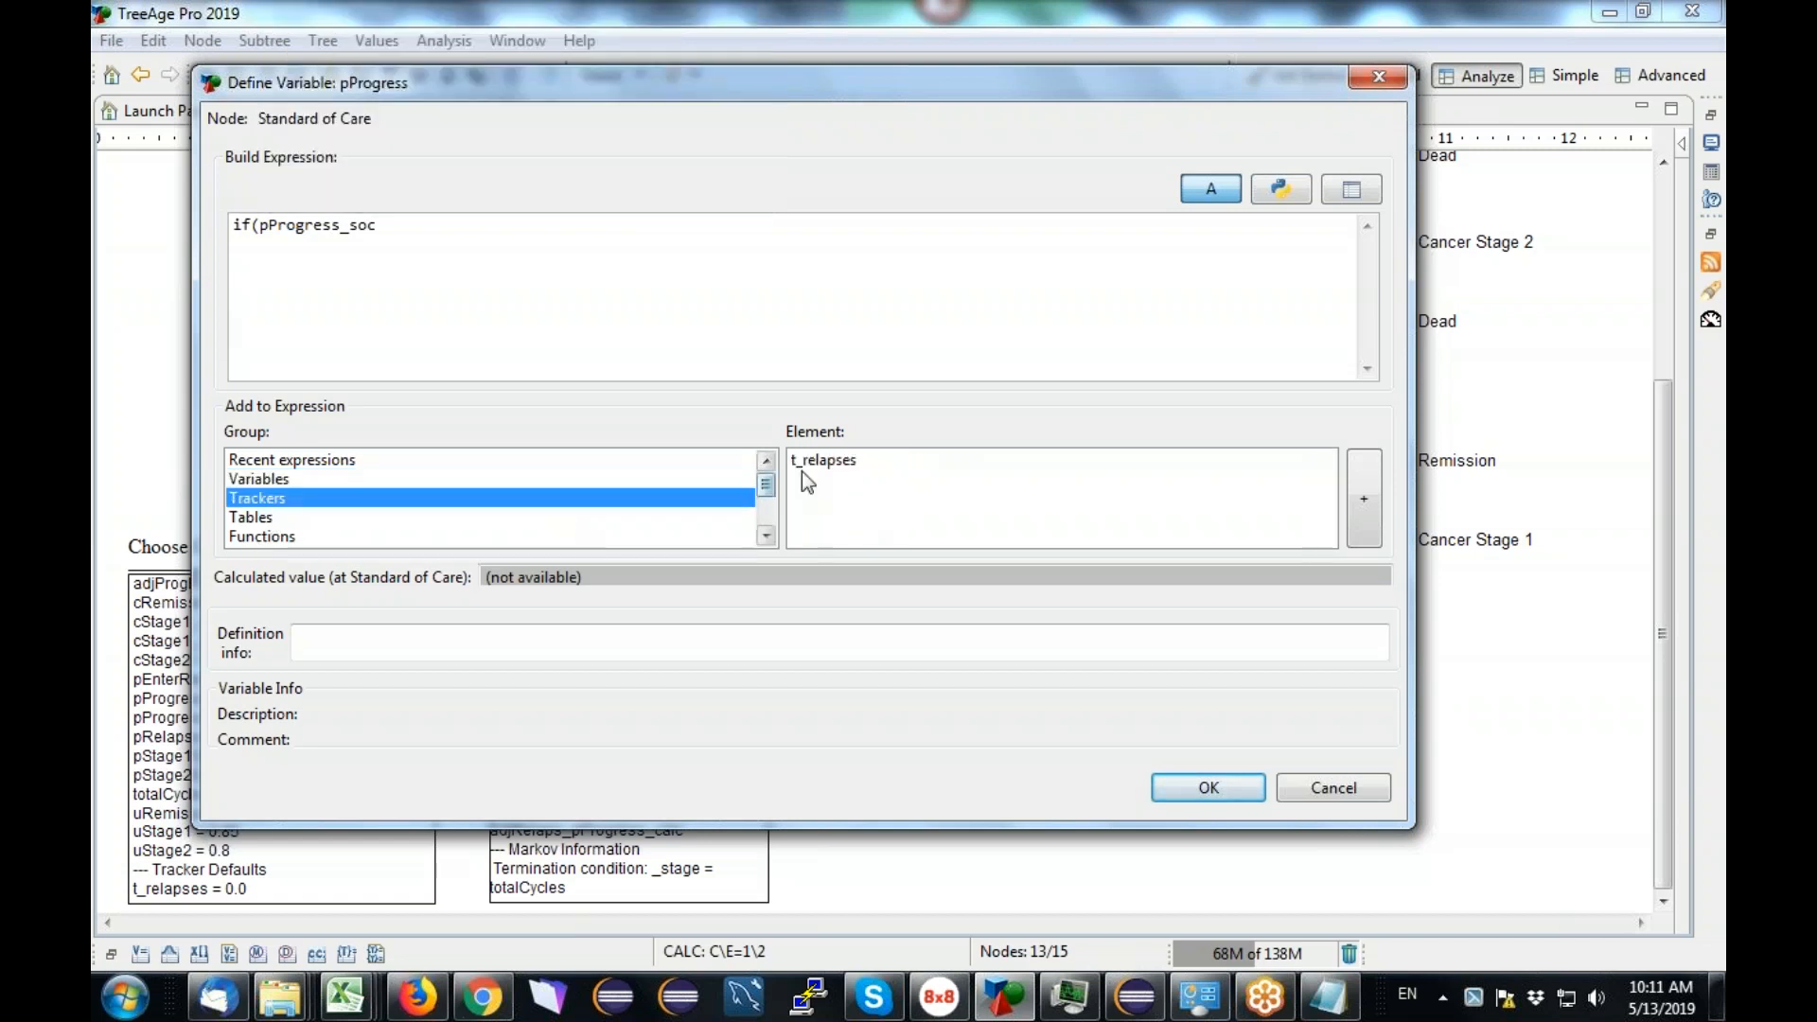
double_click(837, 462)
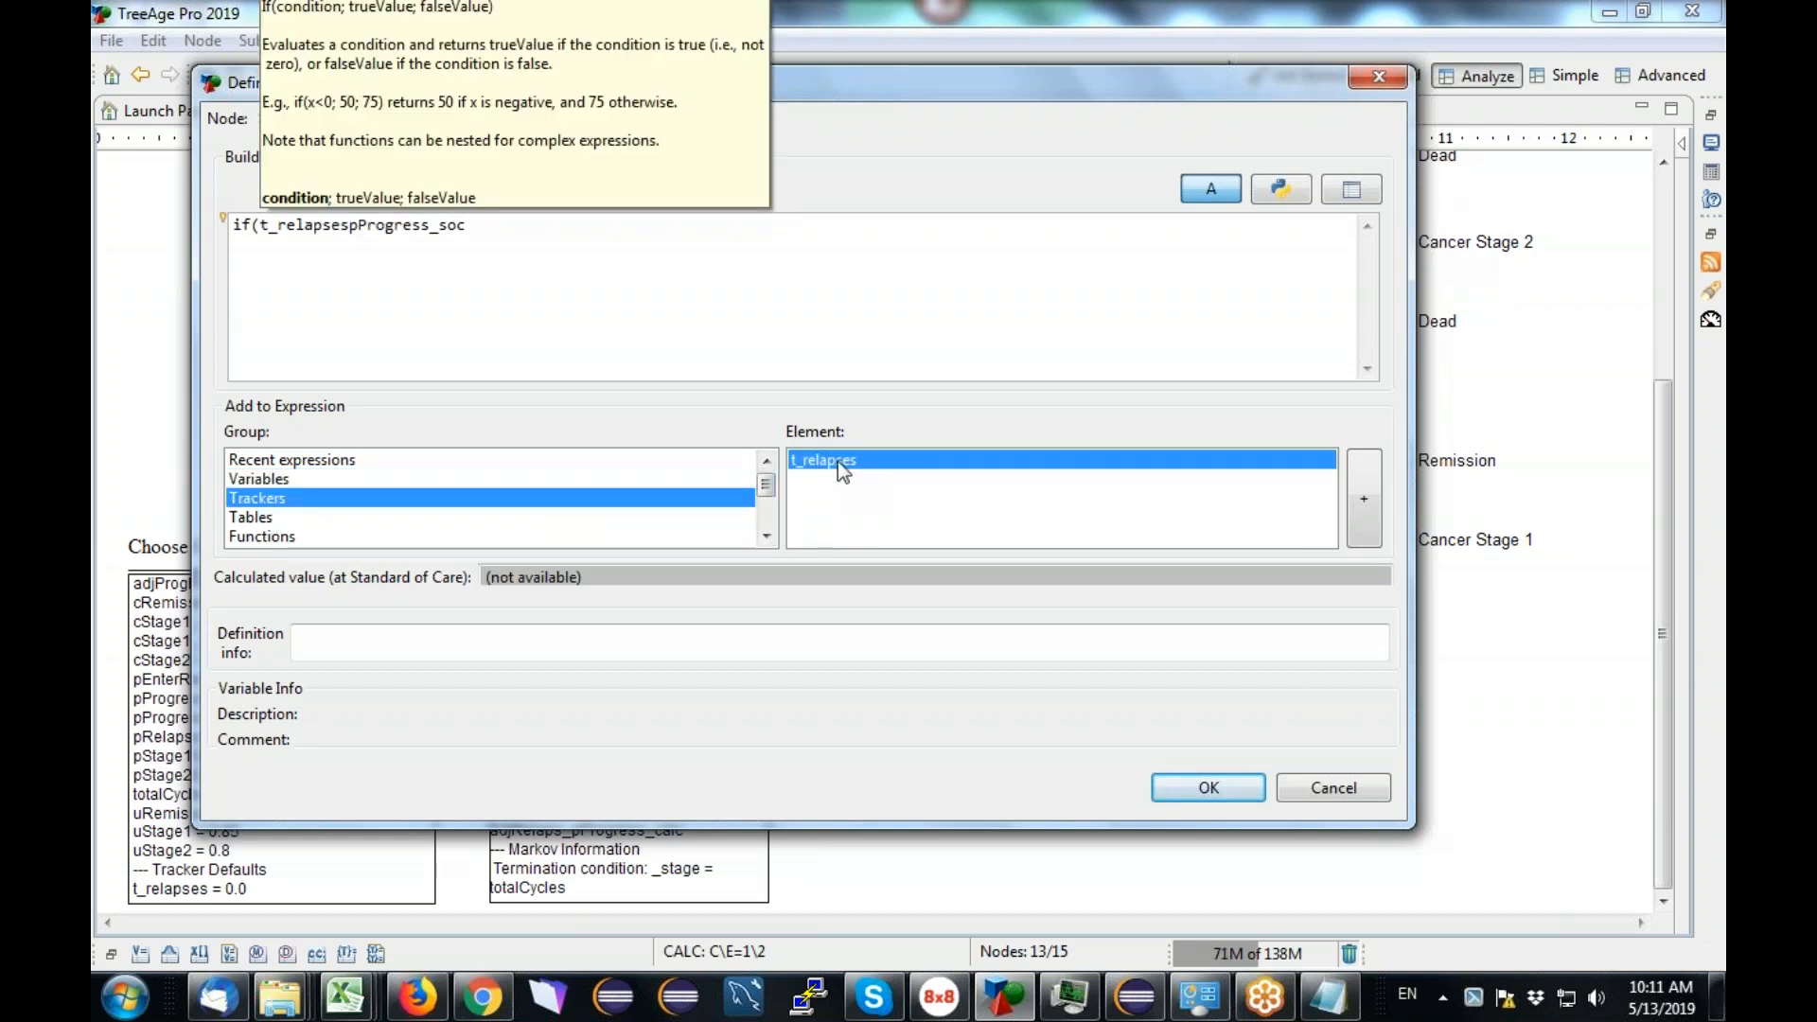
text(=0)
text(;)
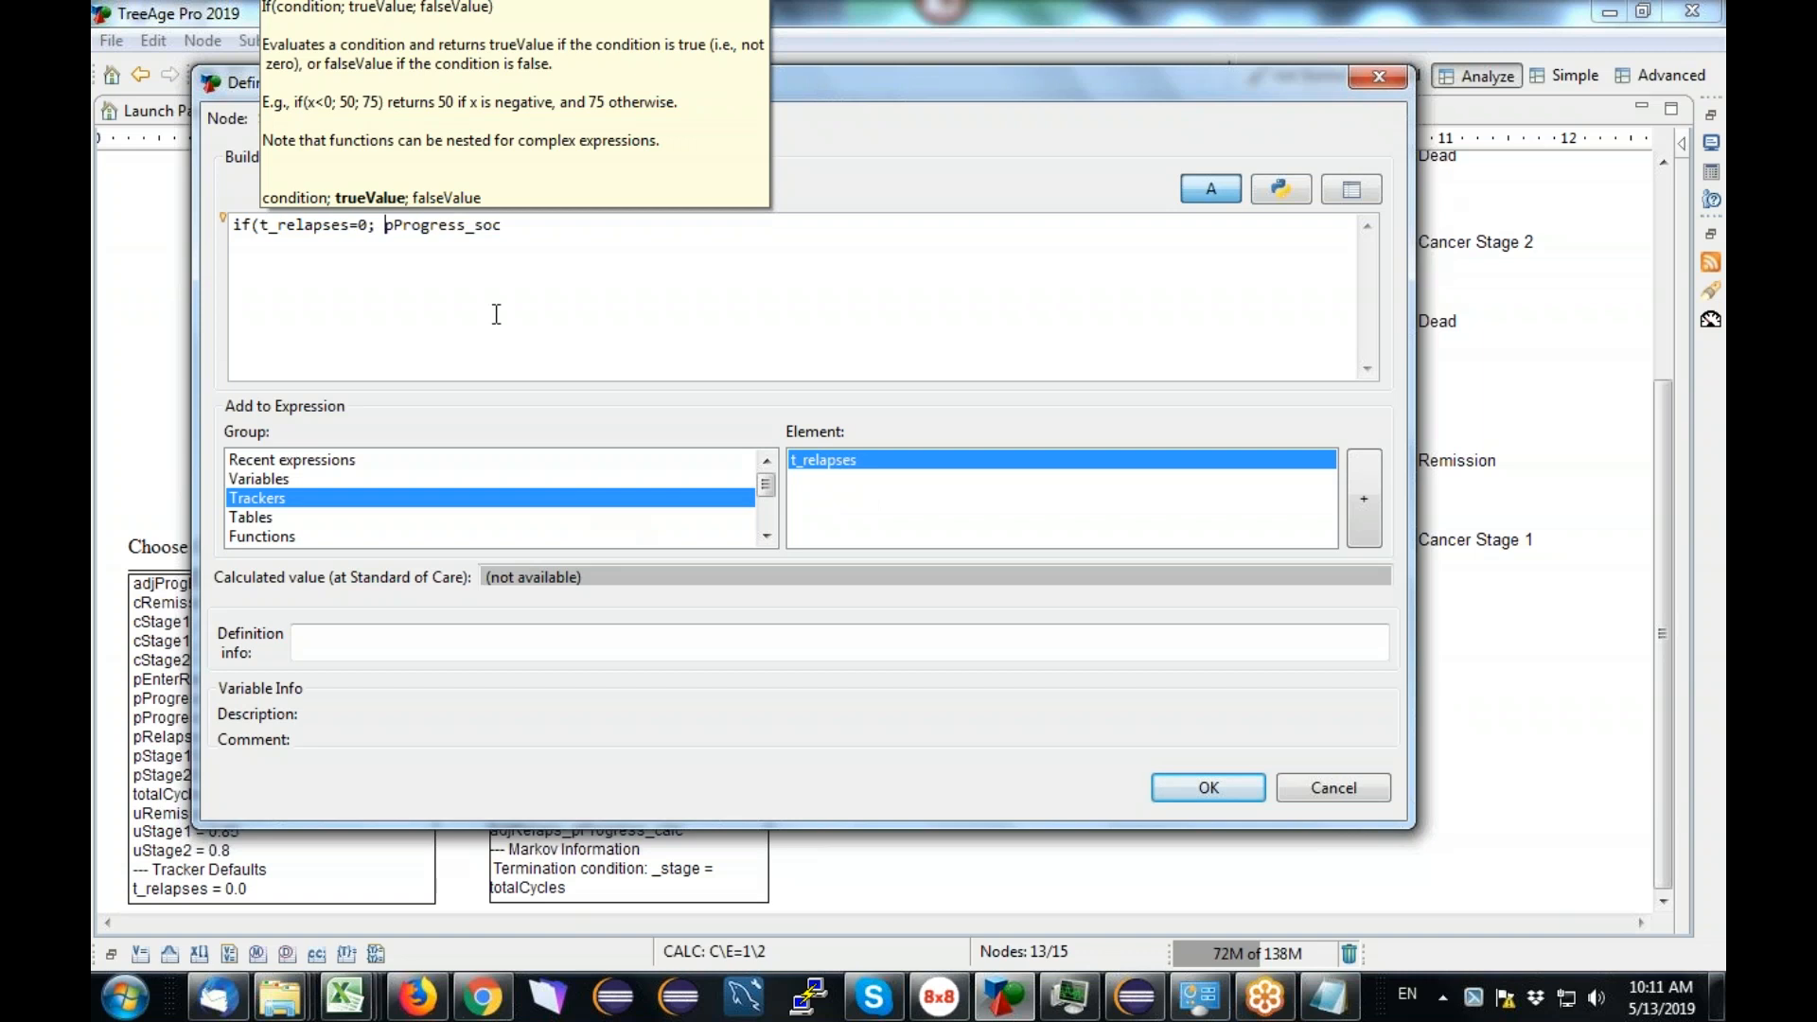
drag(516, 225, 391, 234)
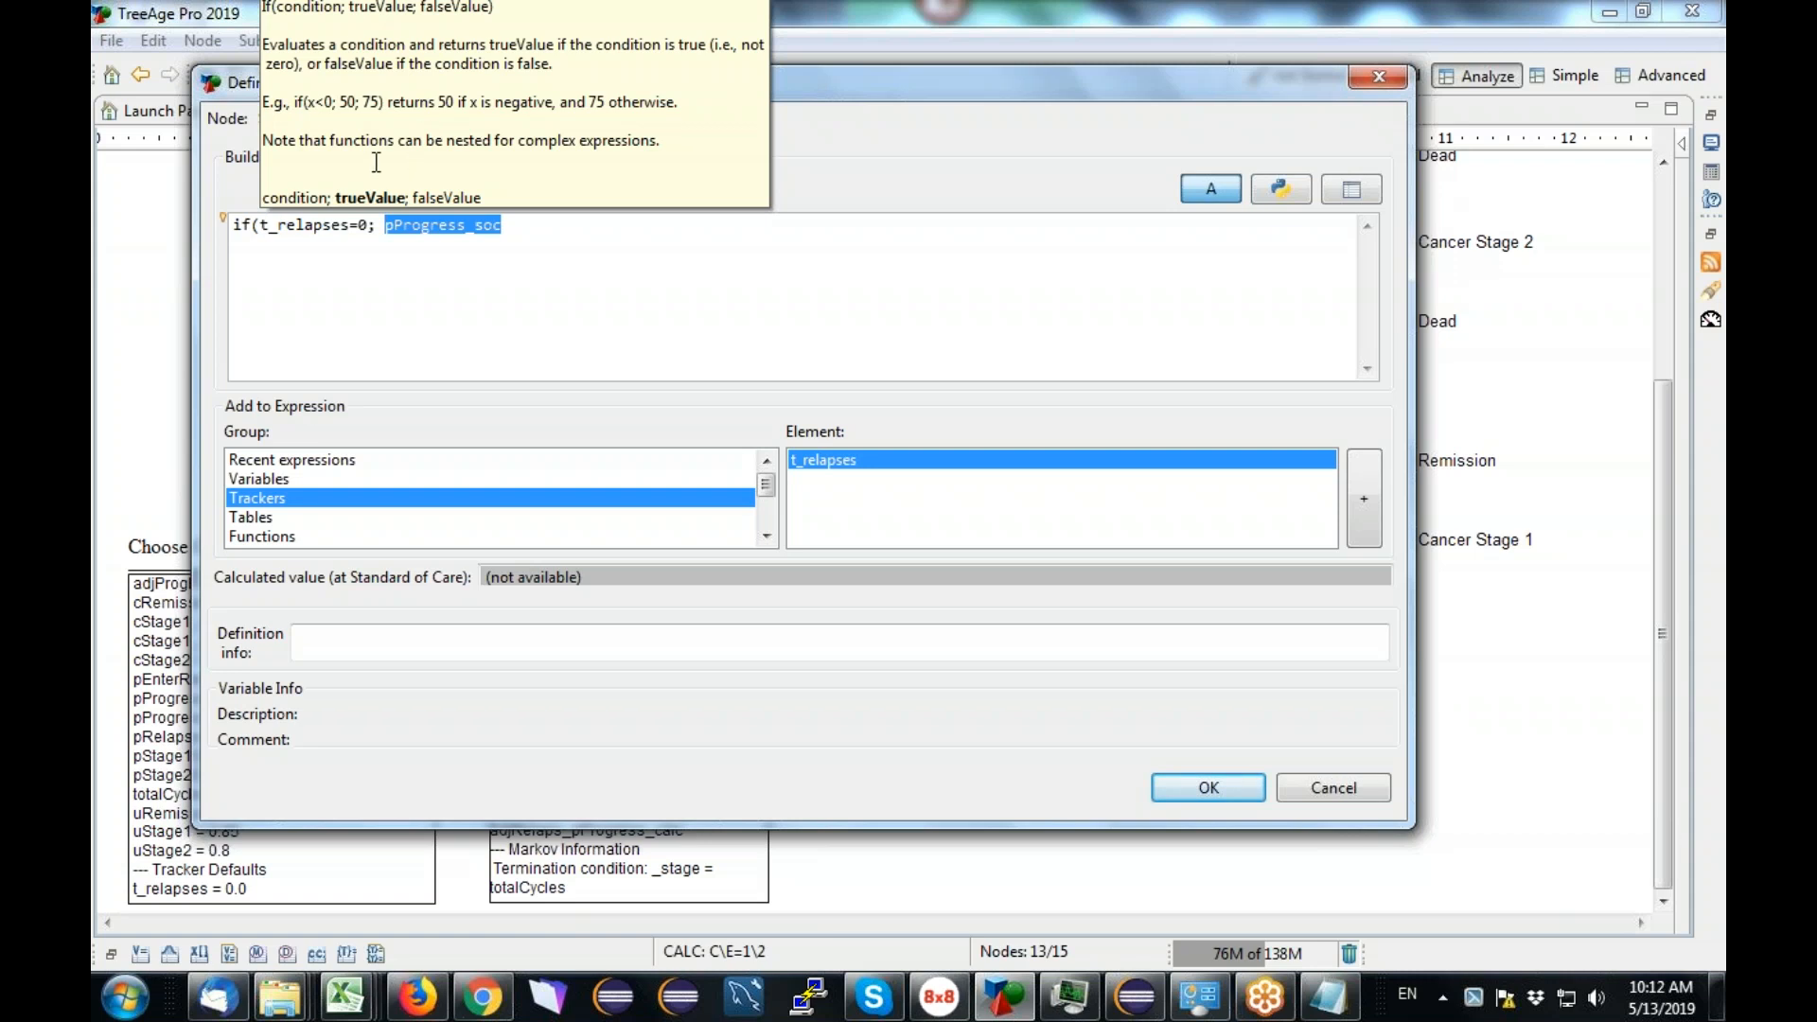
click(524, 230)
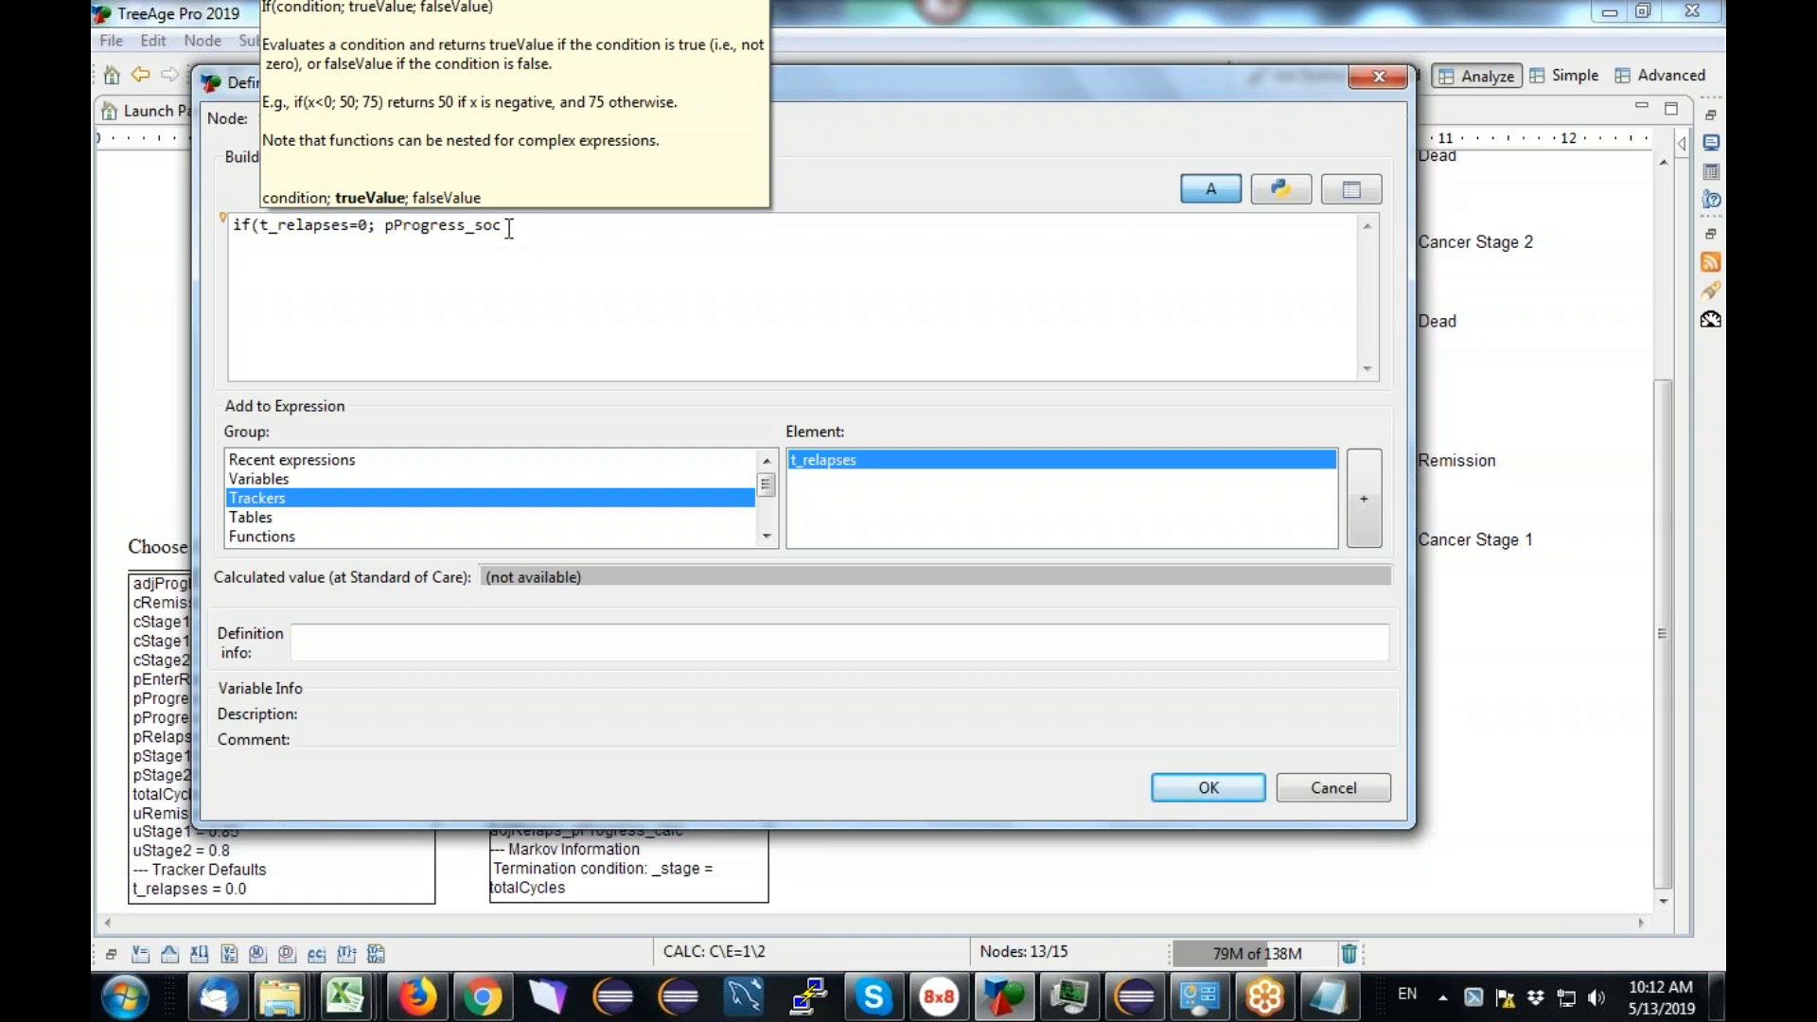
text(;)
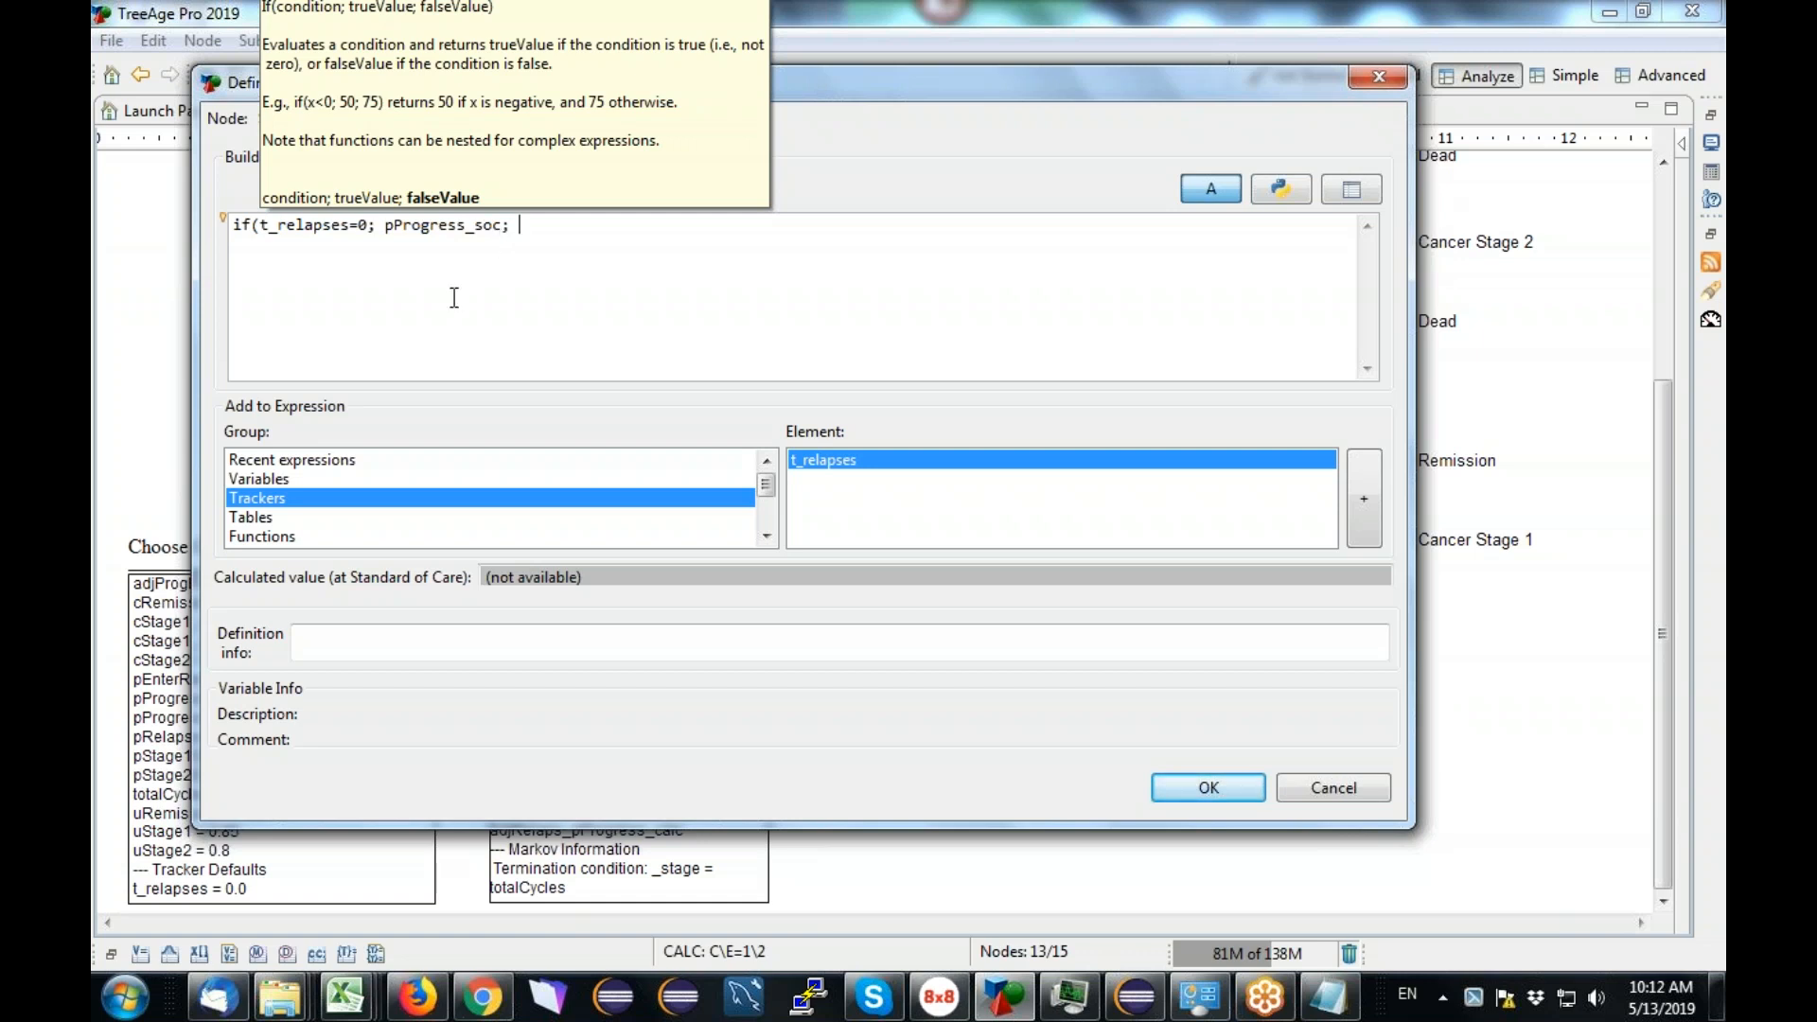
Step: Complete the if expression with pProgress_soc*(1+adjProgFromRelapse) as the false value and close its parentheses
click(280, 479)
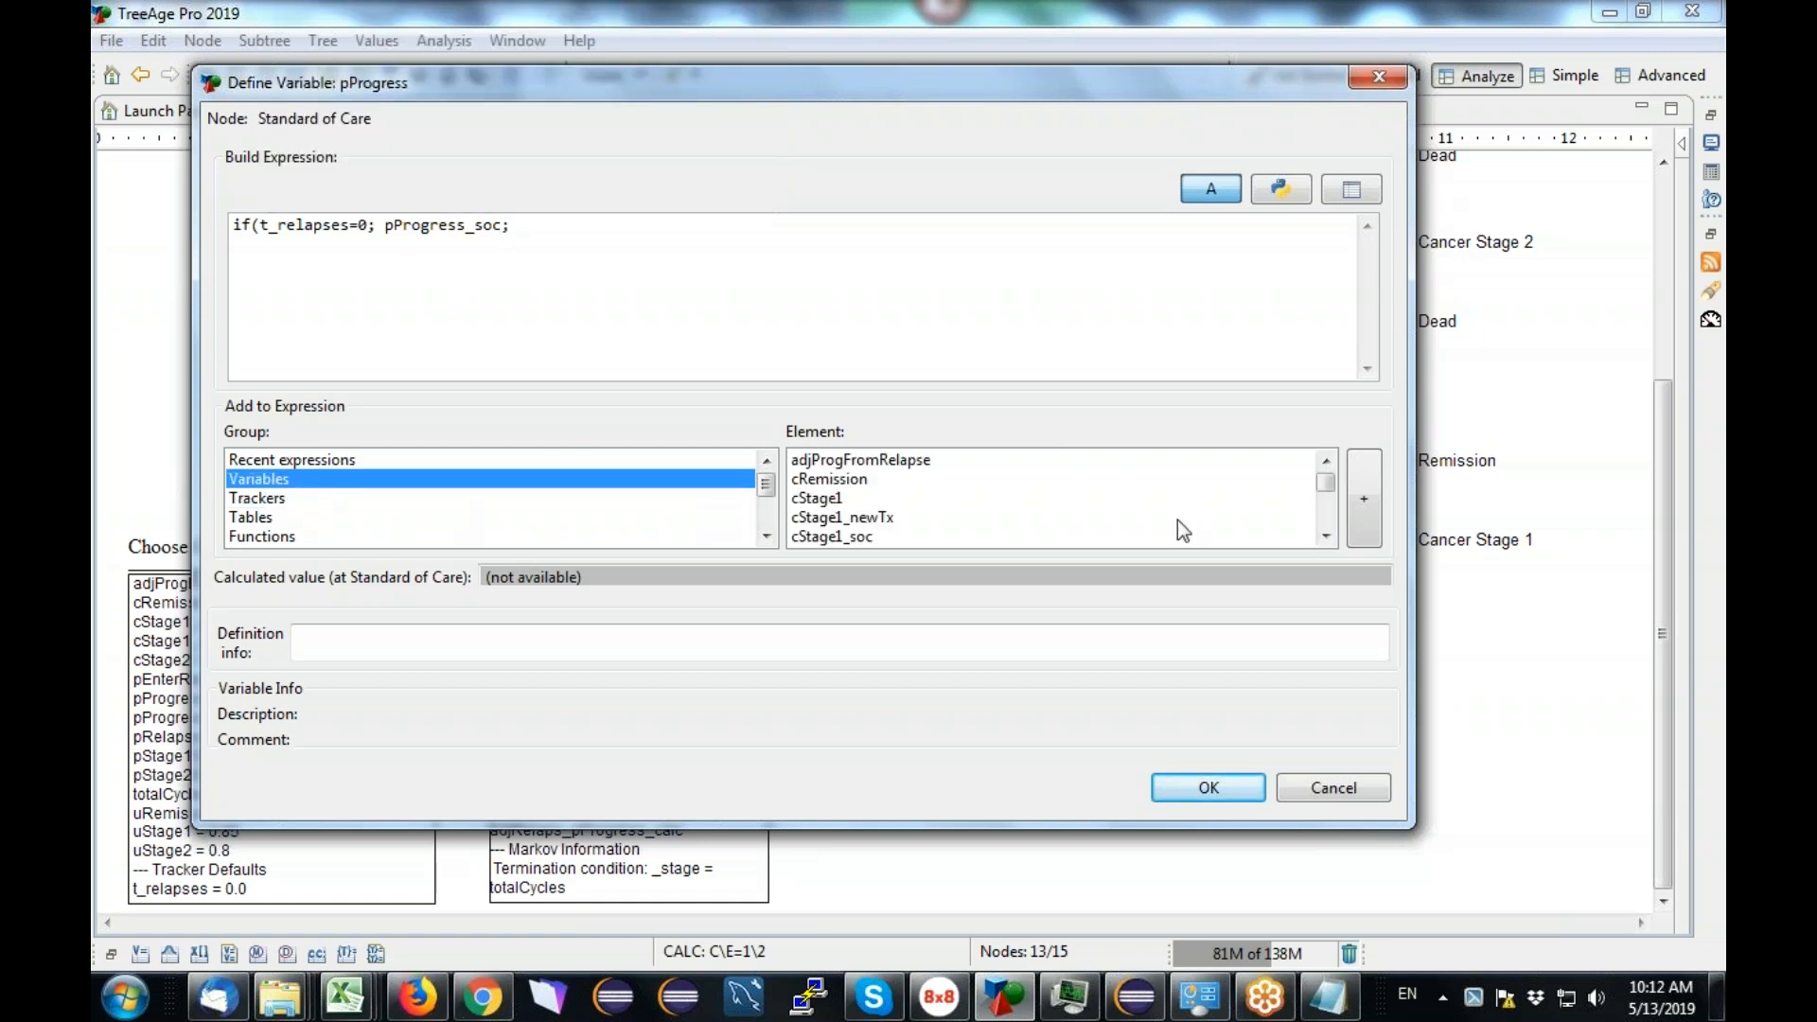
scroll(1330, 502, down, 4)
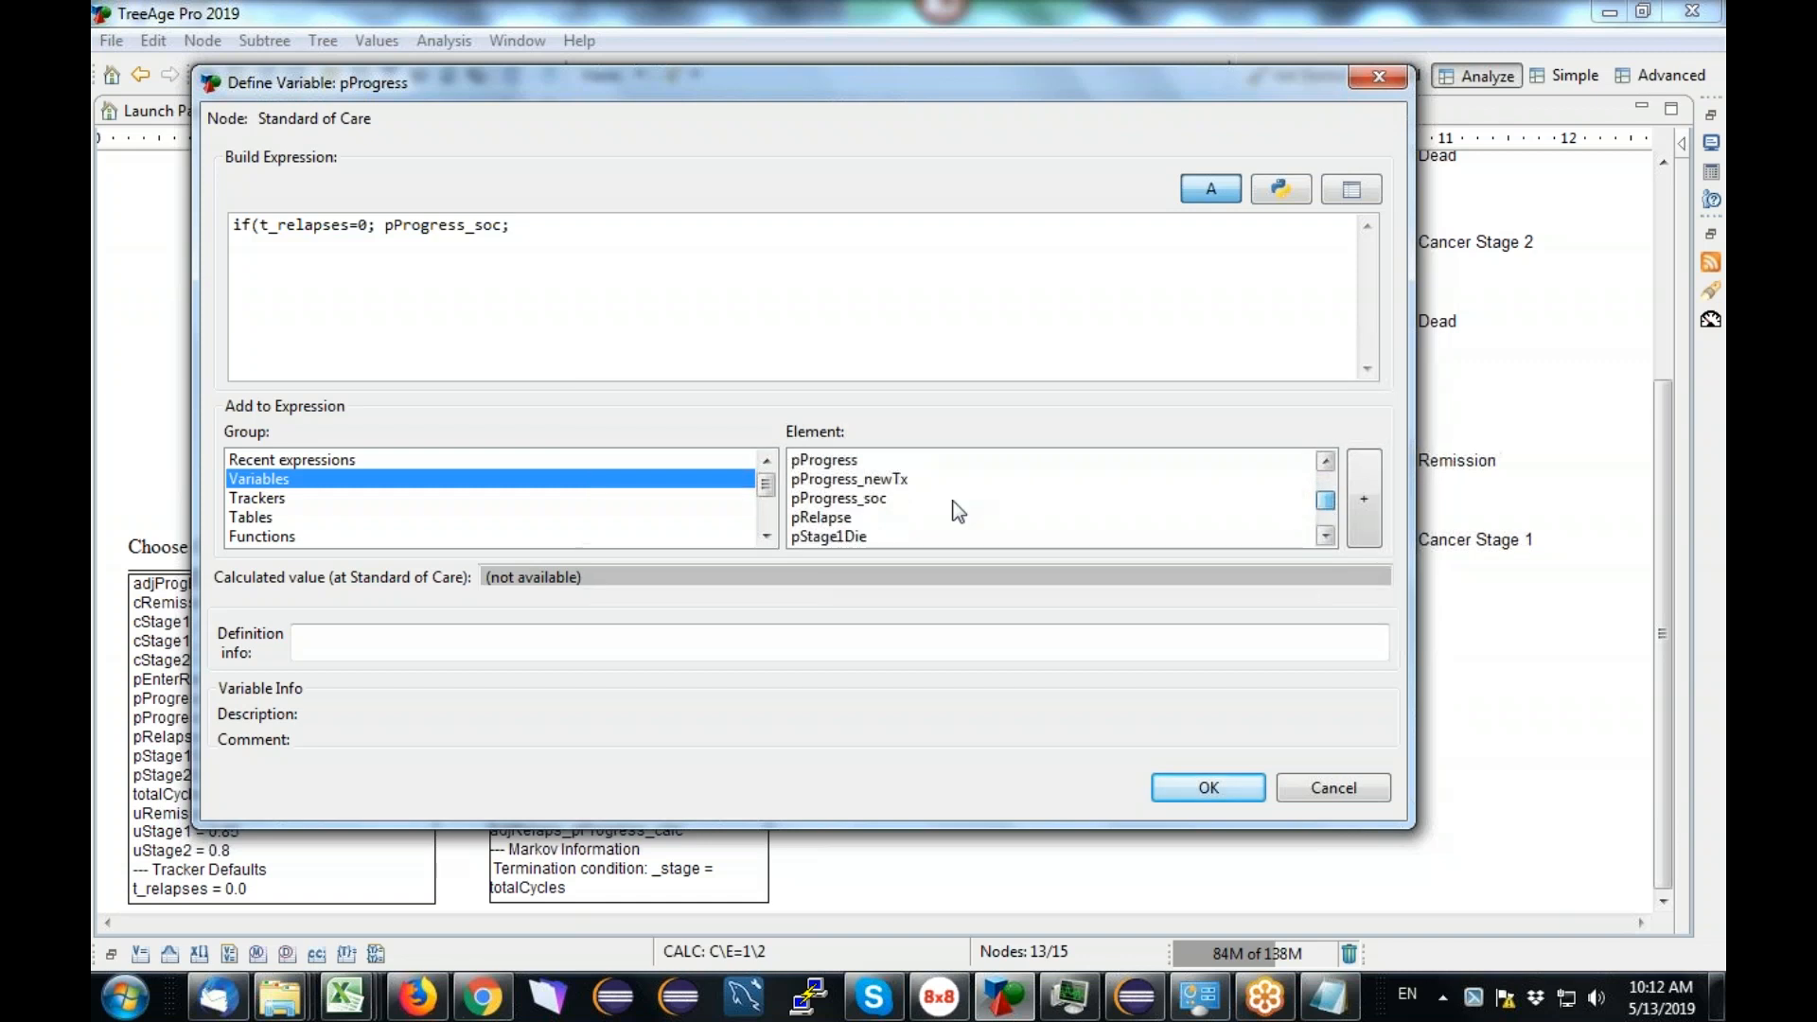
click(875, 507)
click(1365, 501)
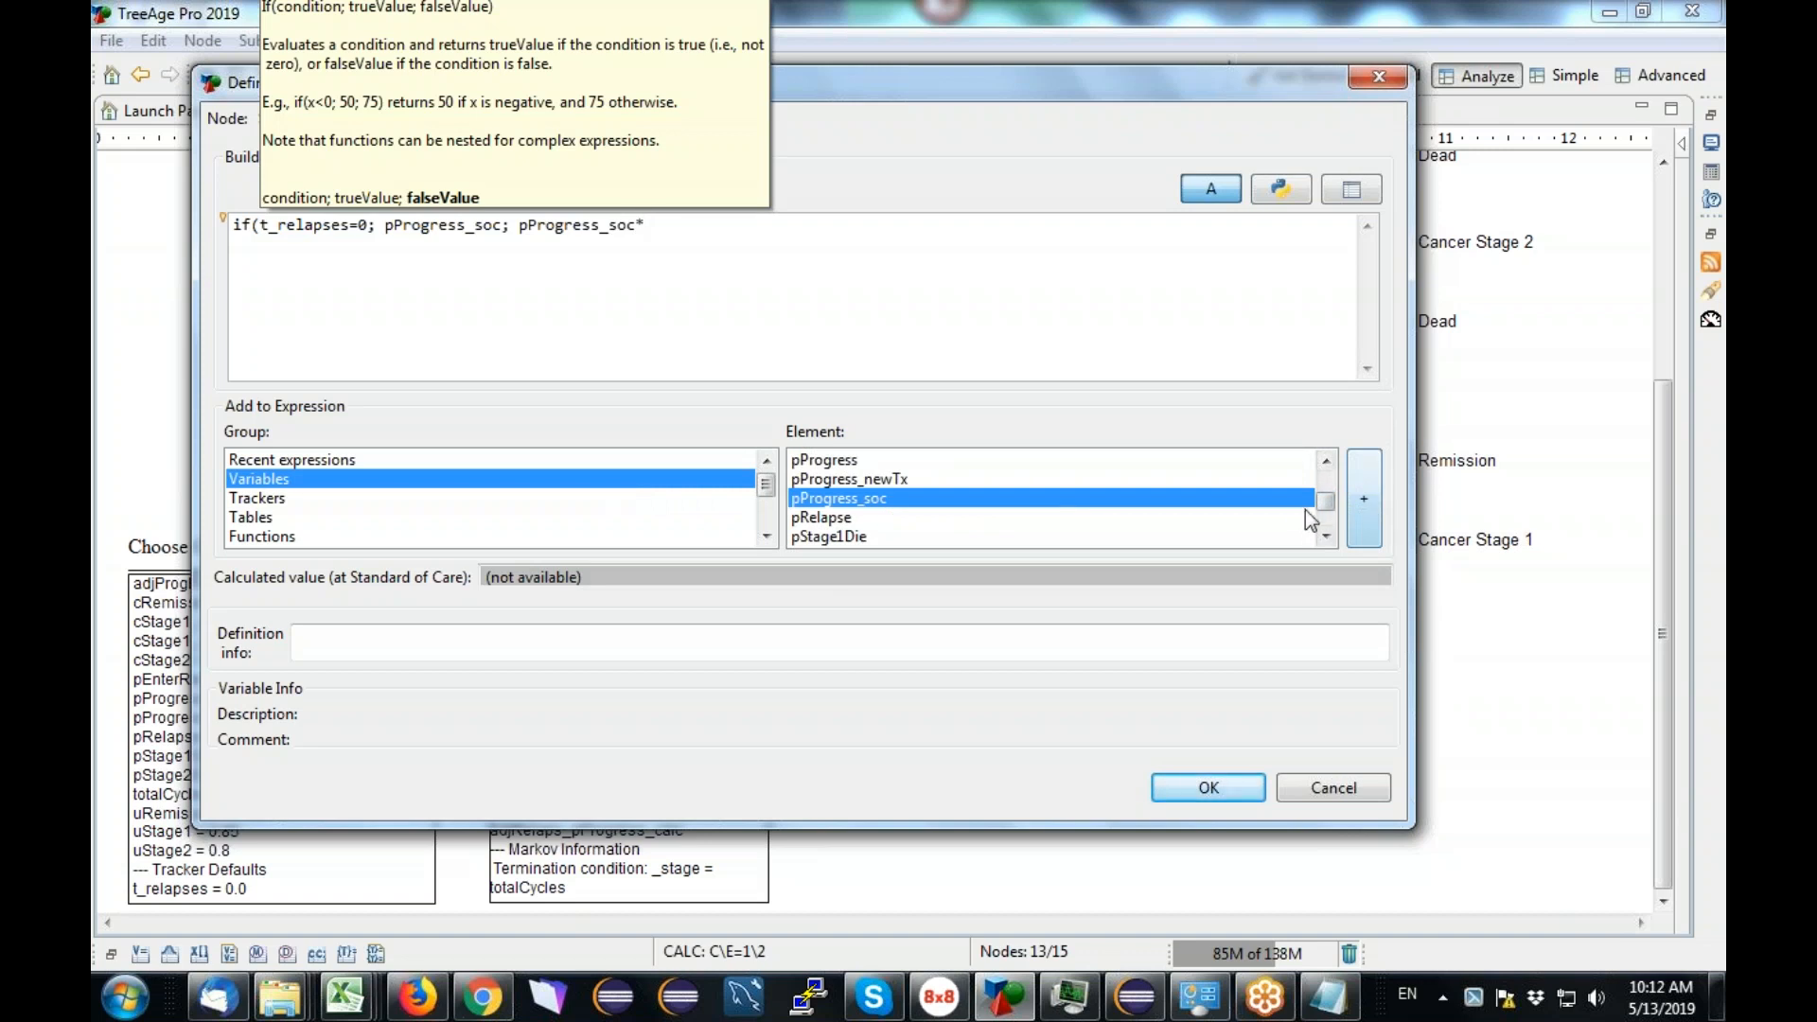
scroll(1330, 505, up, 1)
scroll(1330, 505, up, 1)
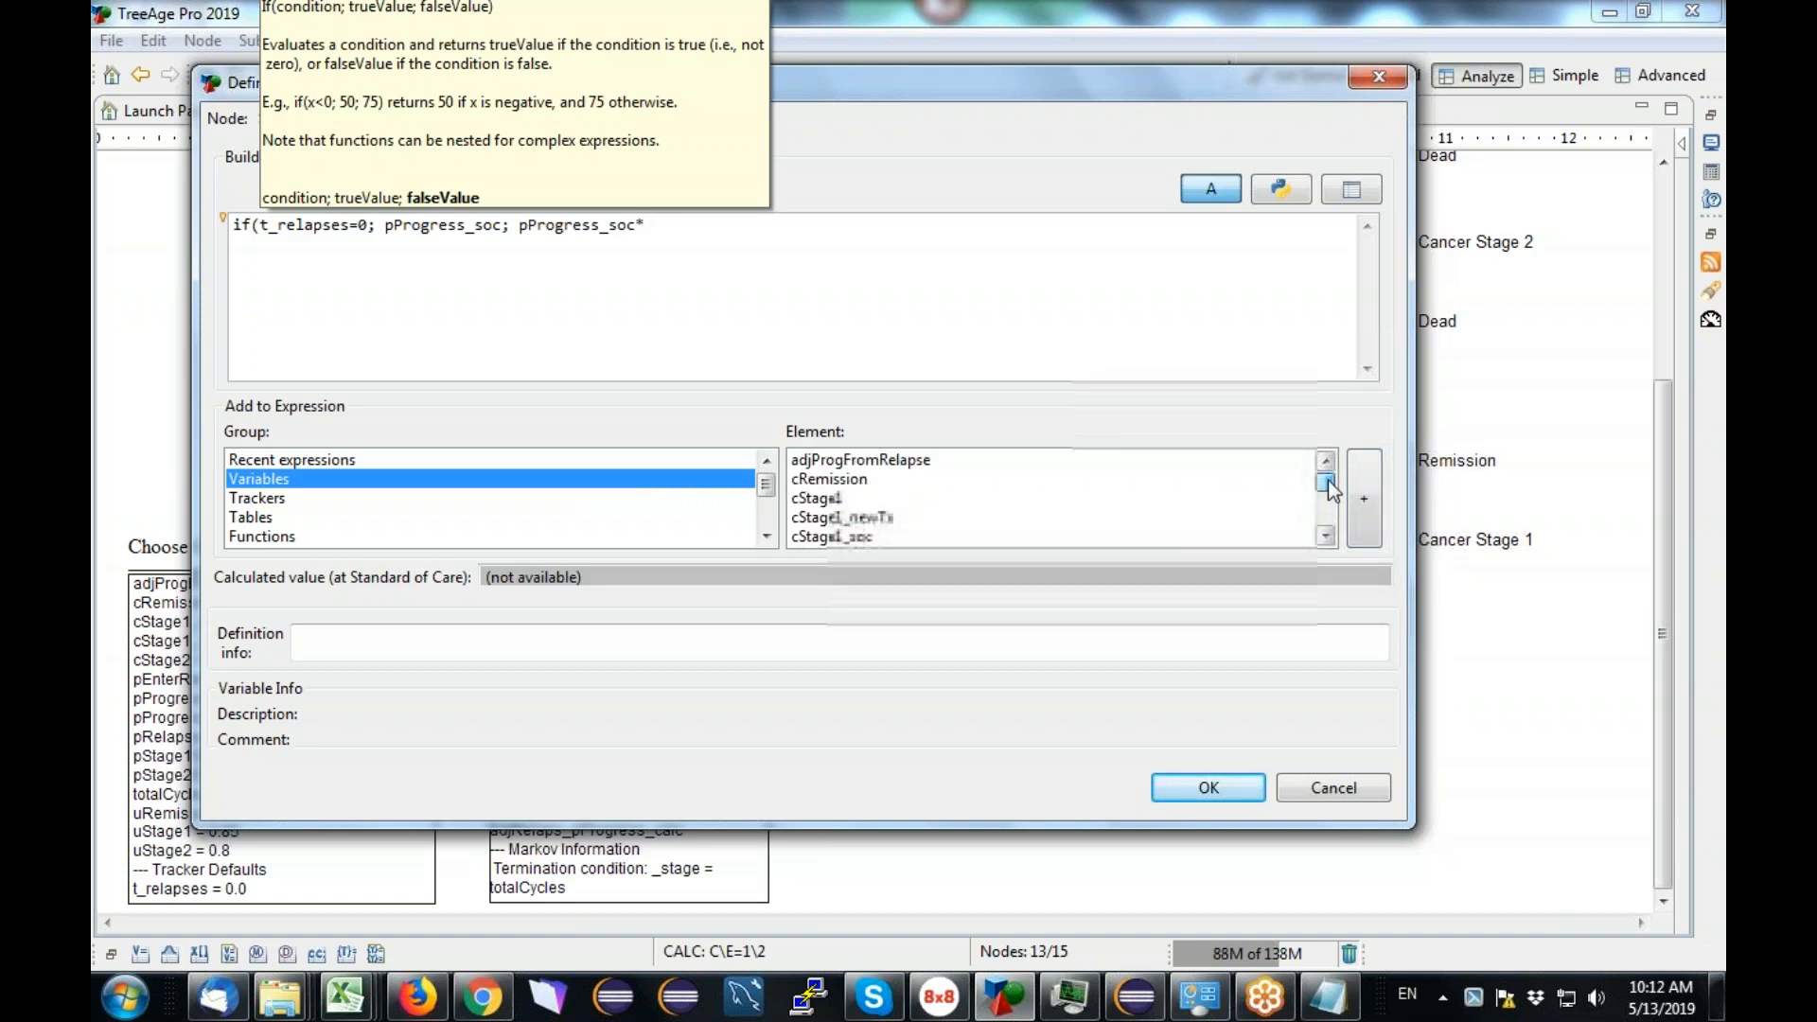
click(910, 458)
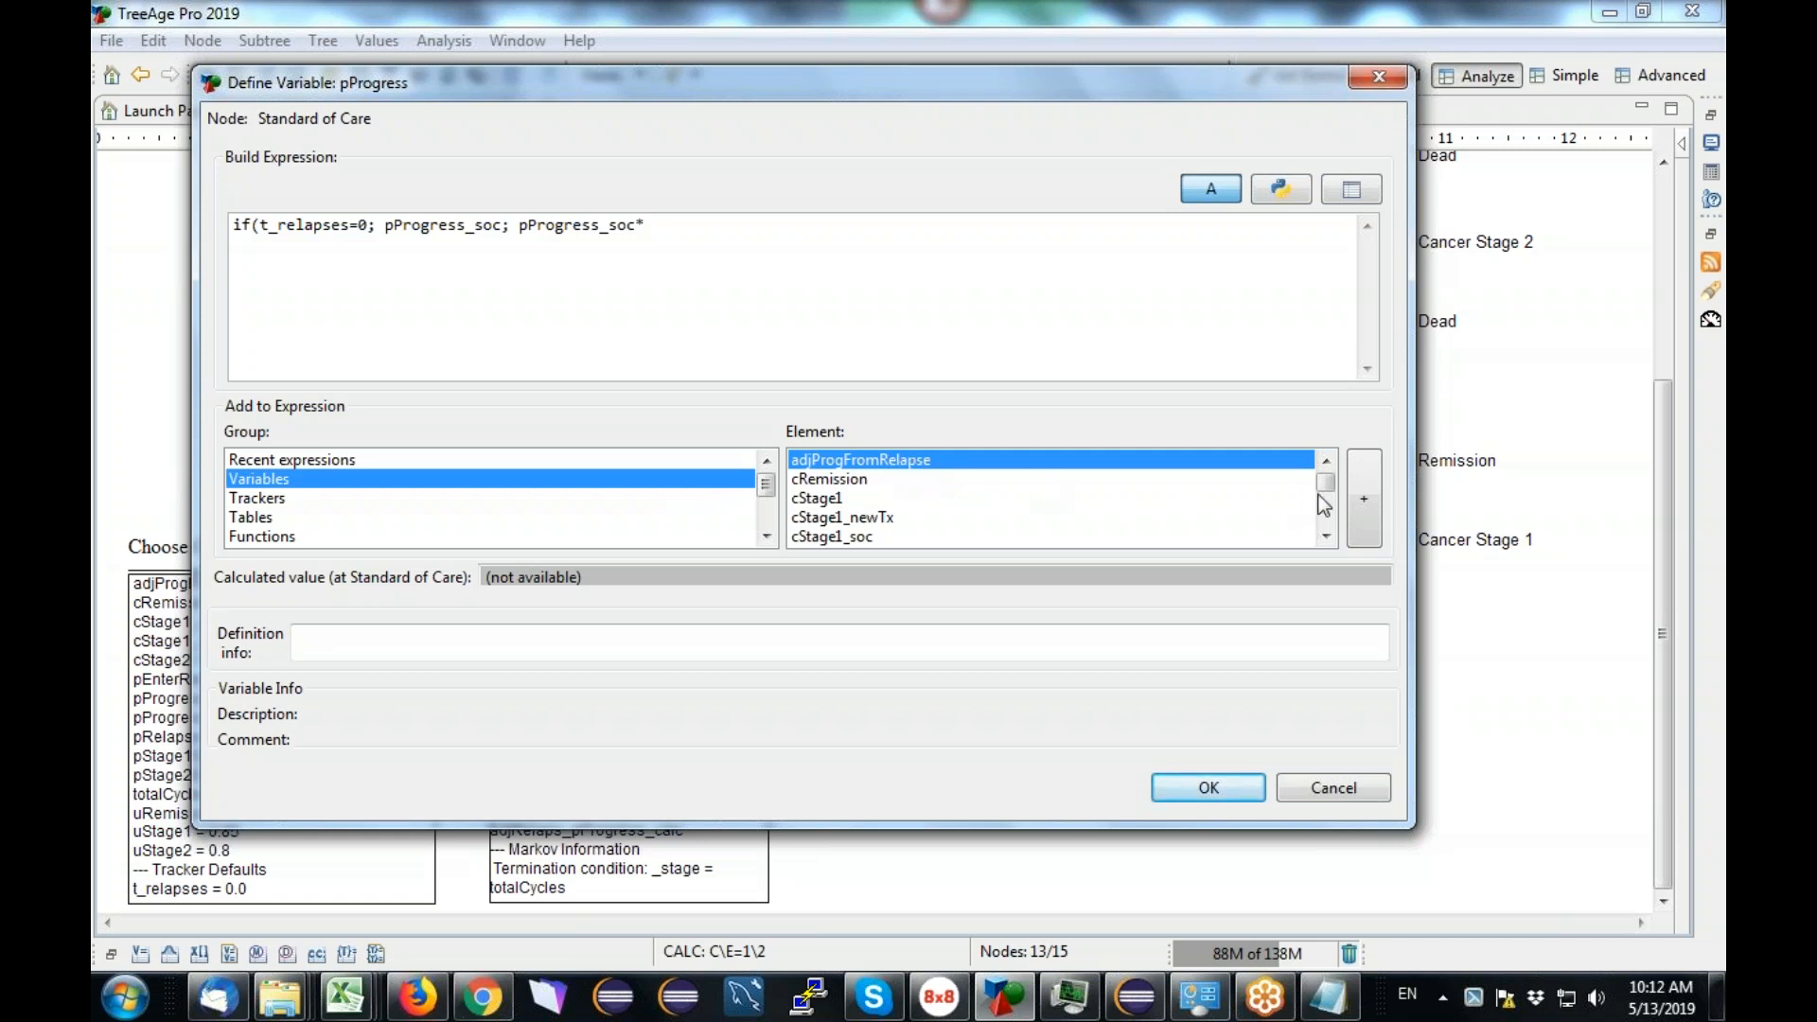
click(1367, 510)
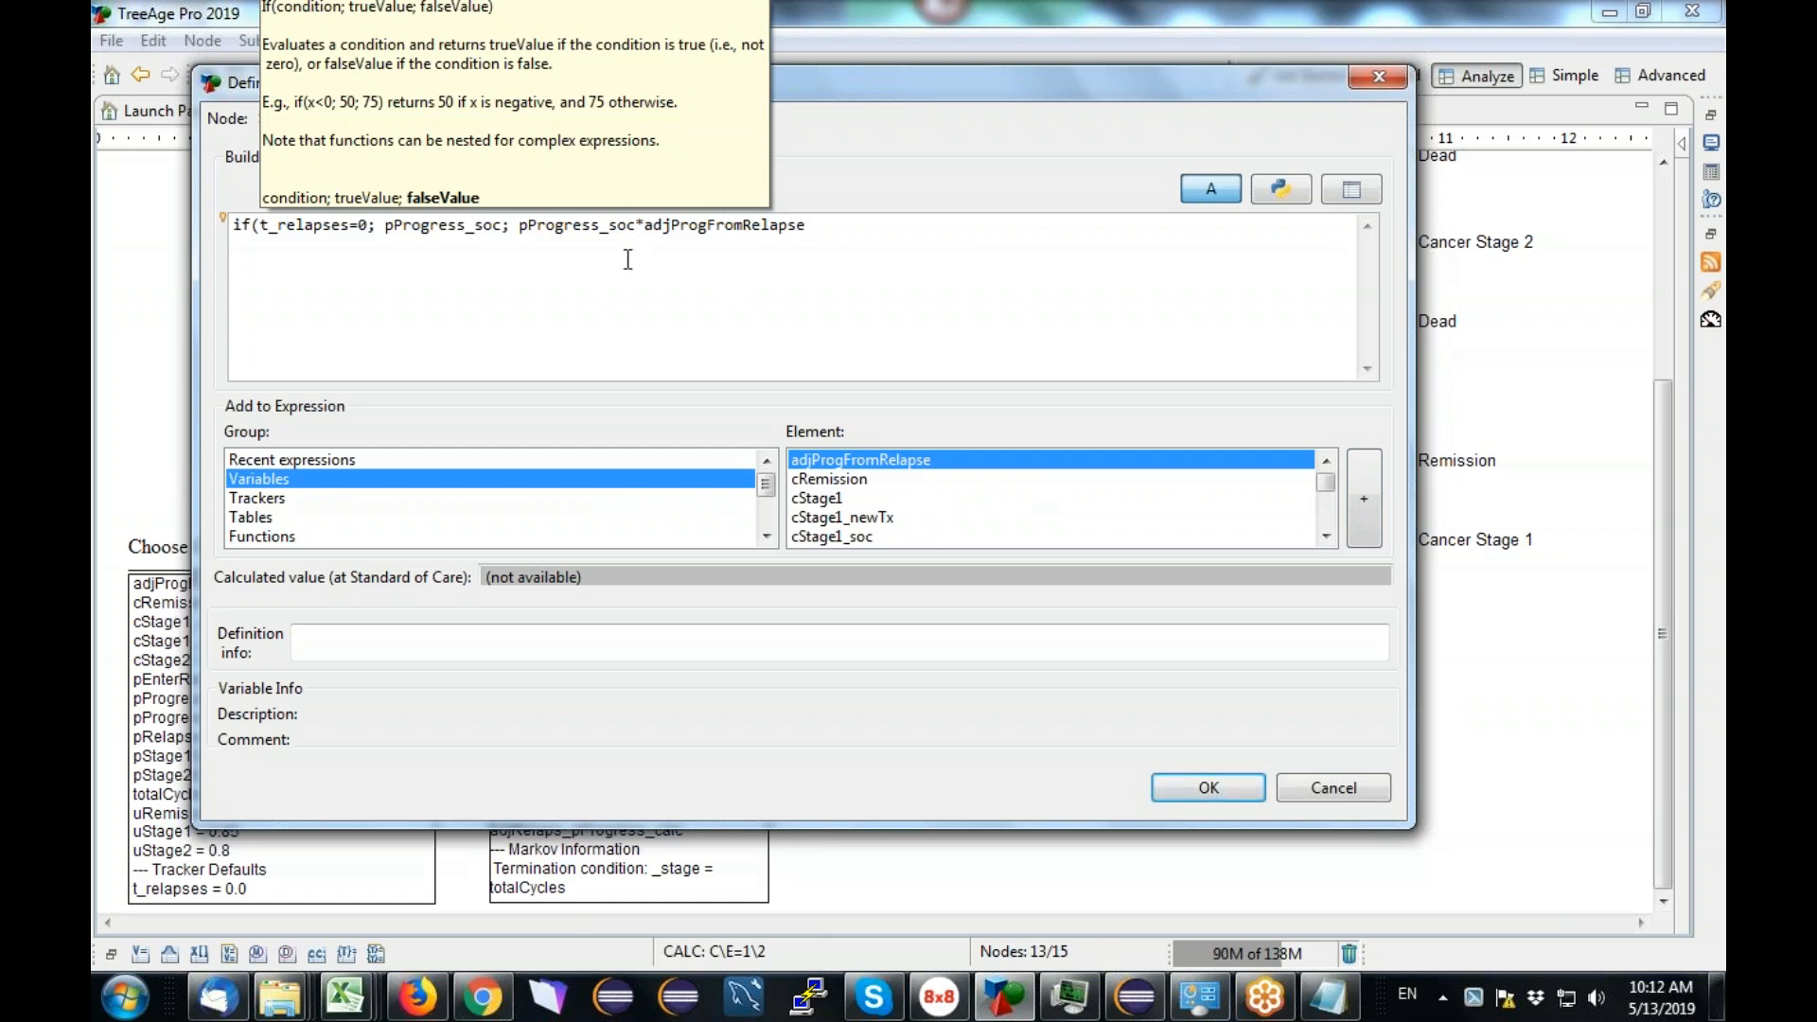
click(645, 227)
text((1+)
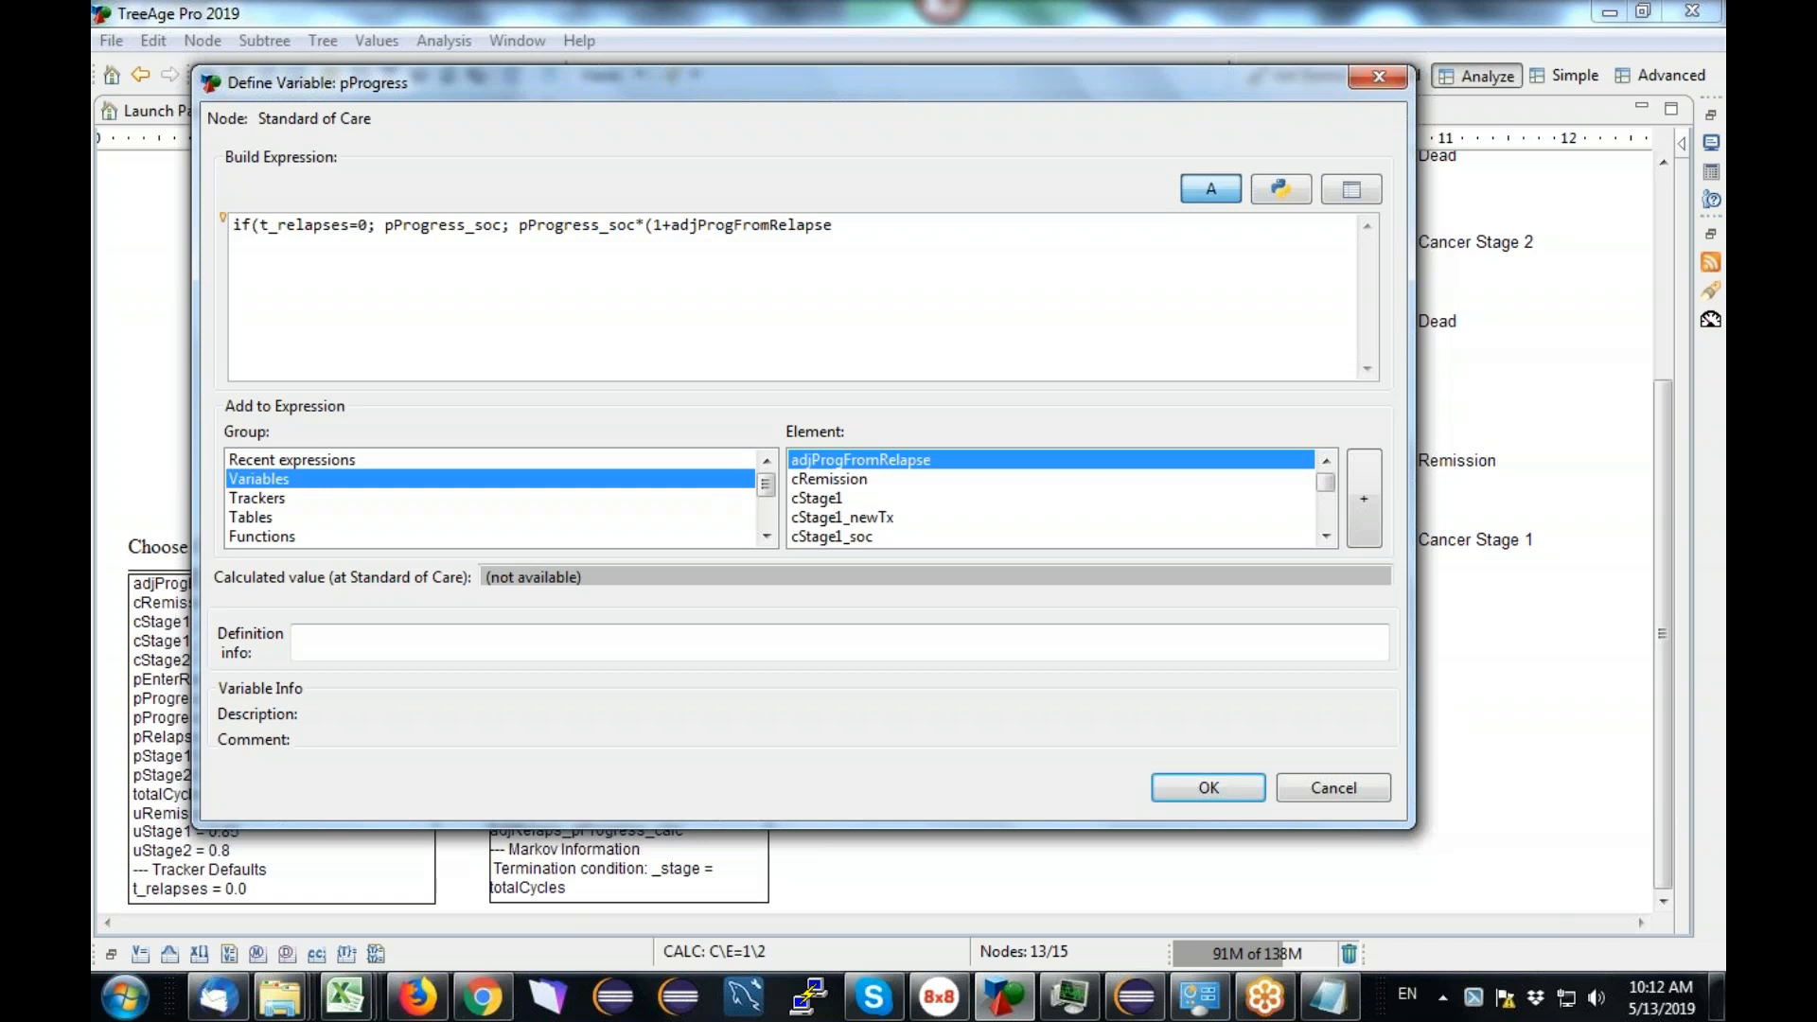
text()))
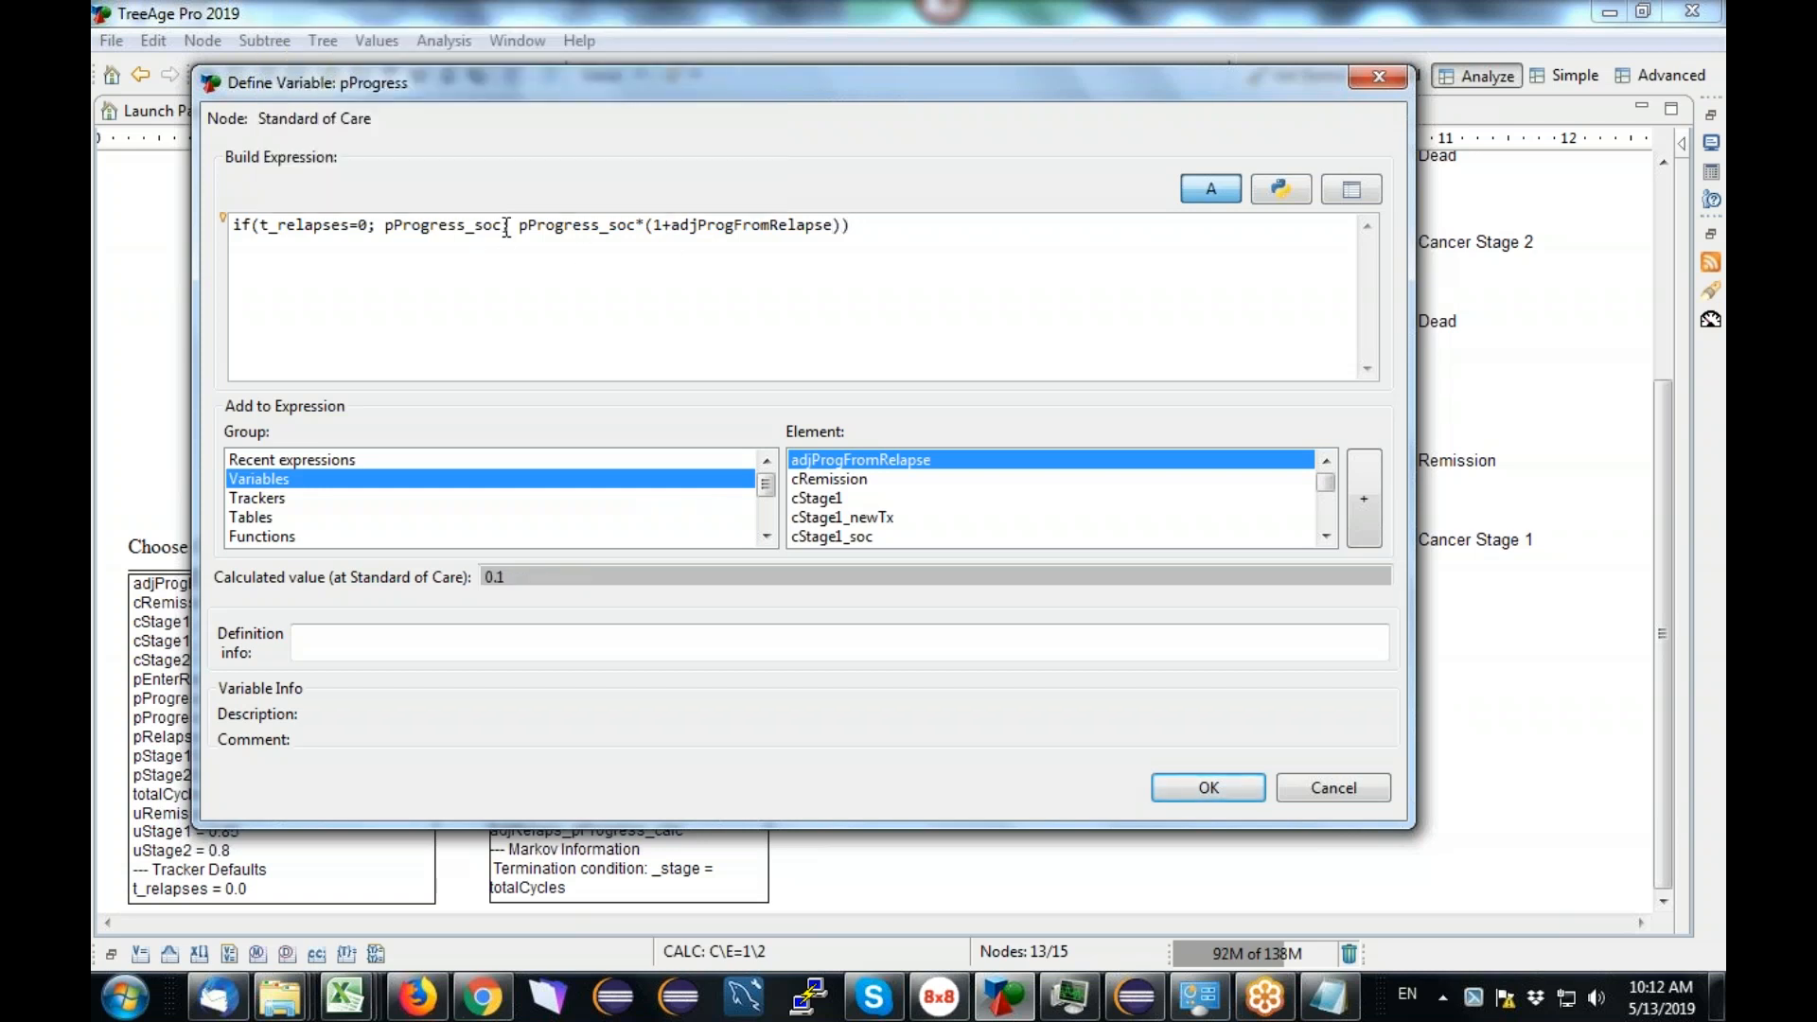
Step: Check the true and false values of the Standard of Care pProgress expression and accept the definition
drag(502, 227, 389, 235)
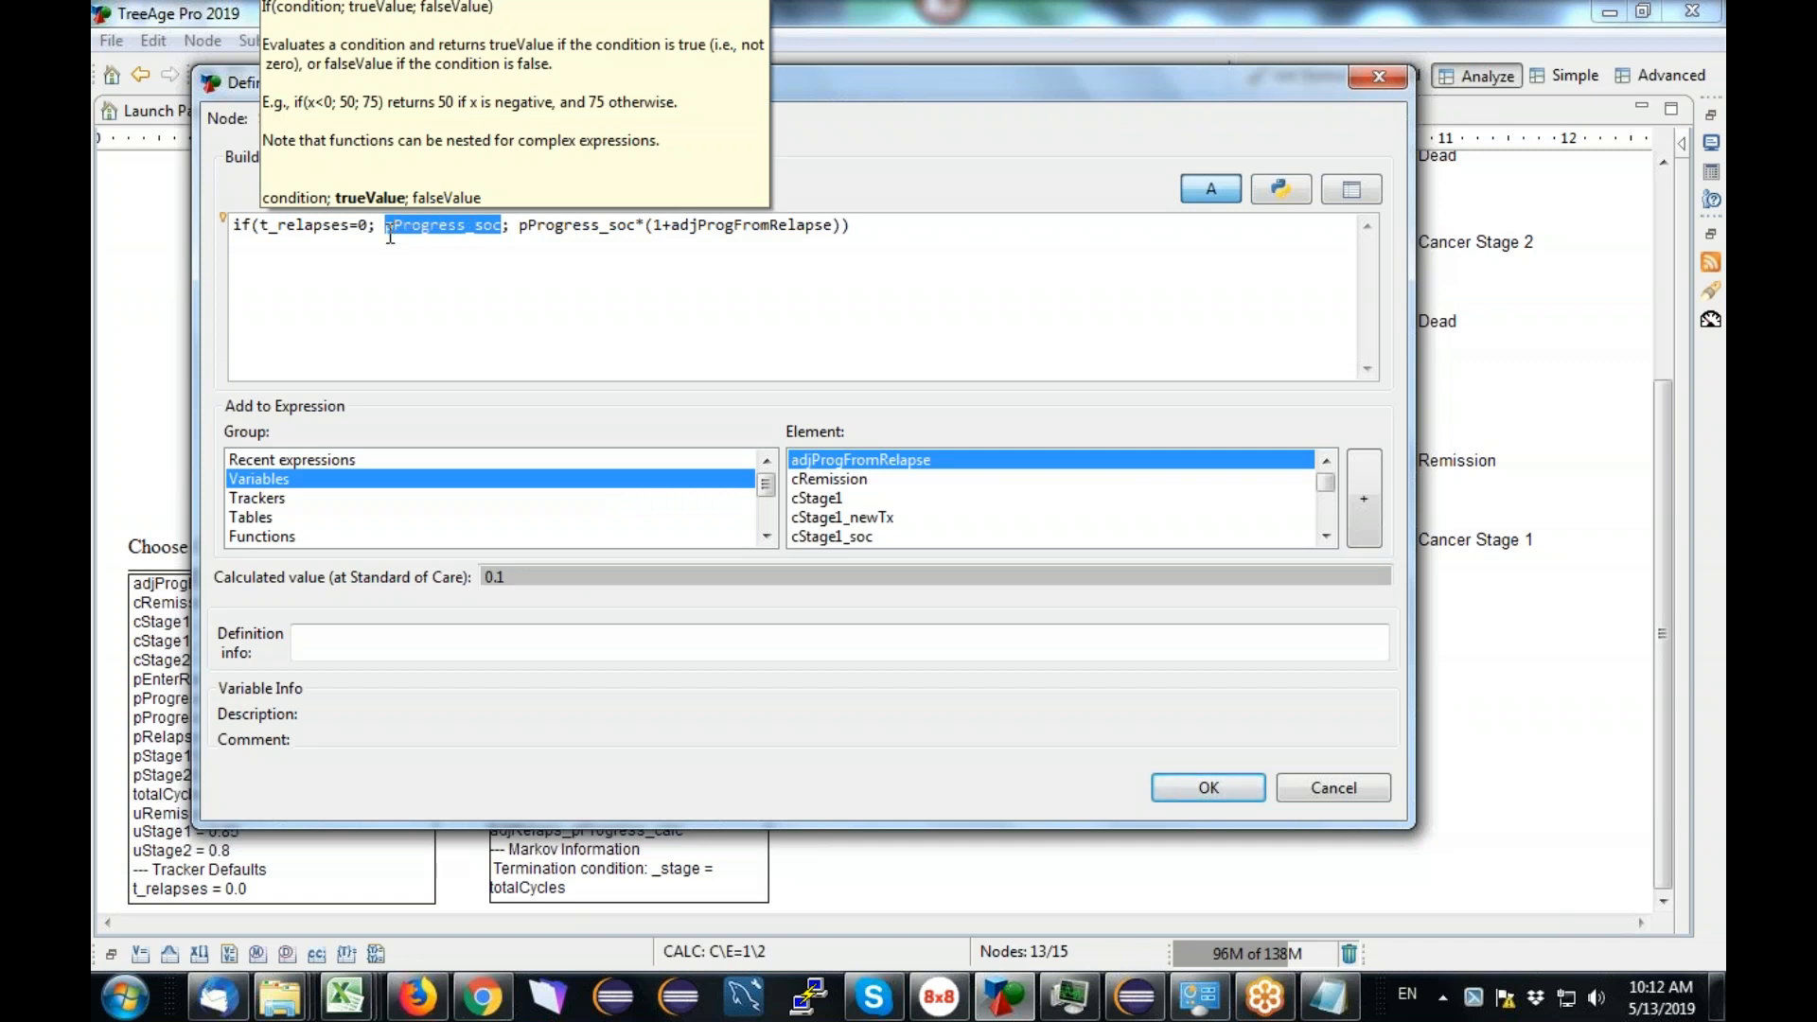
drag(519, 228, 837, 231)
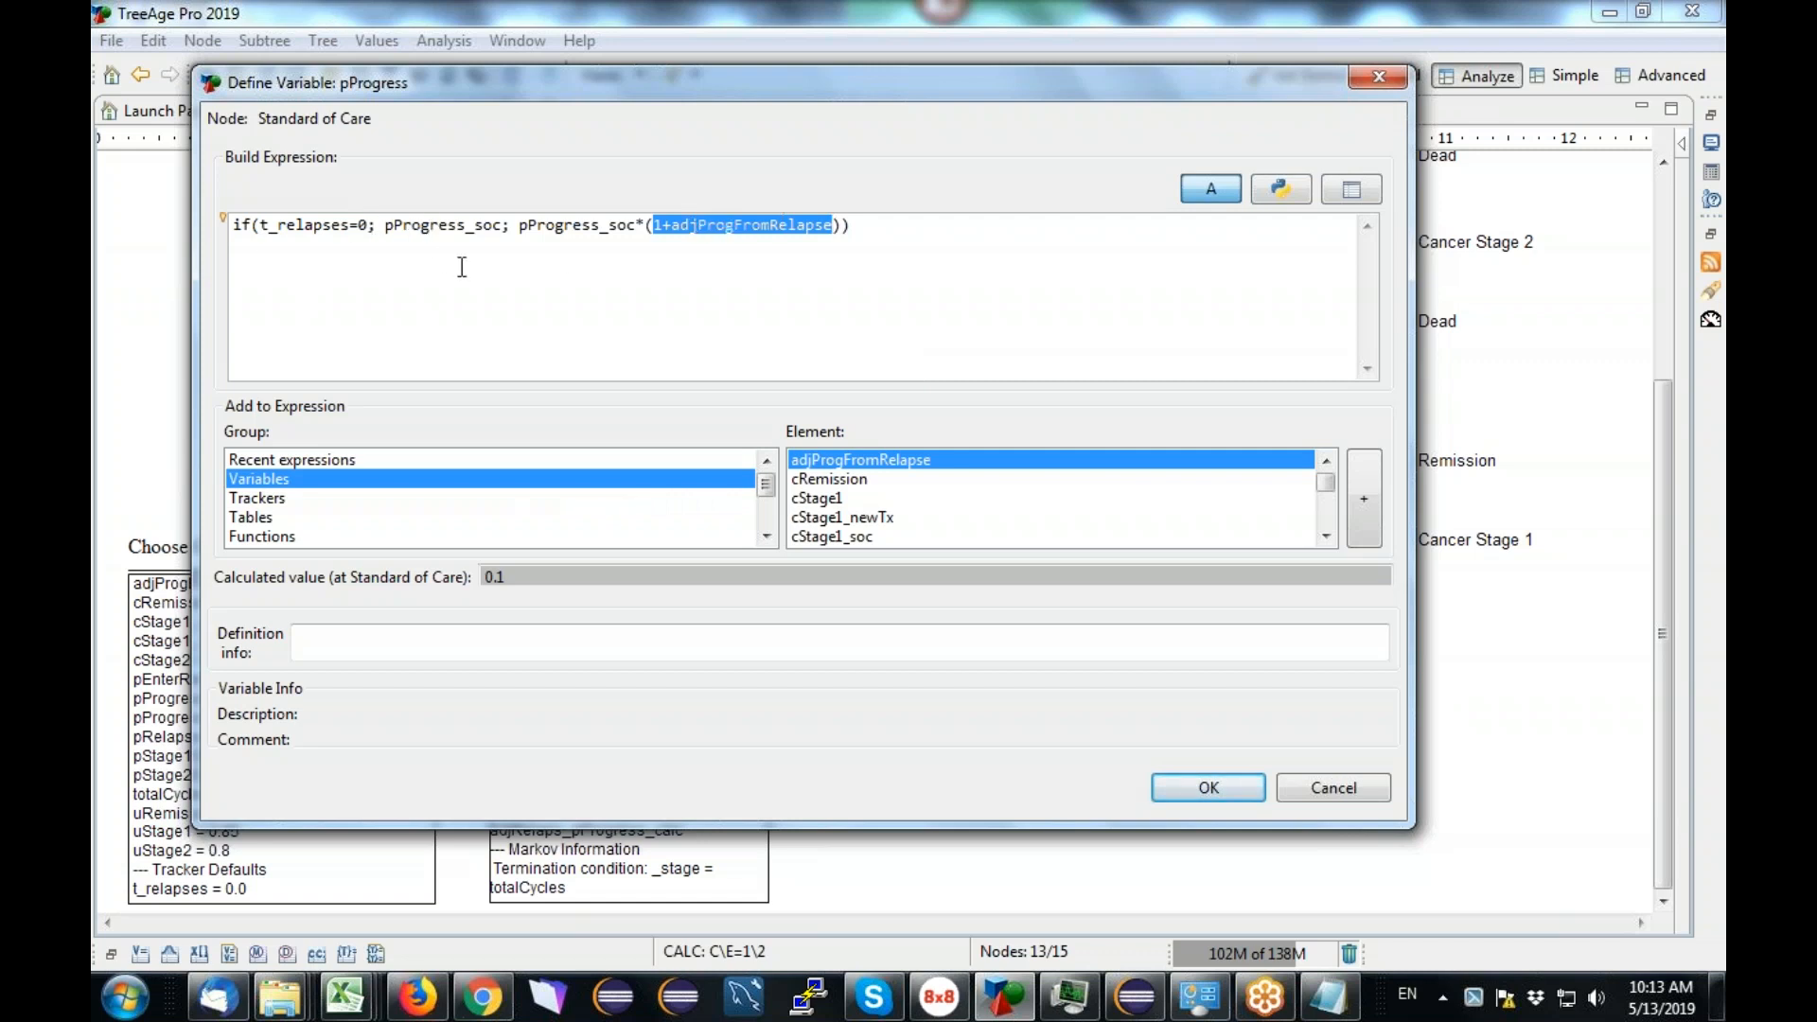
click(1202, 788)
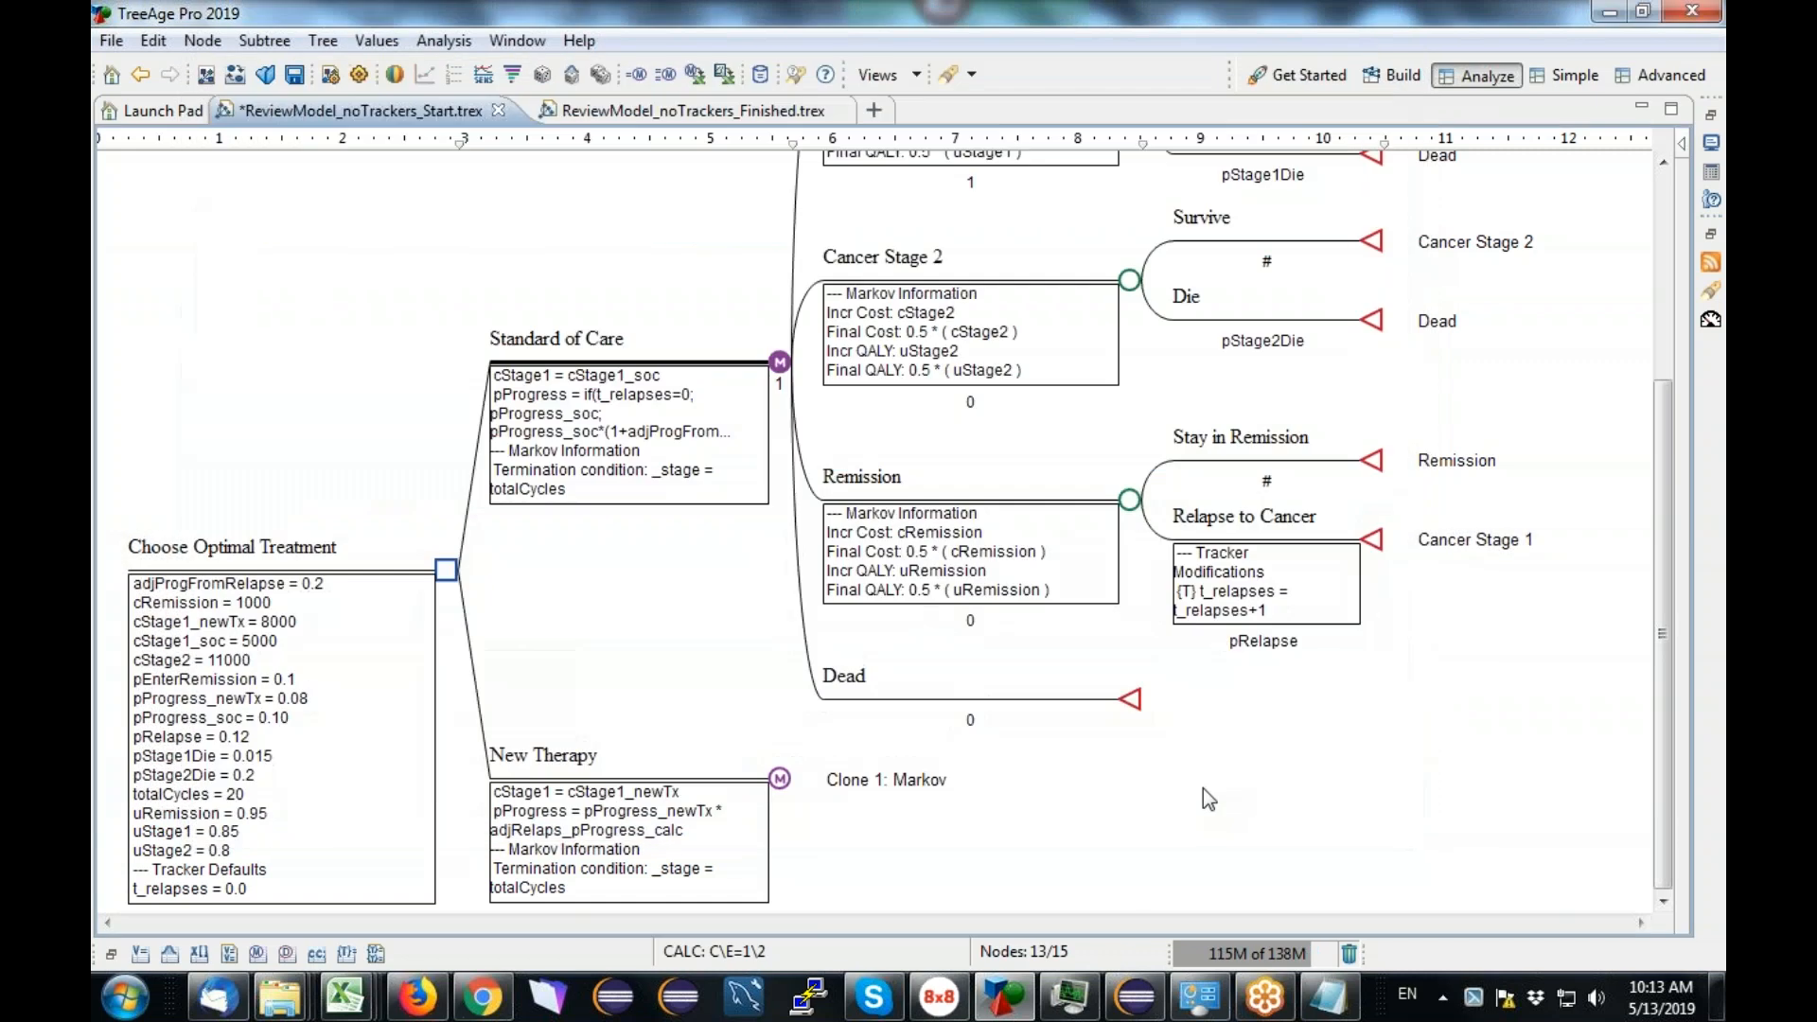
Step: Remove the multiplication by adjRelaps_pProgress_calc from the pProgress variable definition at the New Therapy node
right_click(778, 781)
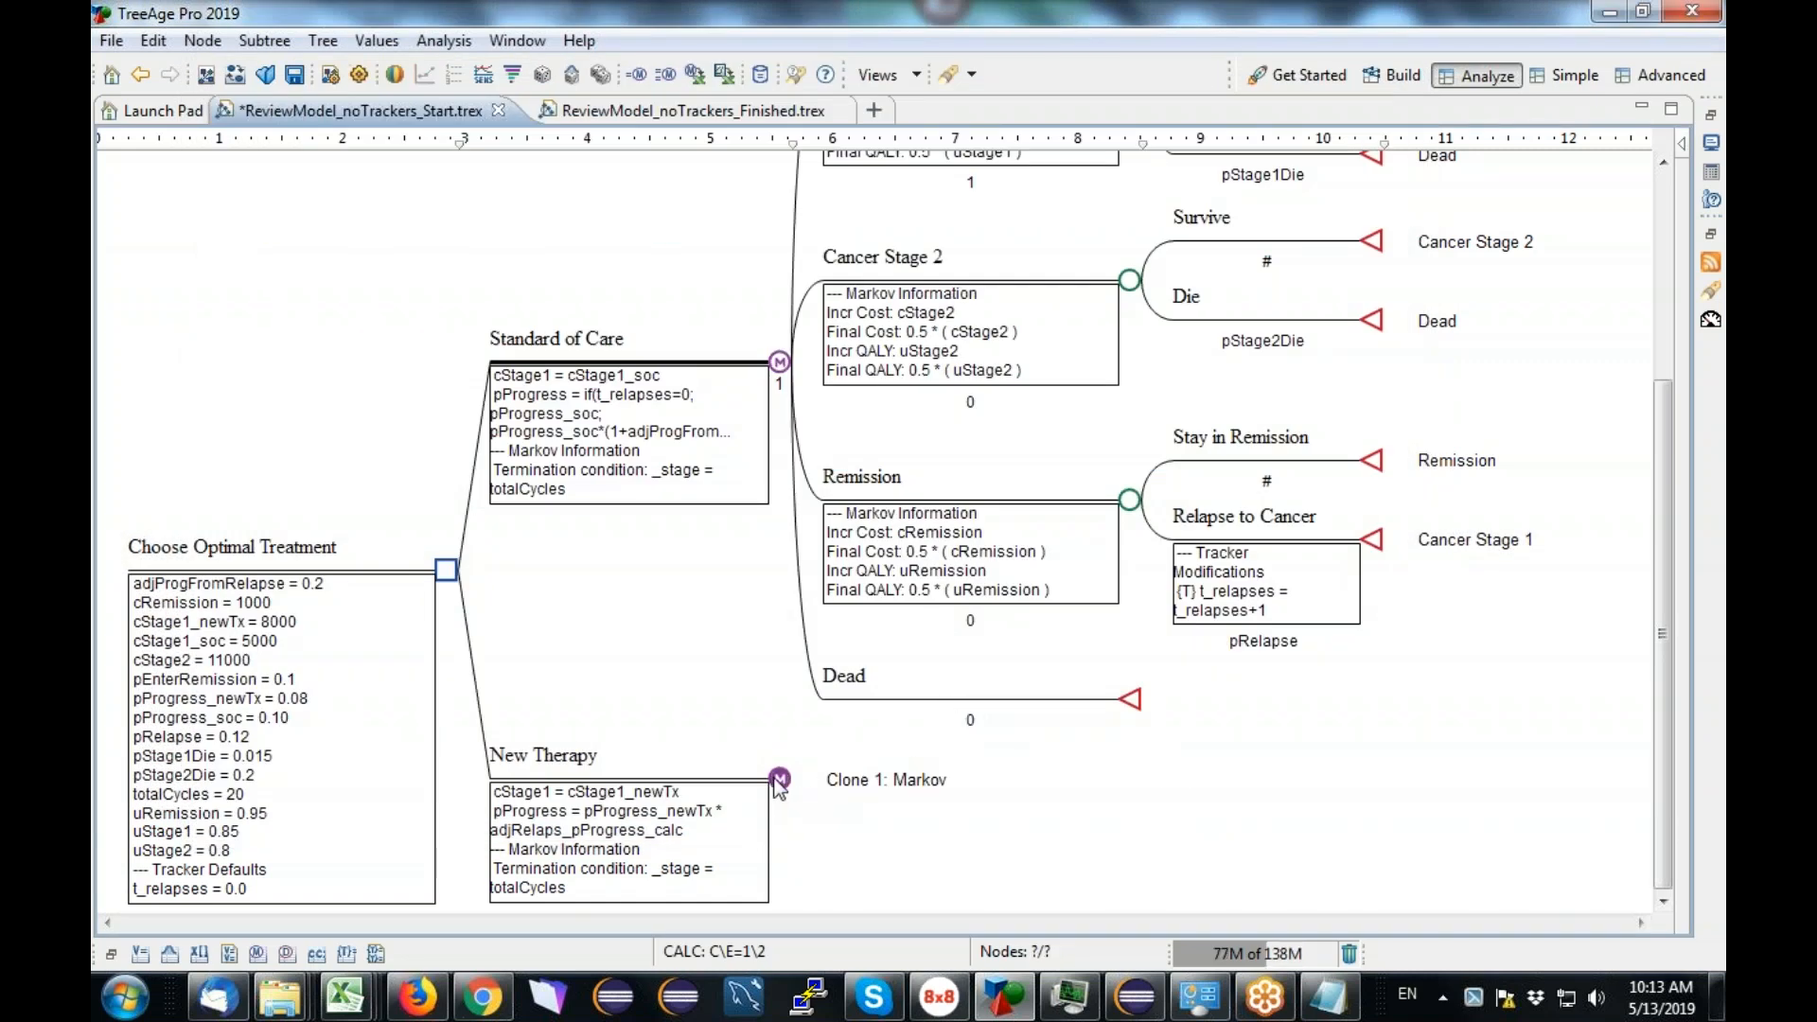
mouse_move(922, 315)
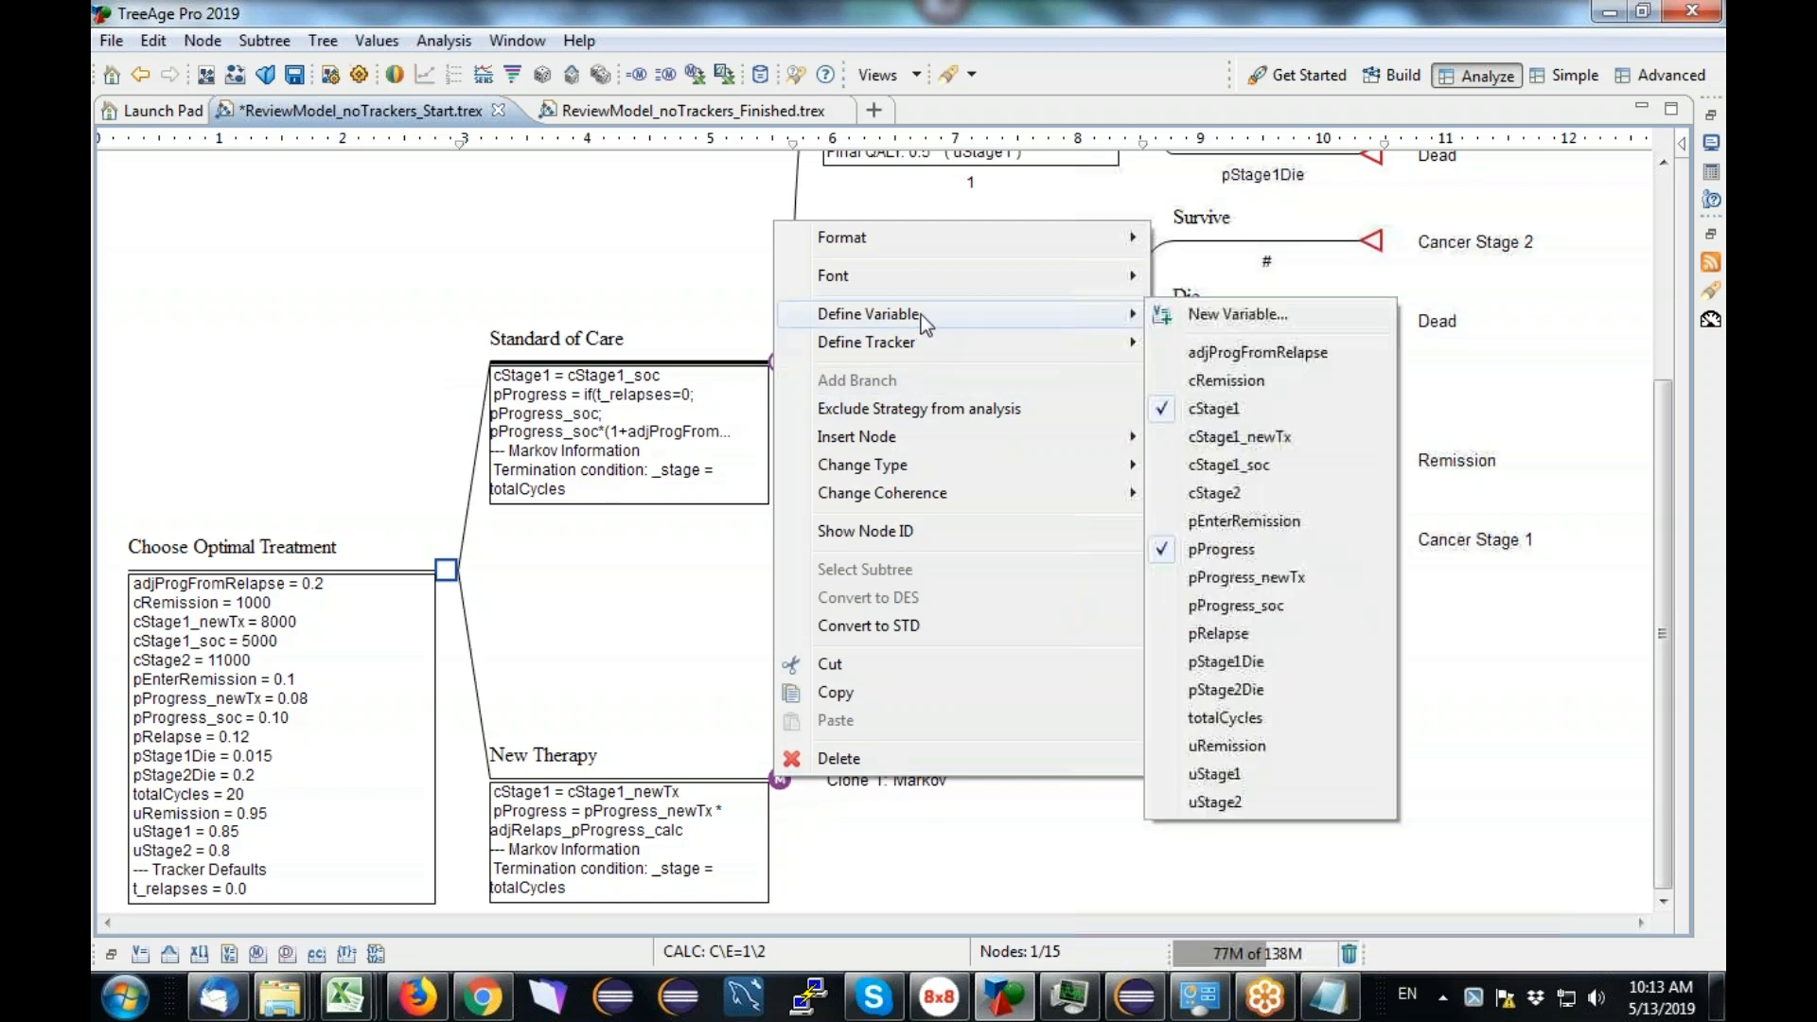
click(1264, 549)
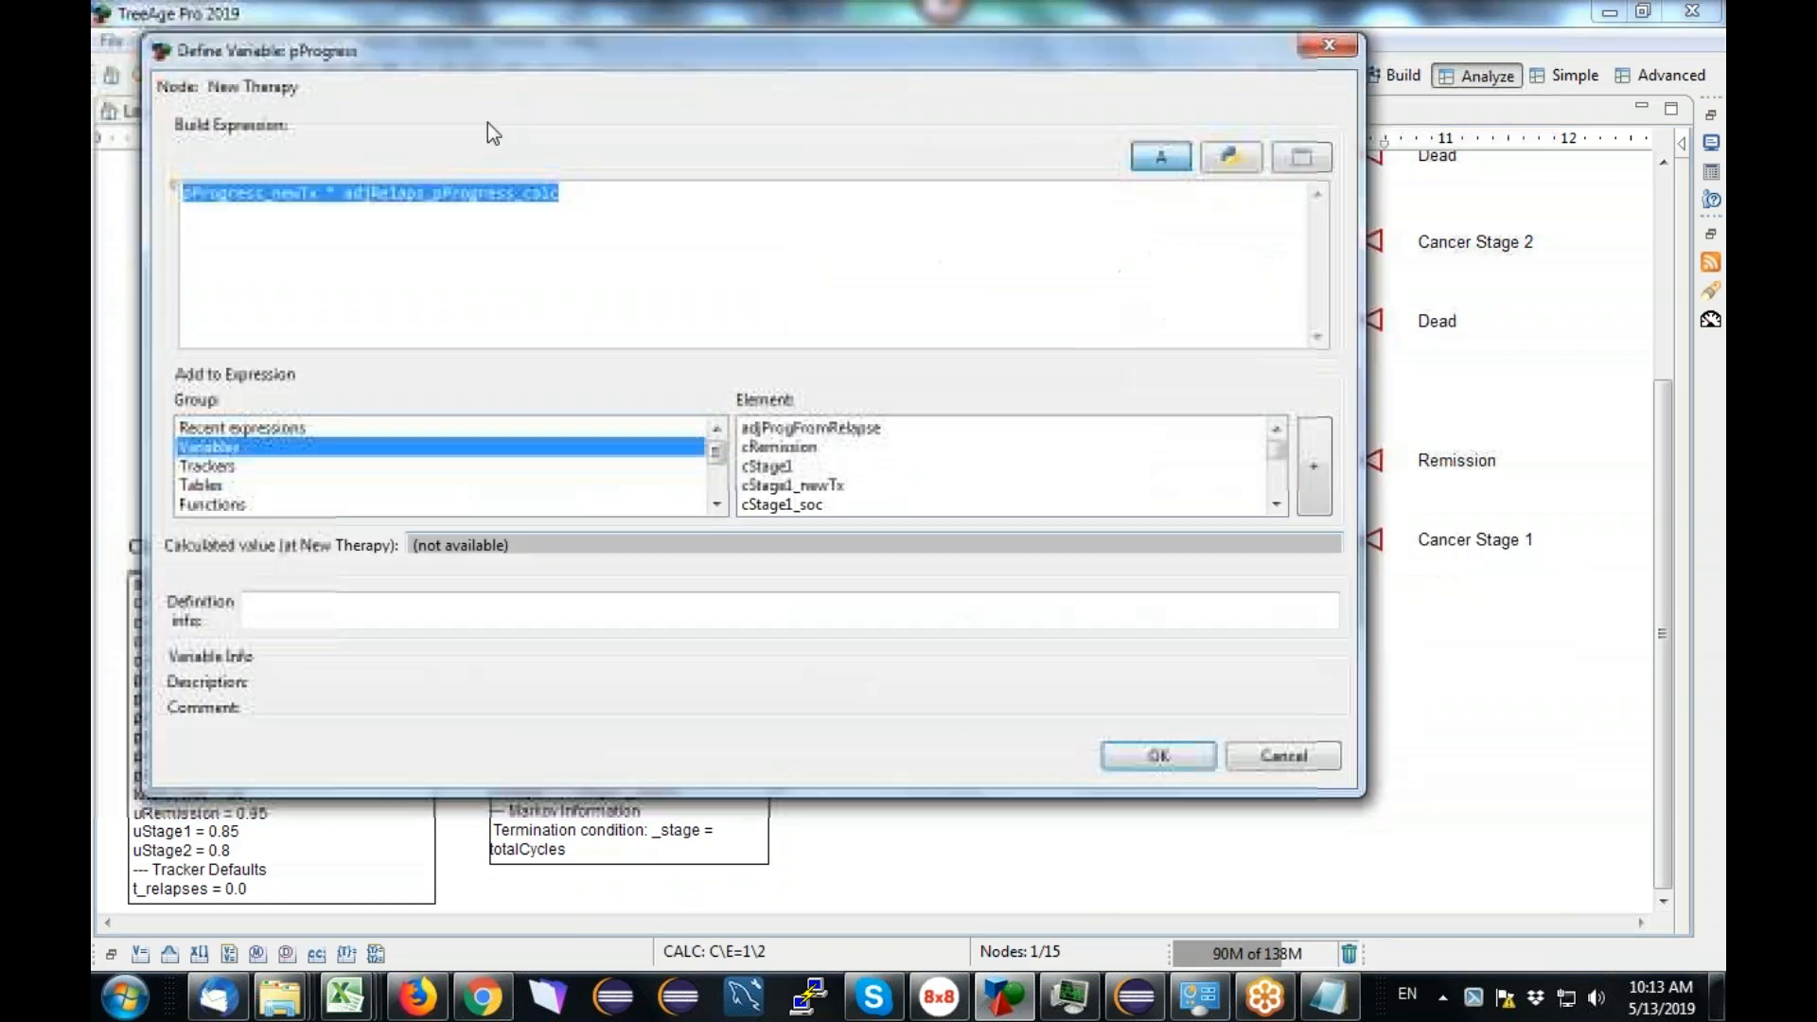
drag(344, 194, 649, 196)
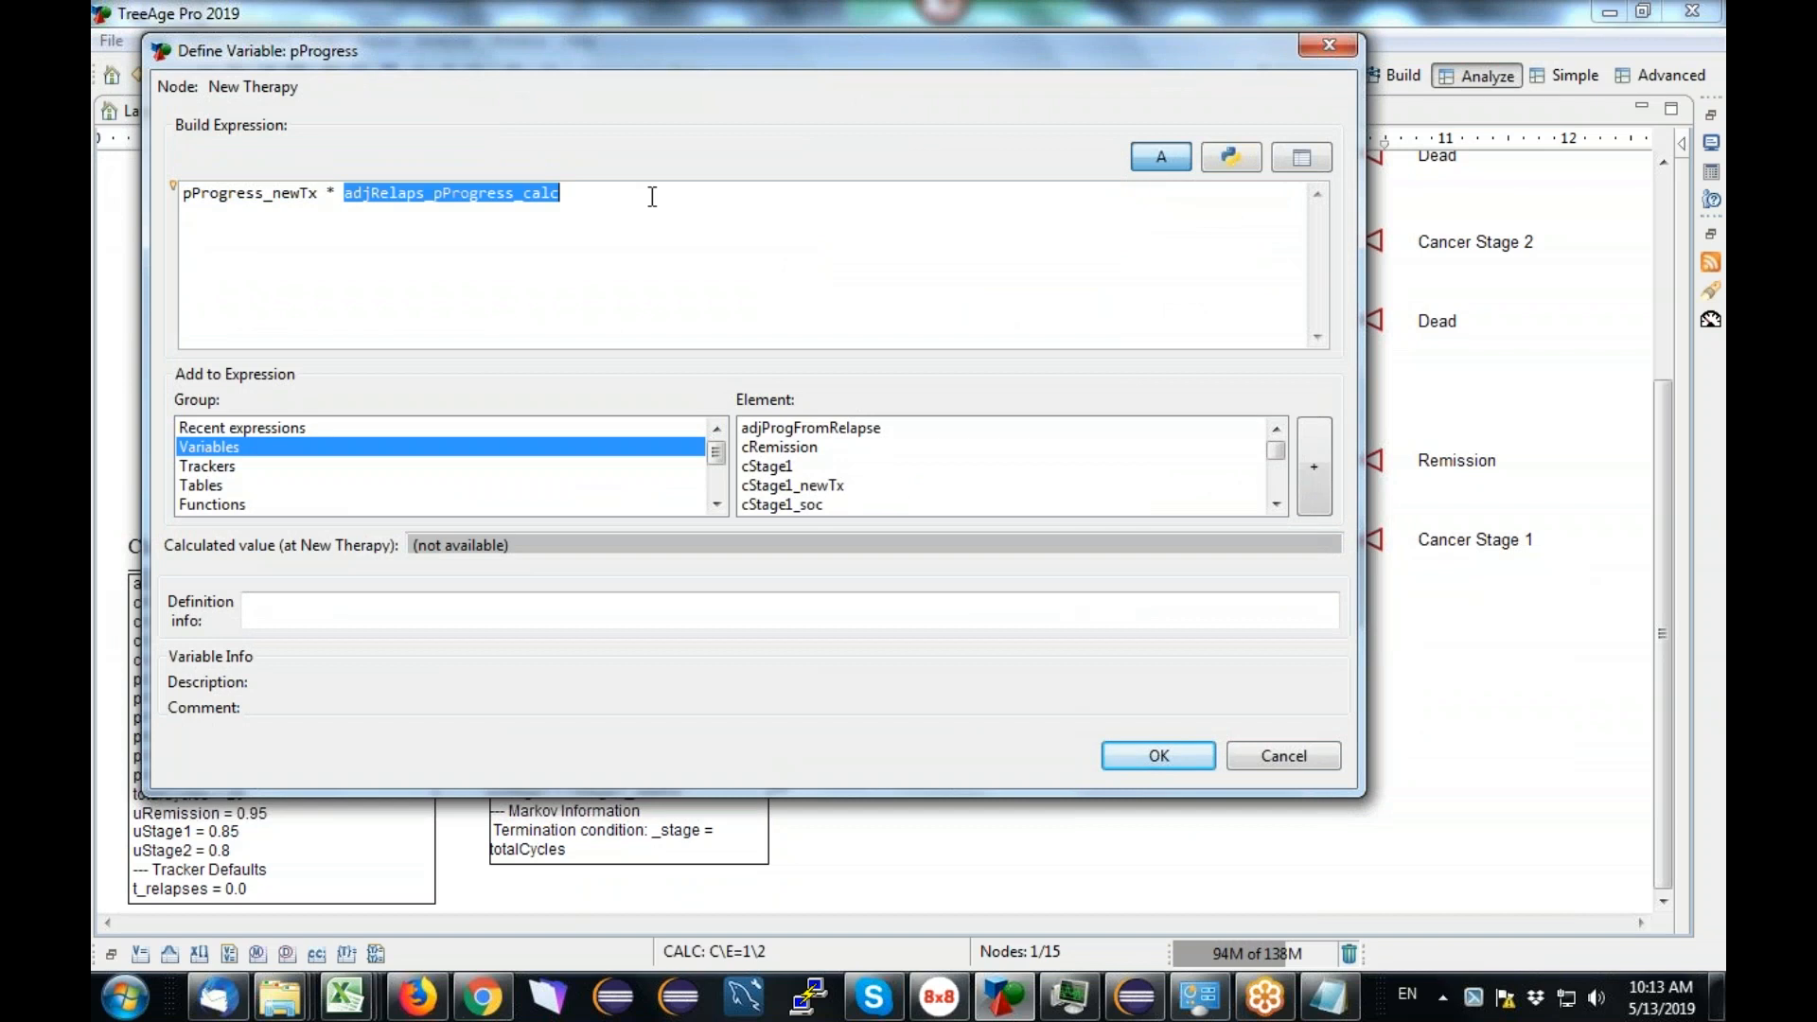
key(BackSpace)
key(BackSpace)
key(BackSpace)
key(BackSpace)
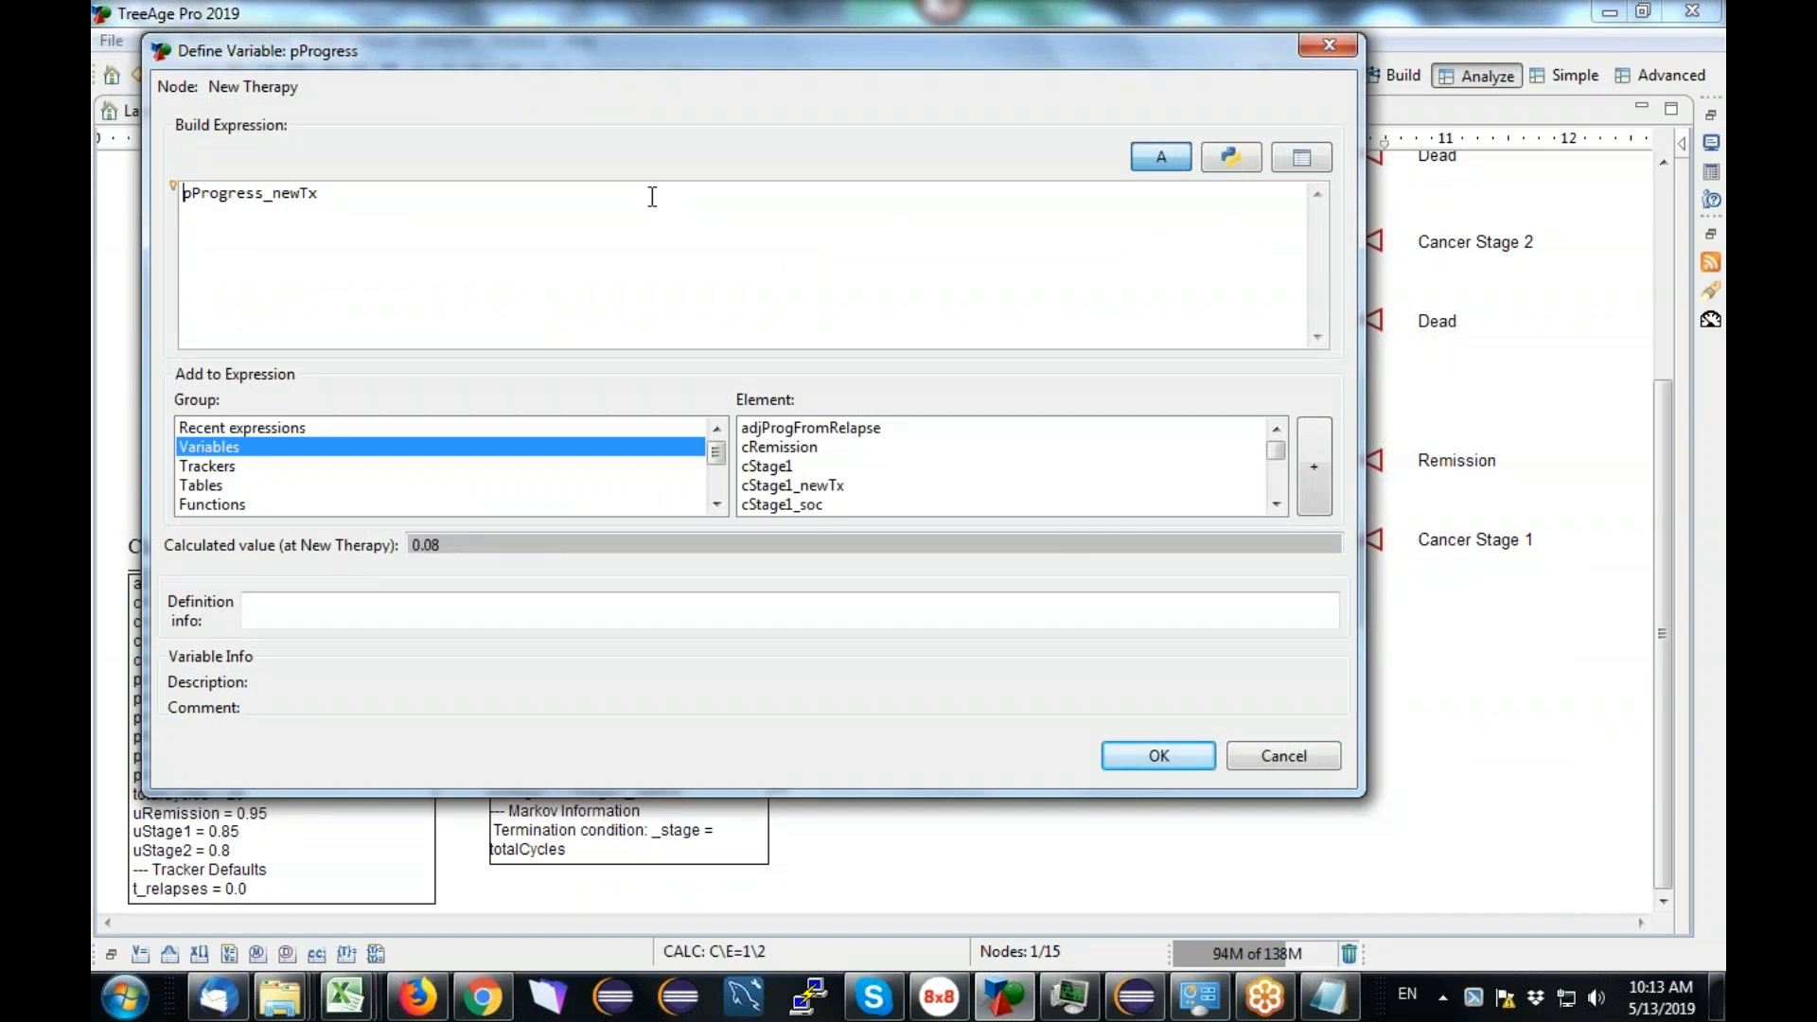
Step: Begin an if function around pProgress_newTx, with t_relapses=0 as the condition and pProgress_newTx as the true value
text(if()
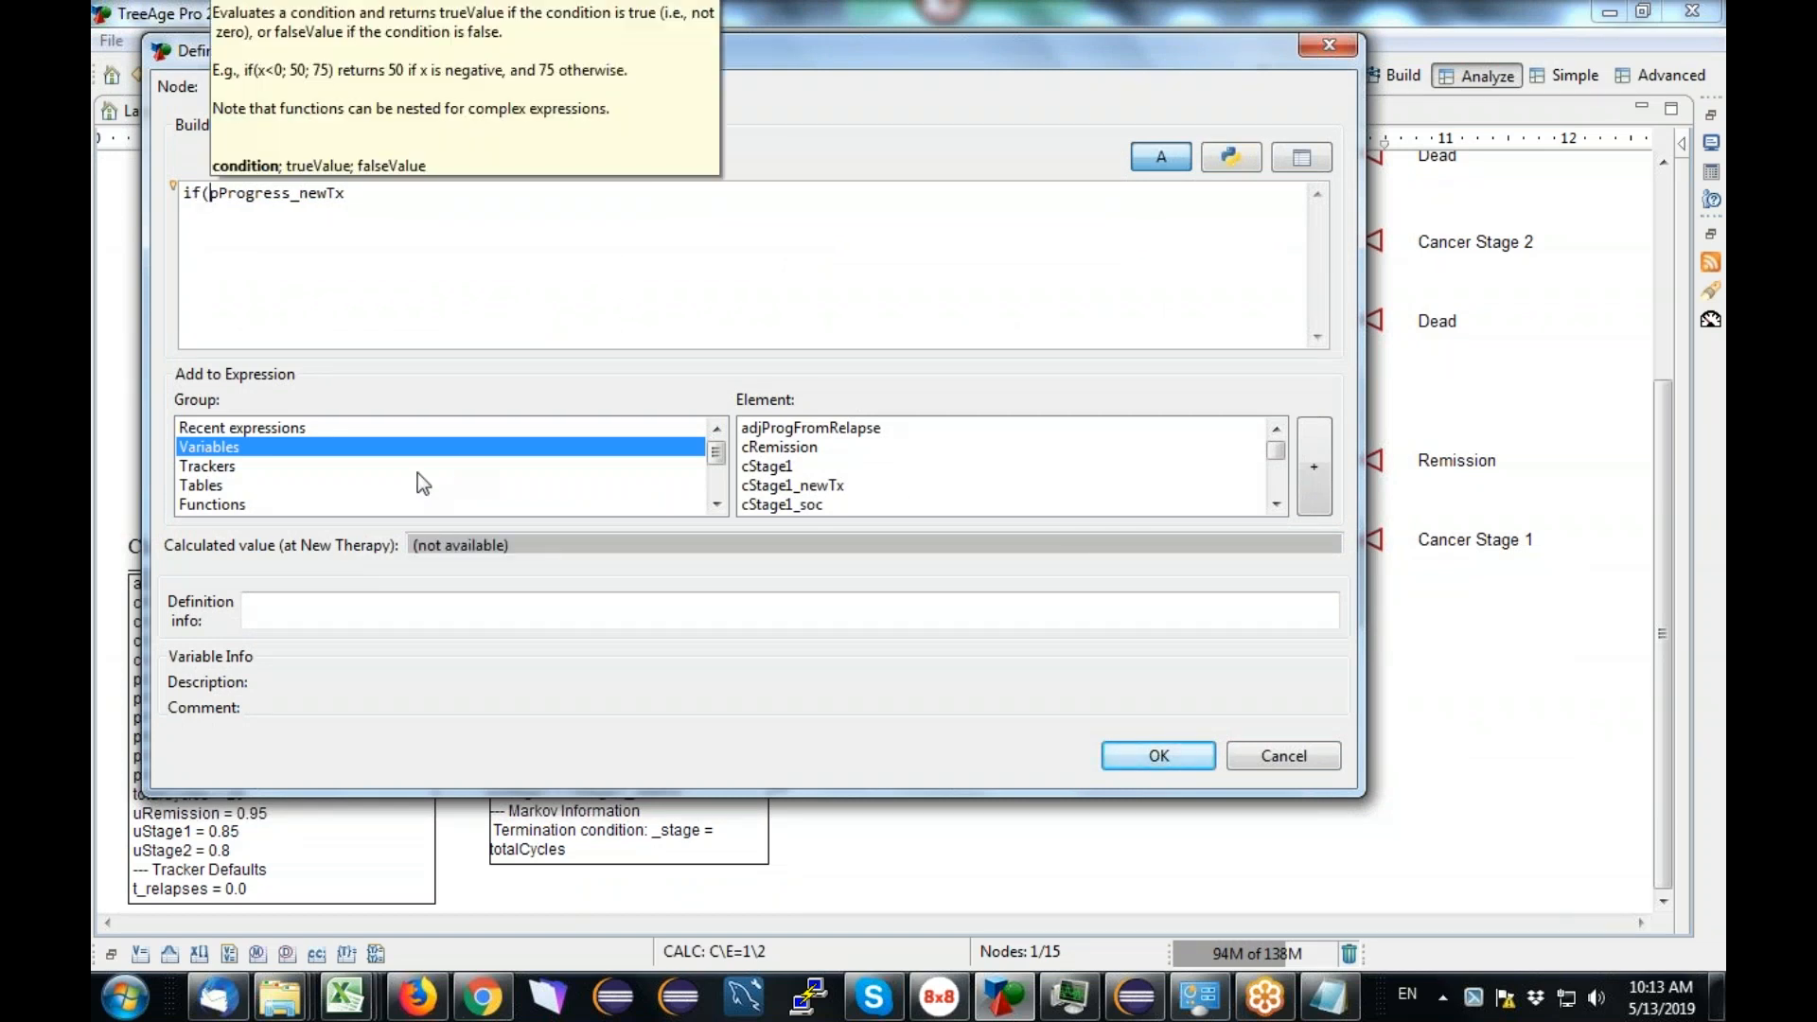
click(304, 469)
click(772, 430)
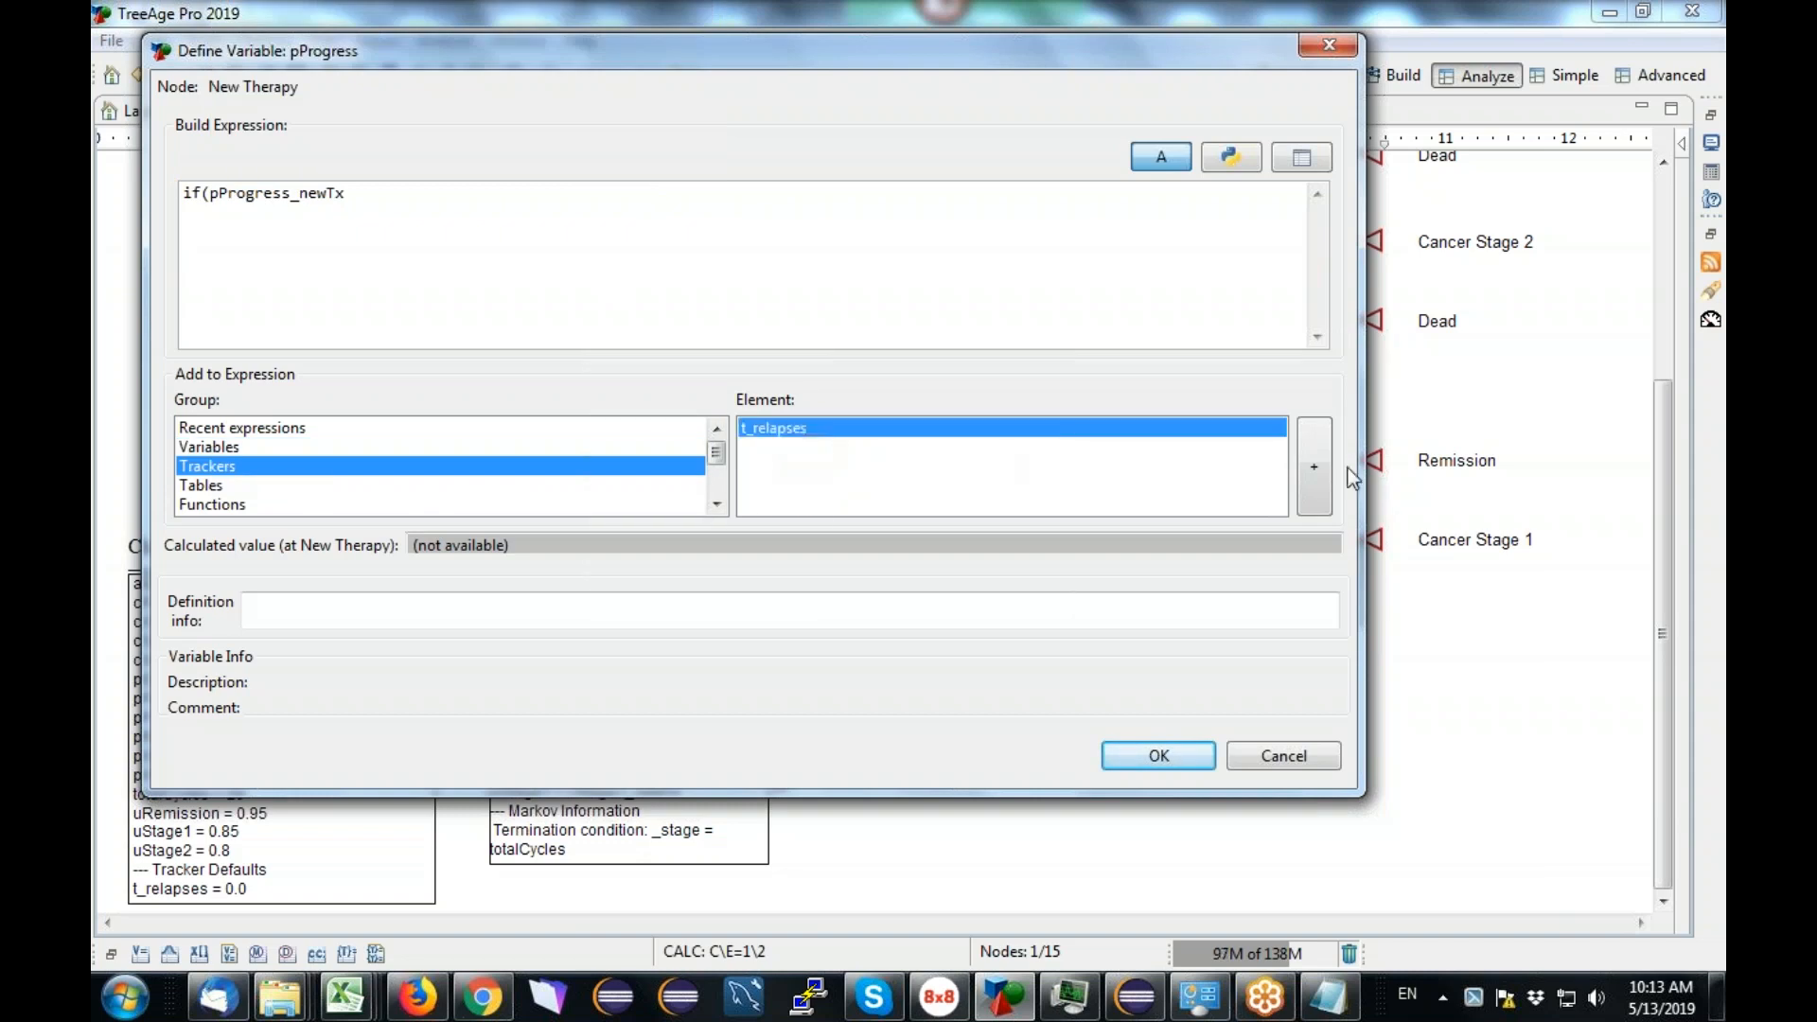
click(1319, 469)
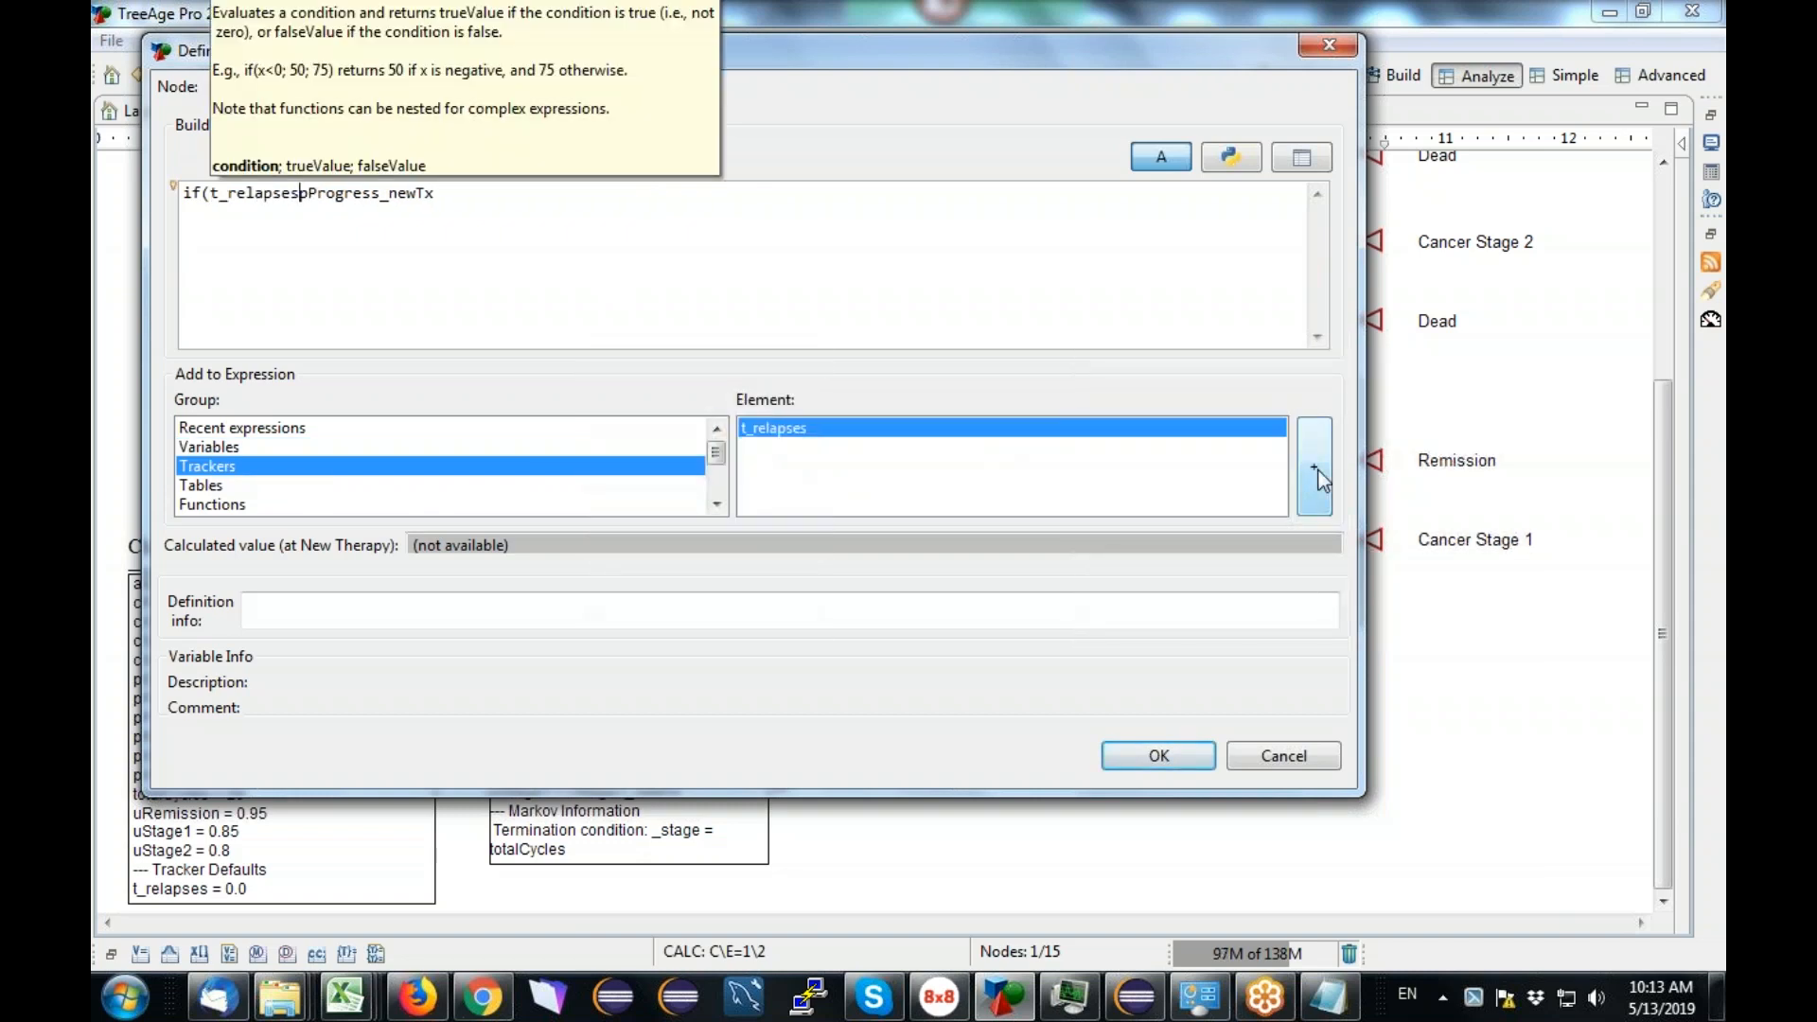
text(=0; )
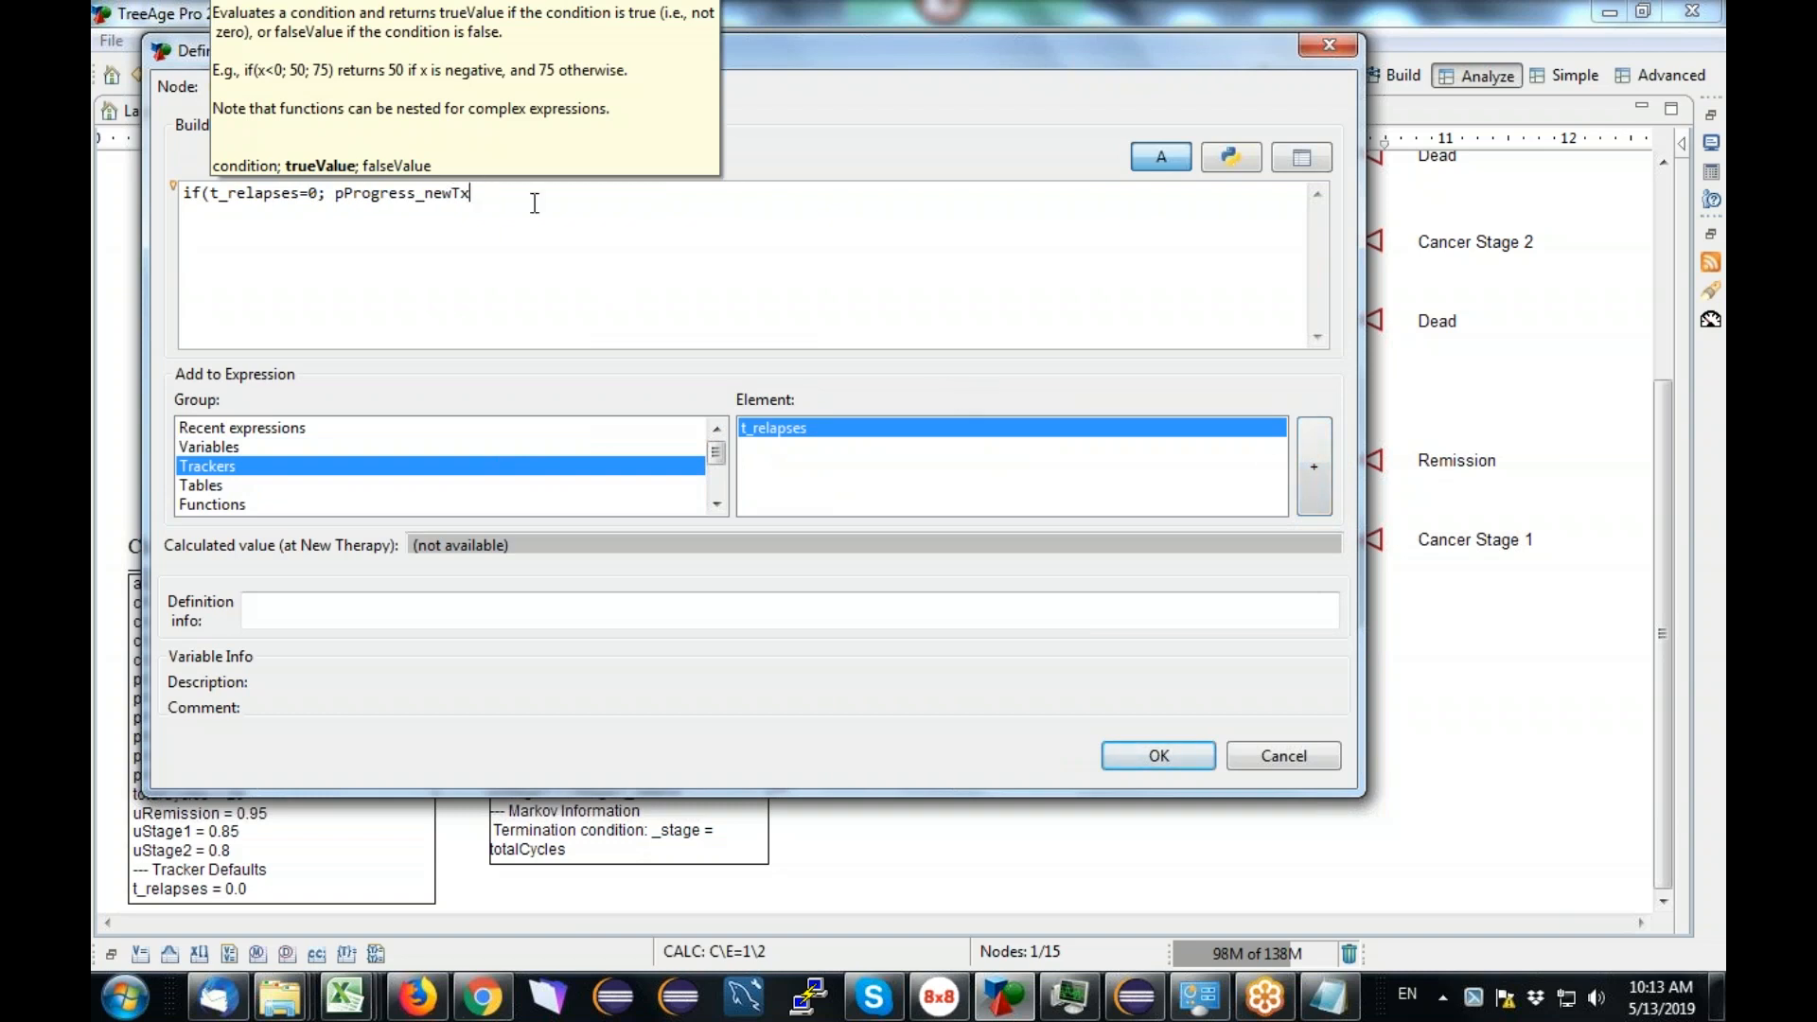
text(;)
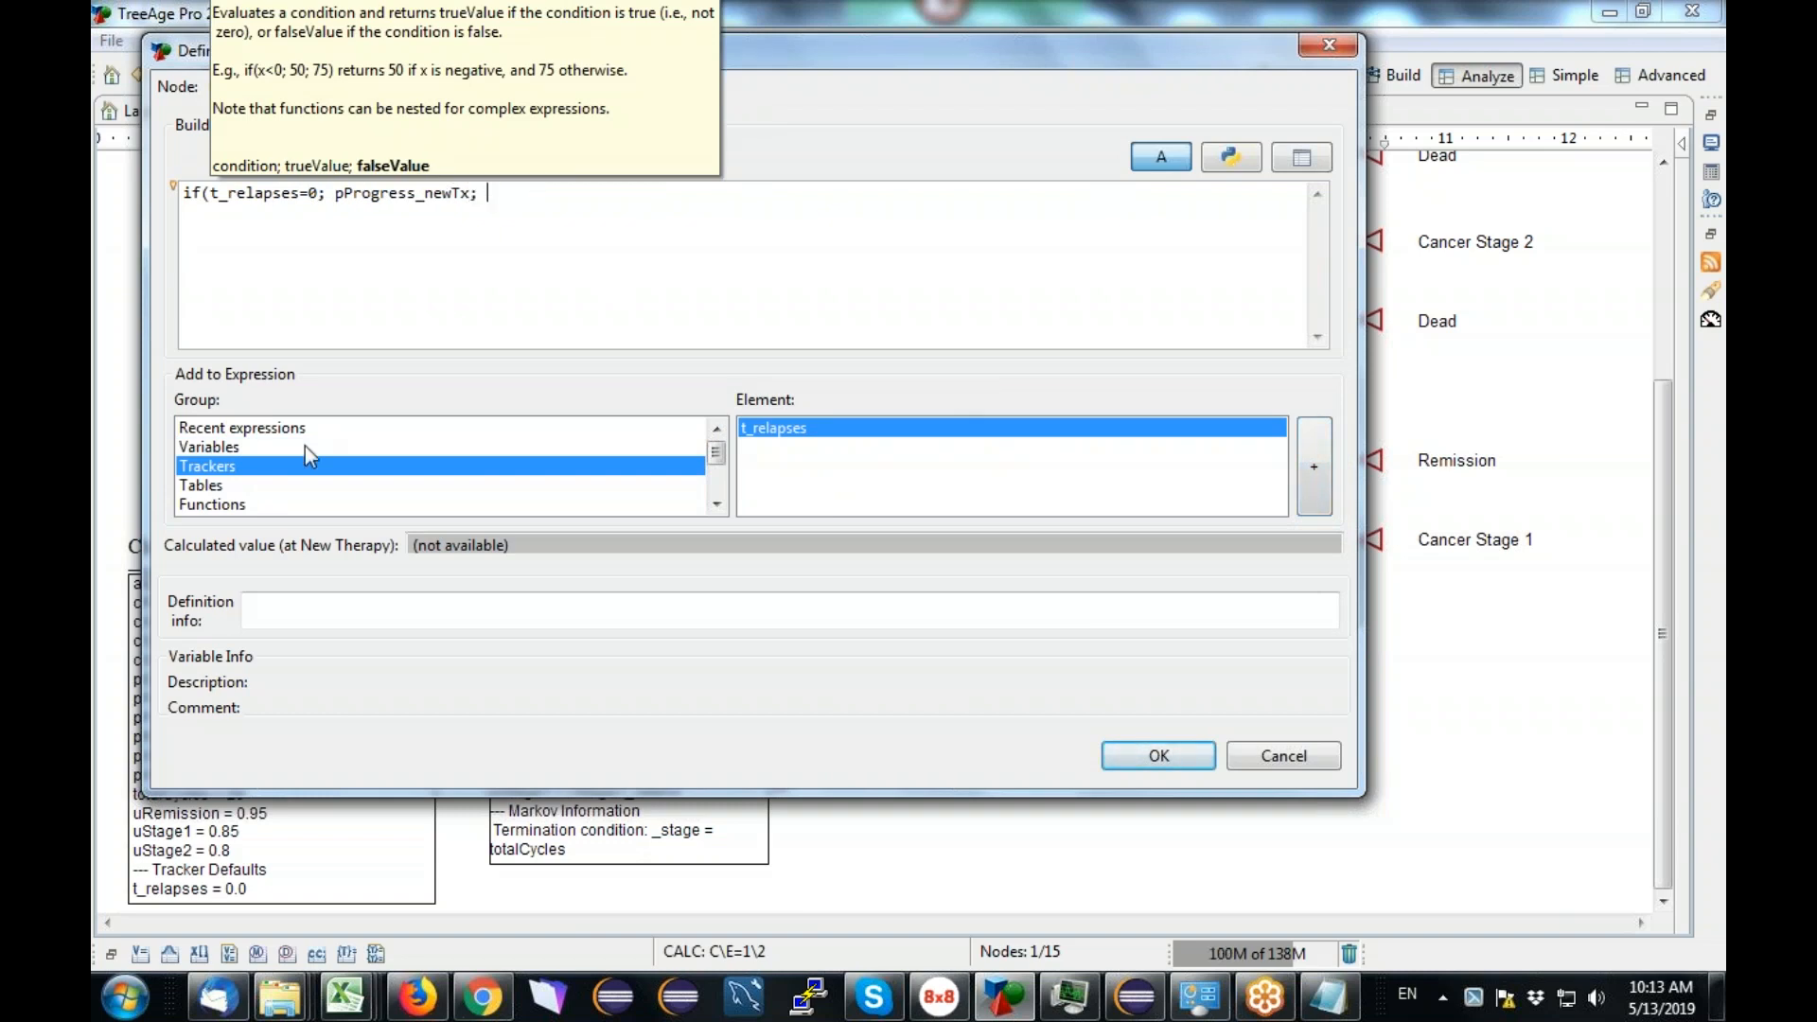
Step: Complete the New Therapy if expression with pProgress_newTx*(1+adjProgFromRelapse) as the false value and accept the definition
click(264, 444)
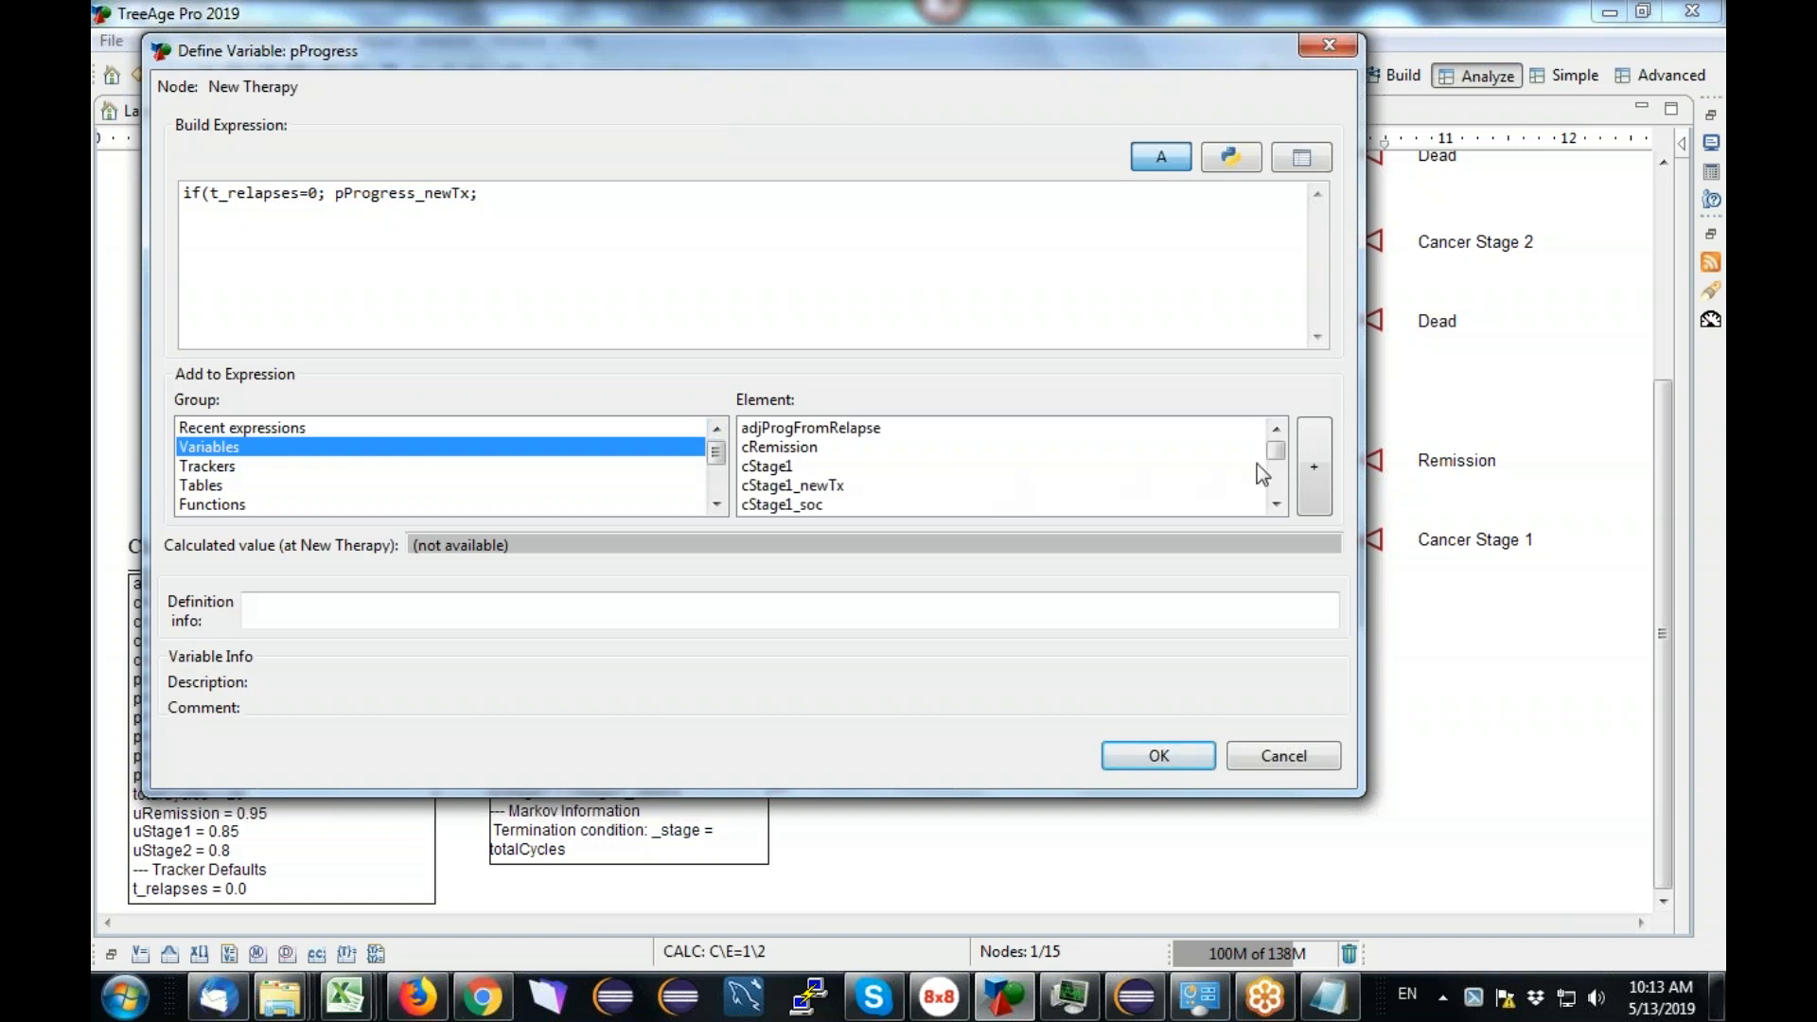
drag(1277, 457, 1283, 473)
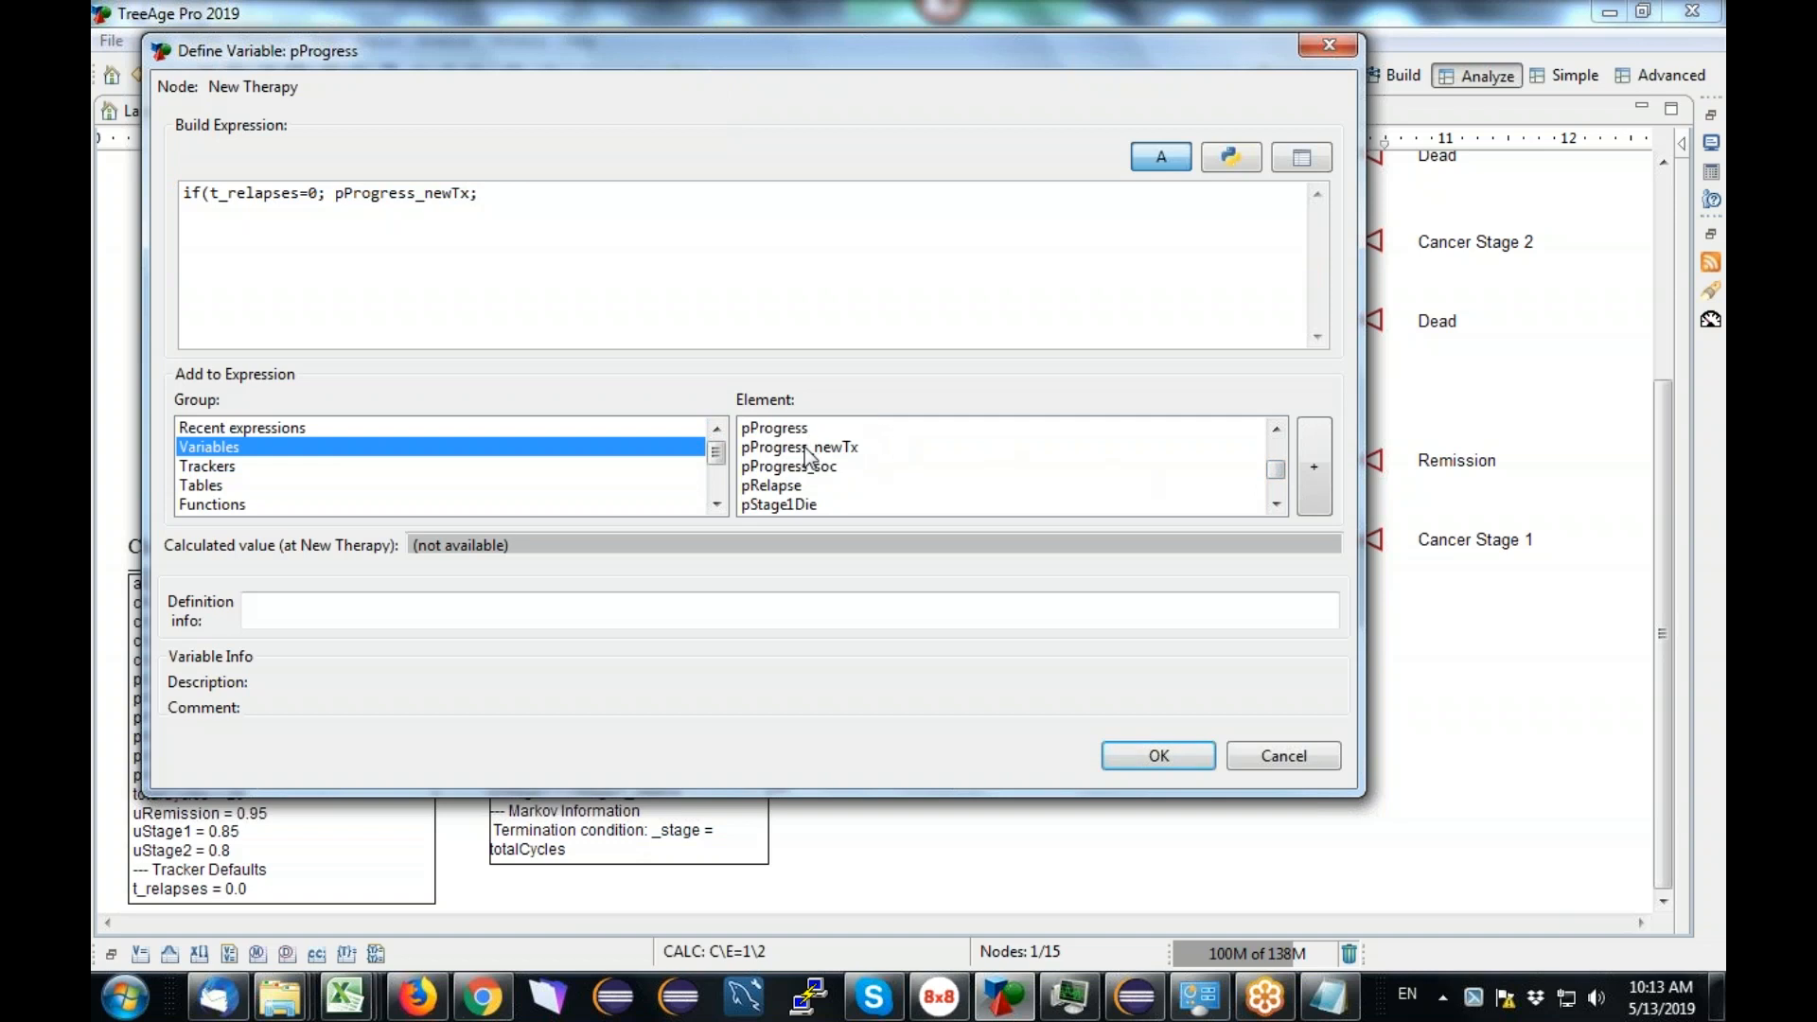
click(814, 447)
click(1318, 479)
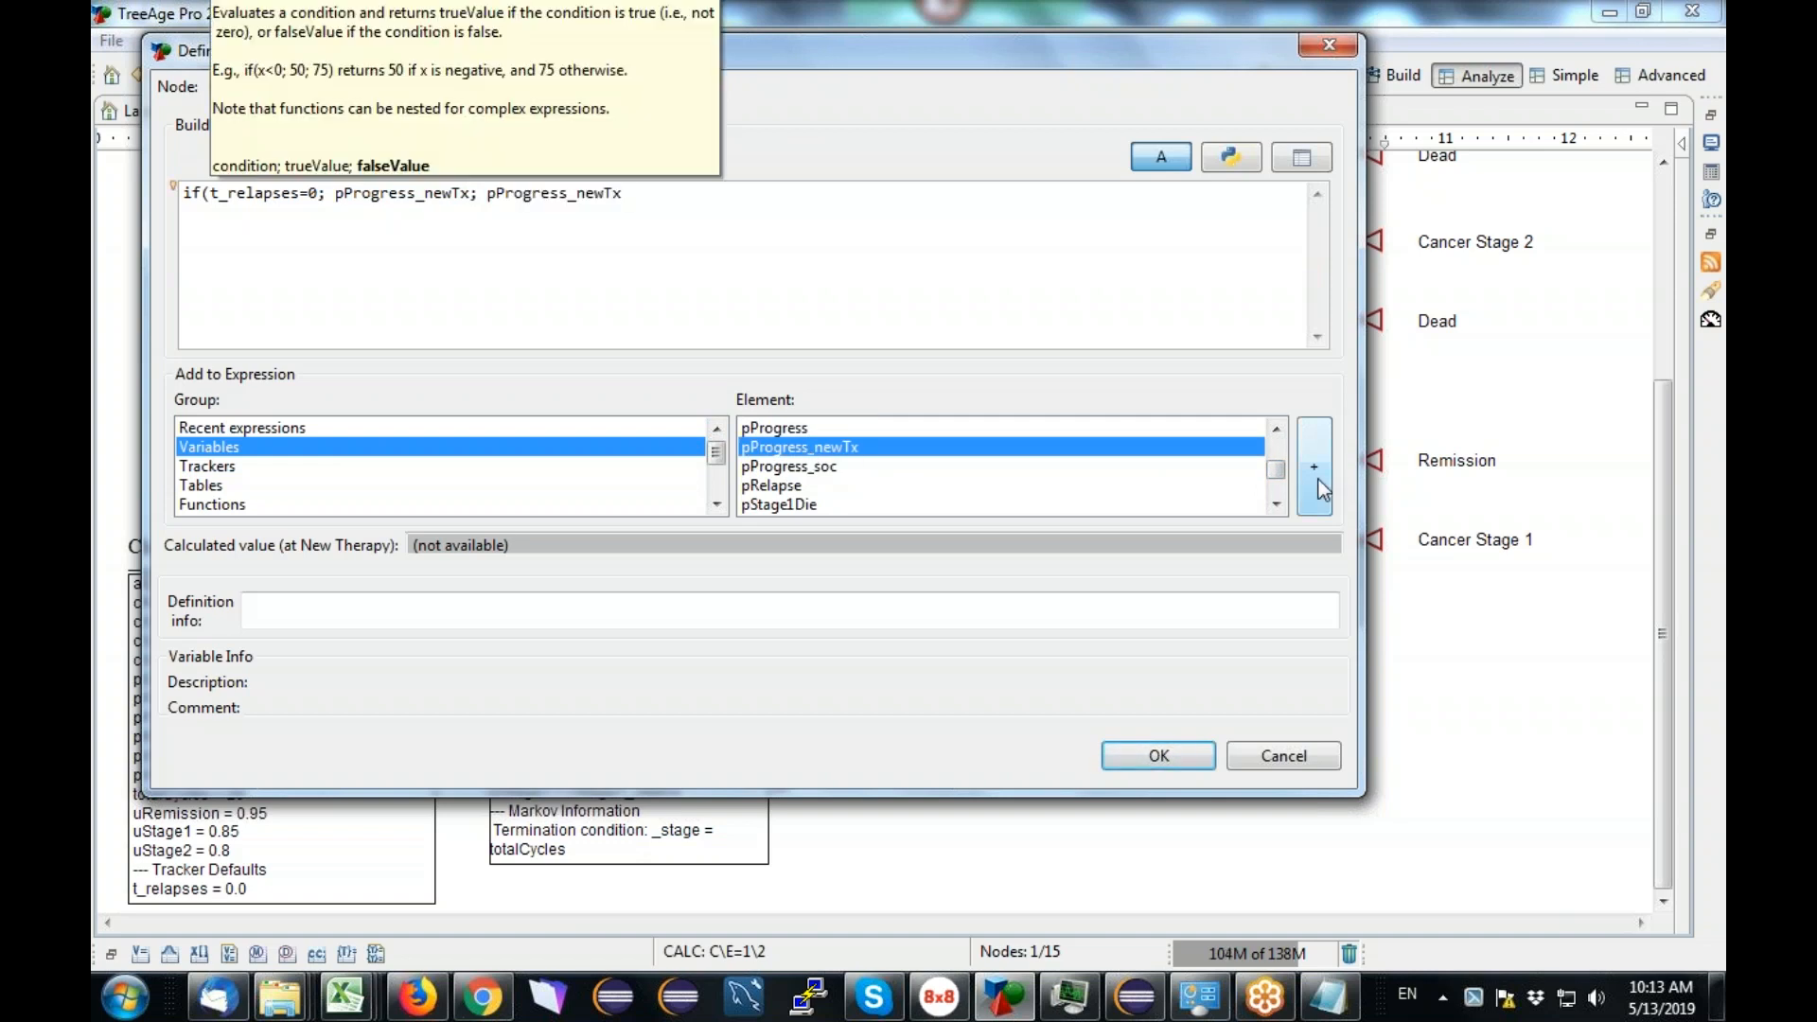
text(*(1+)
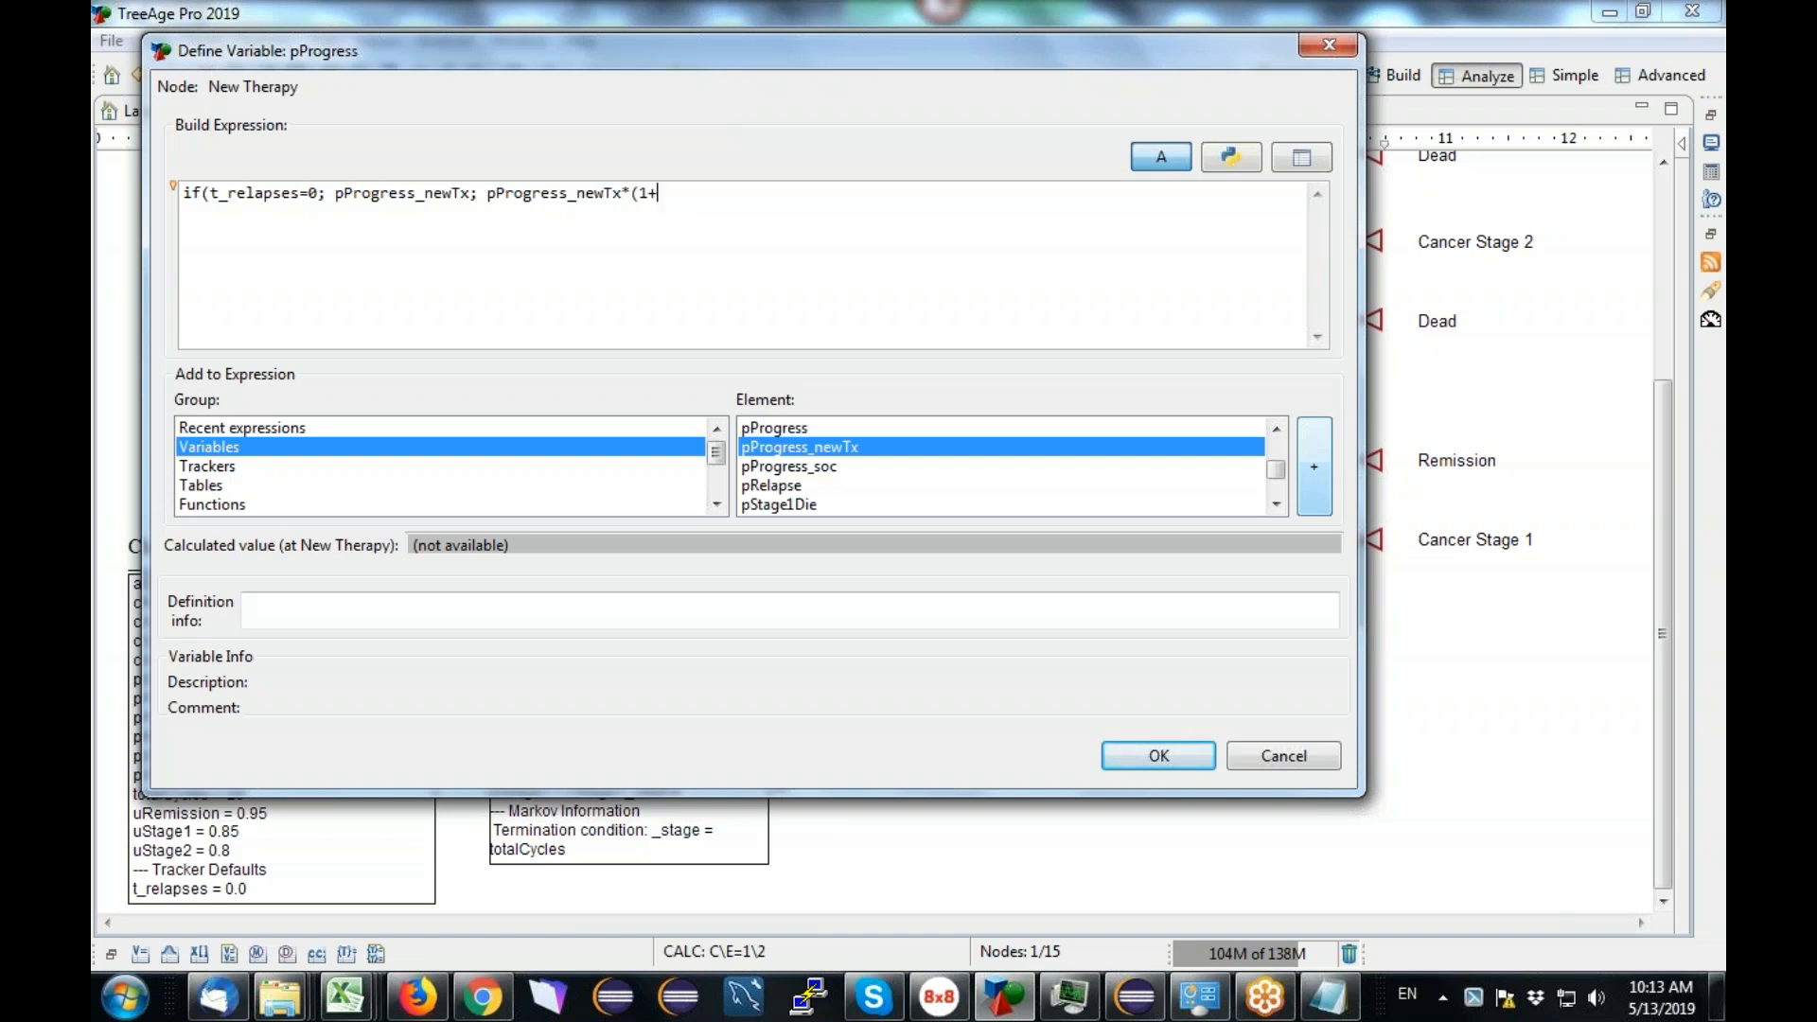
drag(1279, 469, 1281, 439)
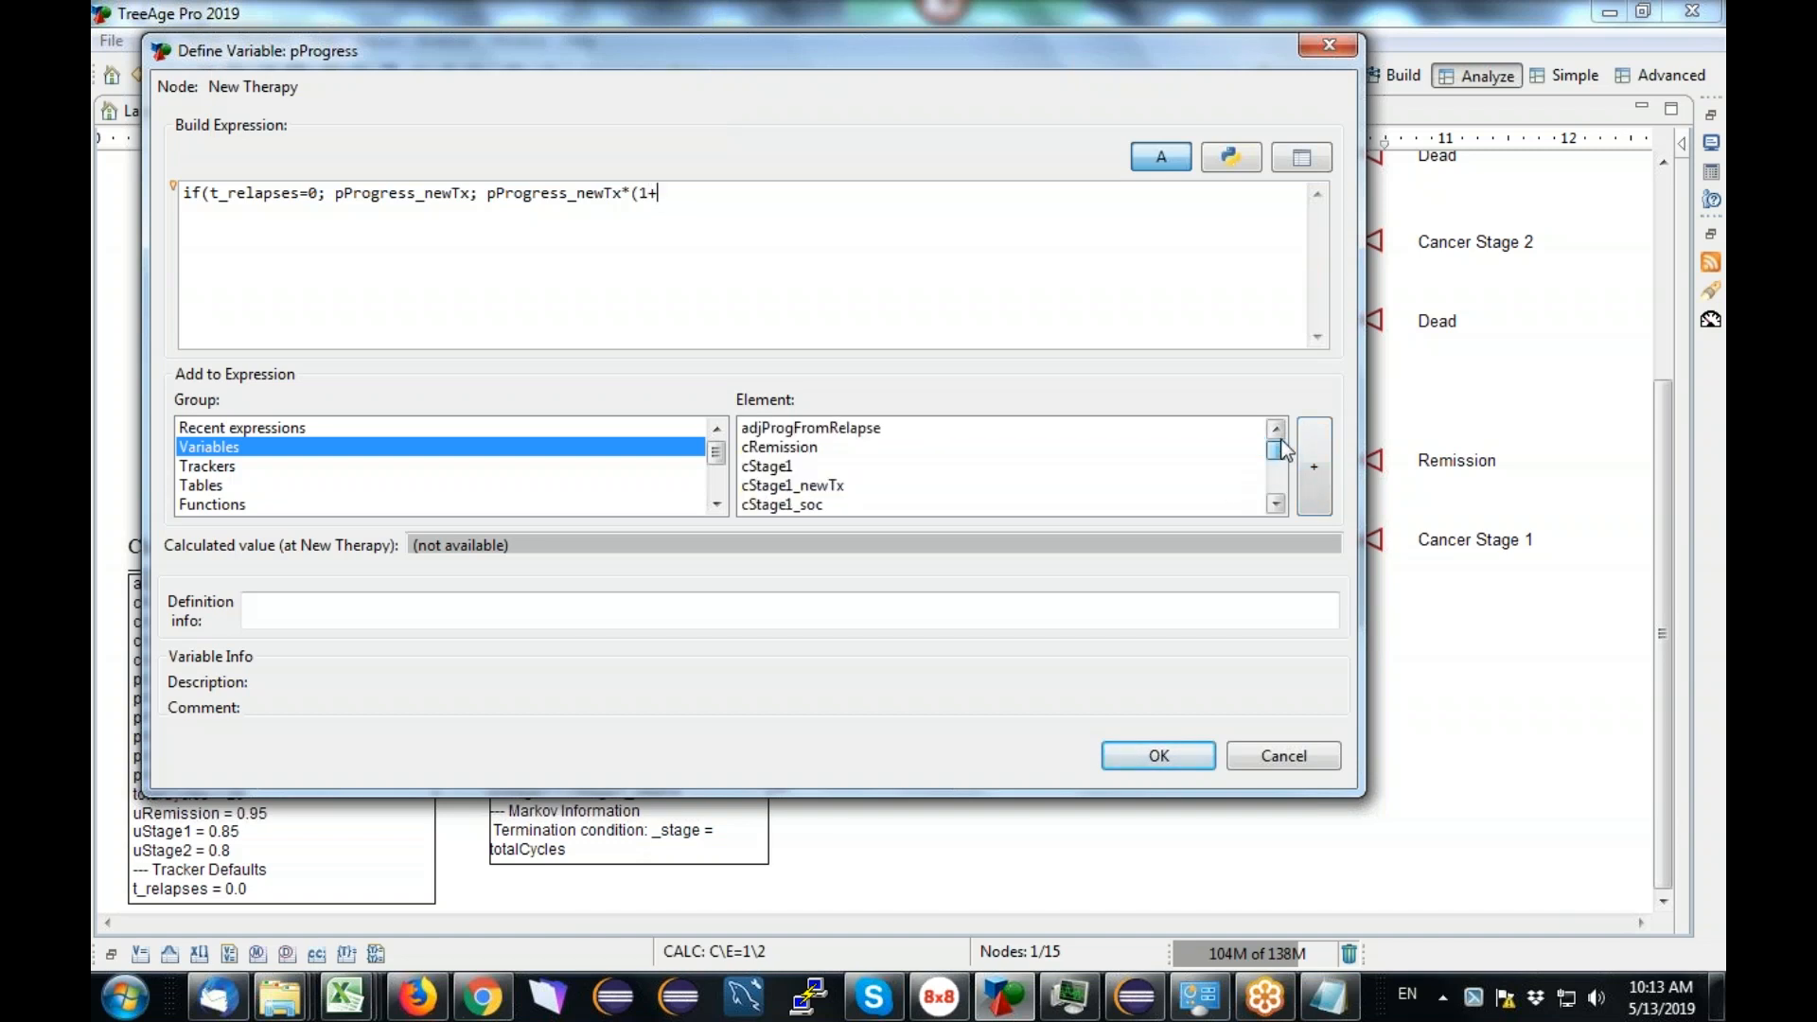
click(864, 434)
double_click(863, 433)
text())
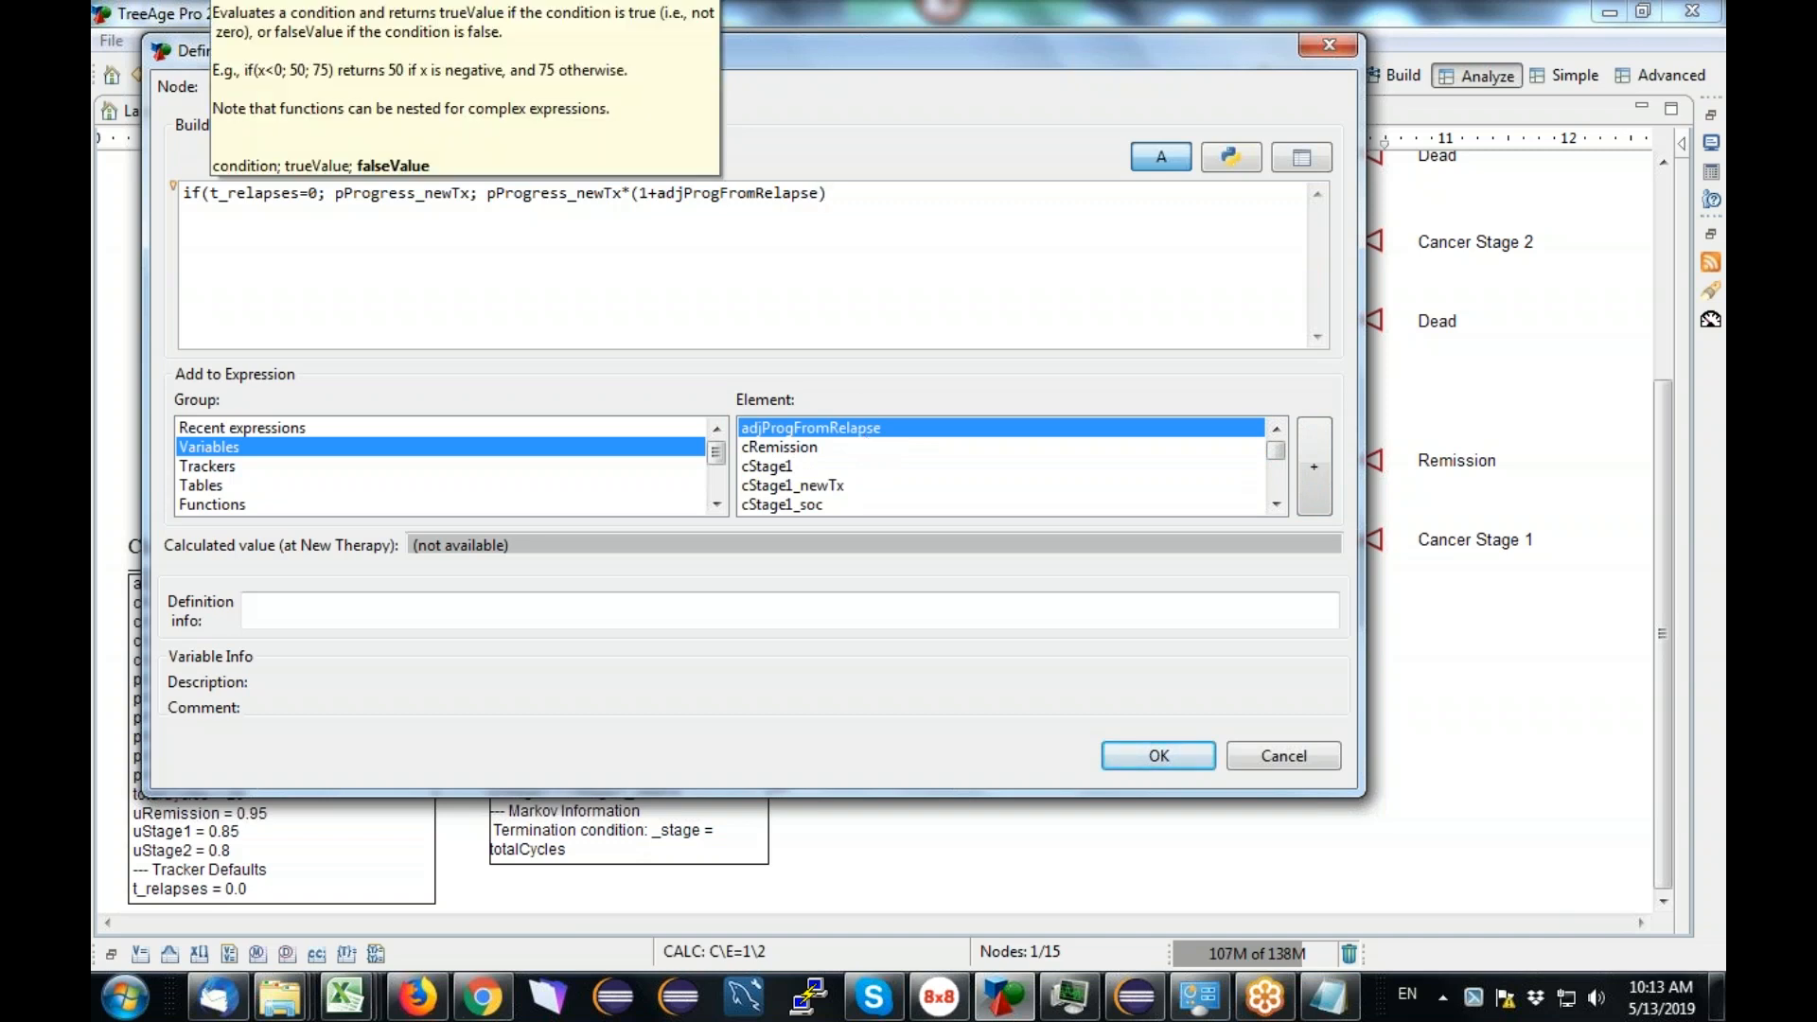
drag(631, 194, 805, 204)
click(836, 195)
text())
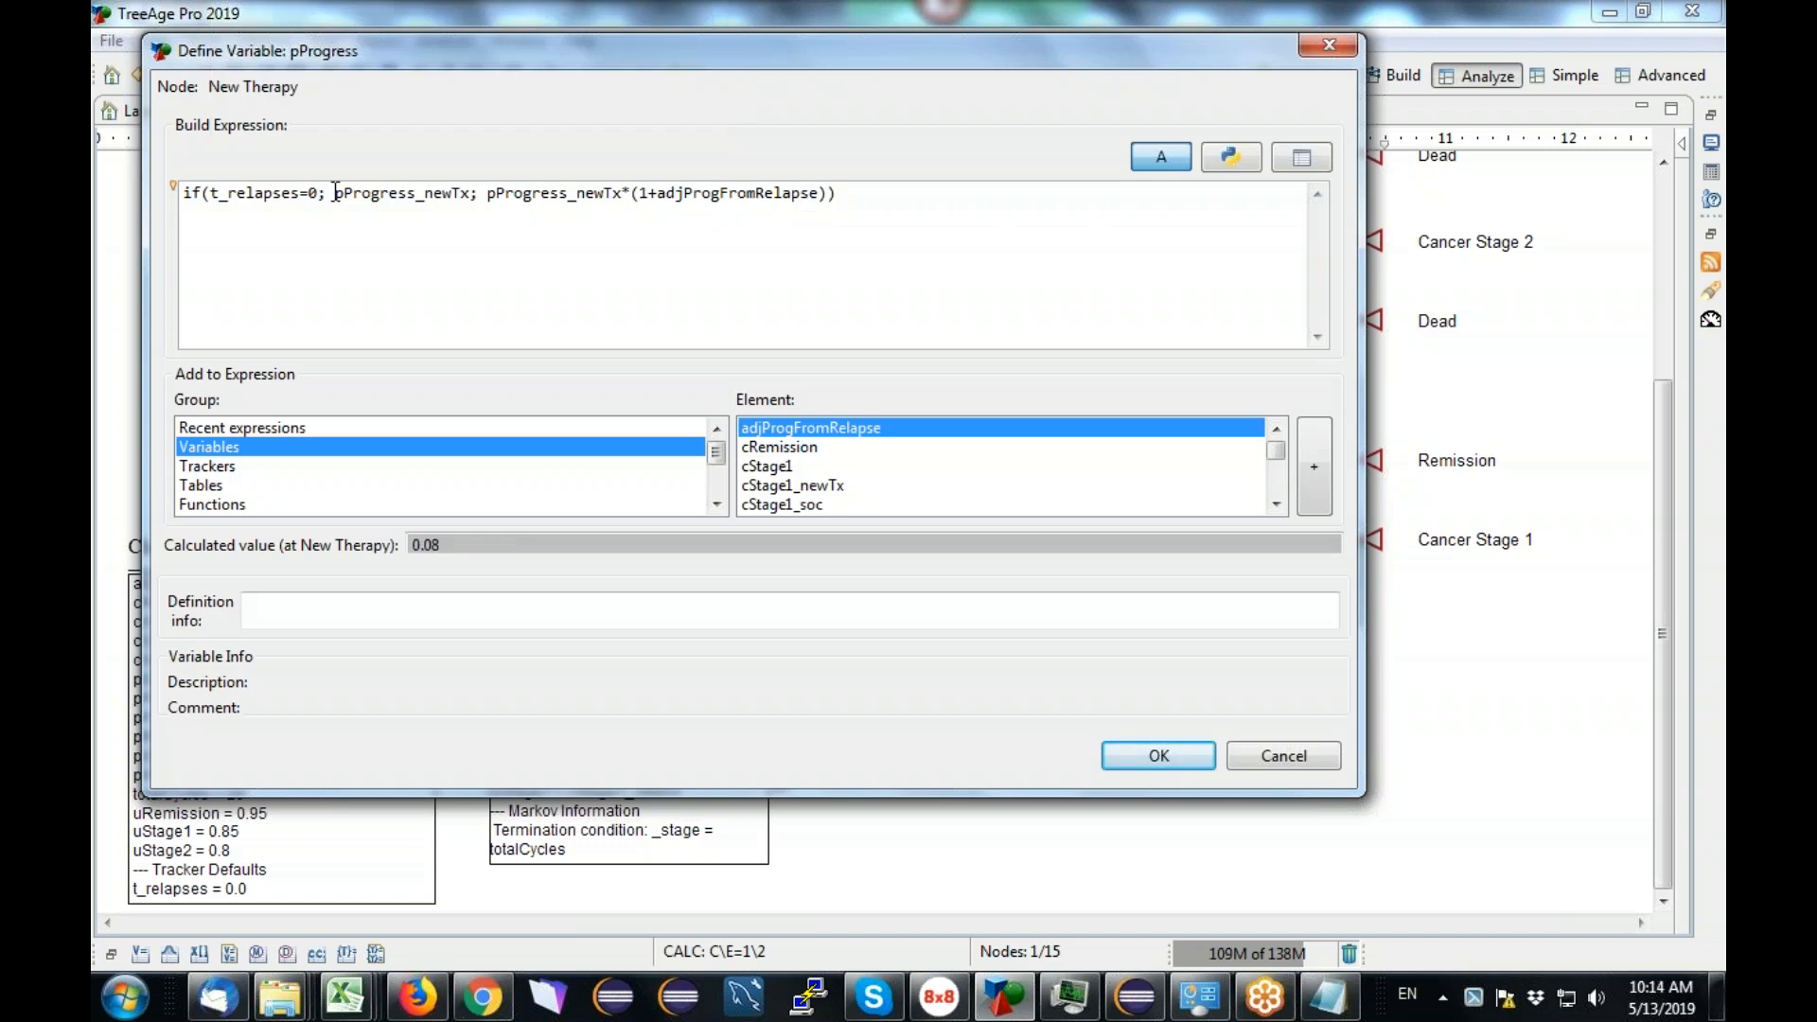
click(1162, 755)
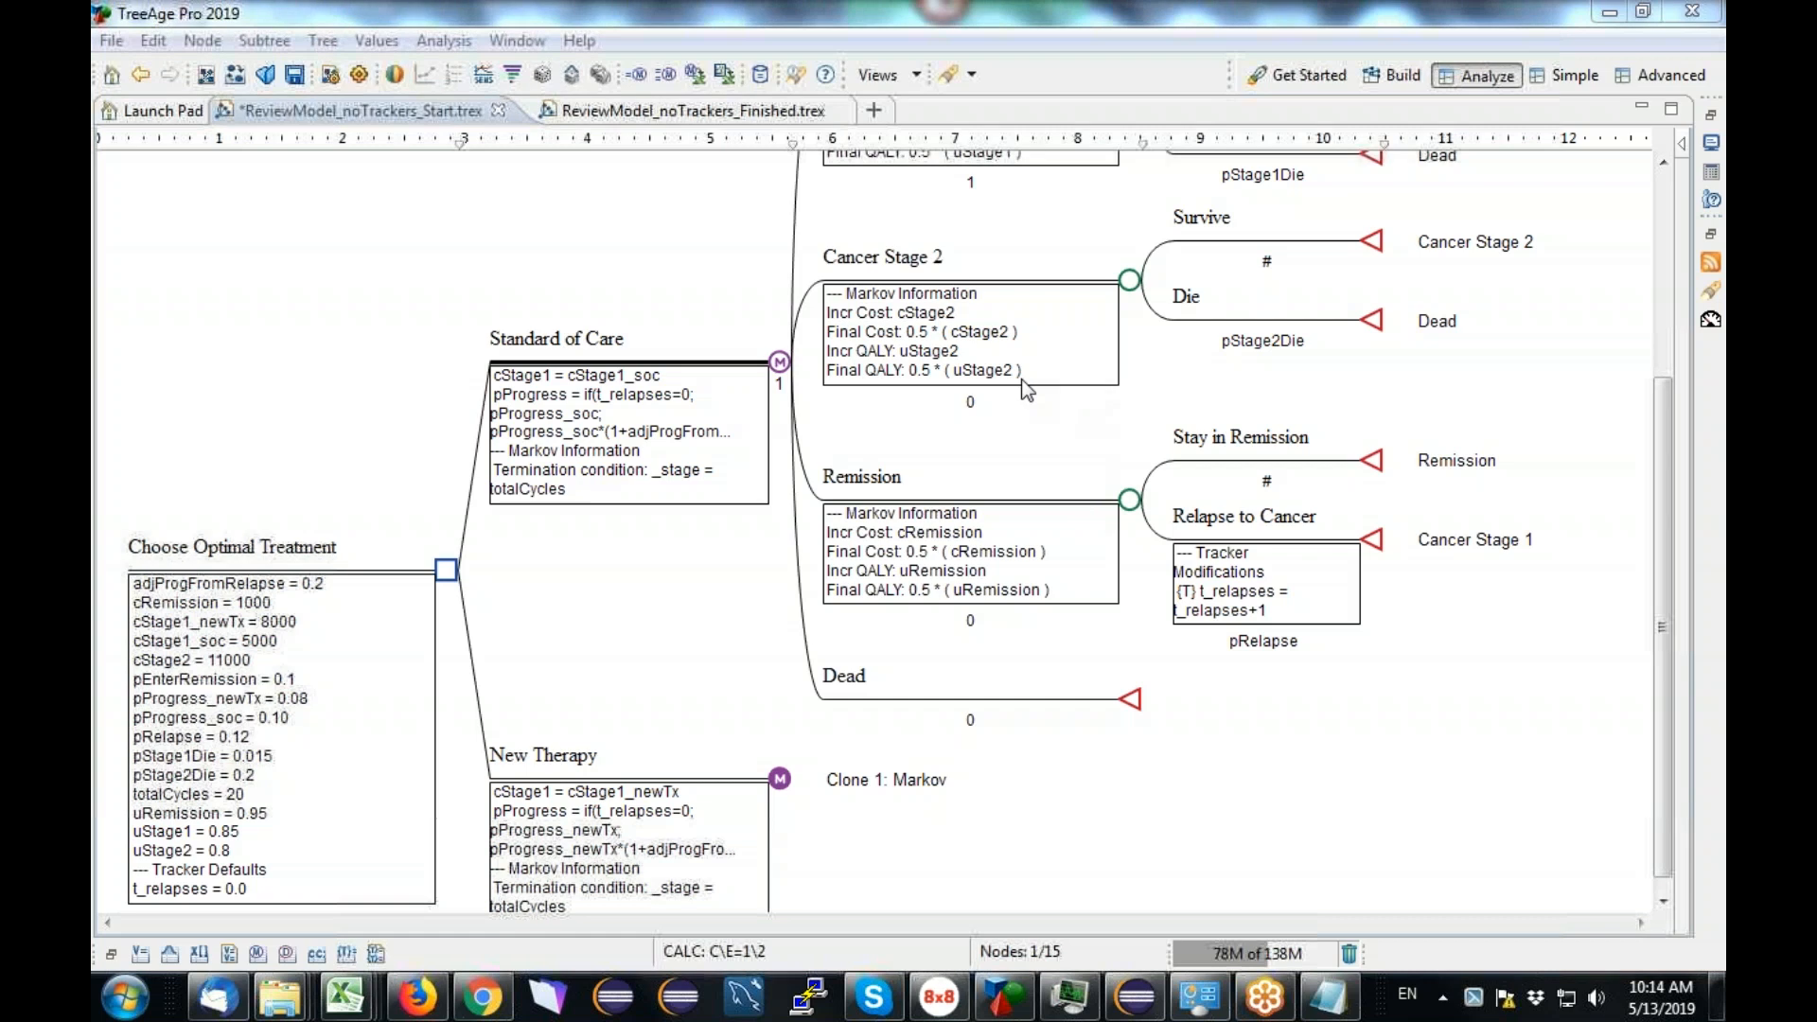
Step: Review the condition, true value and false value of the pProgress definition at Standard of Care without changing it
right_click(782, 362)
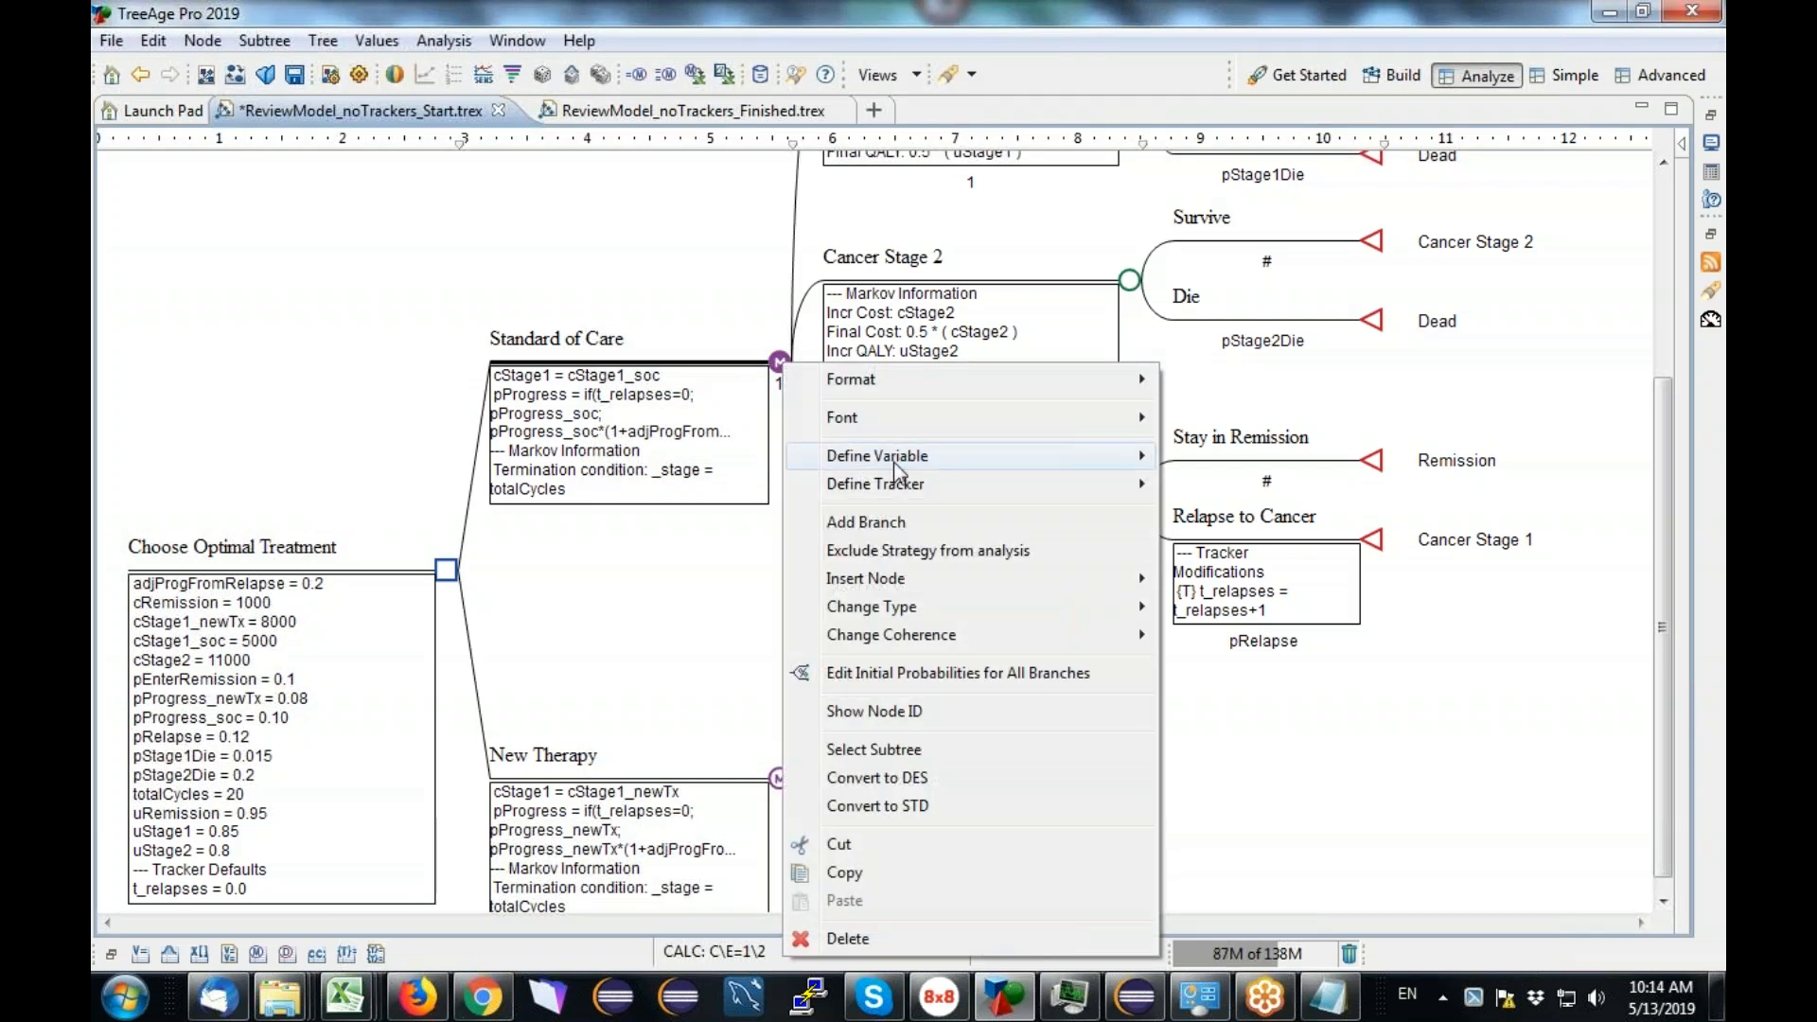
mouse_move(895, 466)
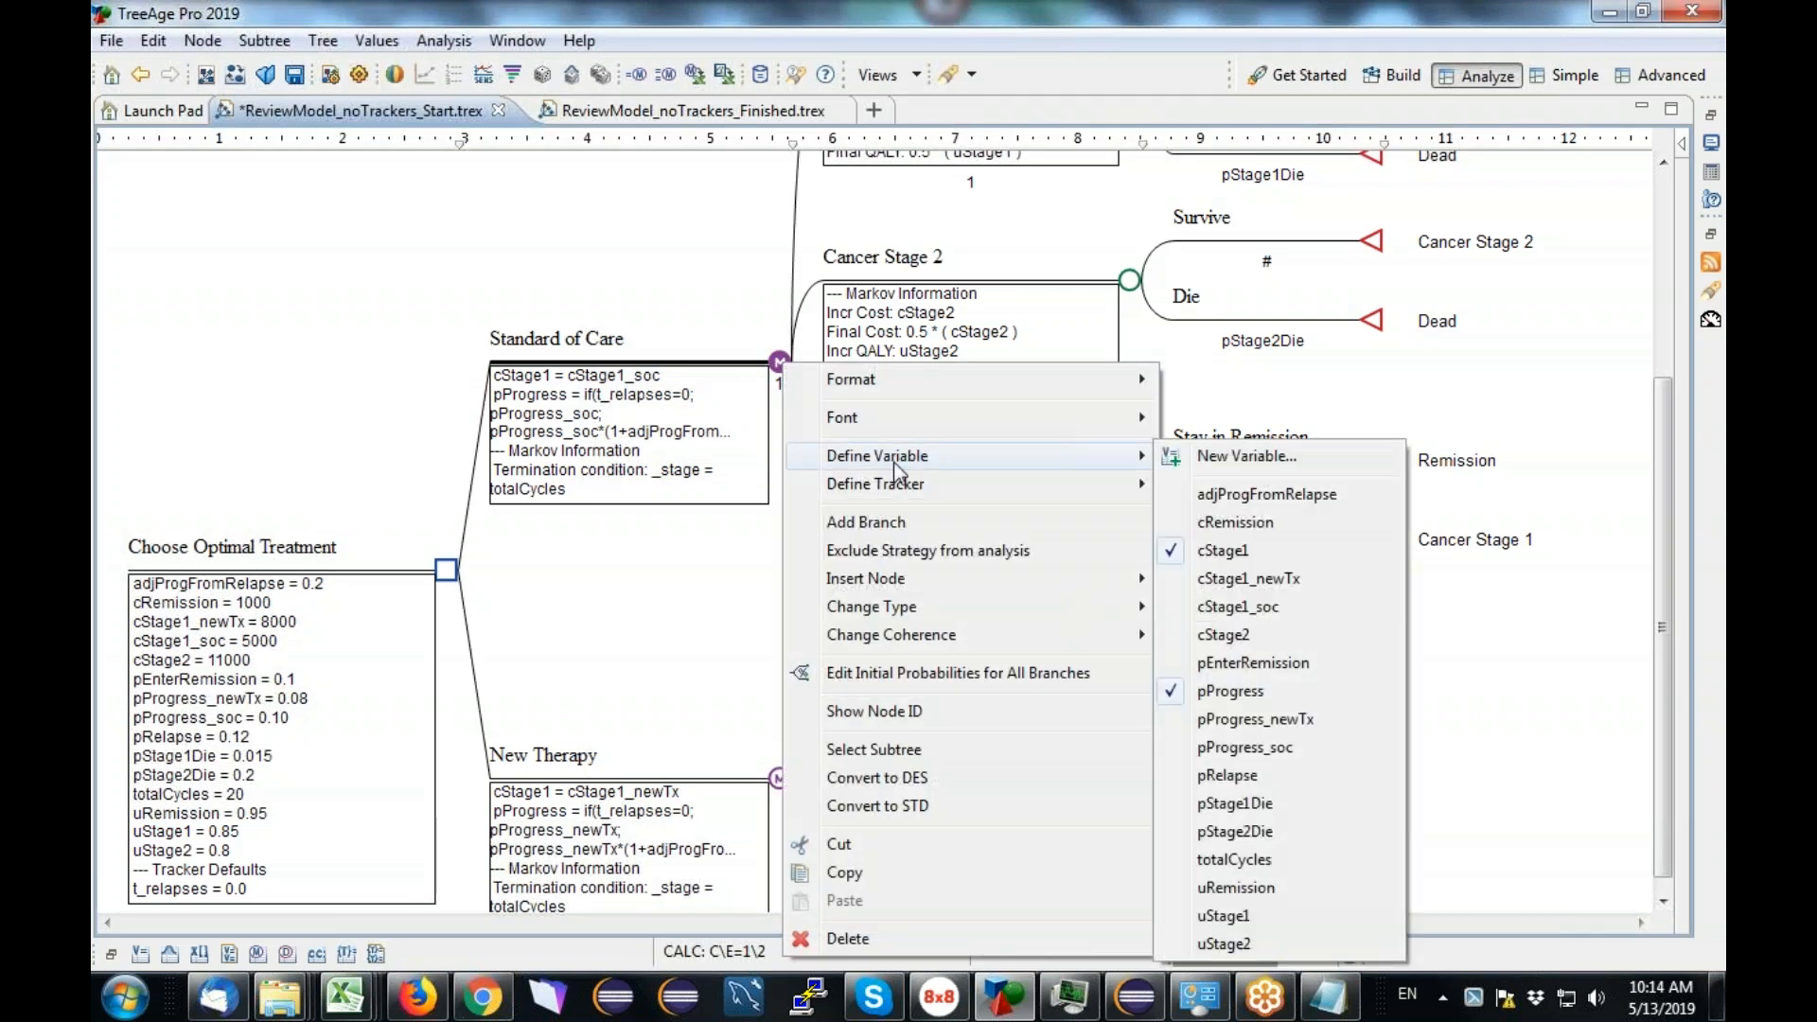
click(1235, 689)
drag(211, 193, 453, 196)
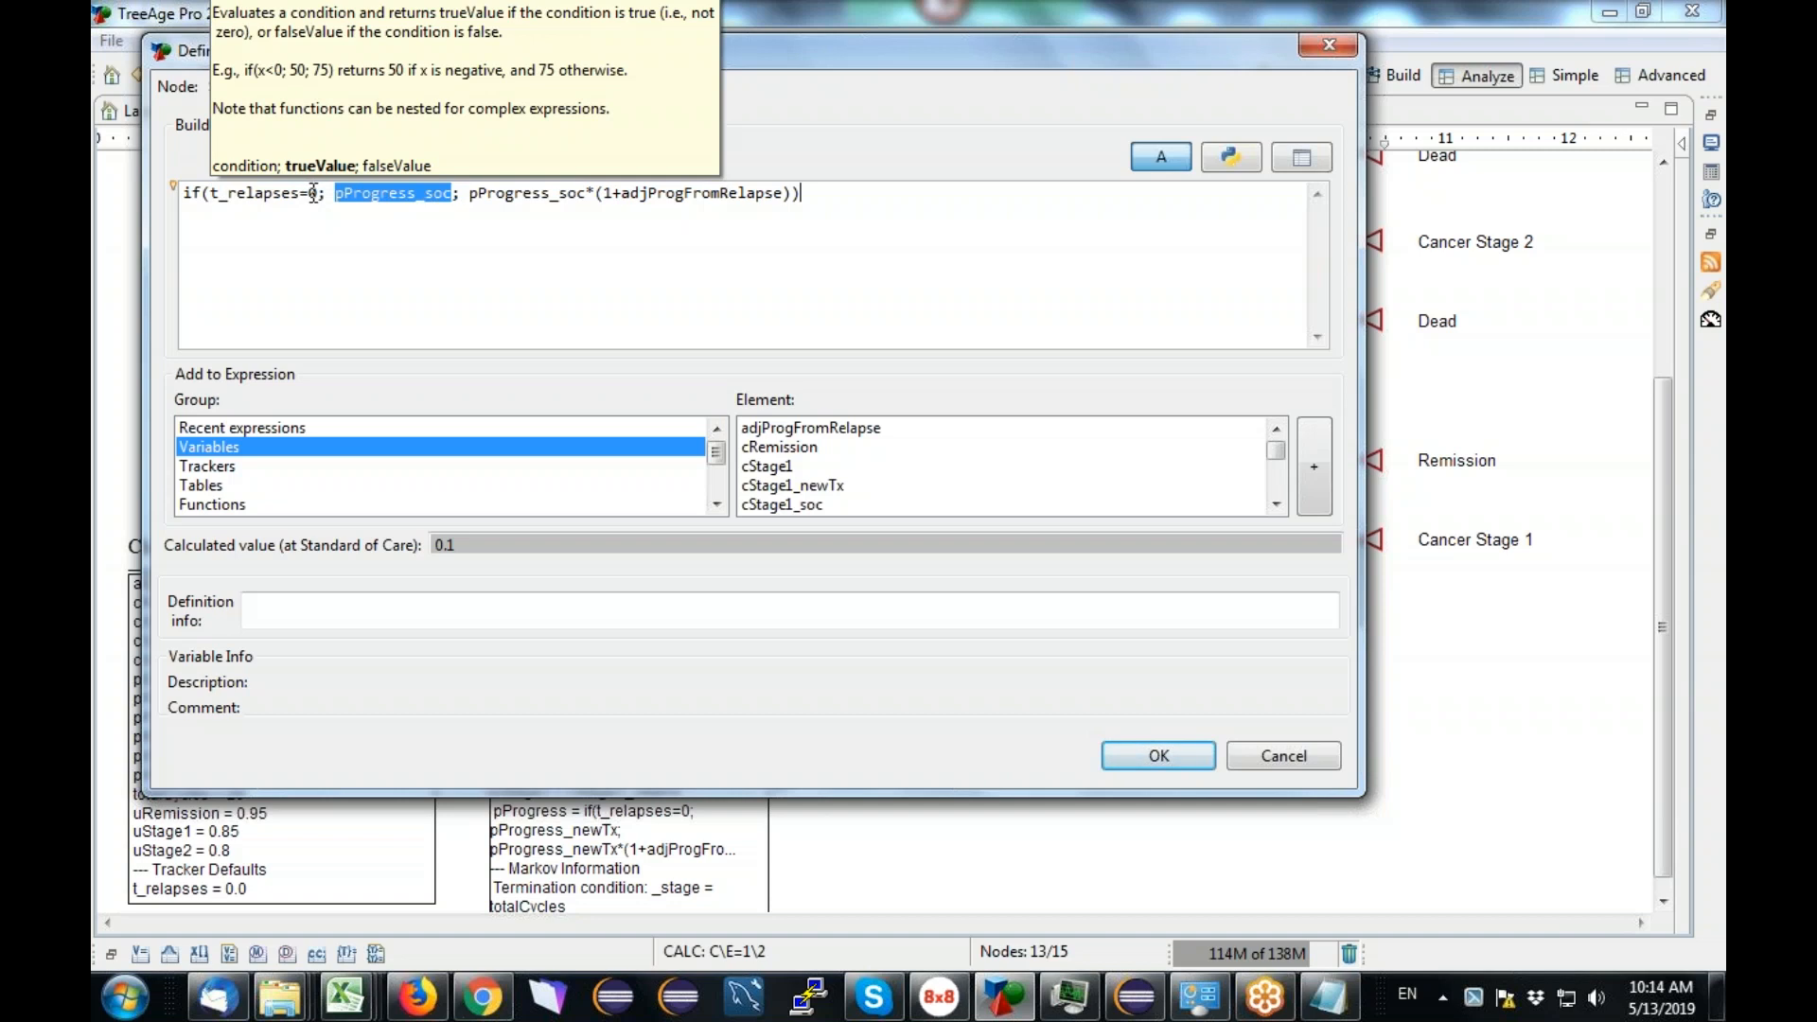
drag(470, 193, 793, 195)
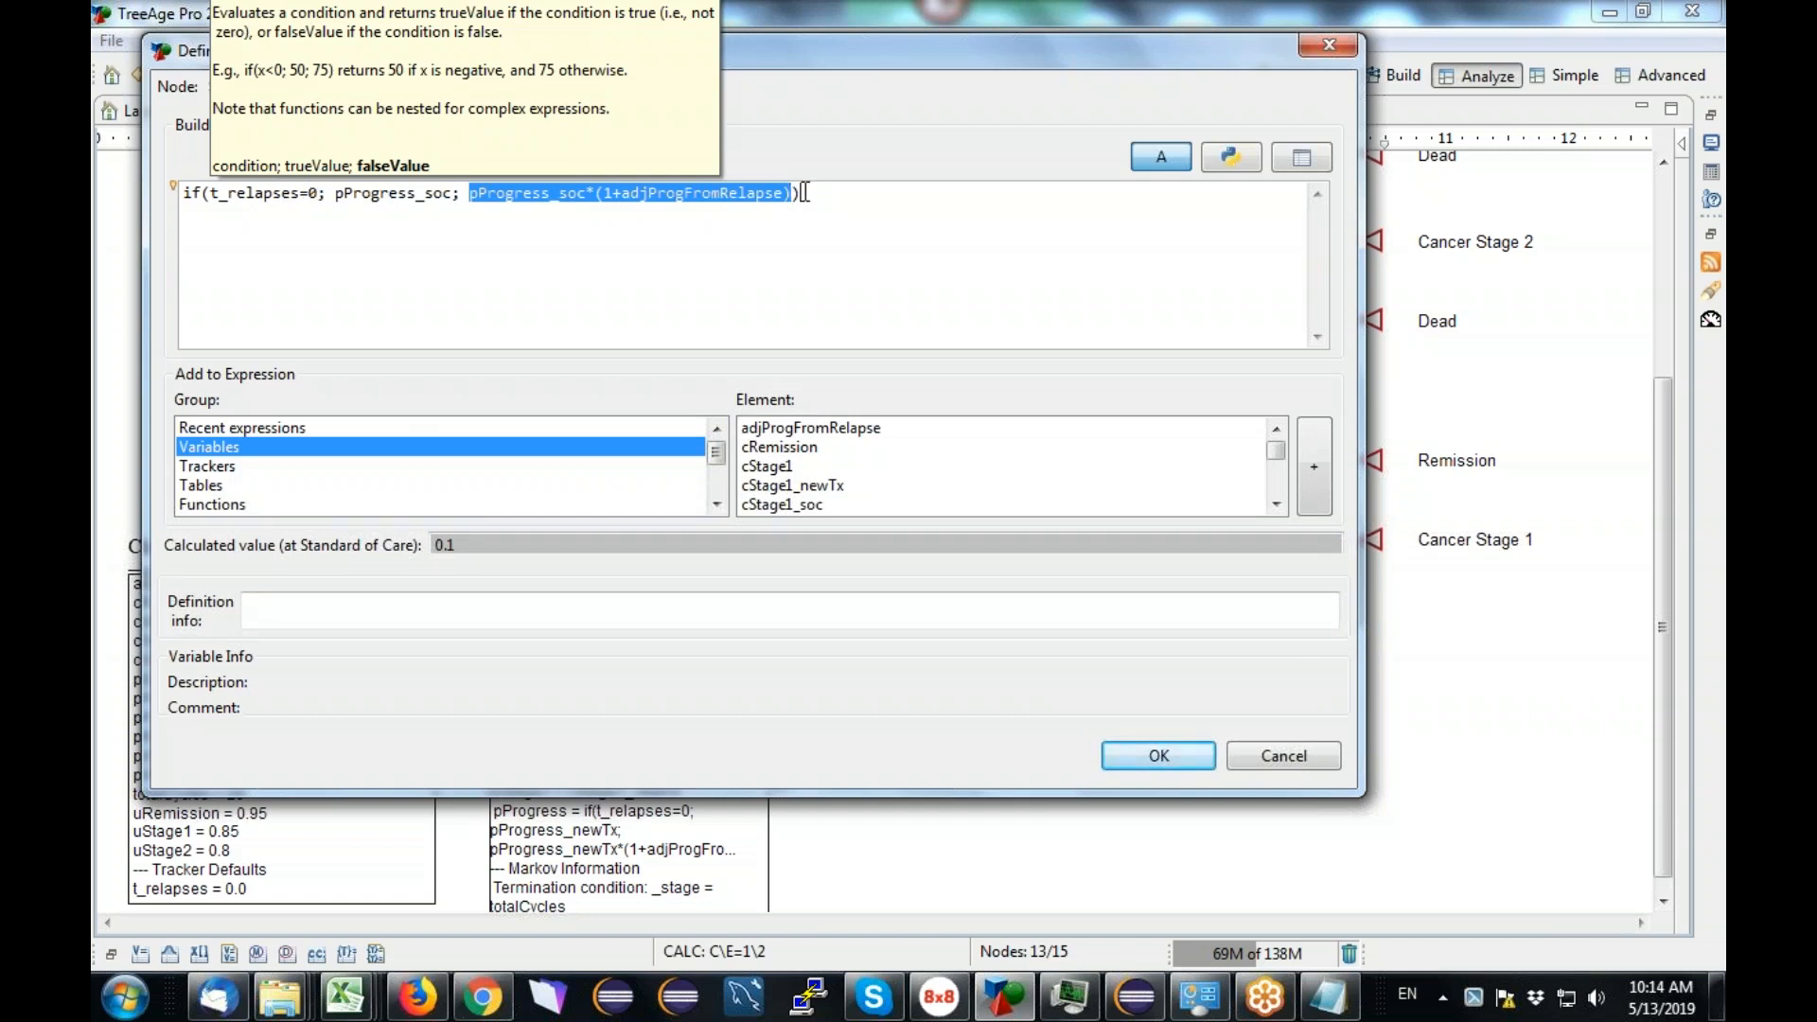
double_click(343, 193)
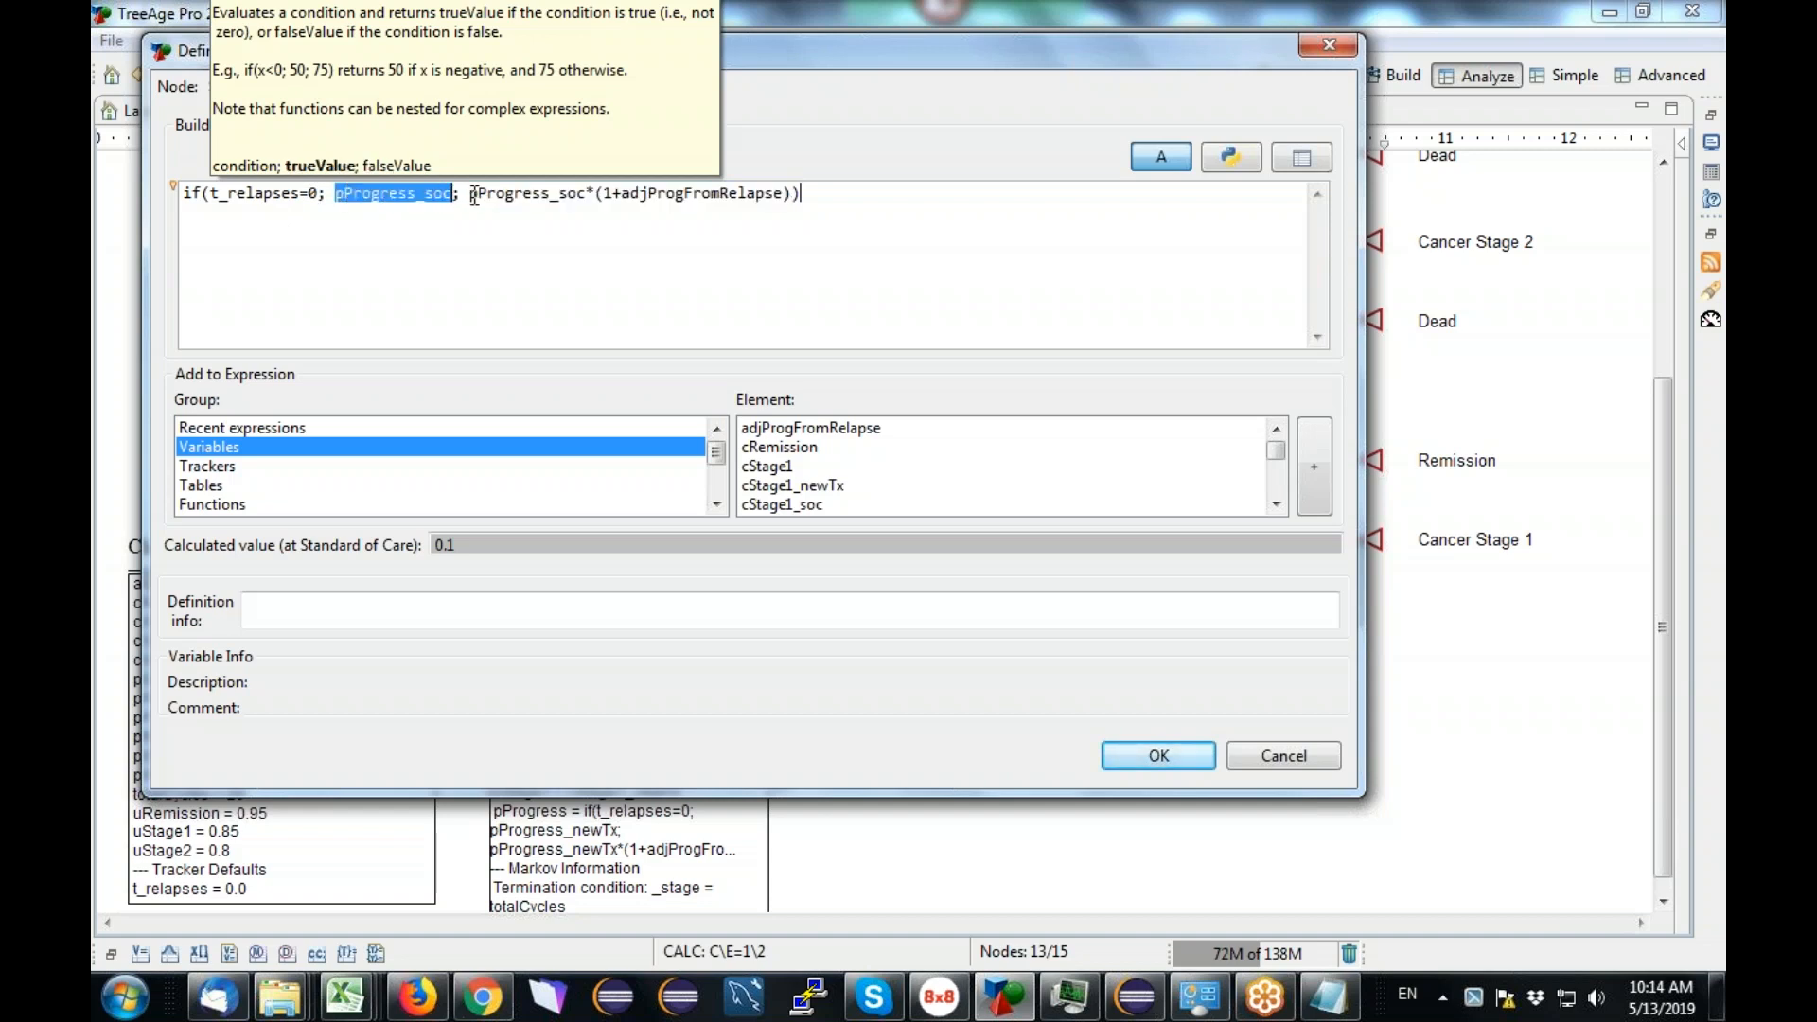
drag(471, 195, 791, 200)
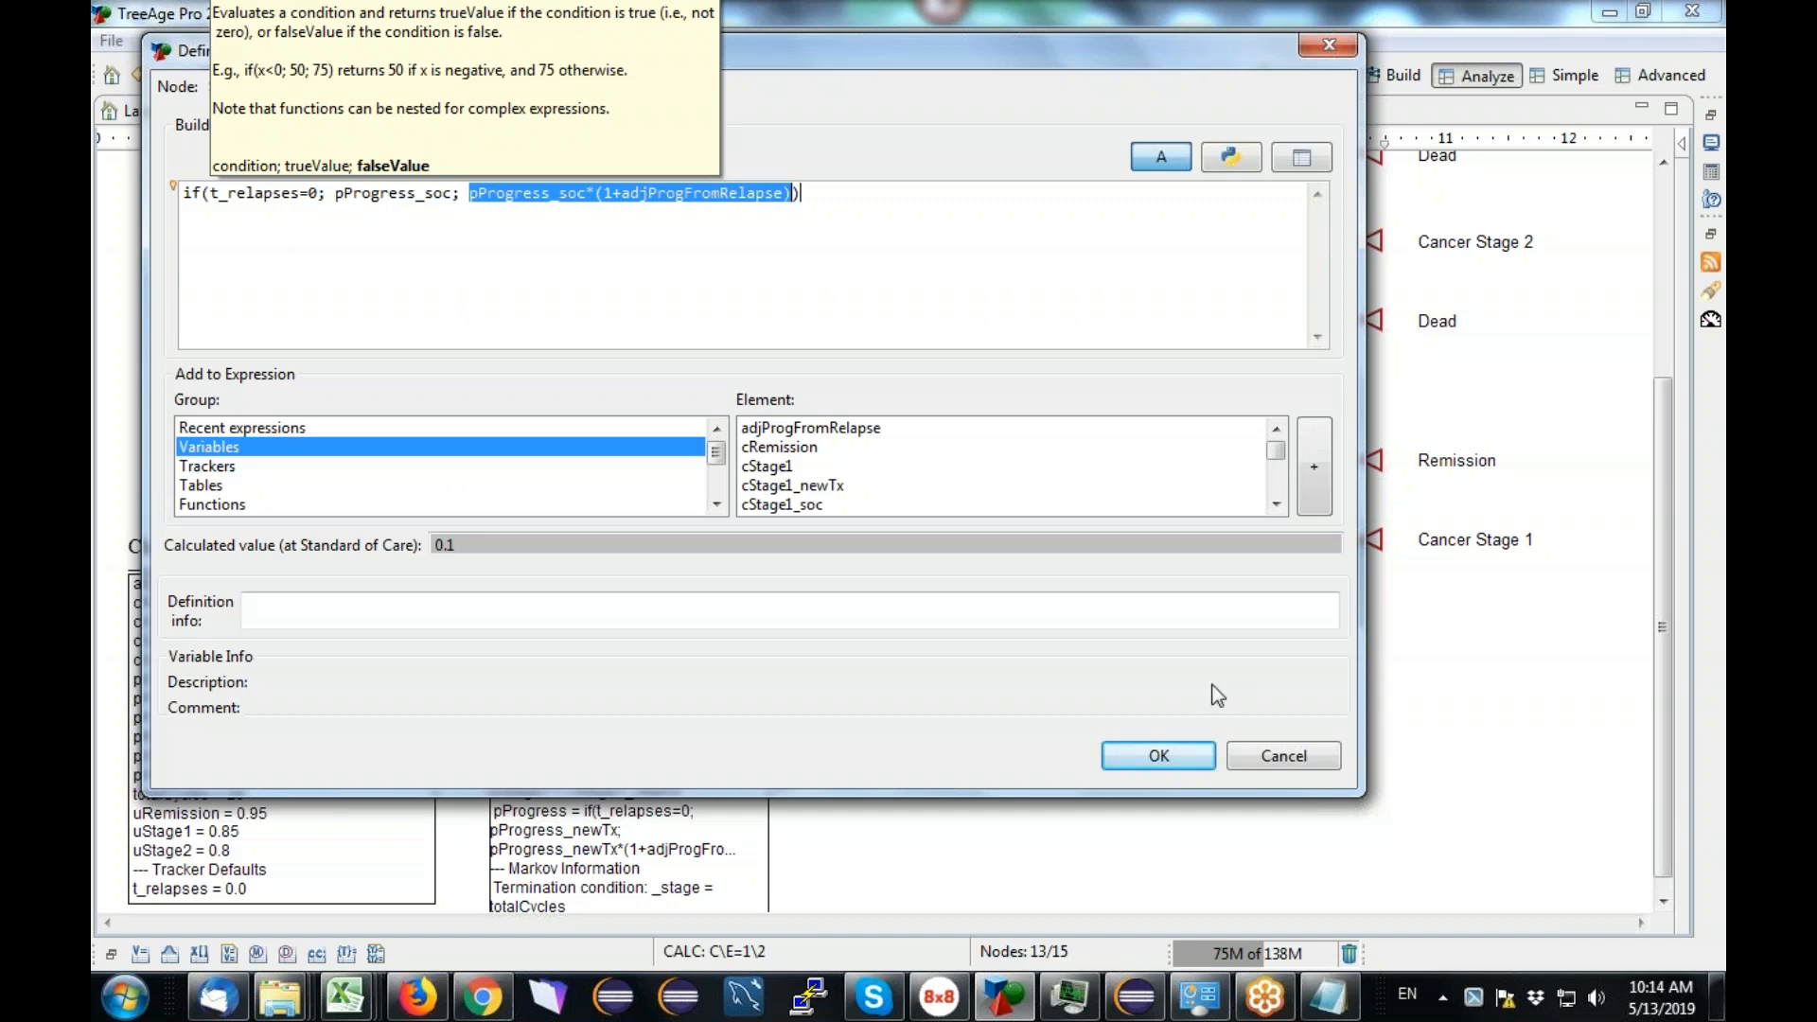
click(1261, 758)
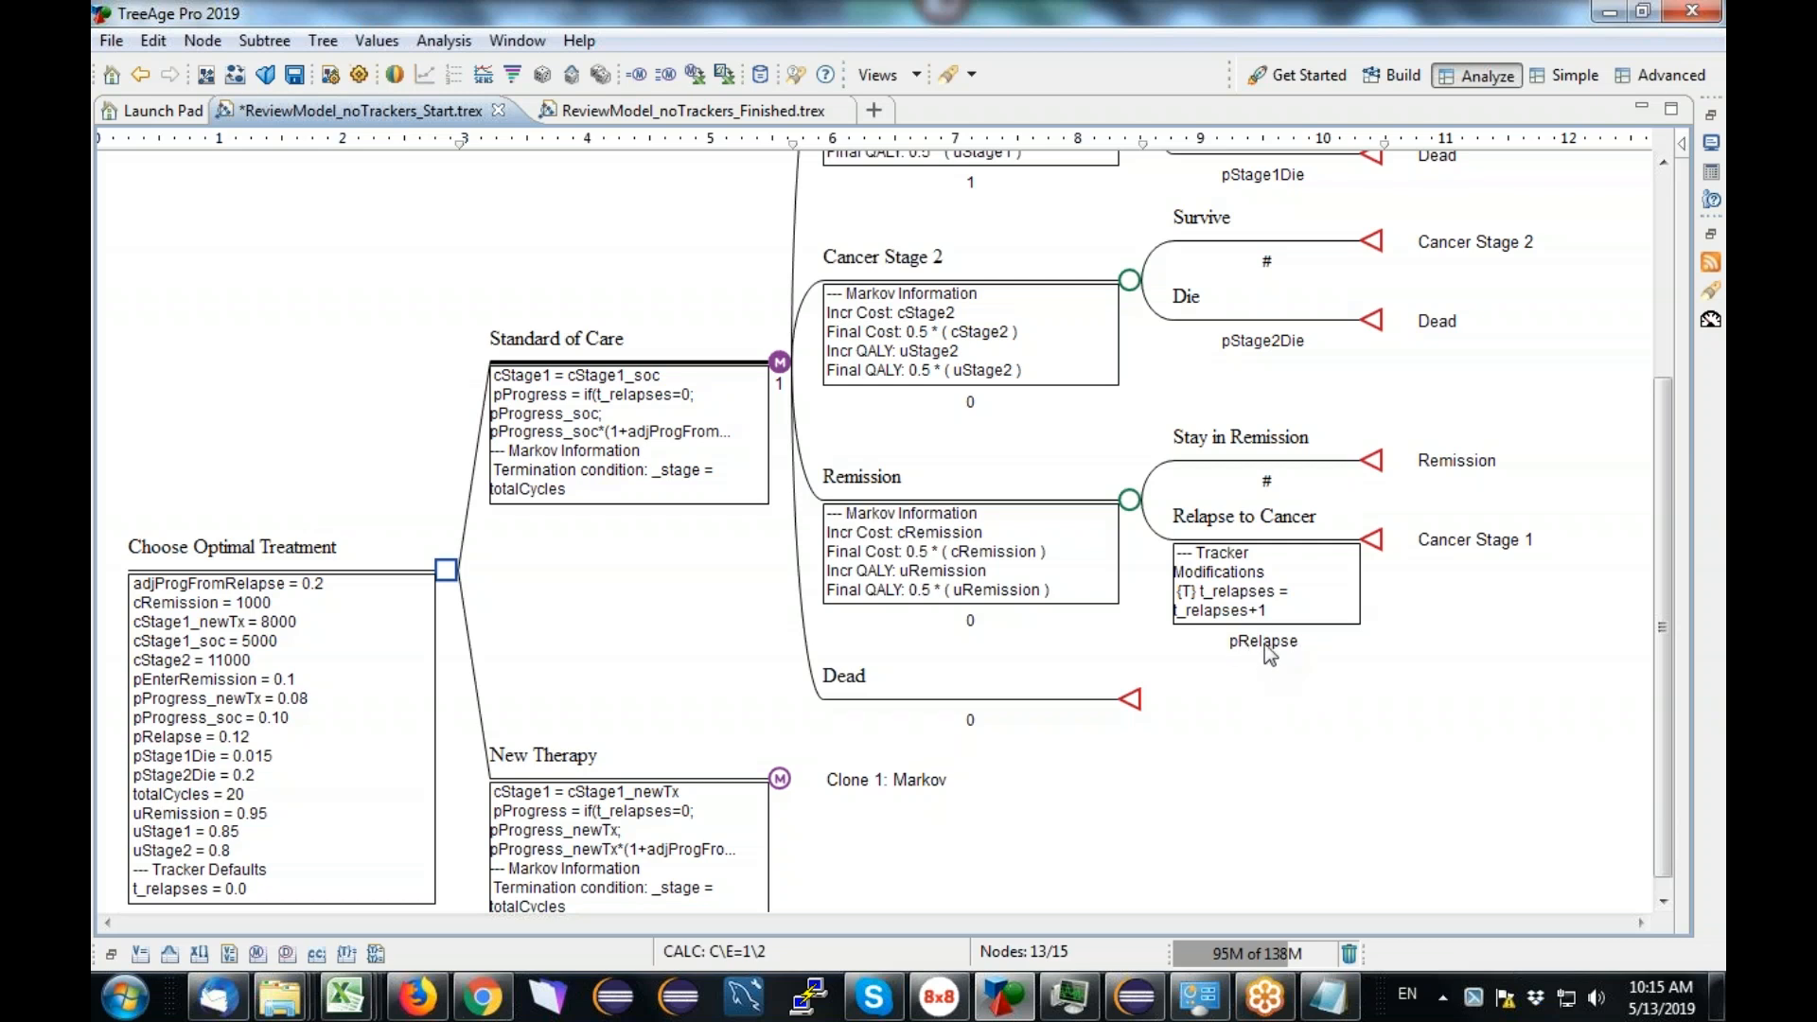
Step: Show the rows of the tbl_pRelapse table and widen its index column to read the values
click(111, 954)
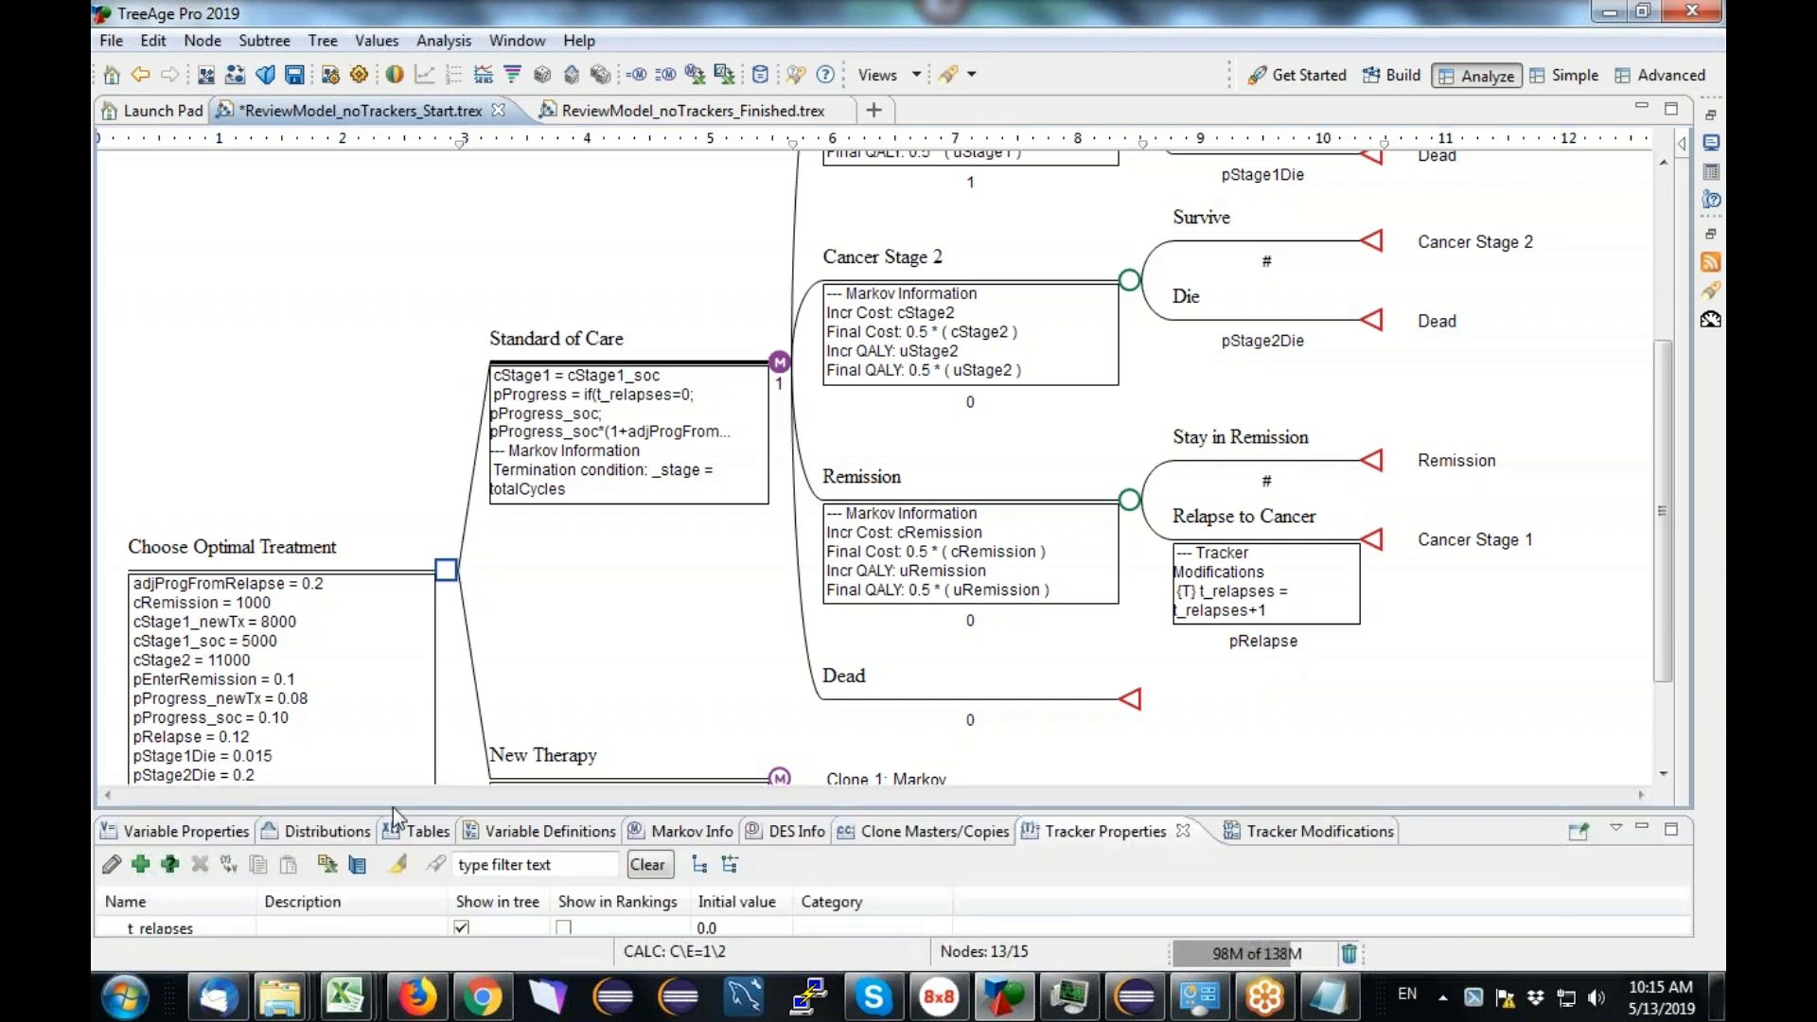
drag(401, 811, 424, 582)
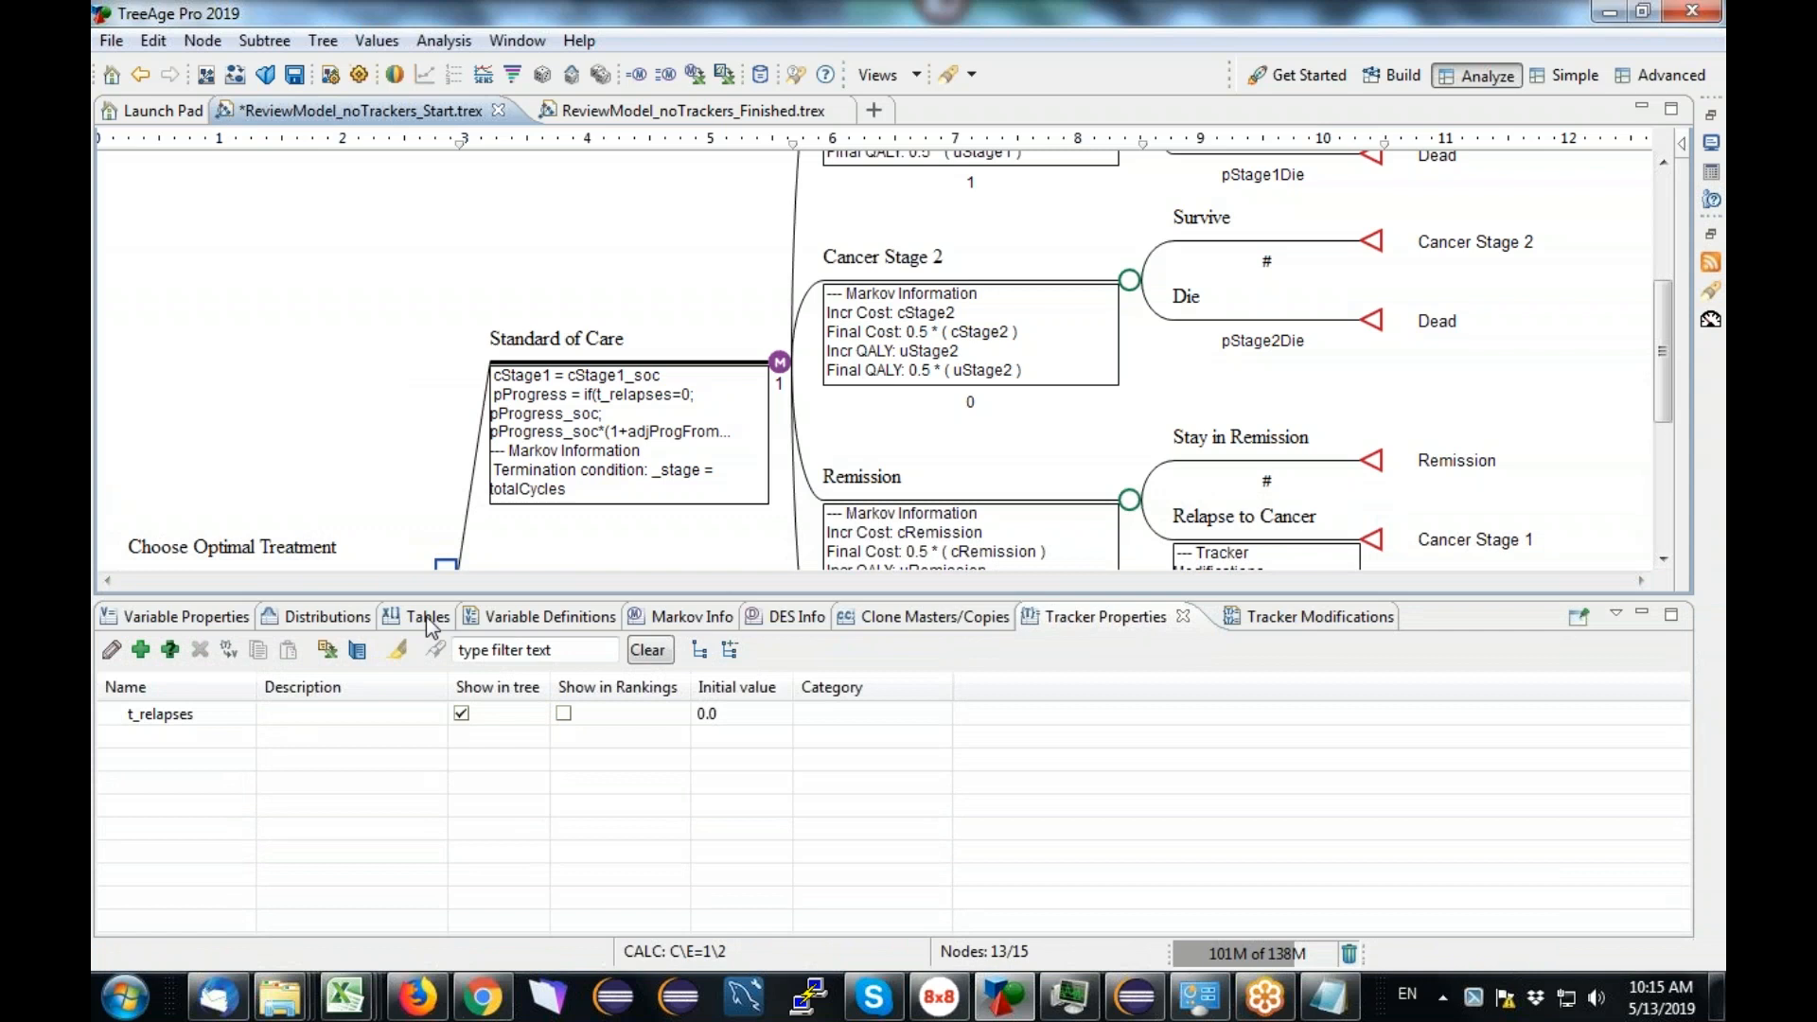
click(428, 616)
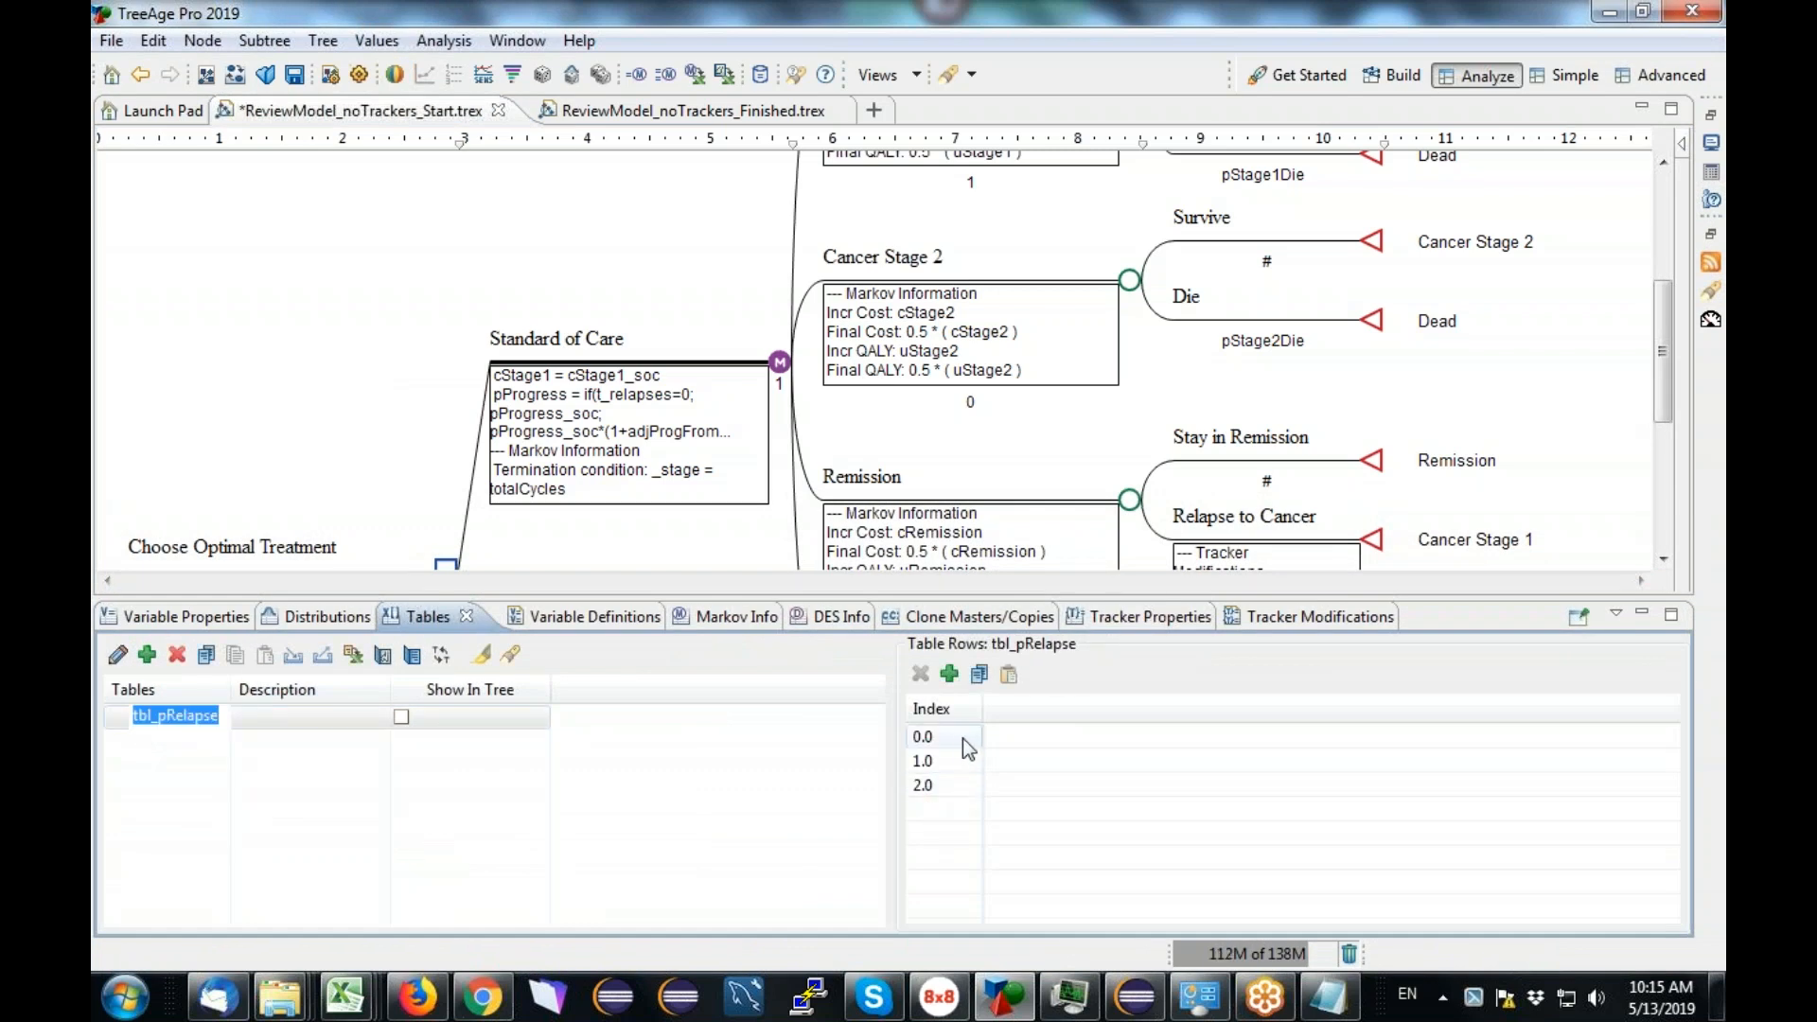
drag(983, 708, 1103, 708)
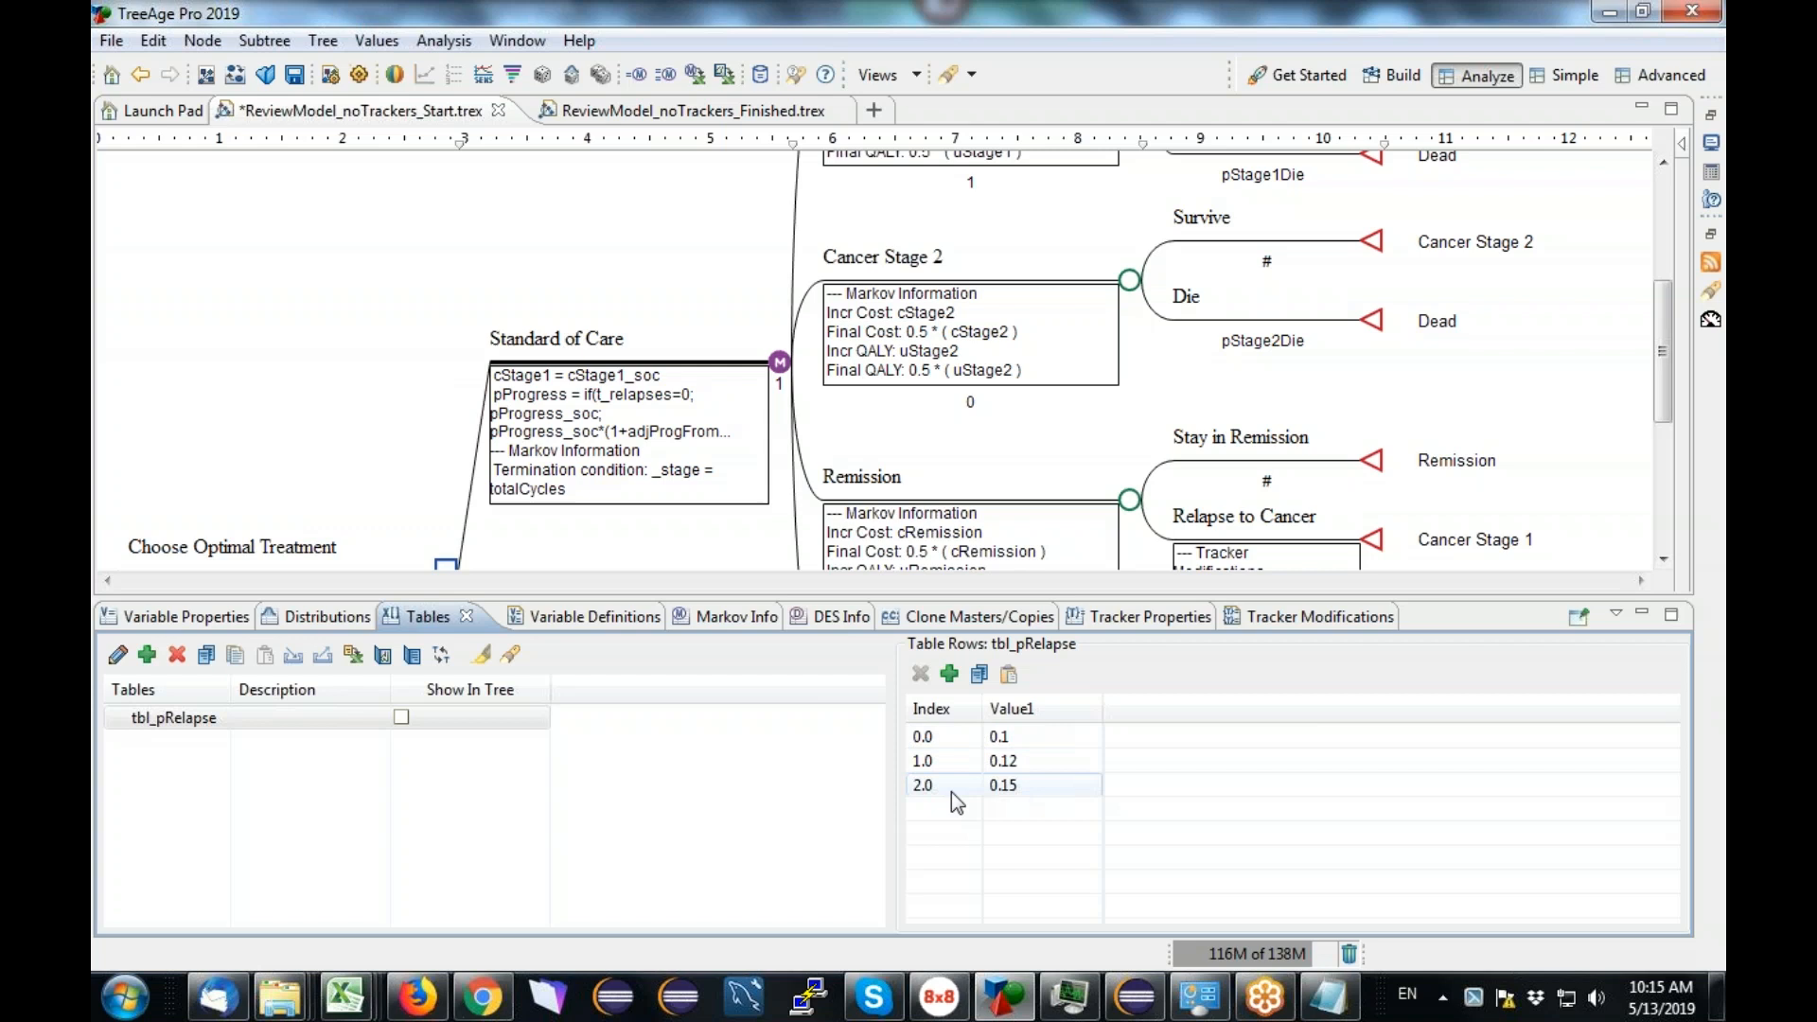
Step: Examine the tbl_pRelapse table's missing-index settings without changing them, and return to the full tree view
click(118, 723)
double_click(120, 724)
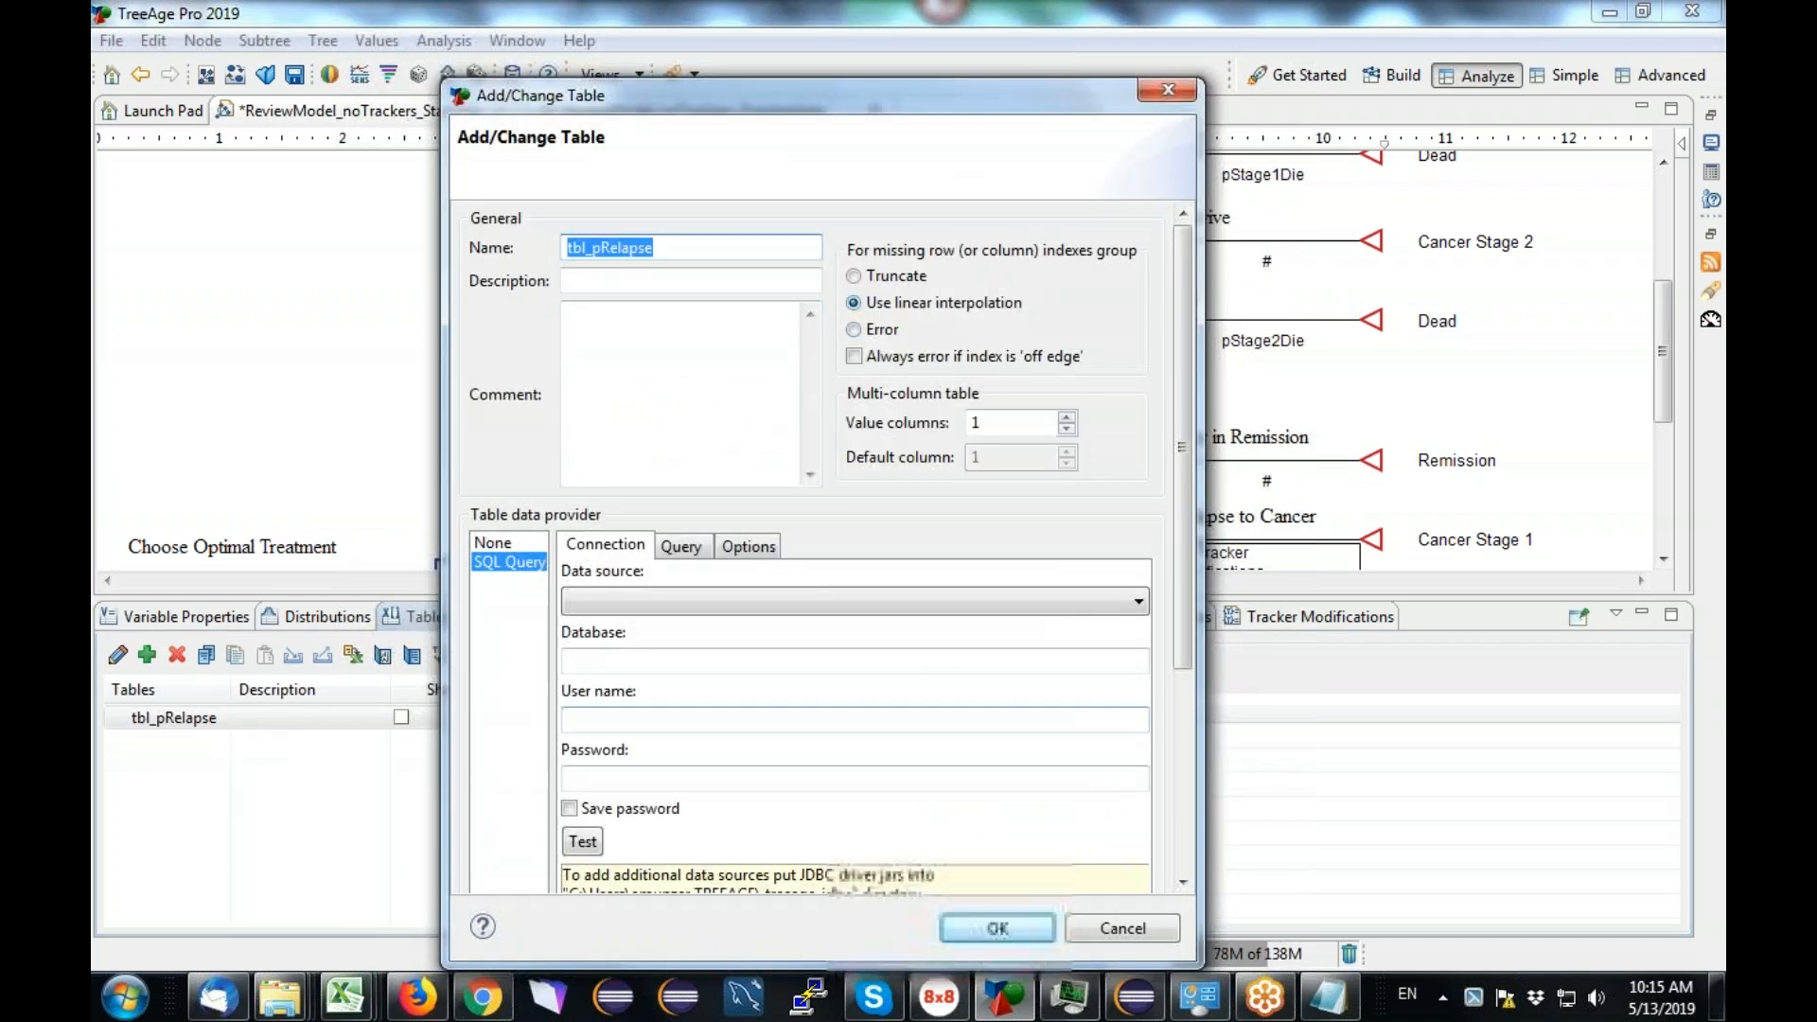
click(1147, 932)
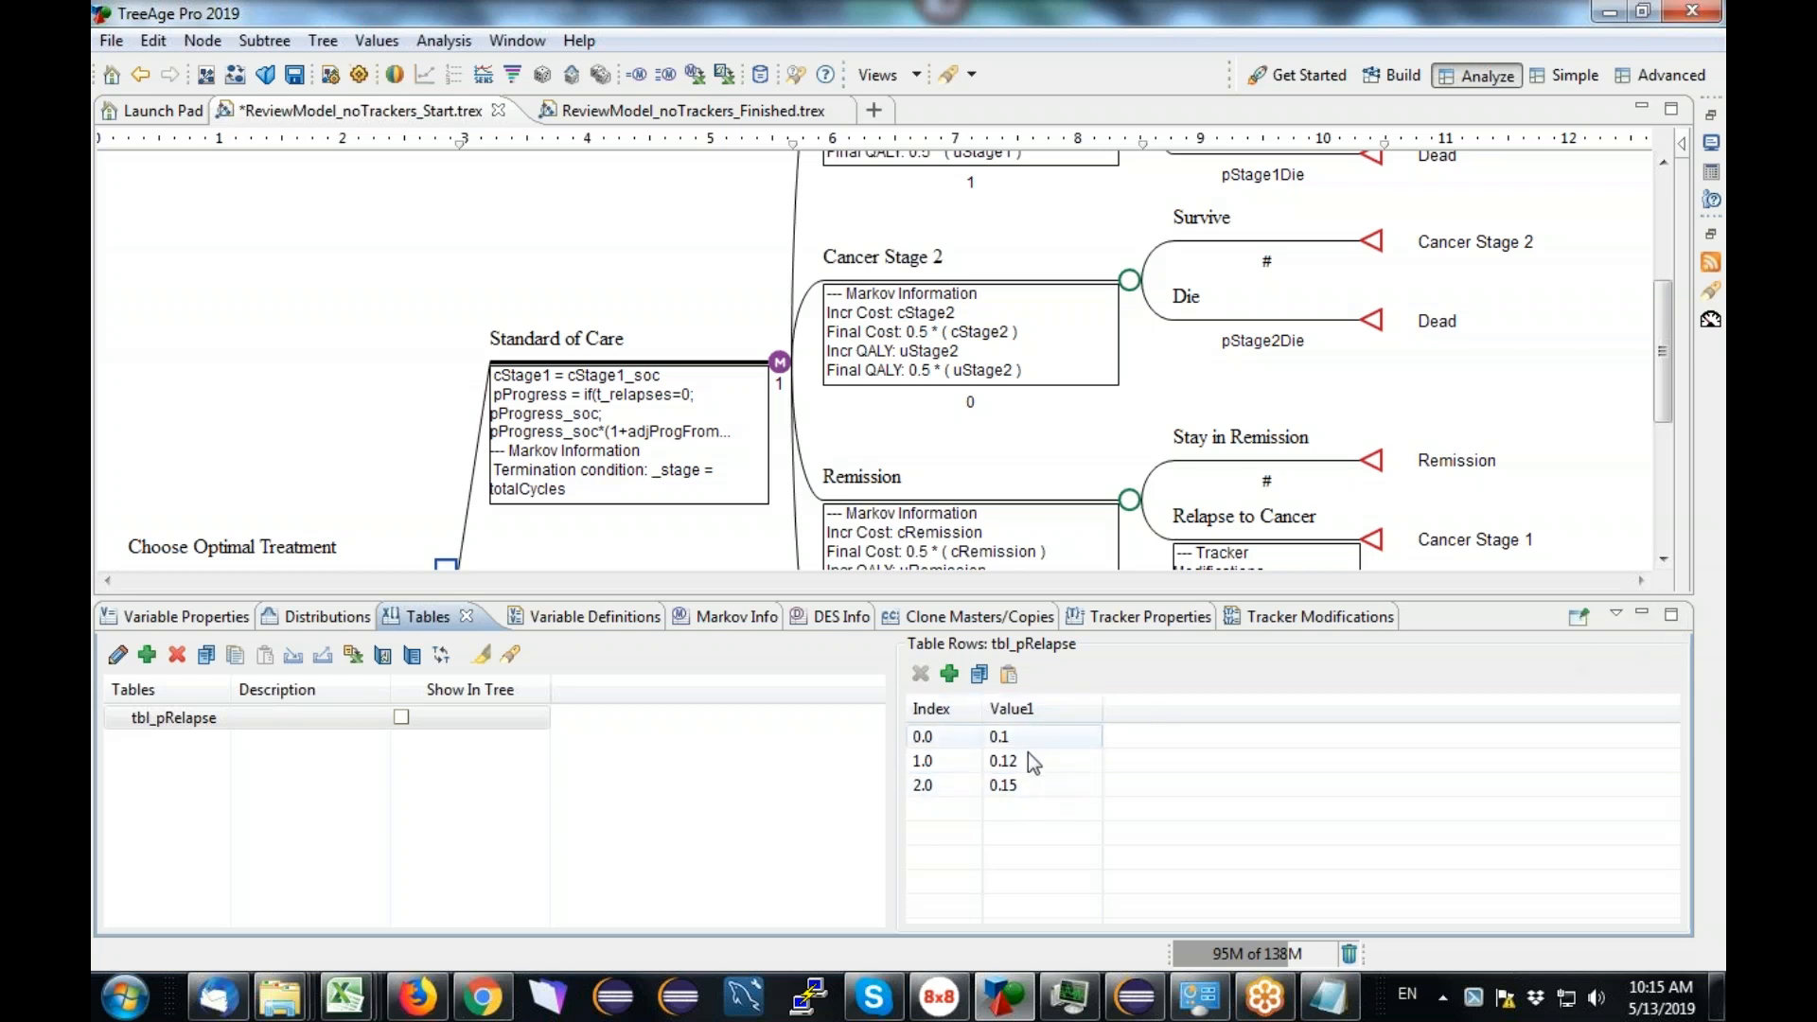
click(1642, 613)
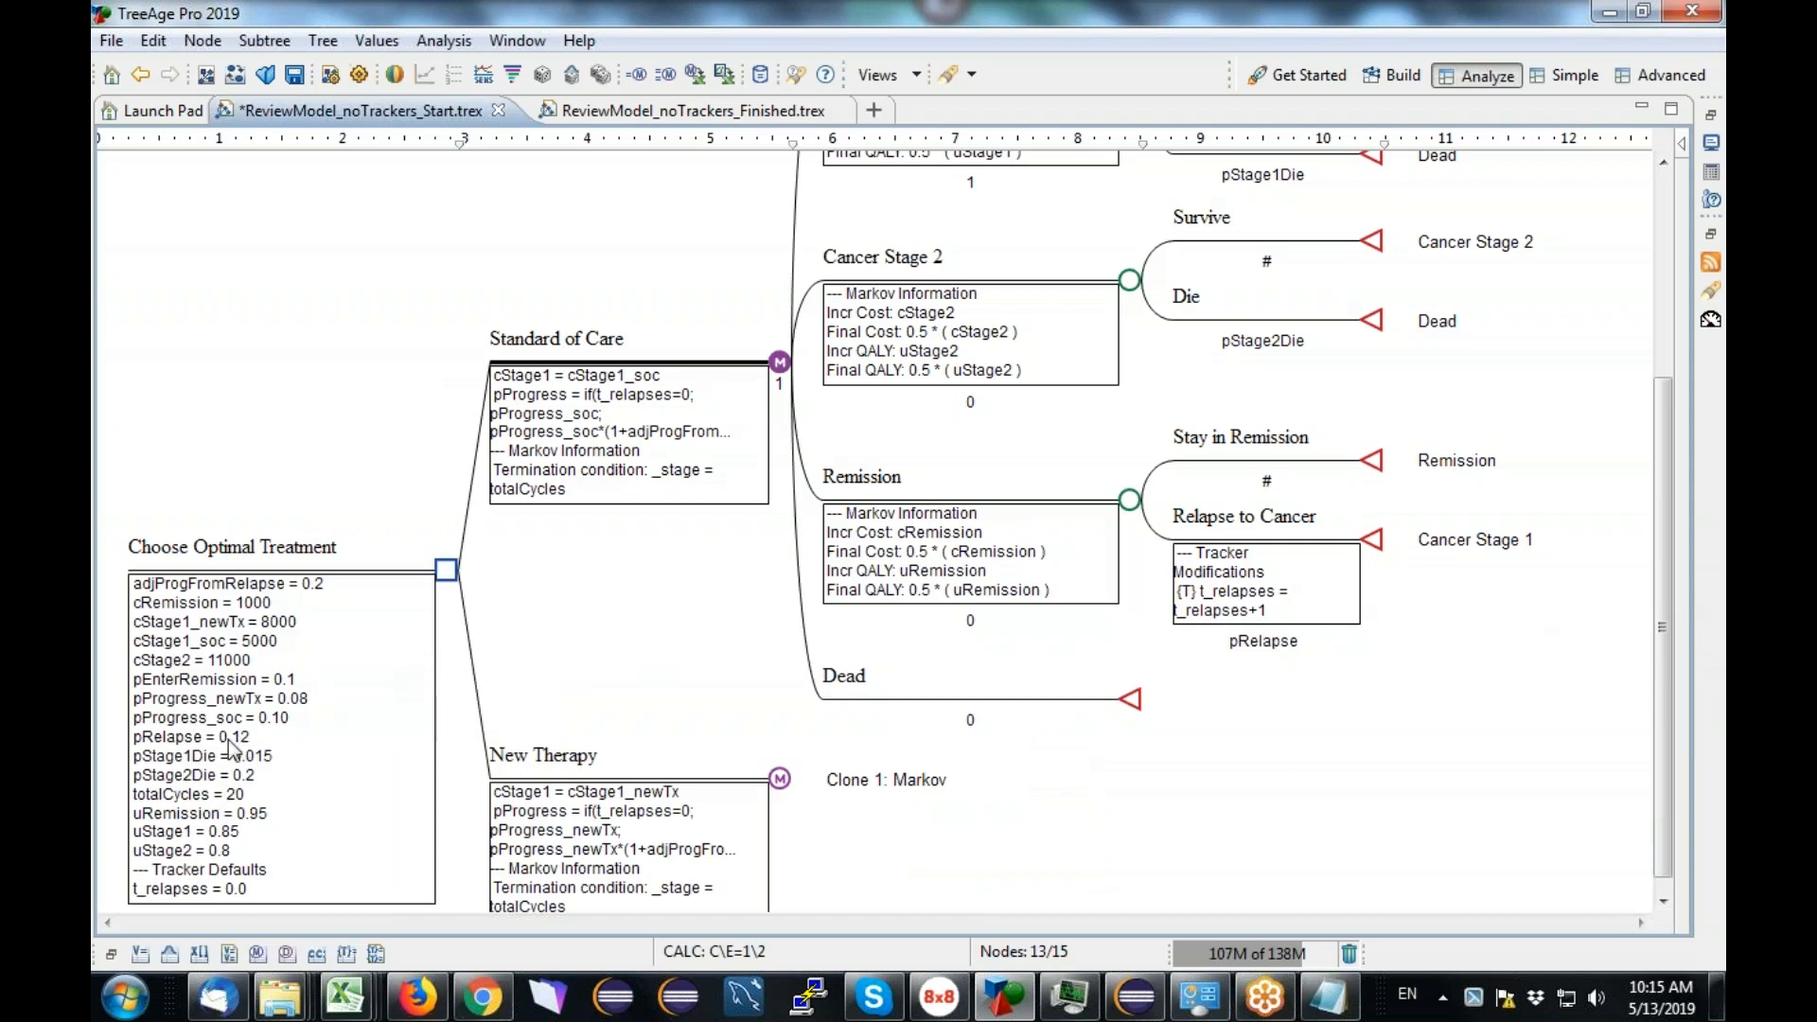
Step: At the Choose Optimal Treatment node, find pRelapse among the variables and replace its root definition with a lookup of the tbl_pRelapse table
click(445, 570)
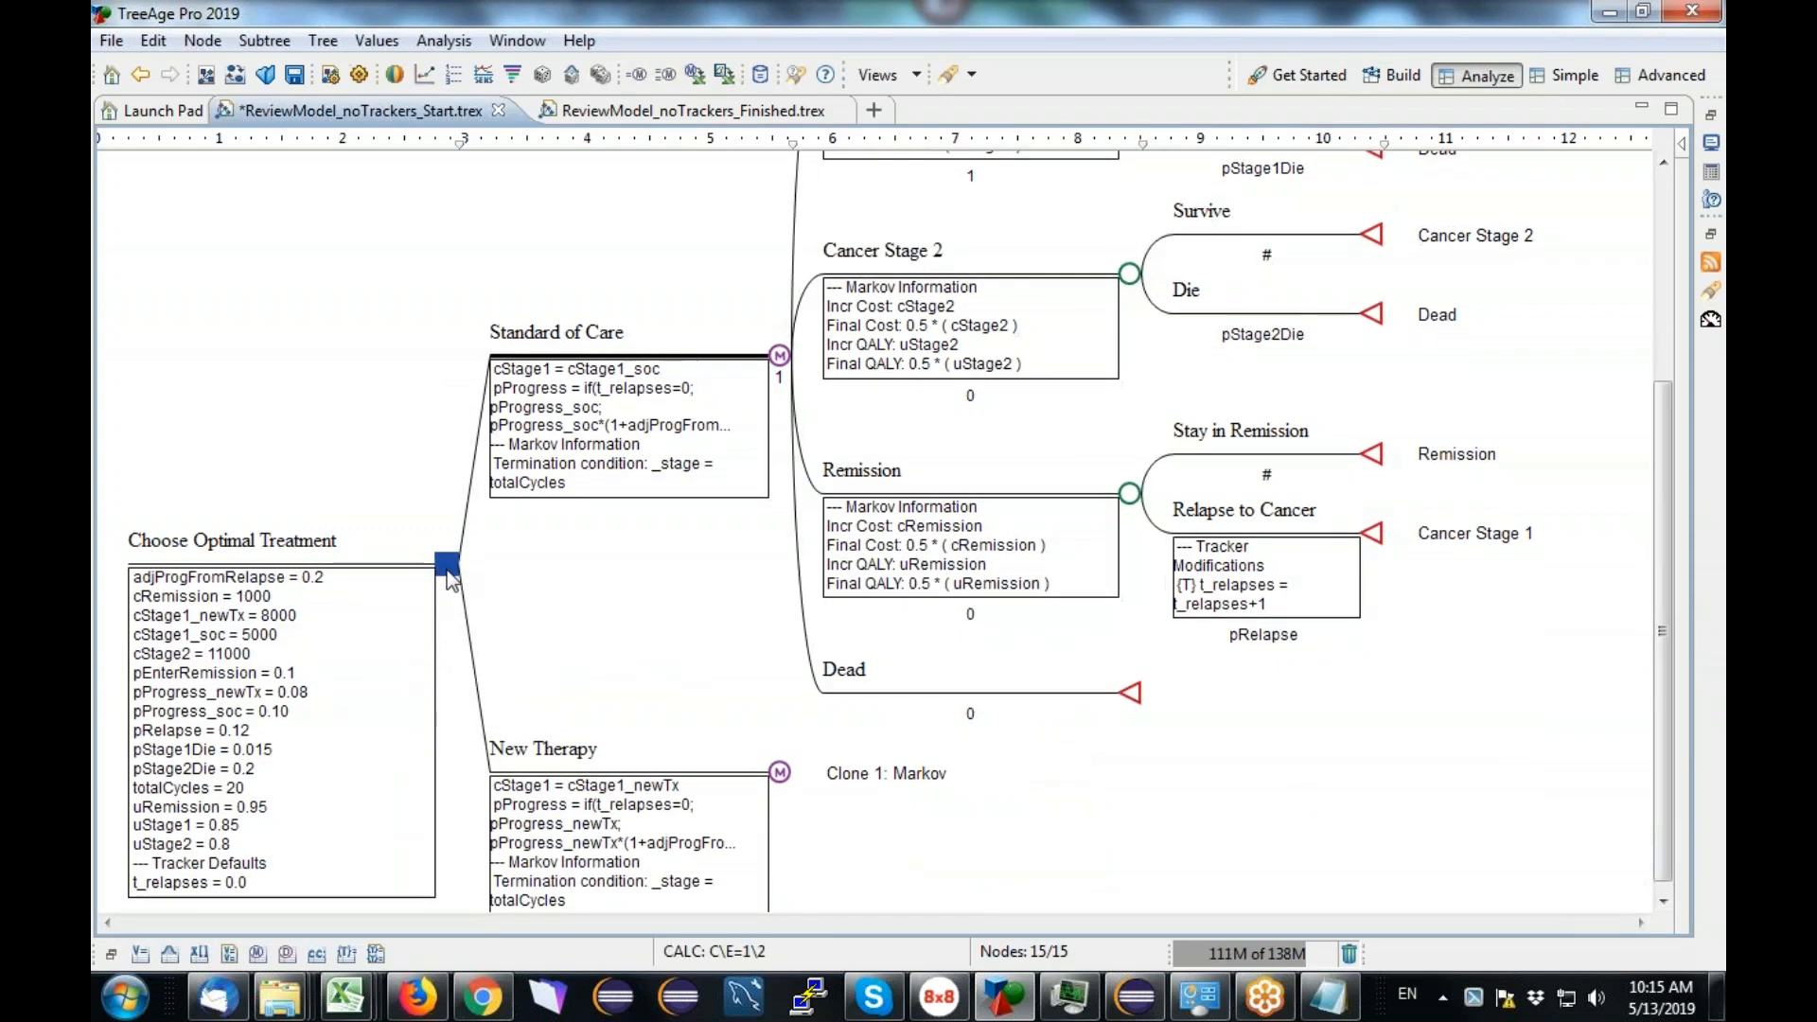
click(115, 952)
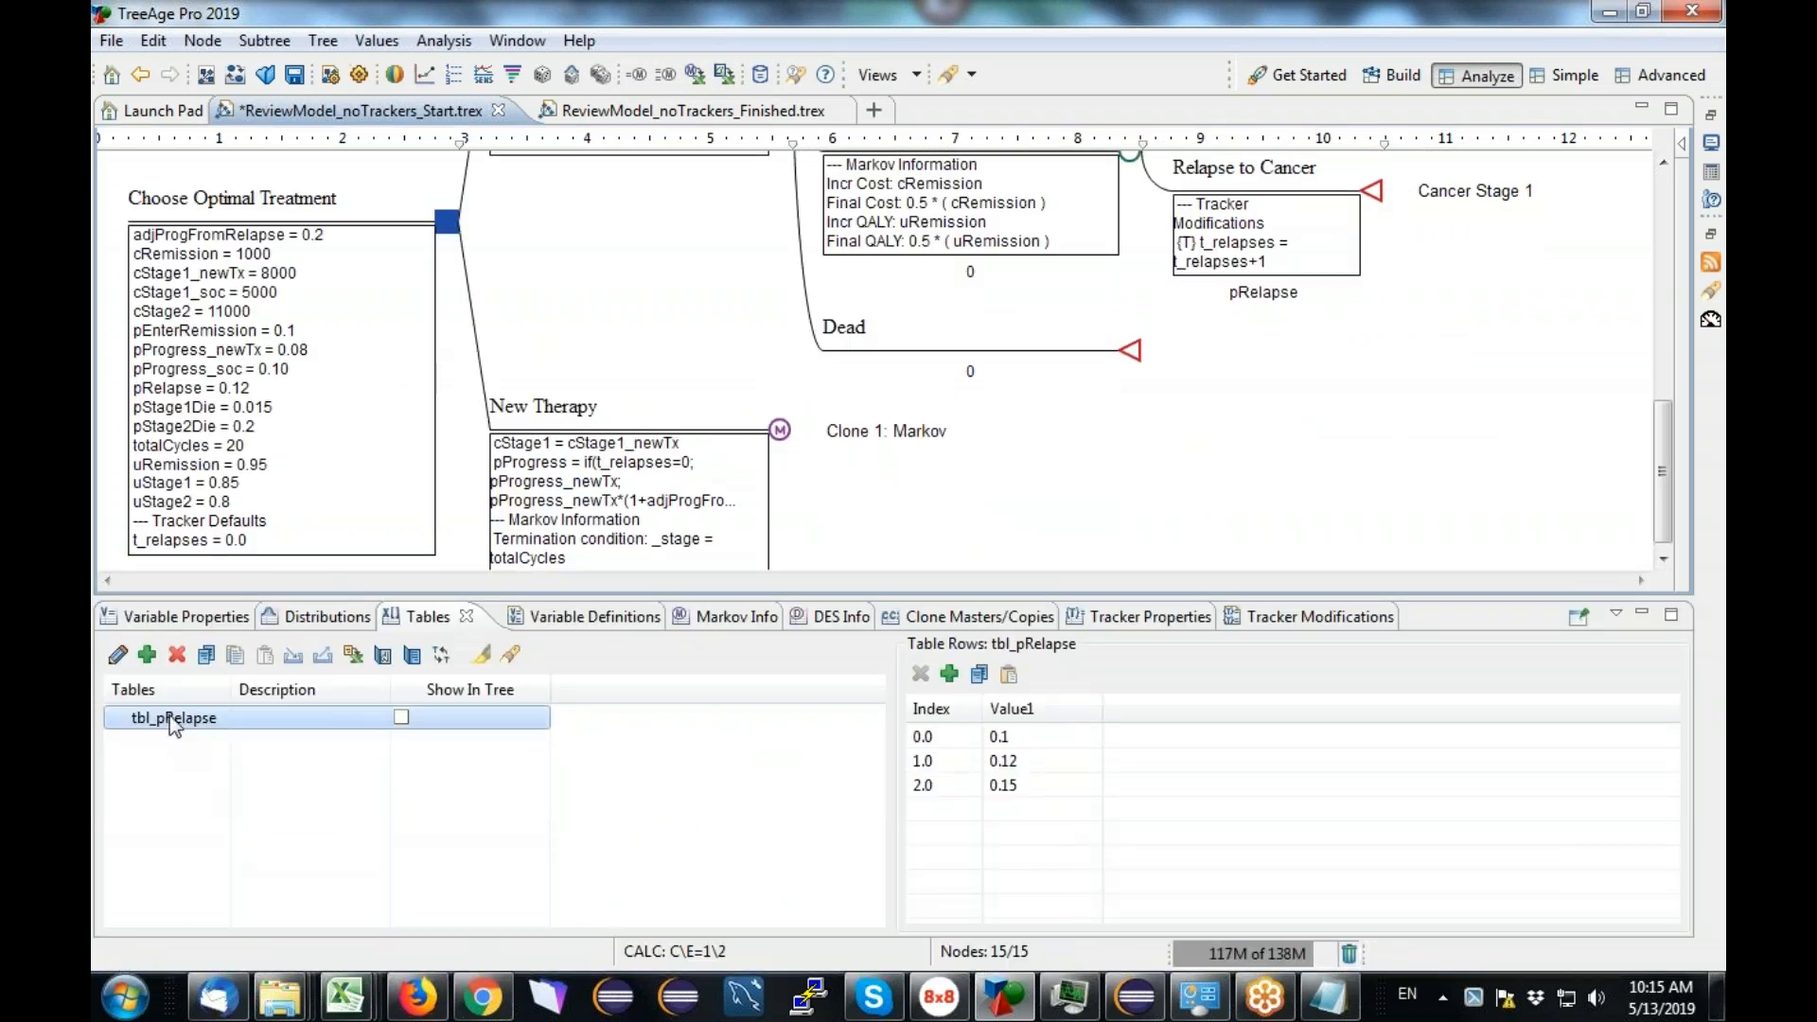
click(180, 617)
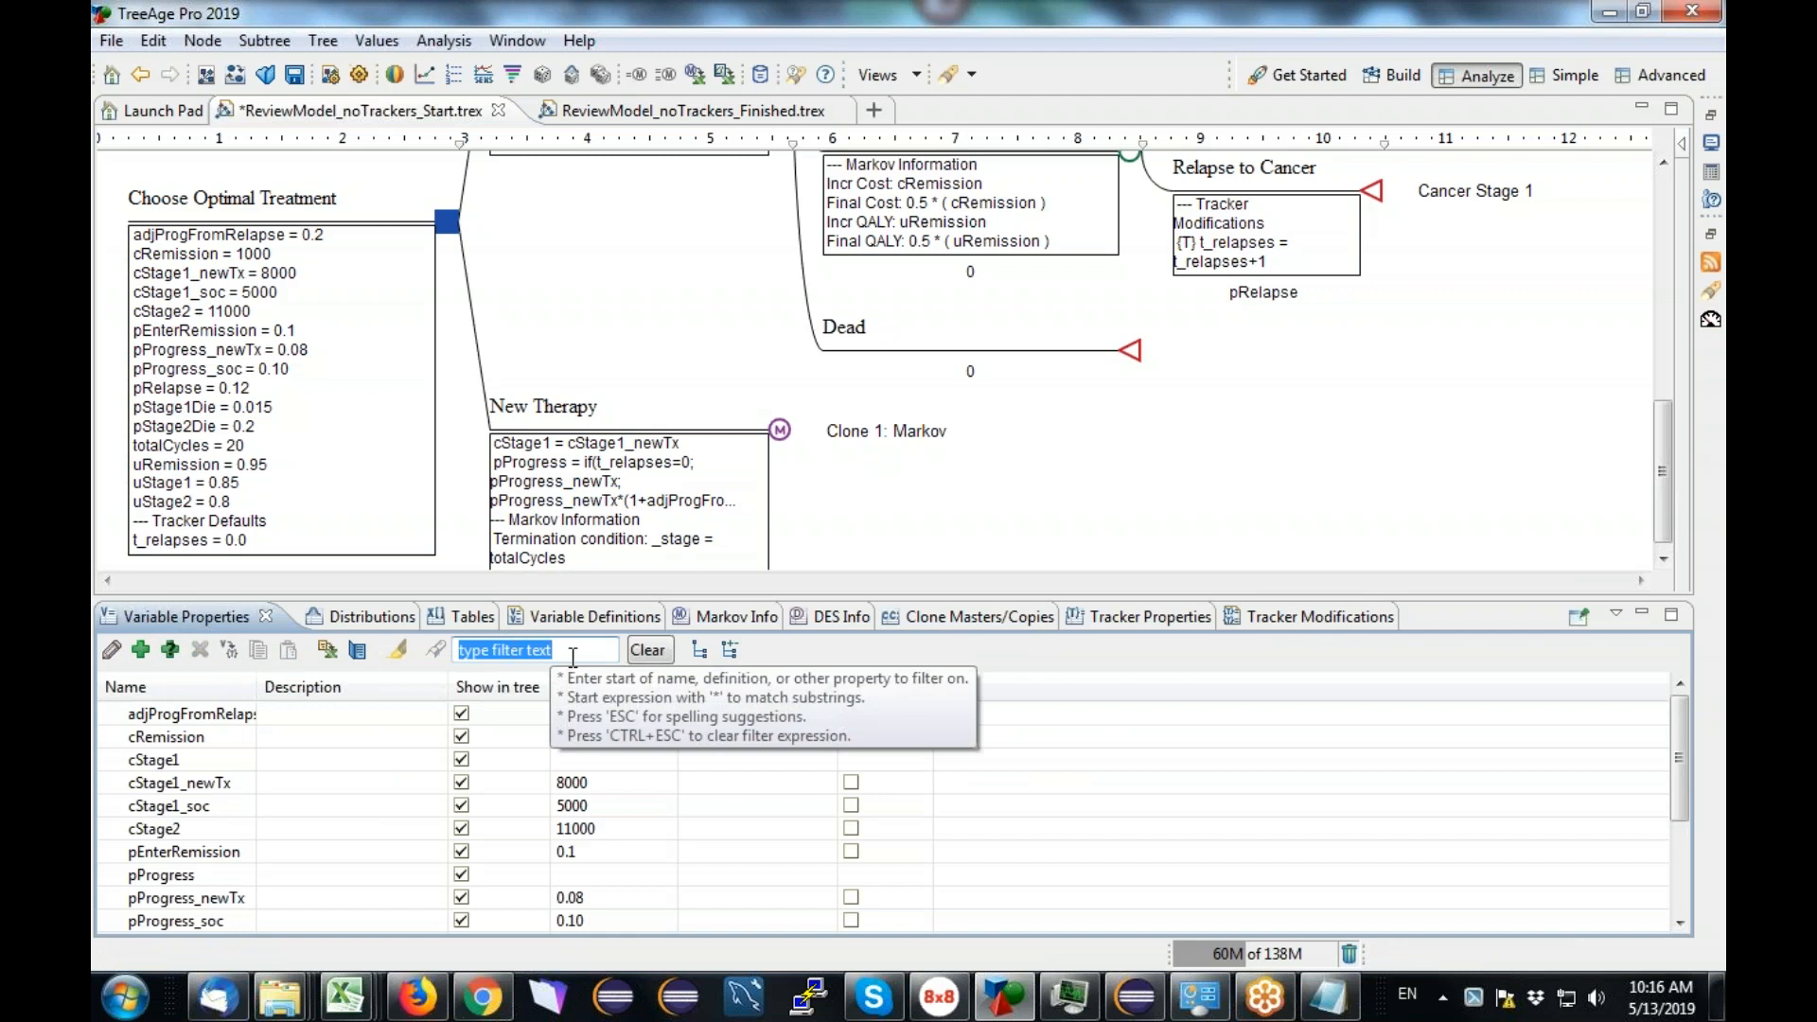
text(pr)
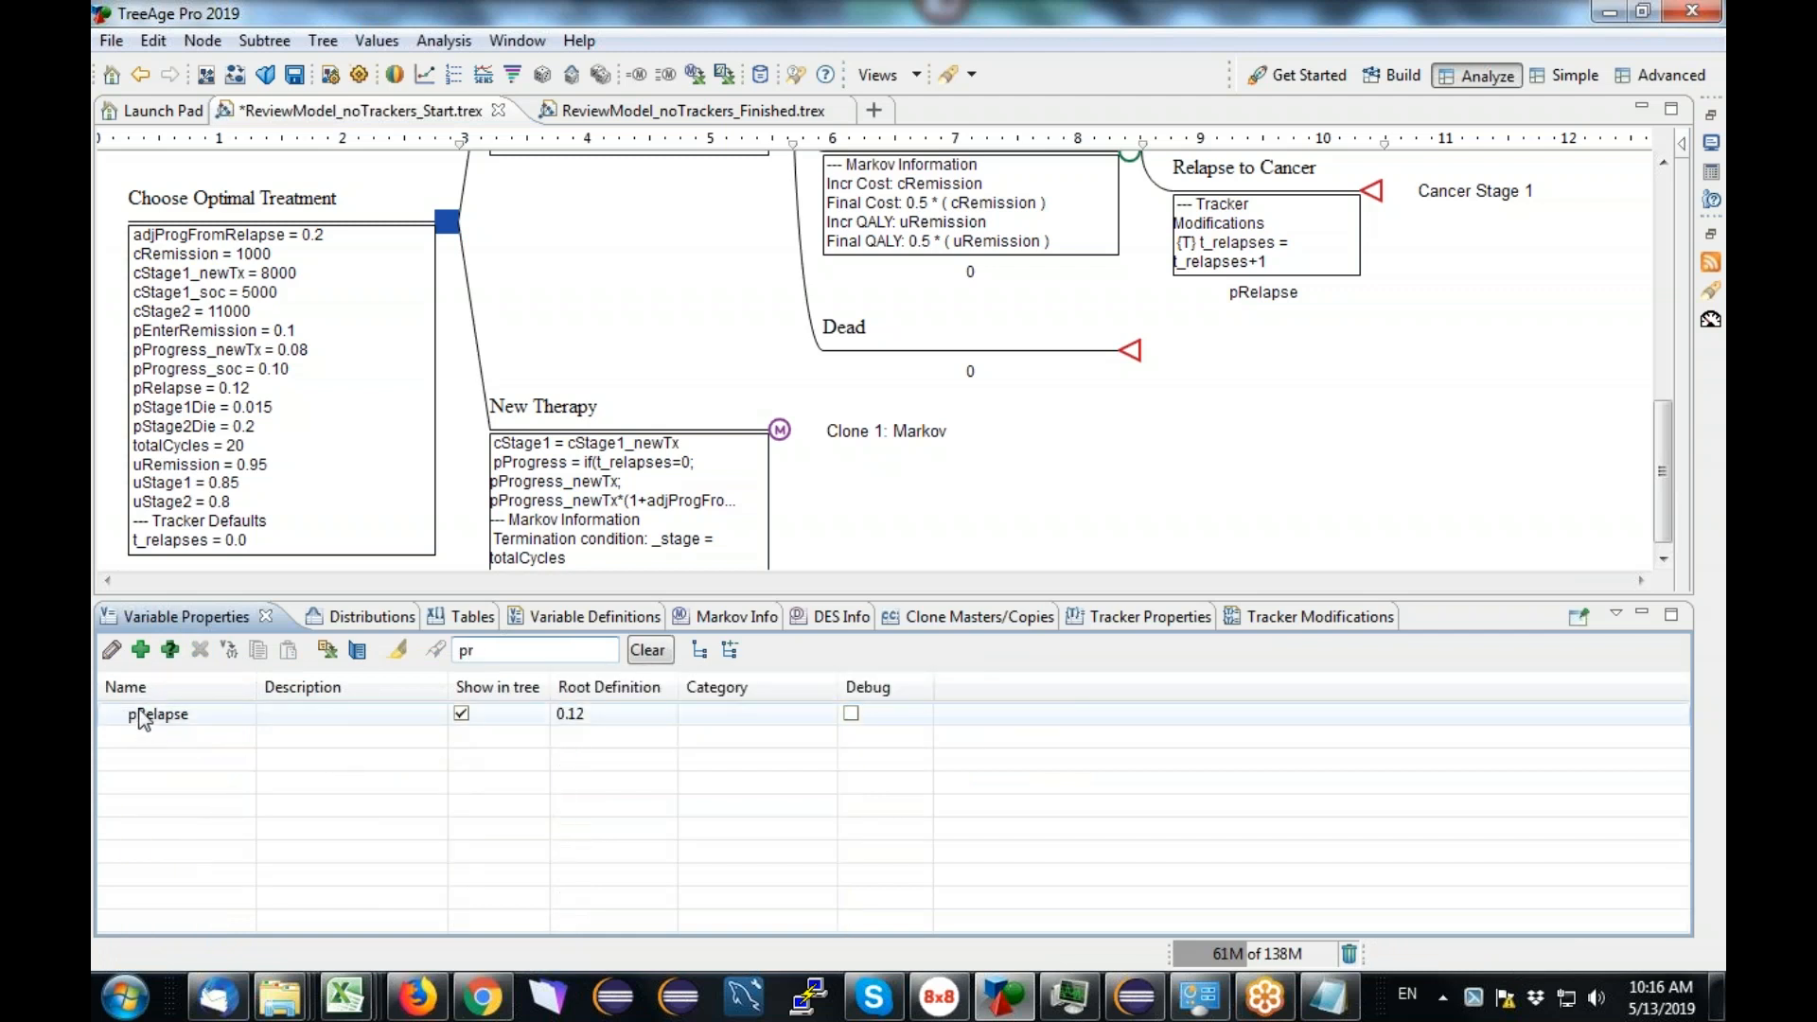
click(610, 716)
click(610, 716)
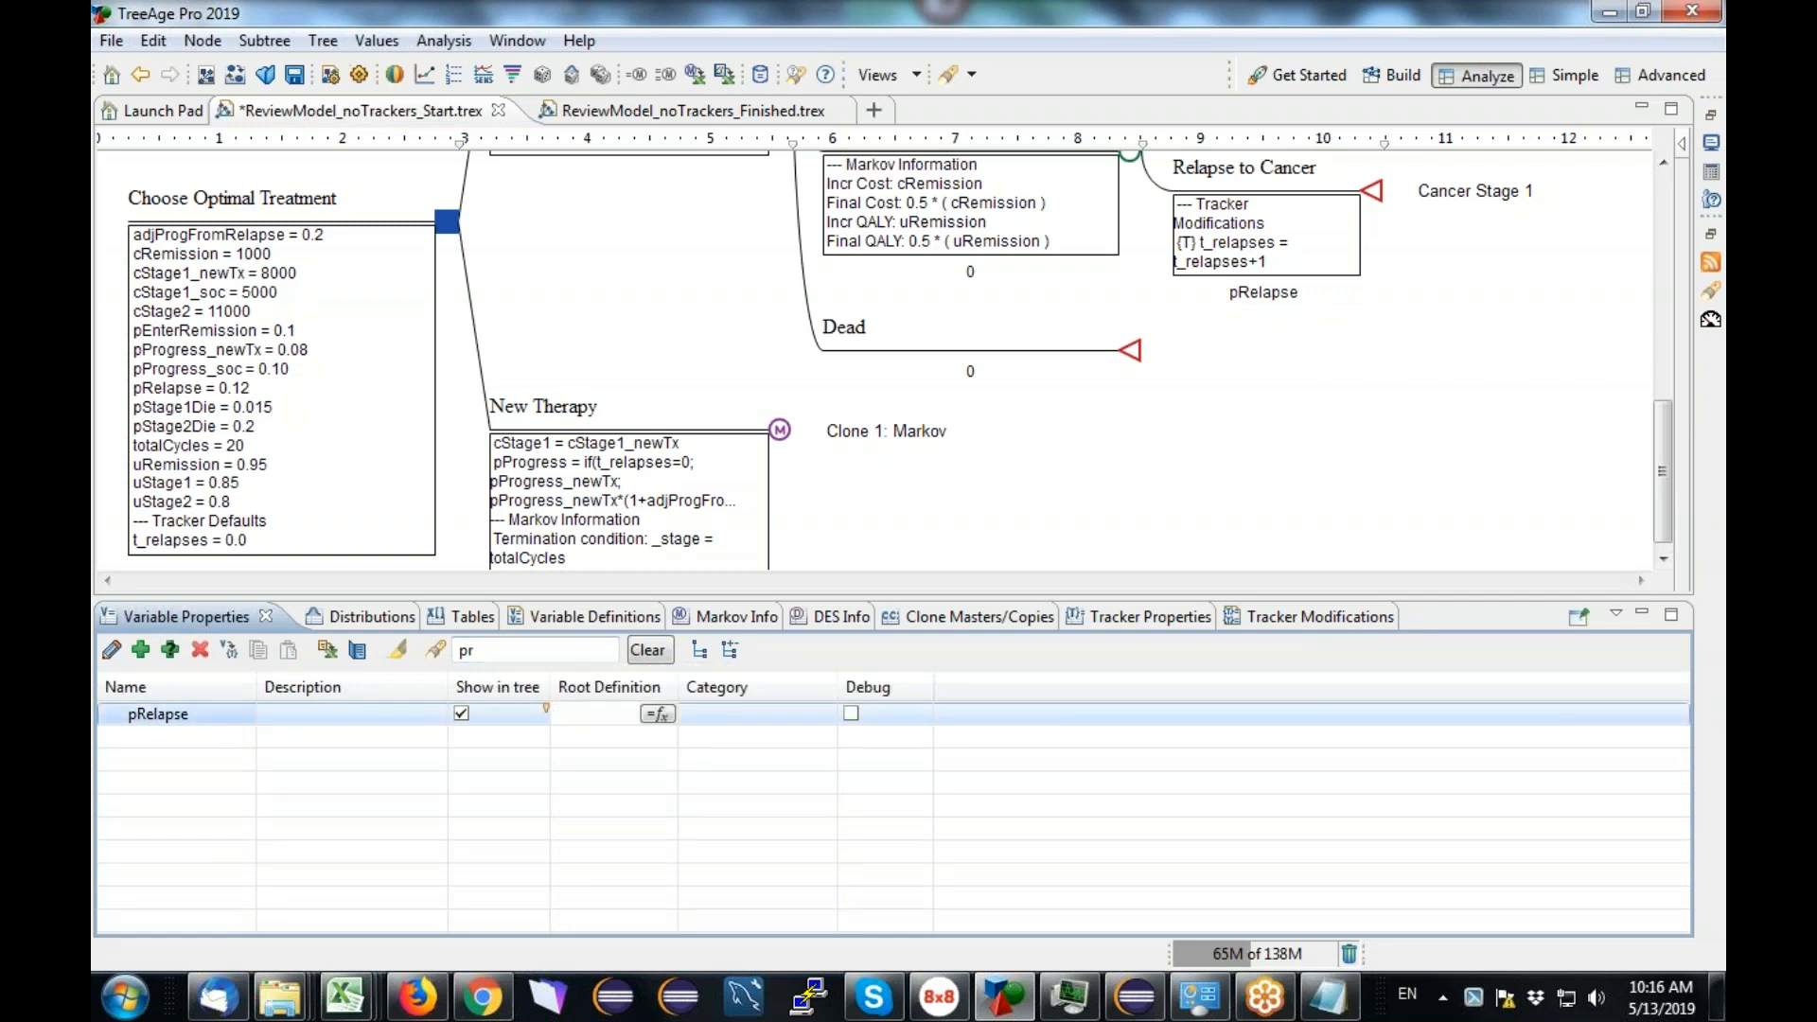
click(657, 714)
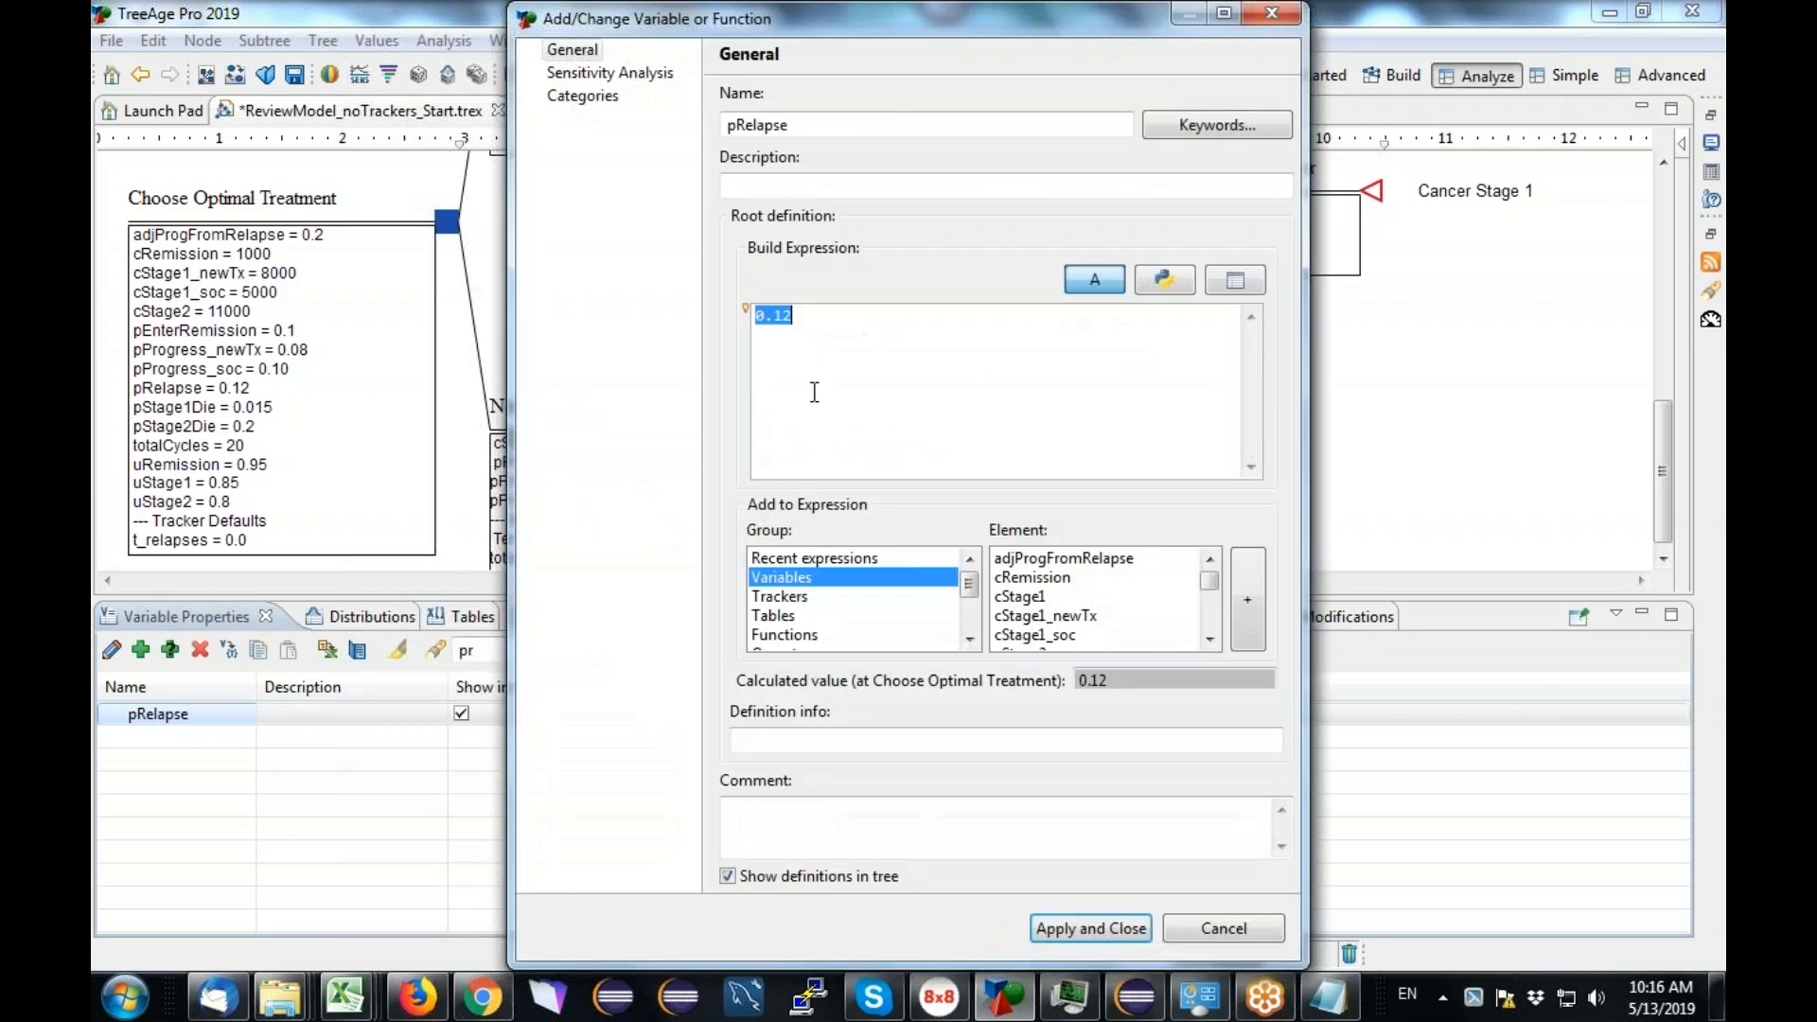
key(Delete)
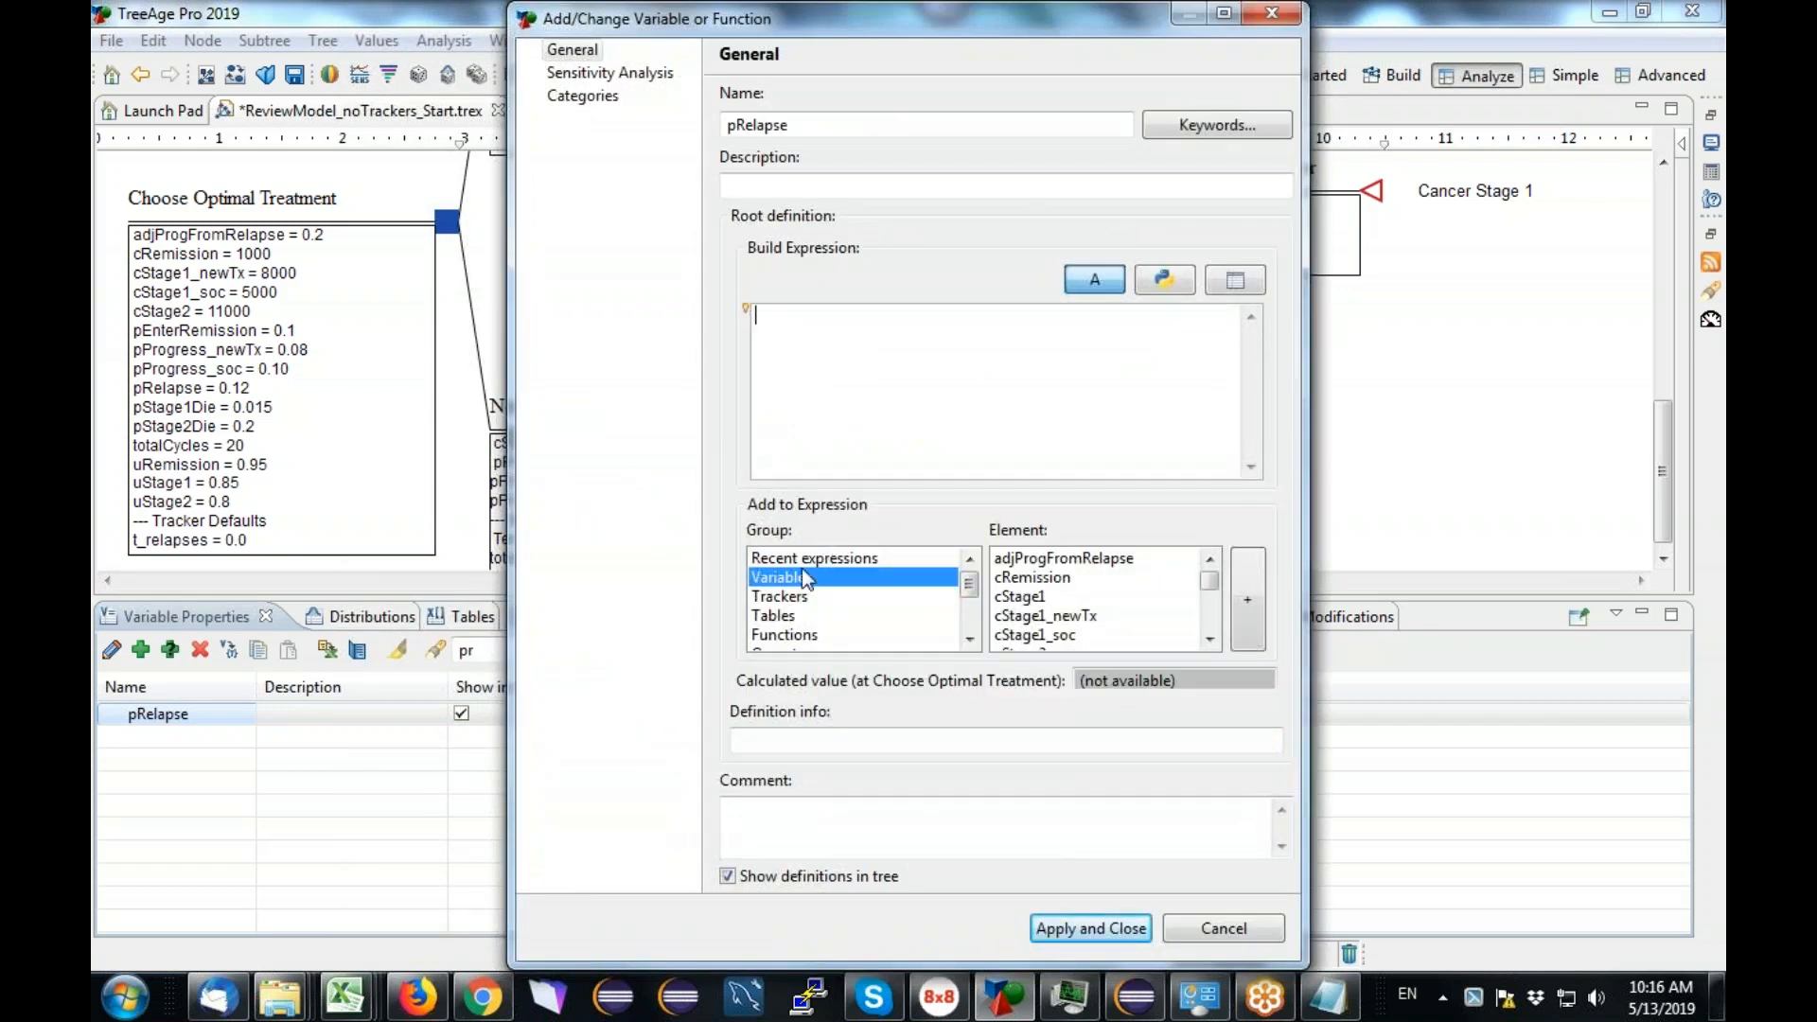
click(774, 617)
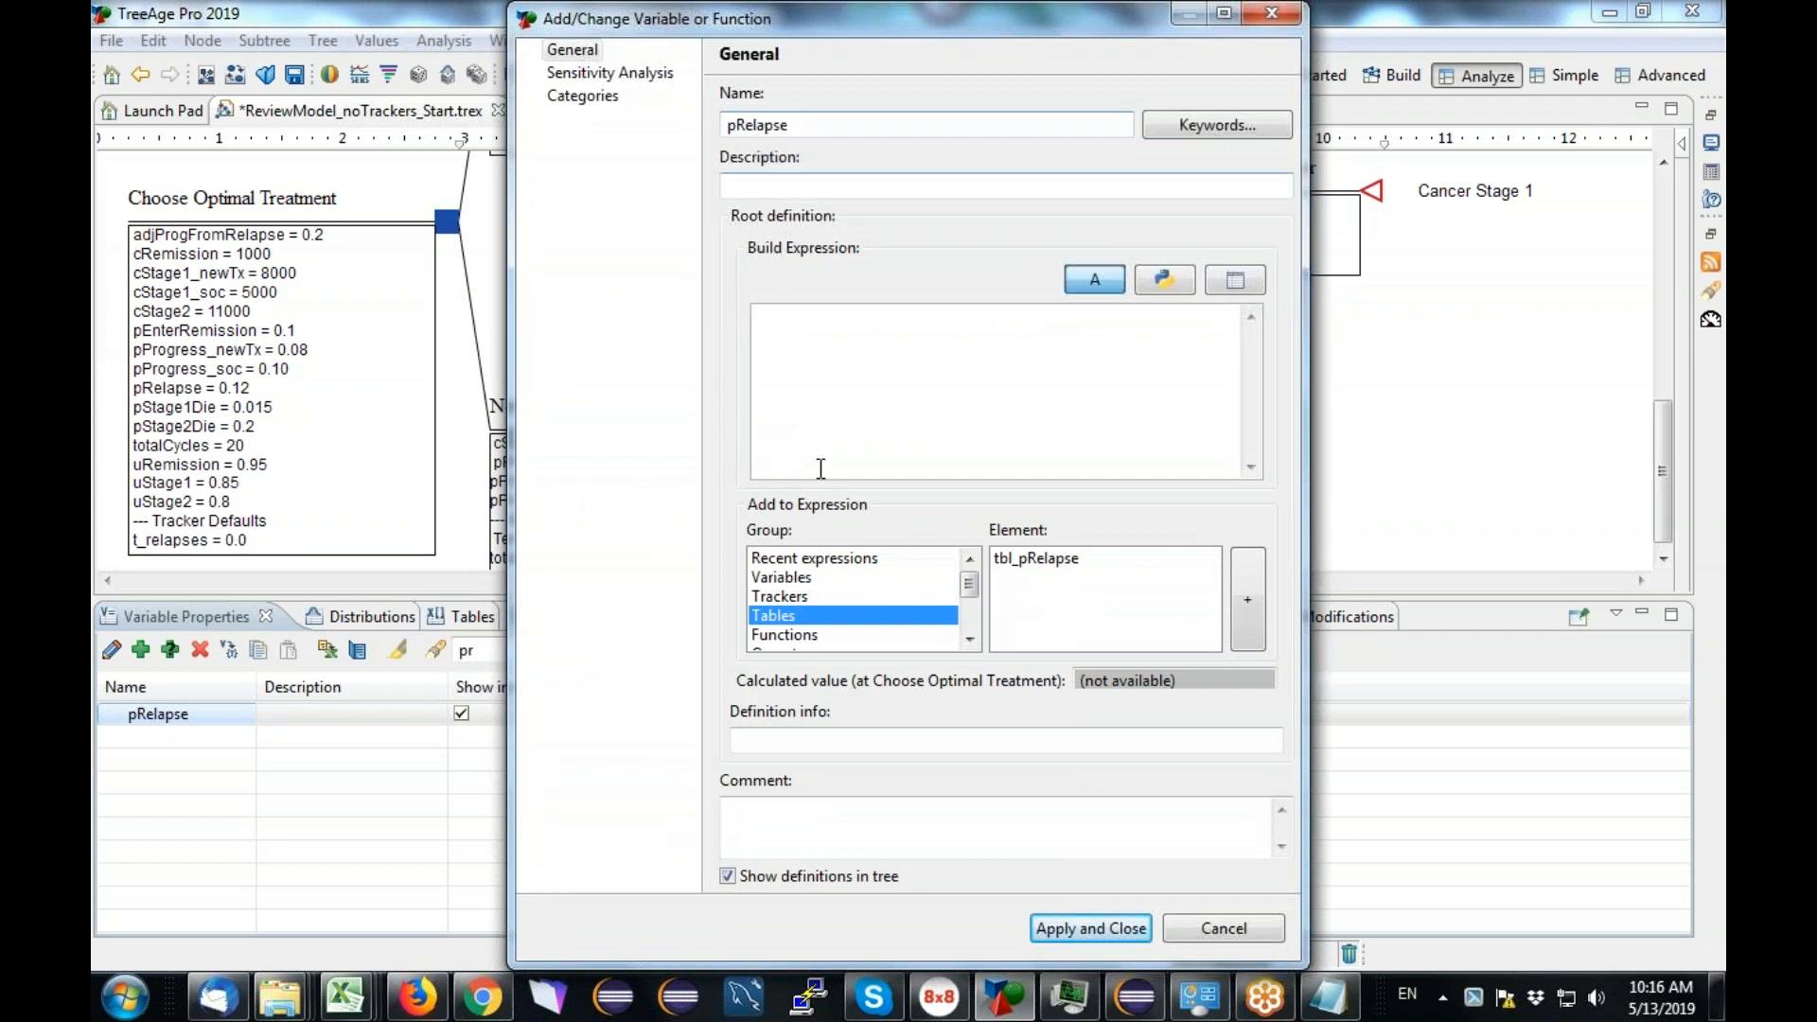
click(1021, 559)
click(1243, 600)
click(874, 319)
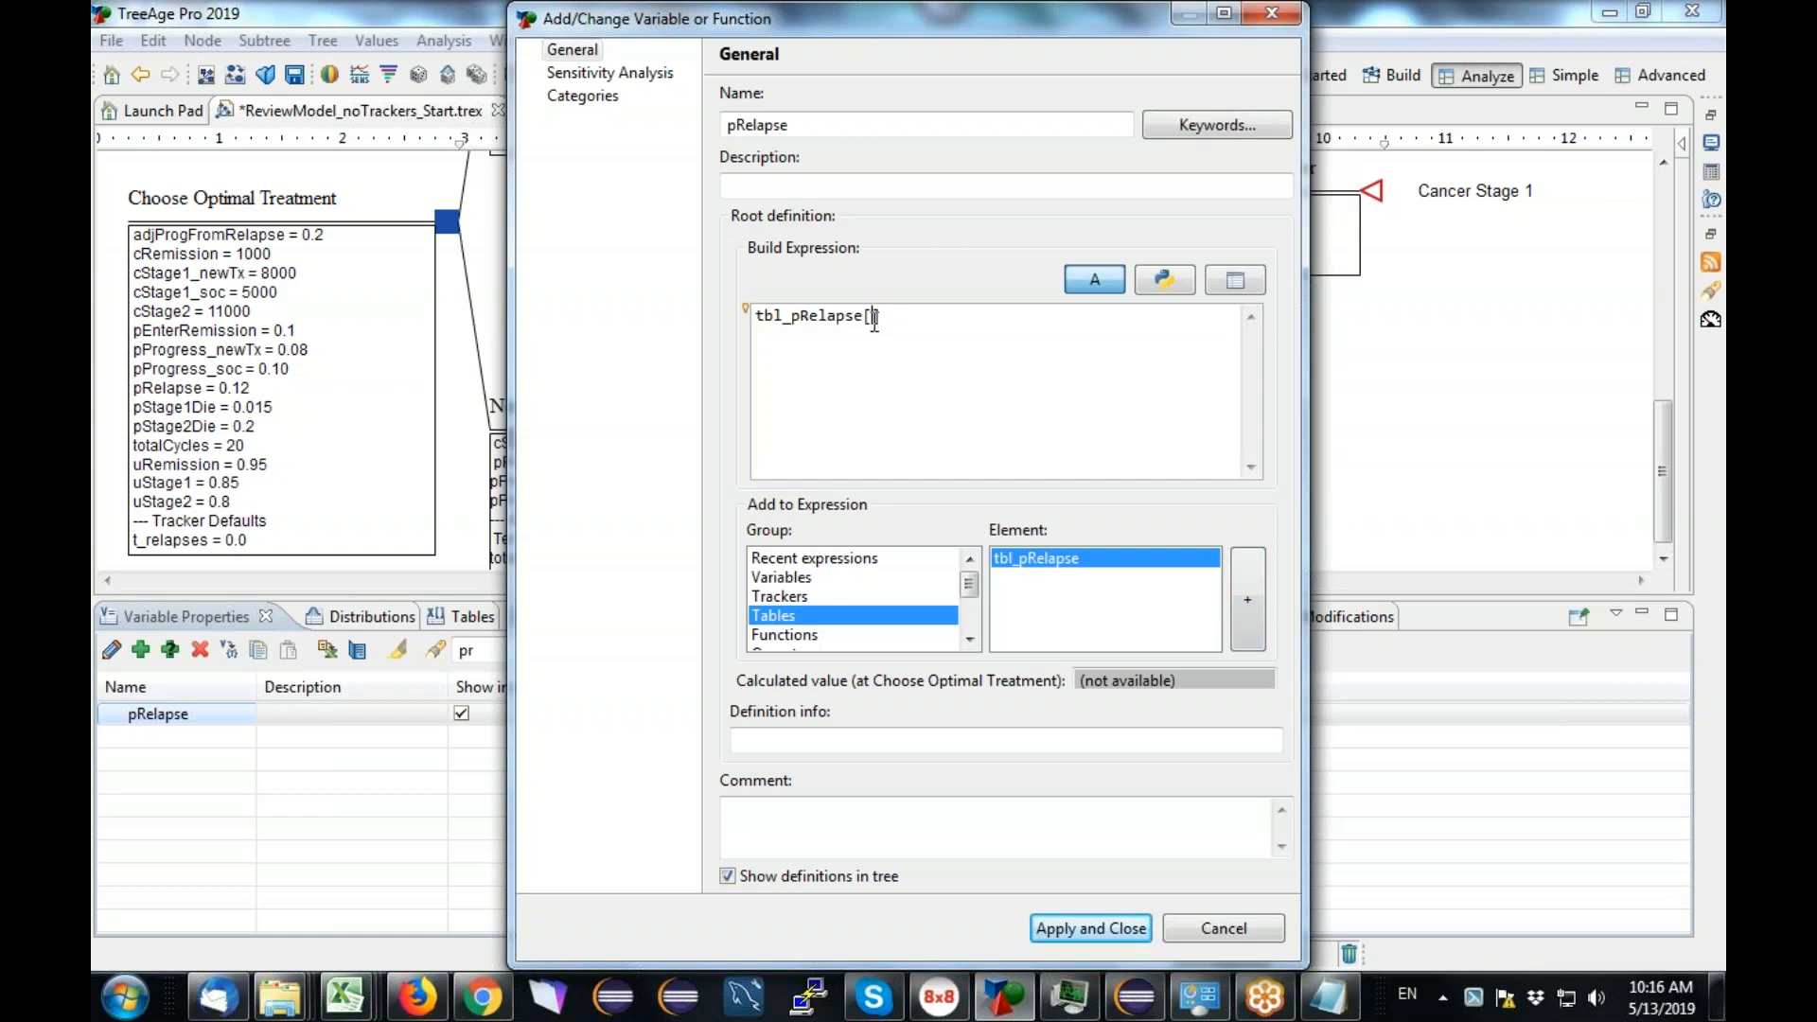
Step: Complete the pRelapse definition as tbl_pRelapse[t_relapses] using the tracker as index, accept it, and review the table's rows
click(793, 596)
click(1019, 561)
click(1251, 611)
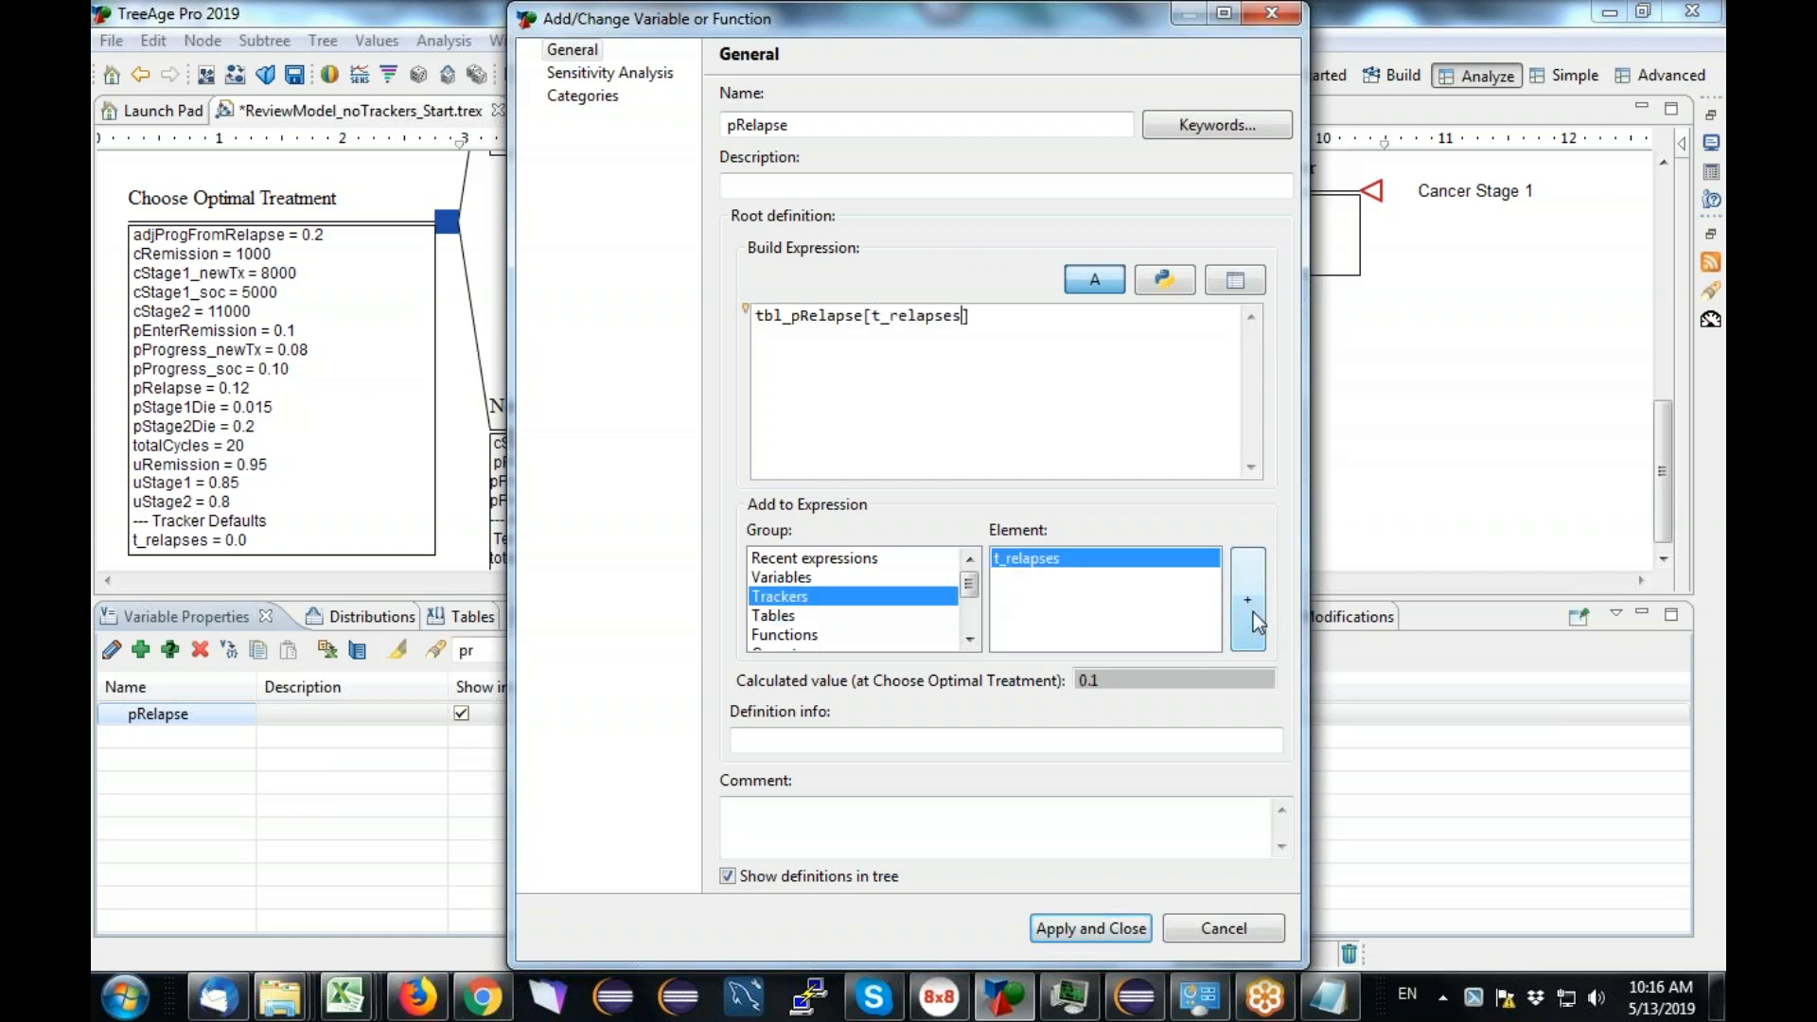
click(1106, 929)
click(458, 613)
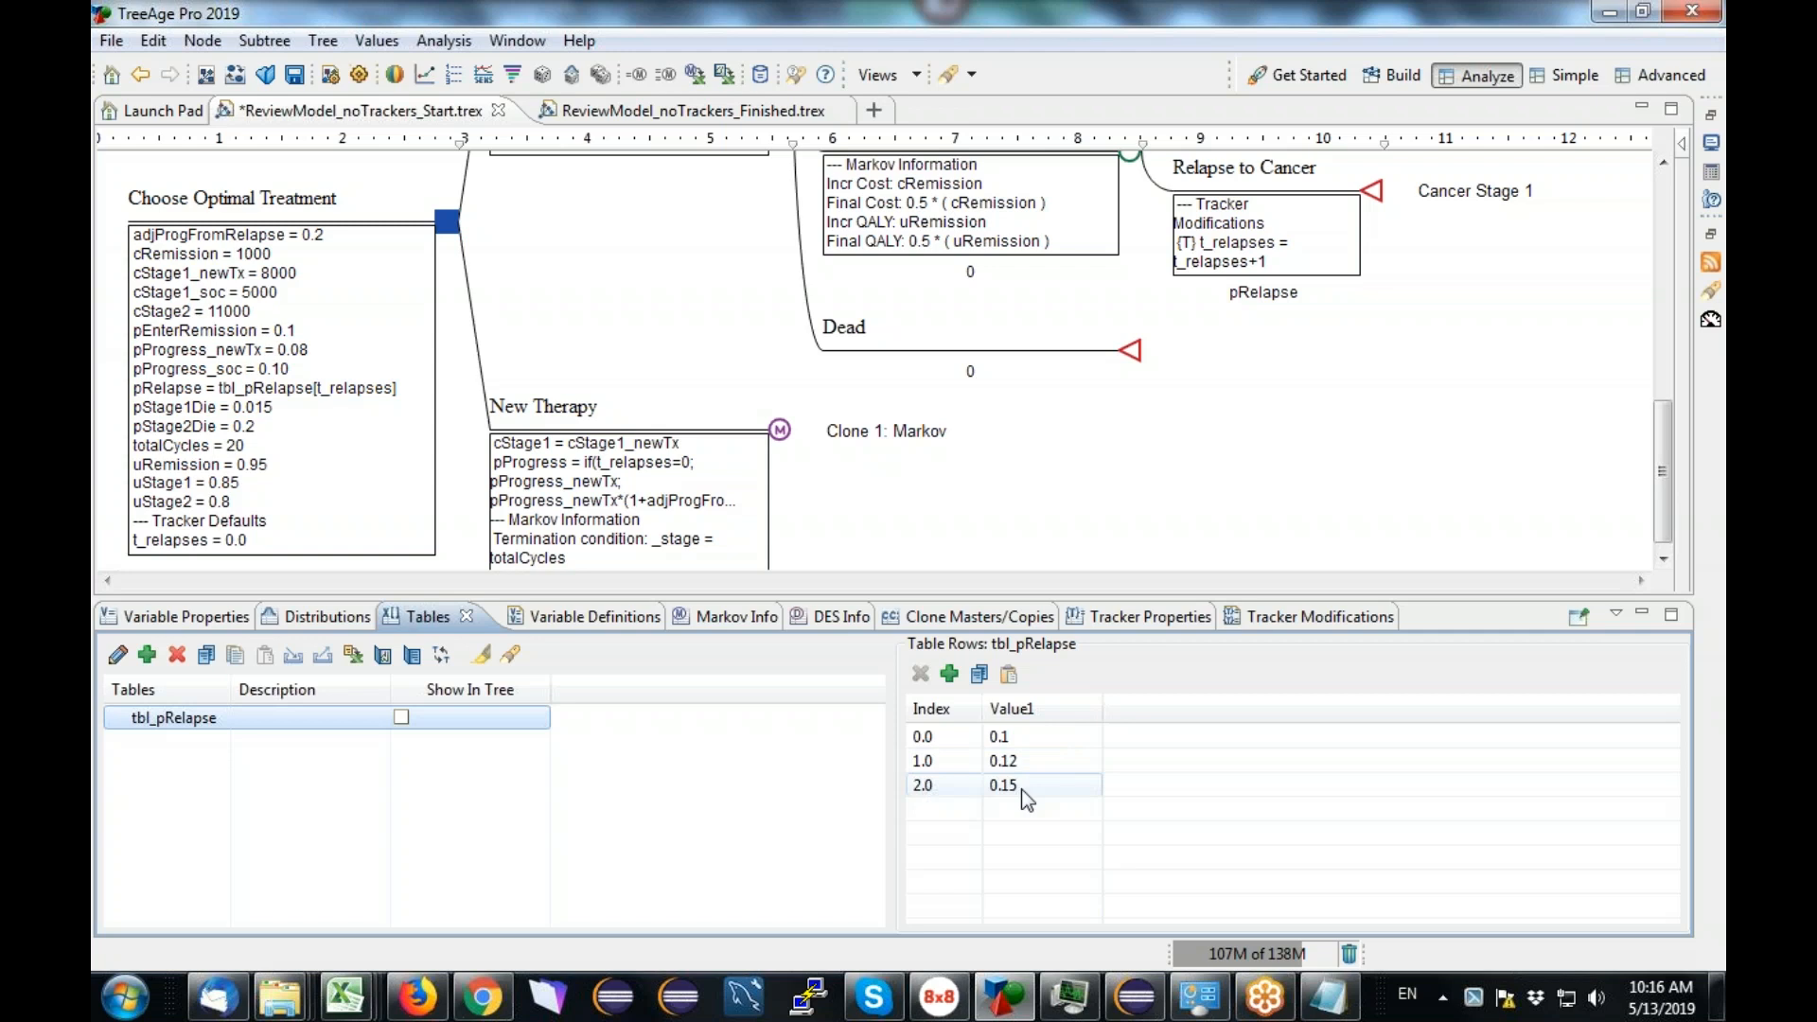
Step: Switch to the ReviewModel_noTrackers_Finished.trex model, enlarge the tree area, and show the variable properties for the root node
click(644, 112)
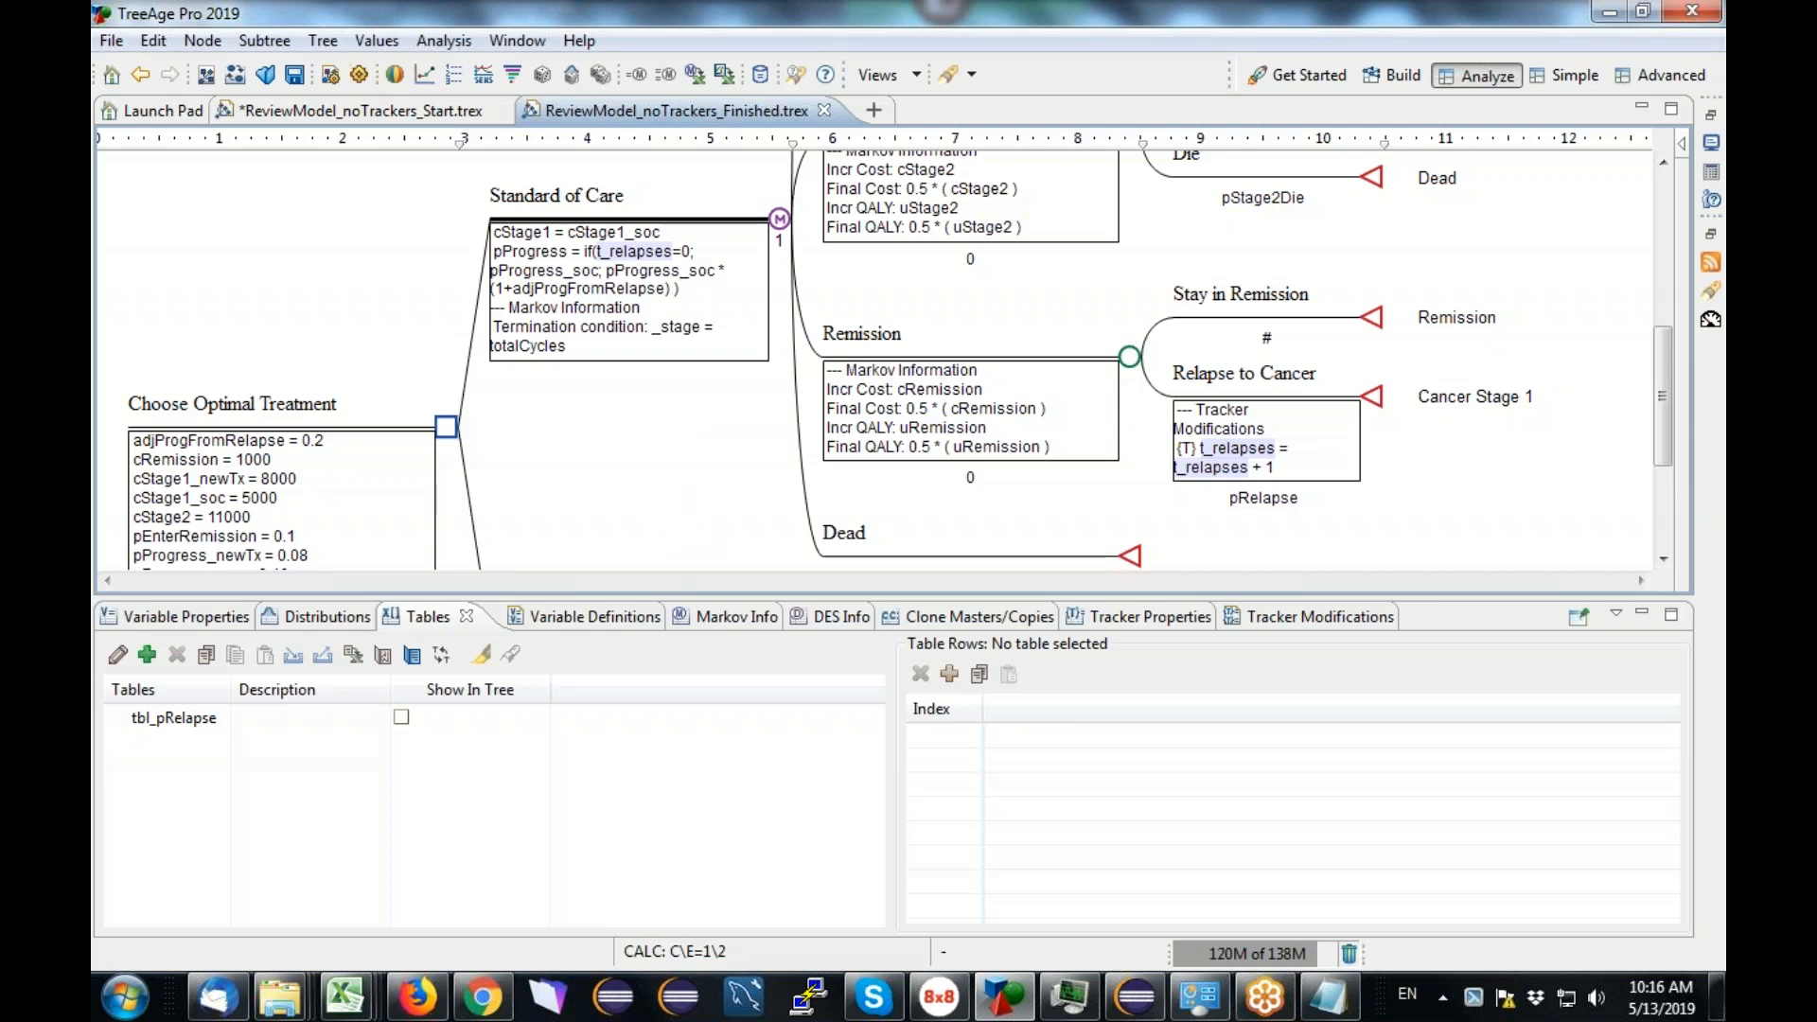
drag(660, 611, 653, 699)
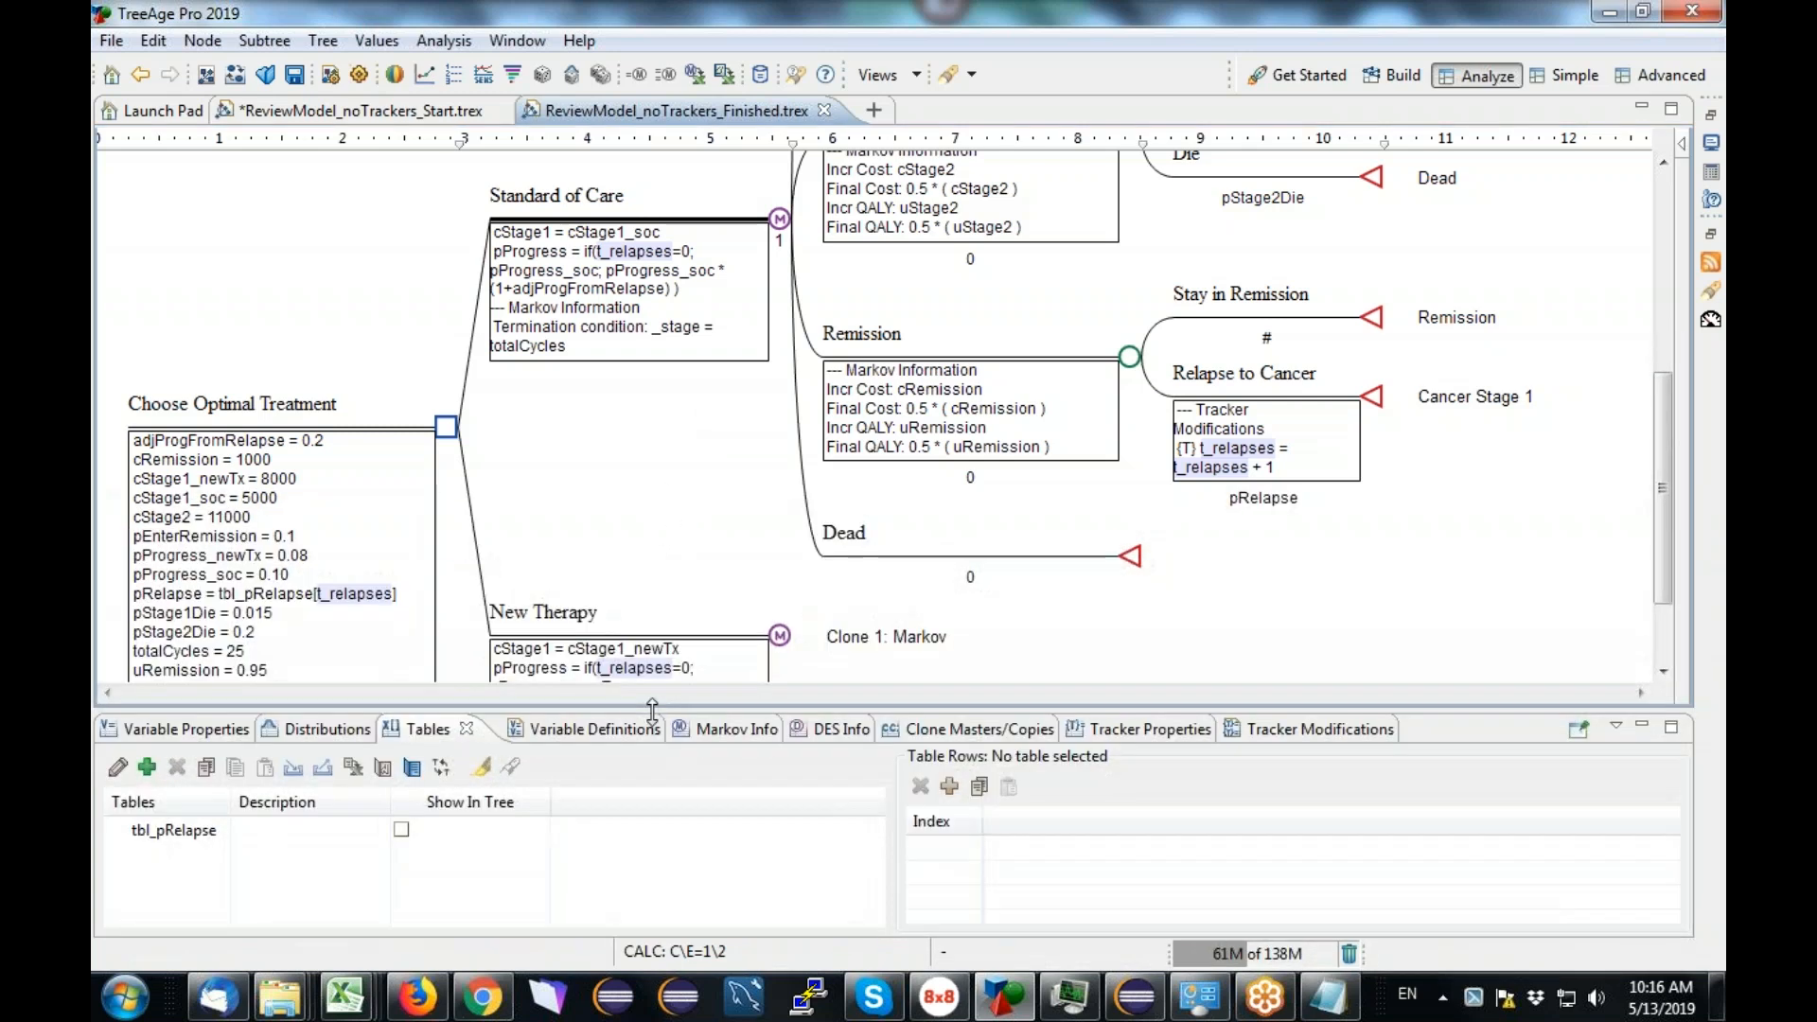
click(448, 432)
scroll(450, 438, down, 3)
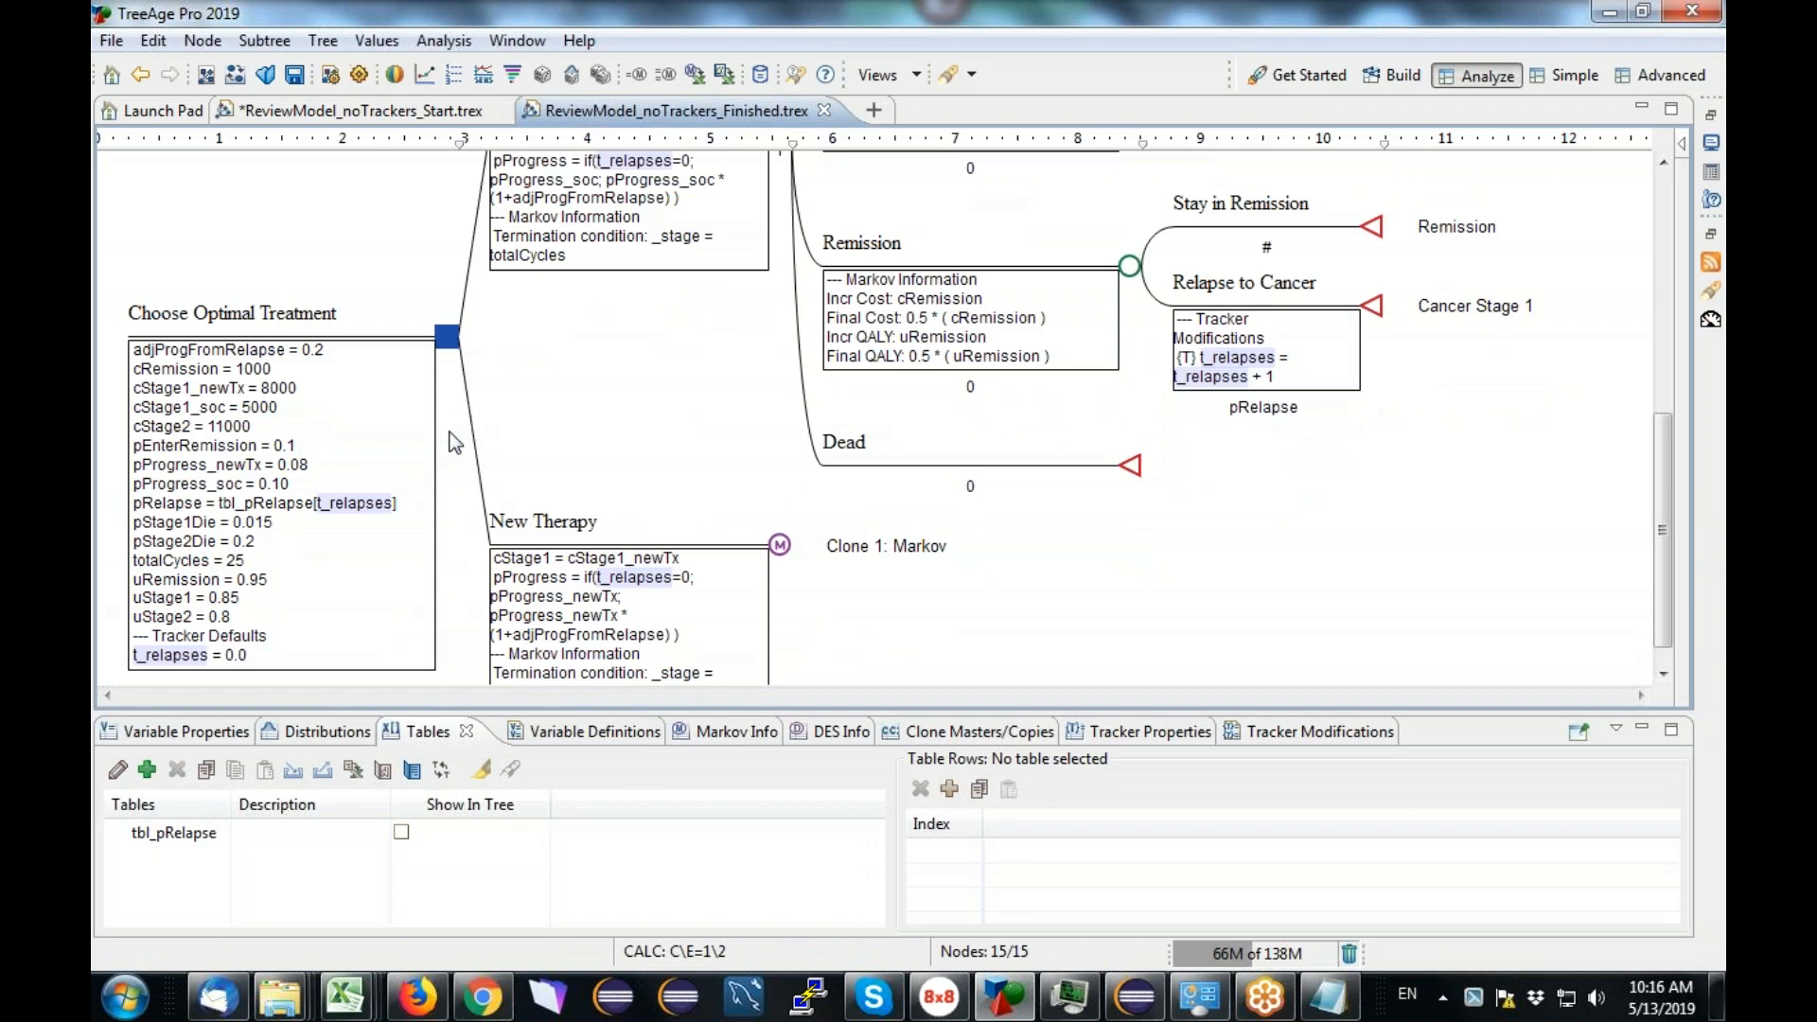
click(207, 734)
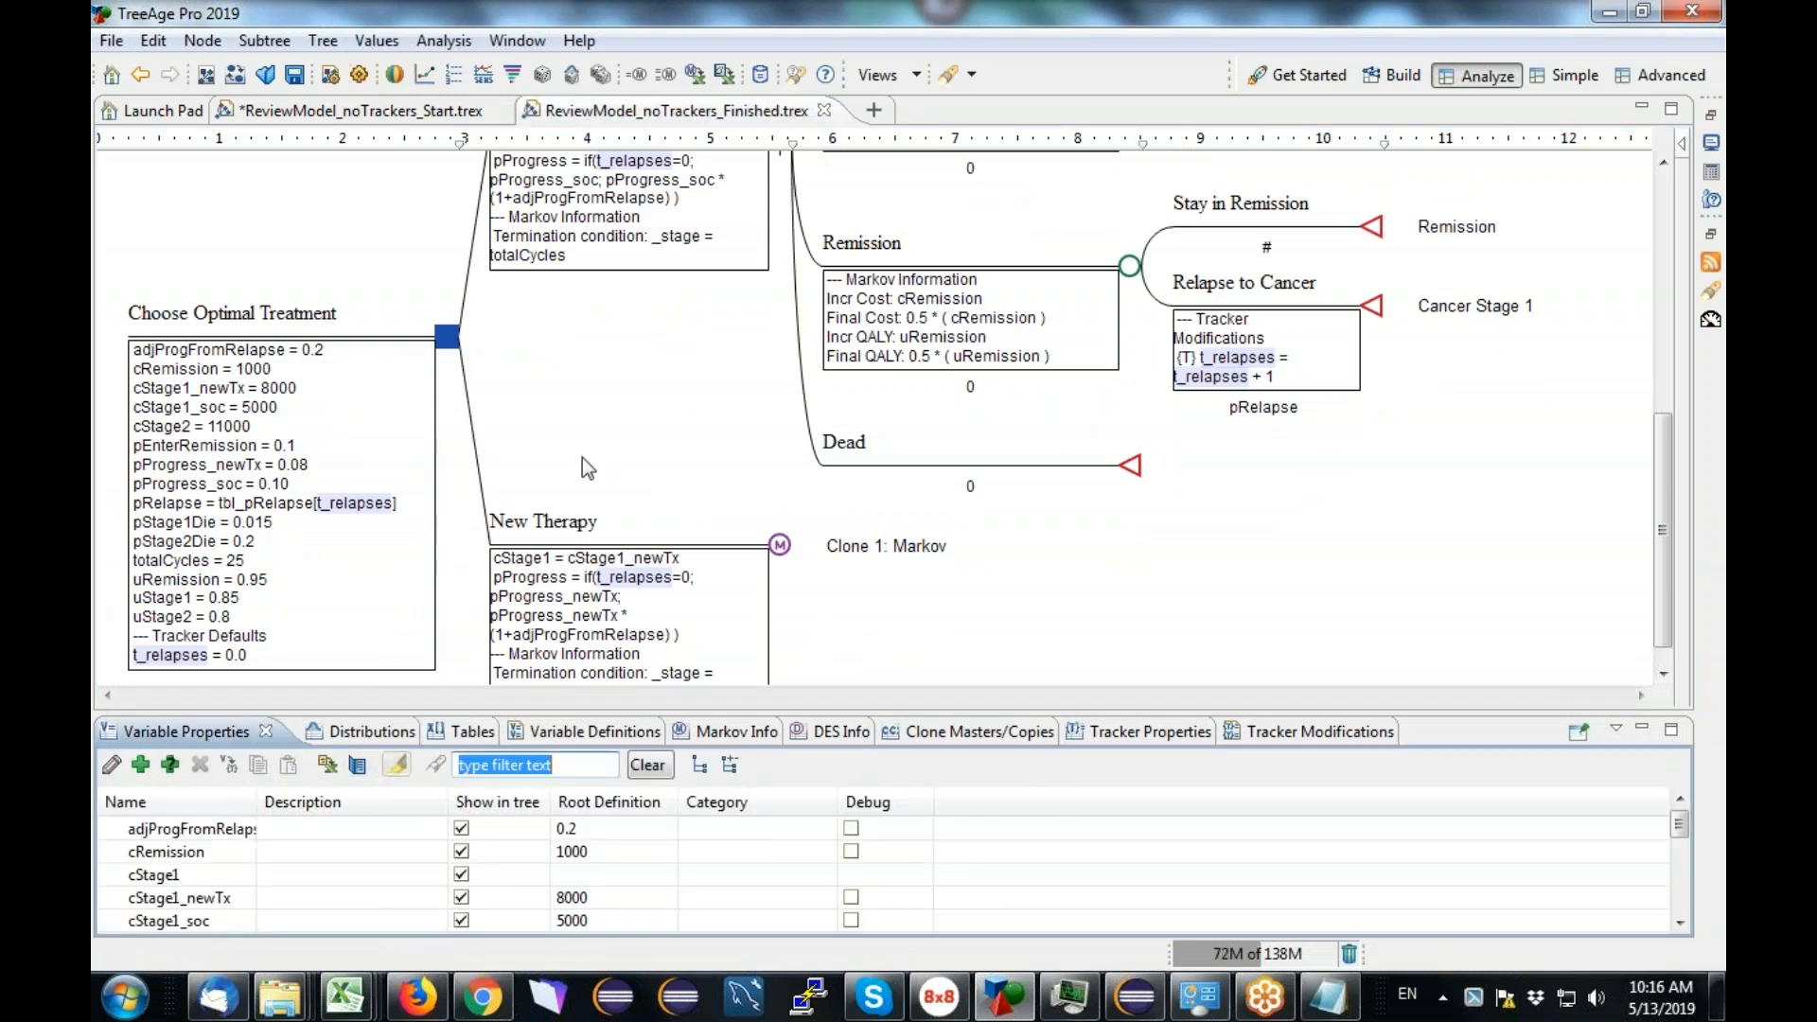
click(396, 765)
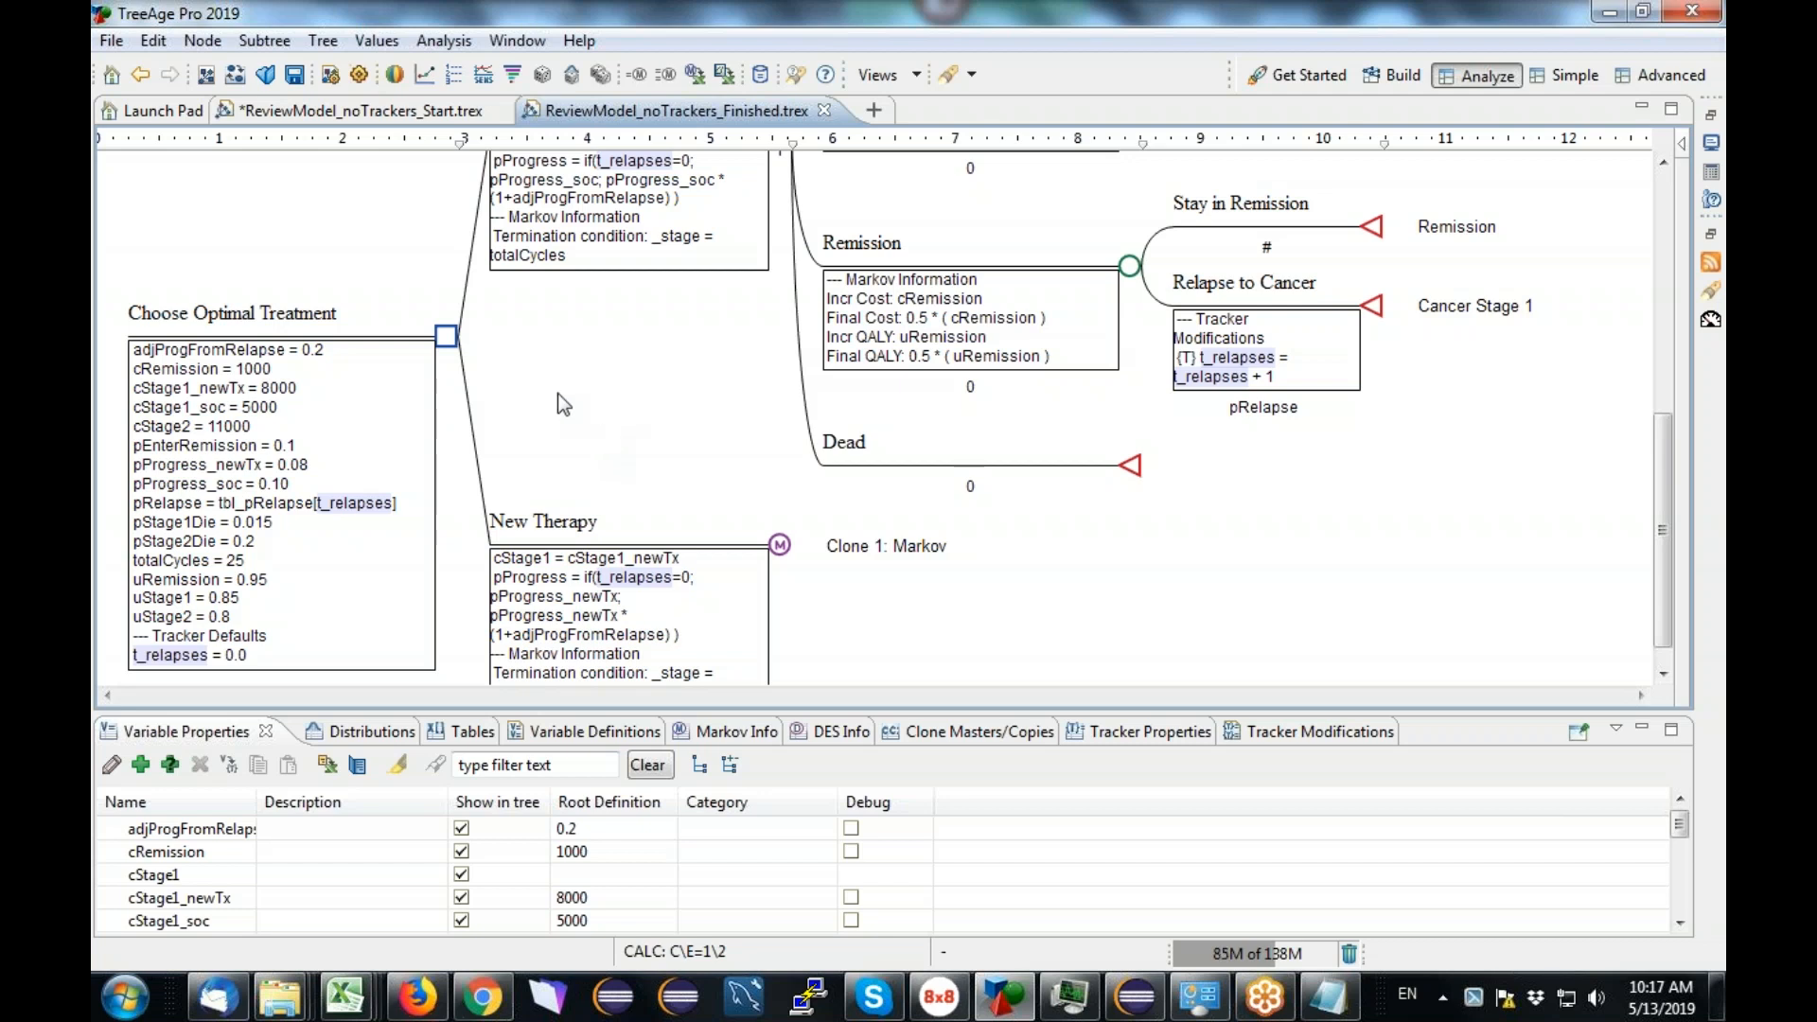
Step: Run a 10,000-trial Monte Carlo microsimulation from the Choose Optimal Treatment node and show its cost-effectiveness rankings
click(448, 337)
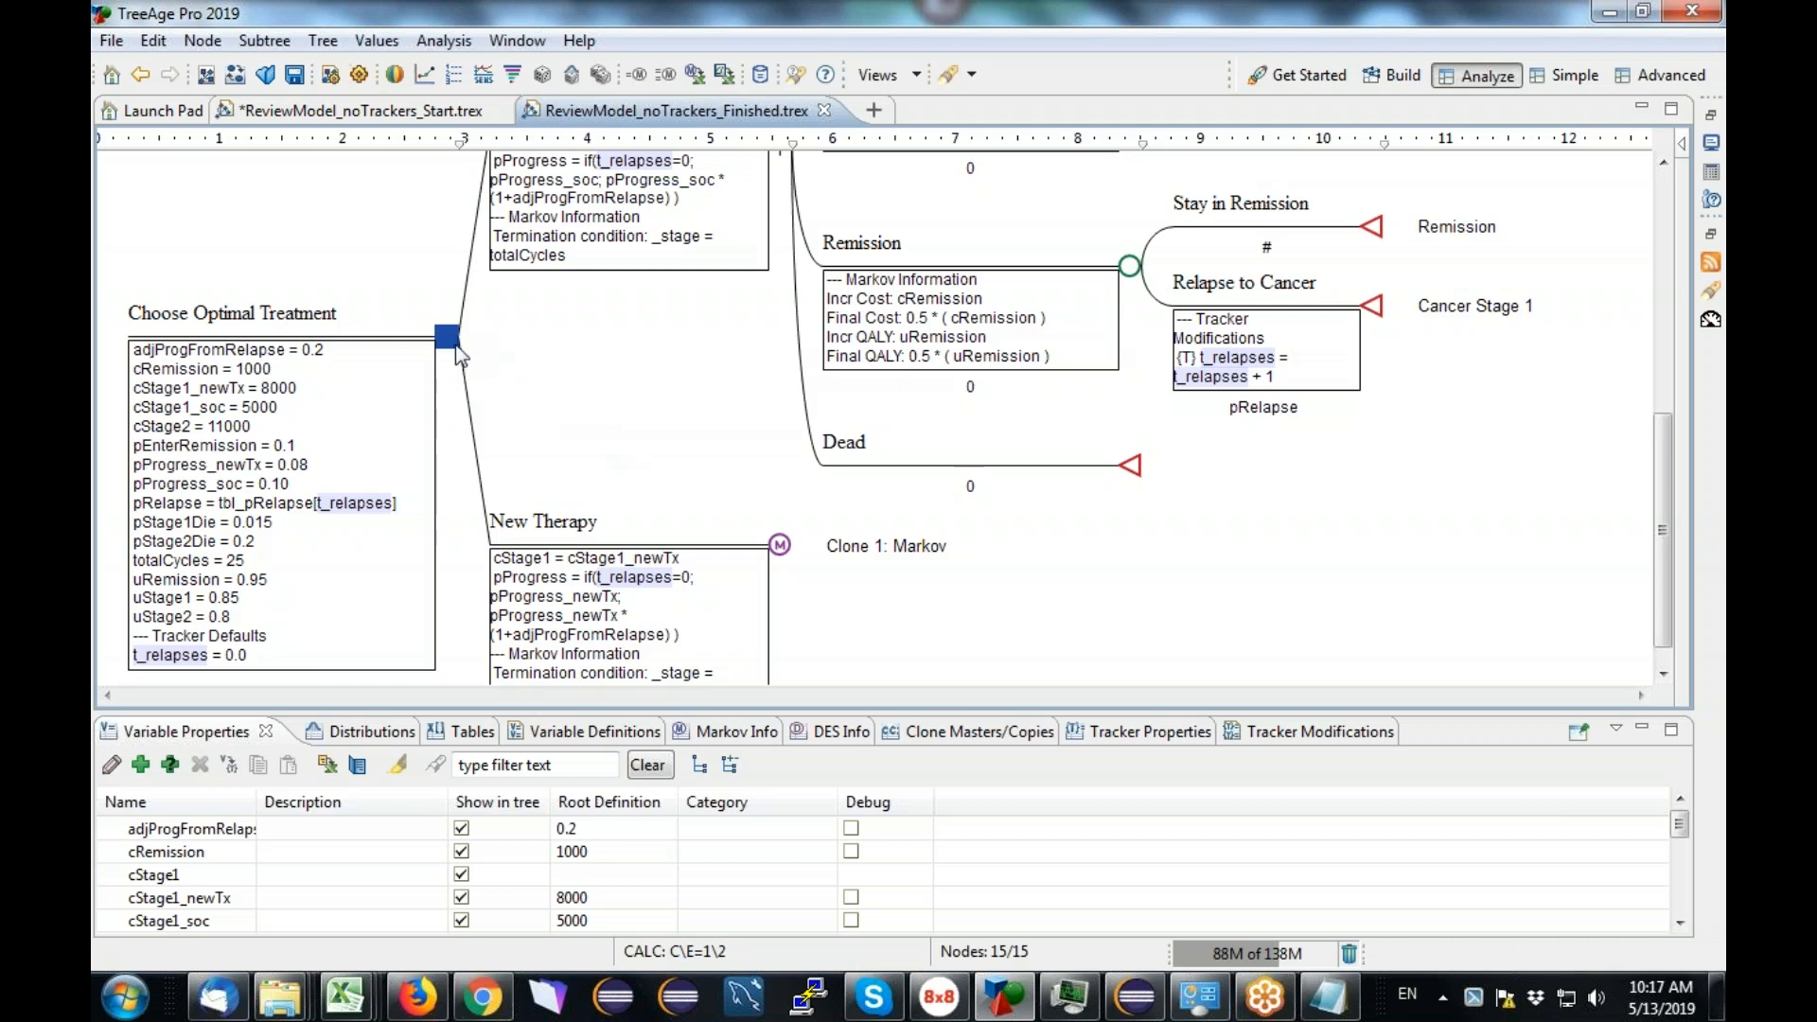
click(454, 76)
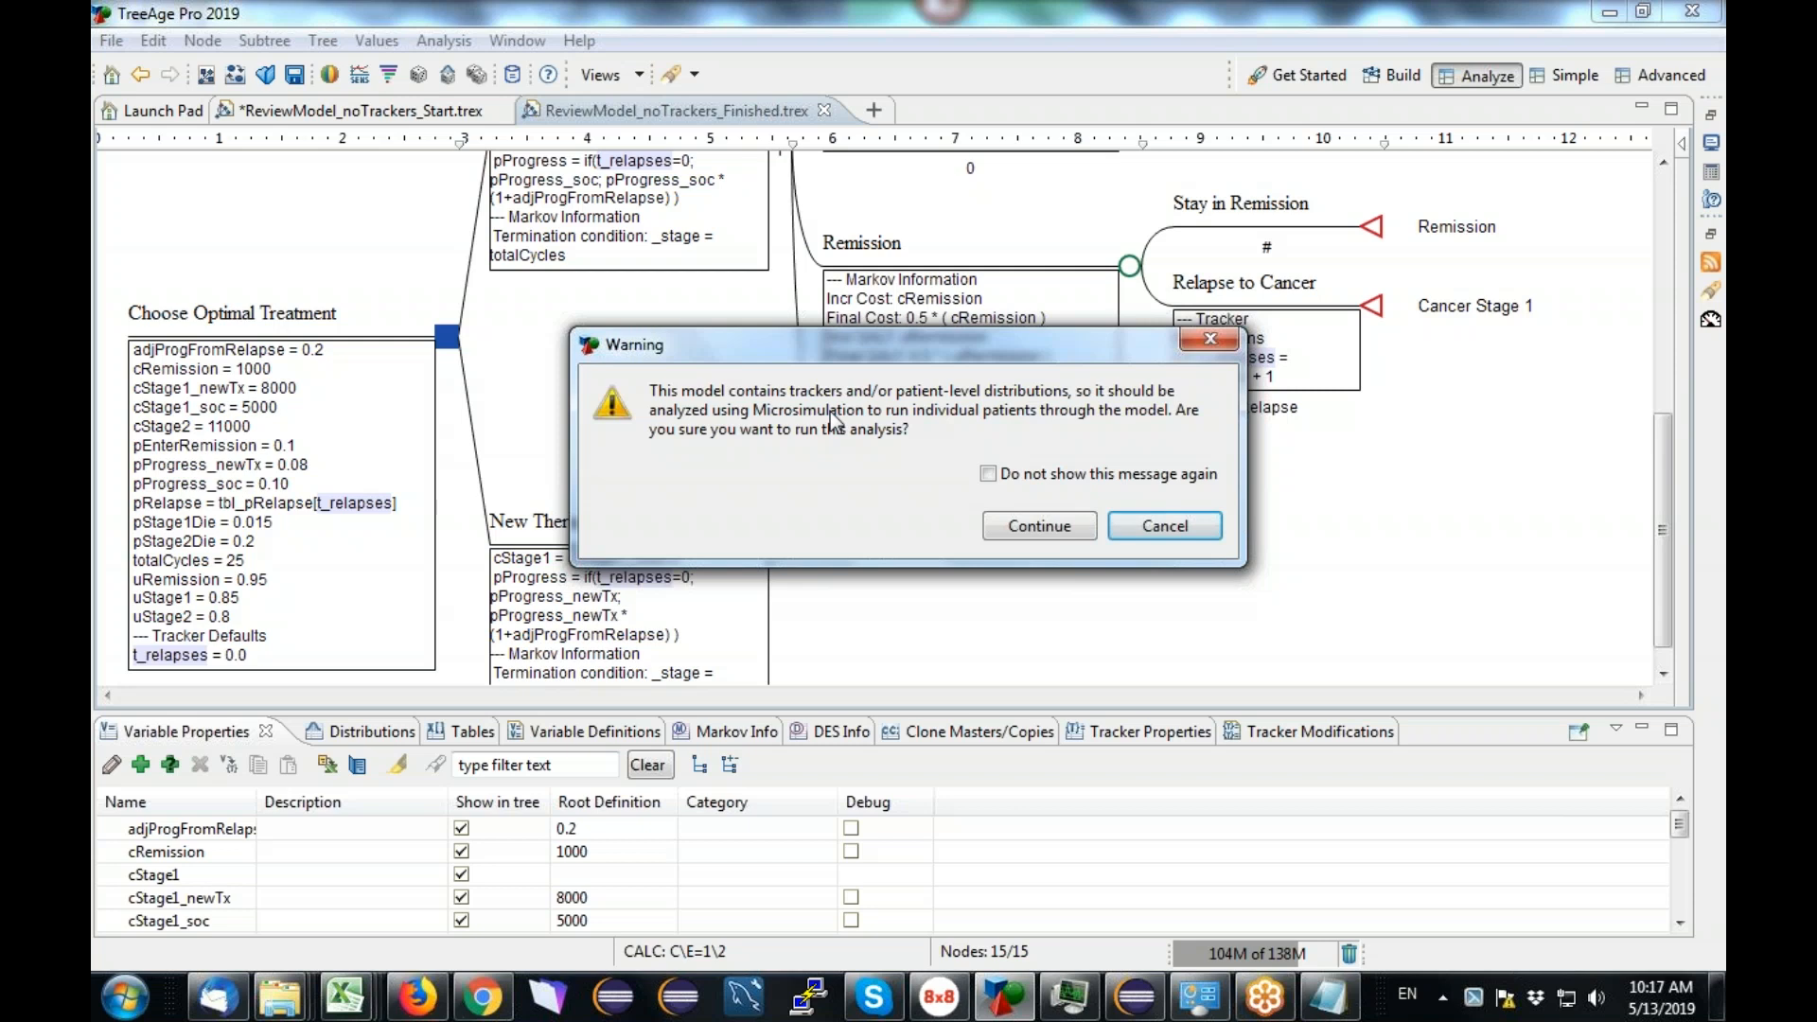
click(1174, 530)
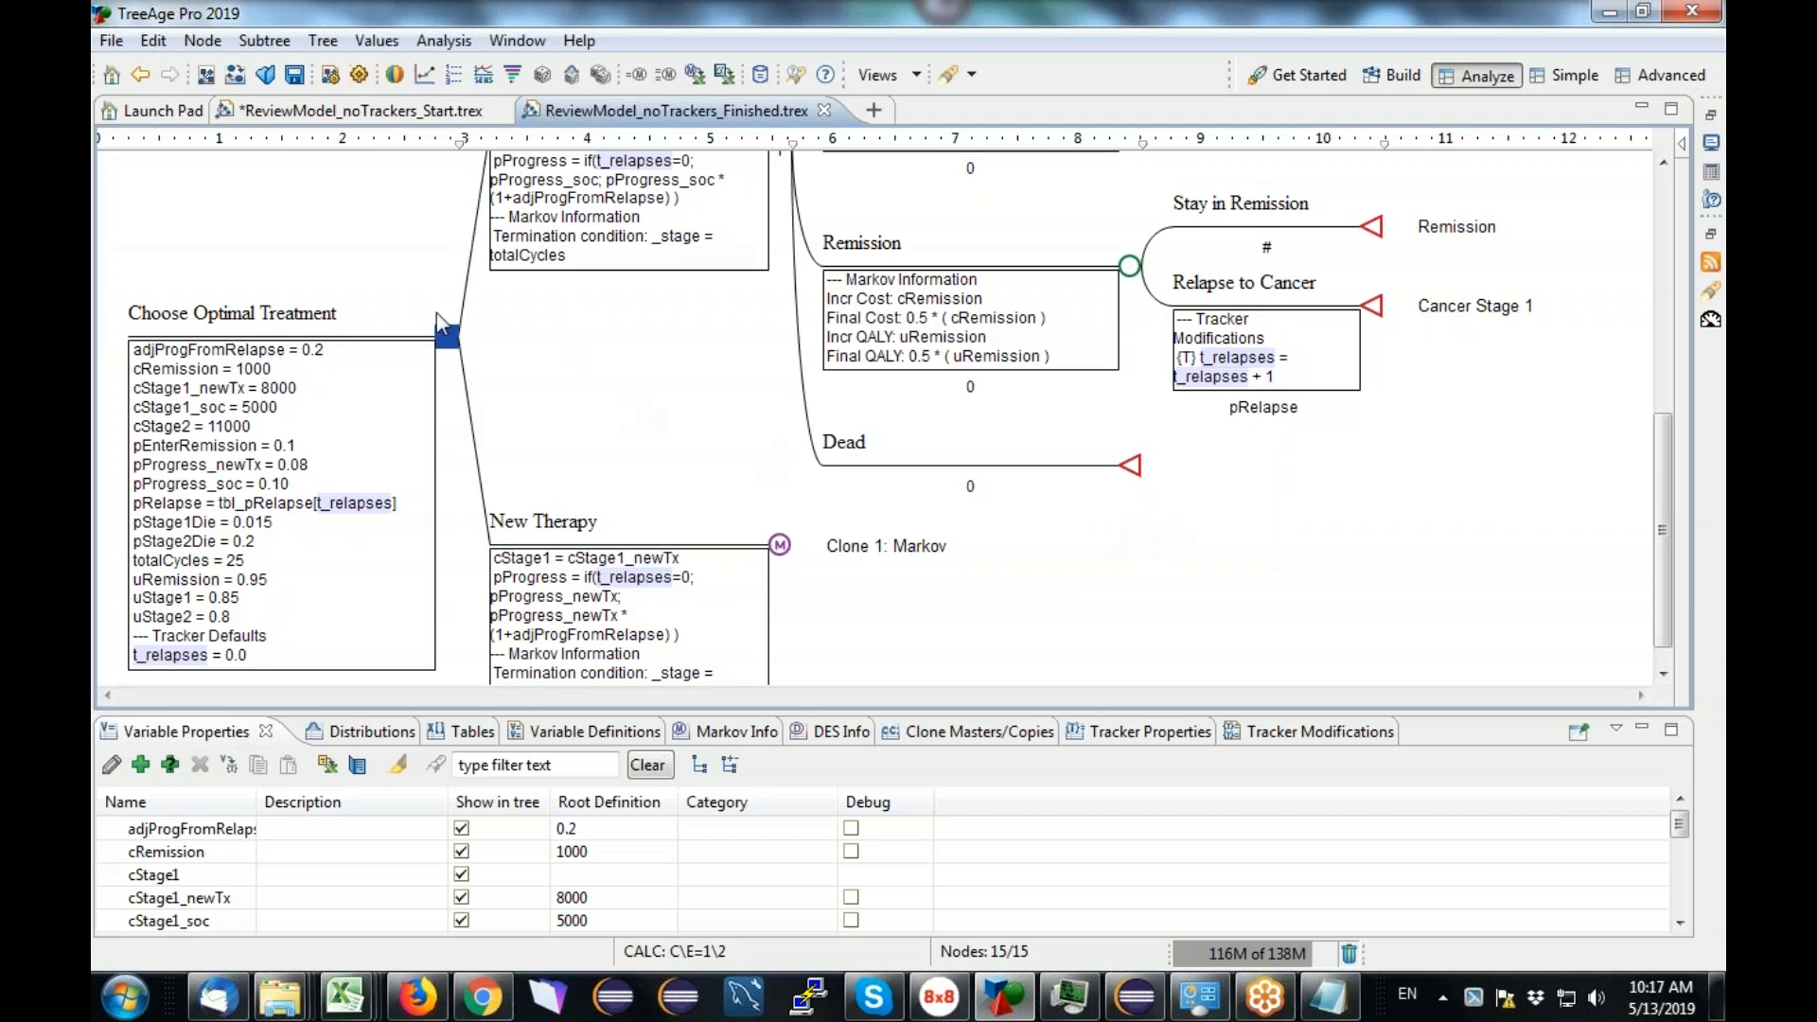
click(542, 75)
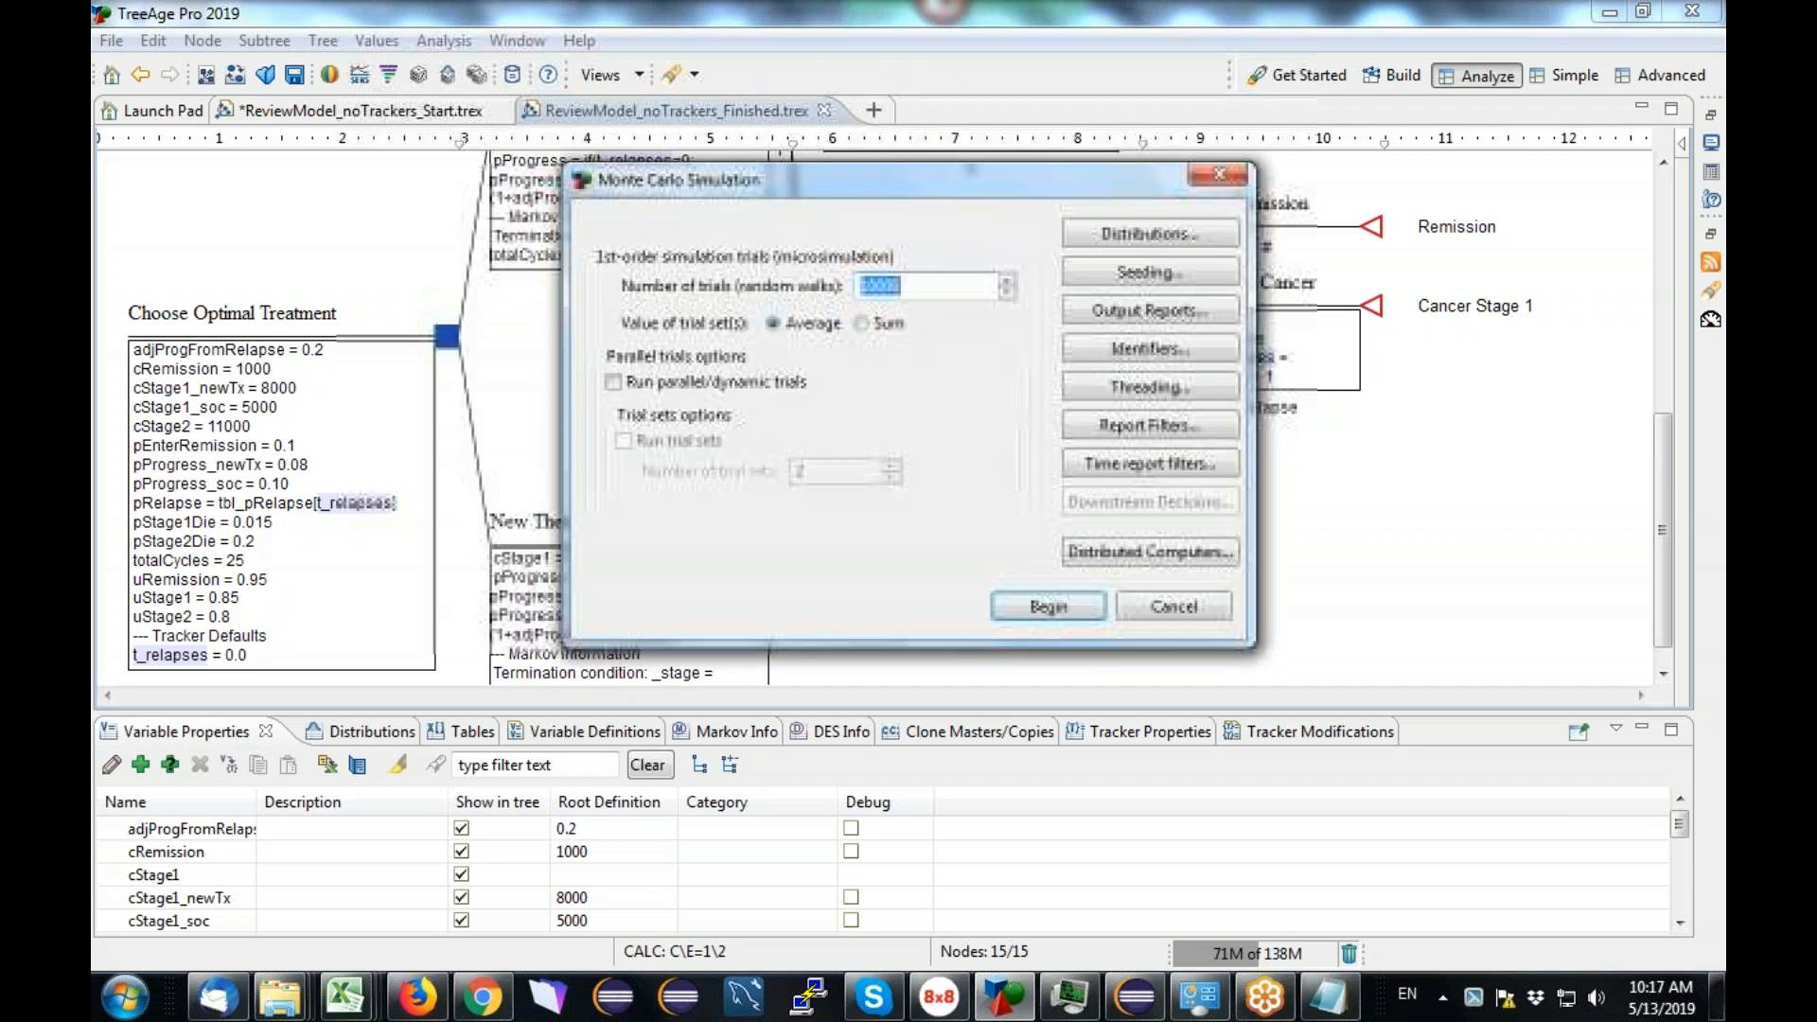
click(1071, 611)
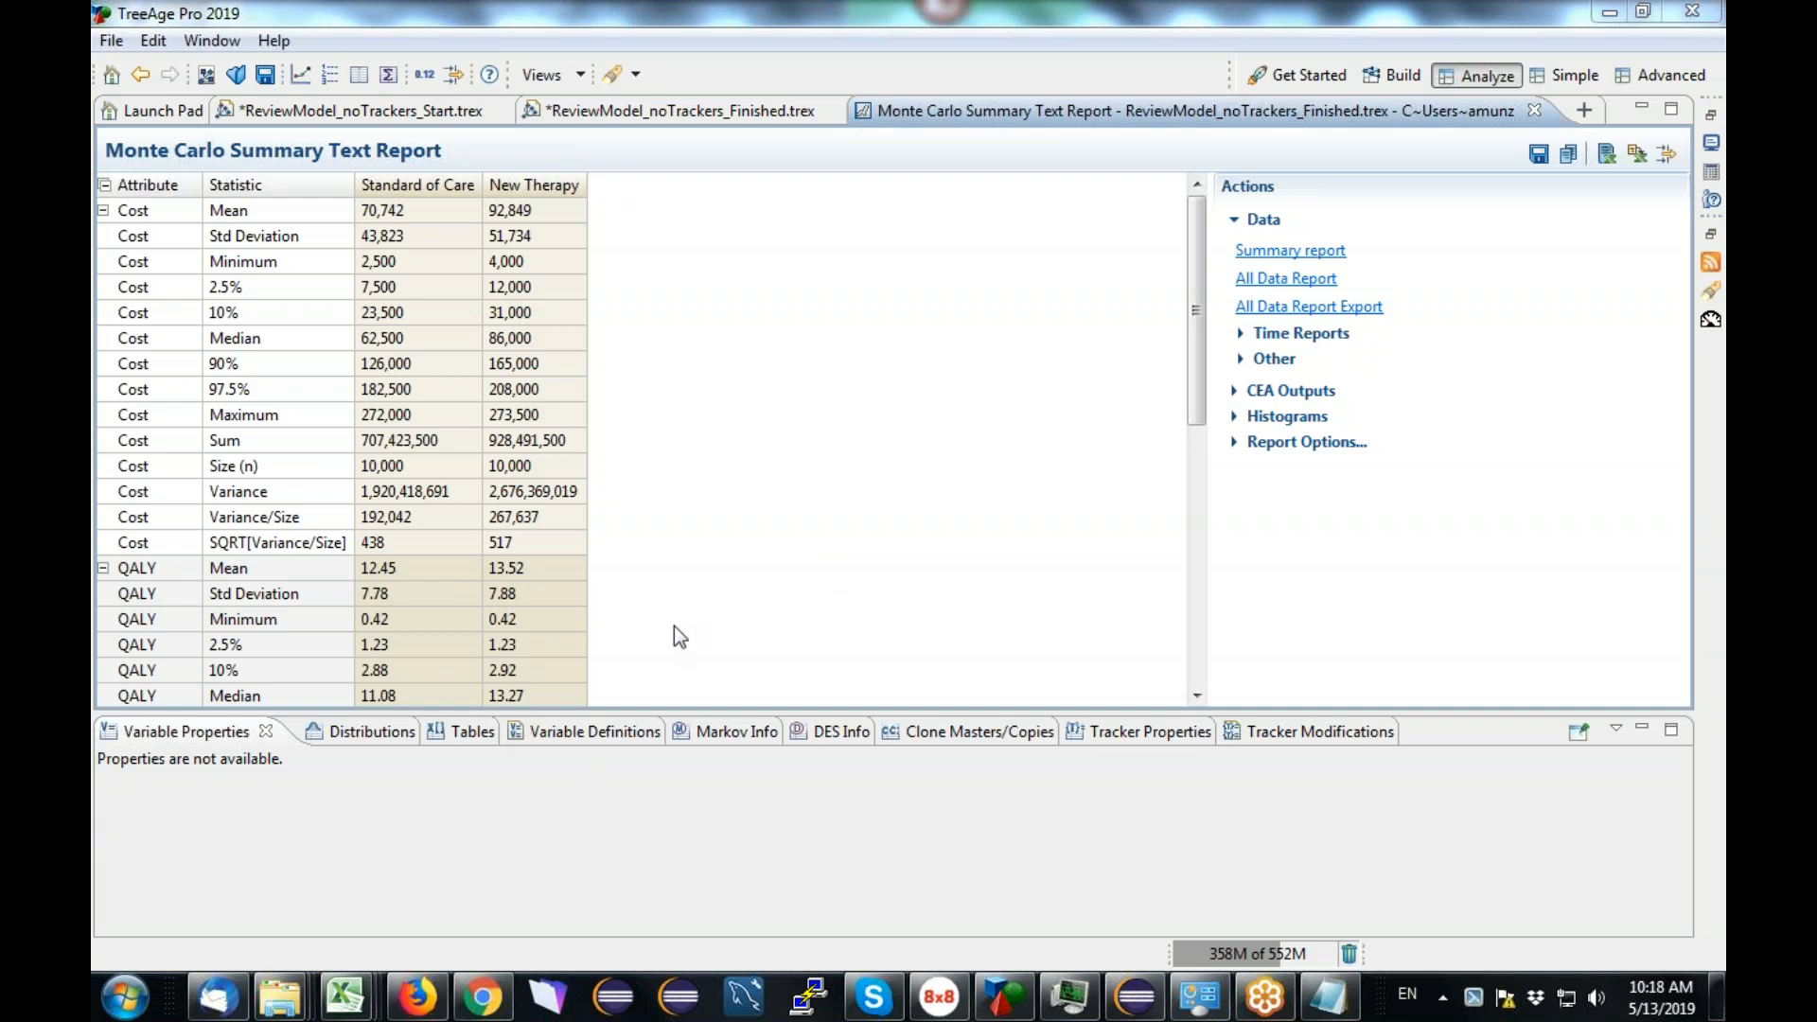
click(1235, 392)
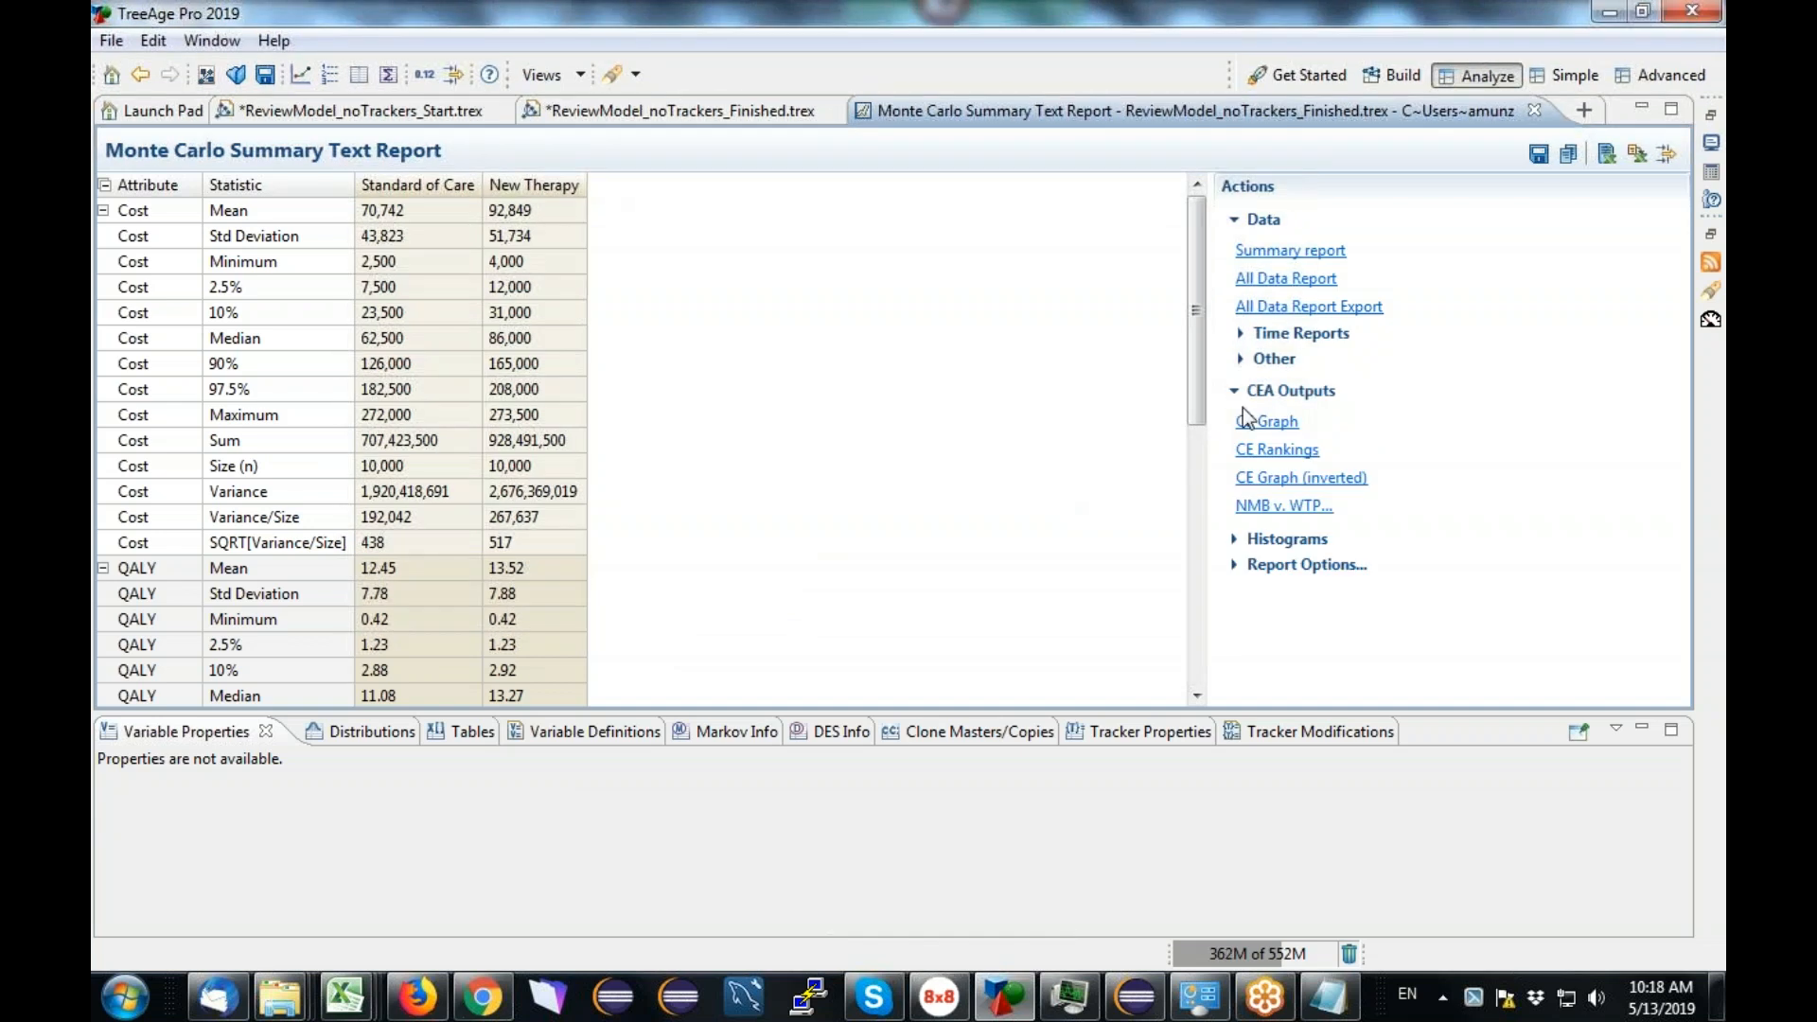
click(1278, 450)
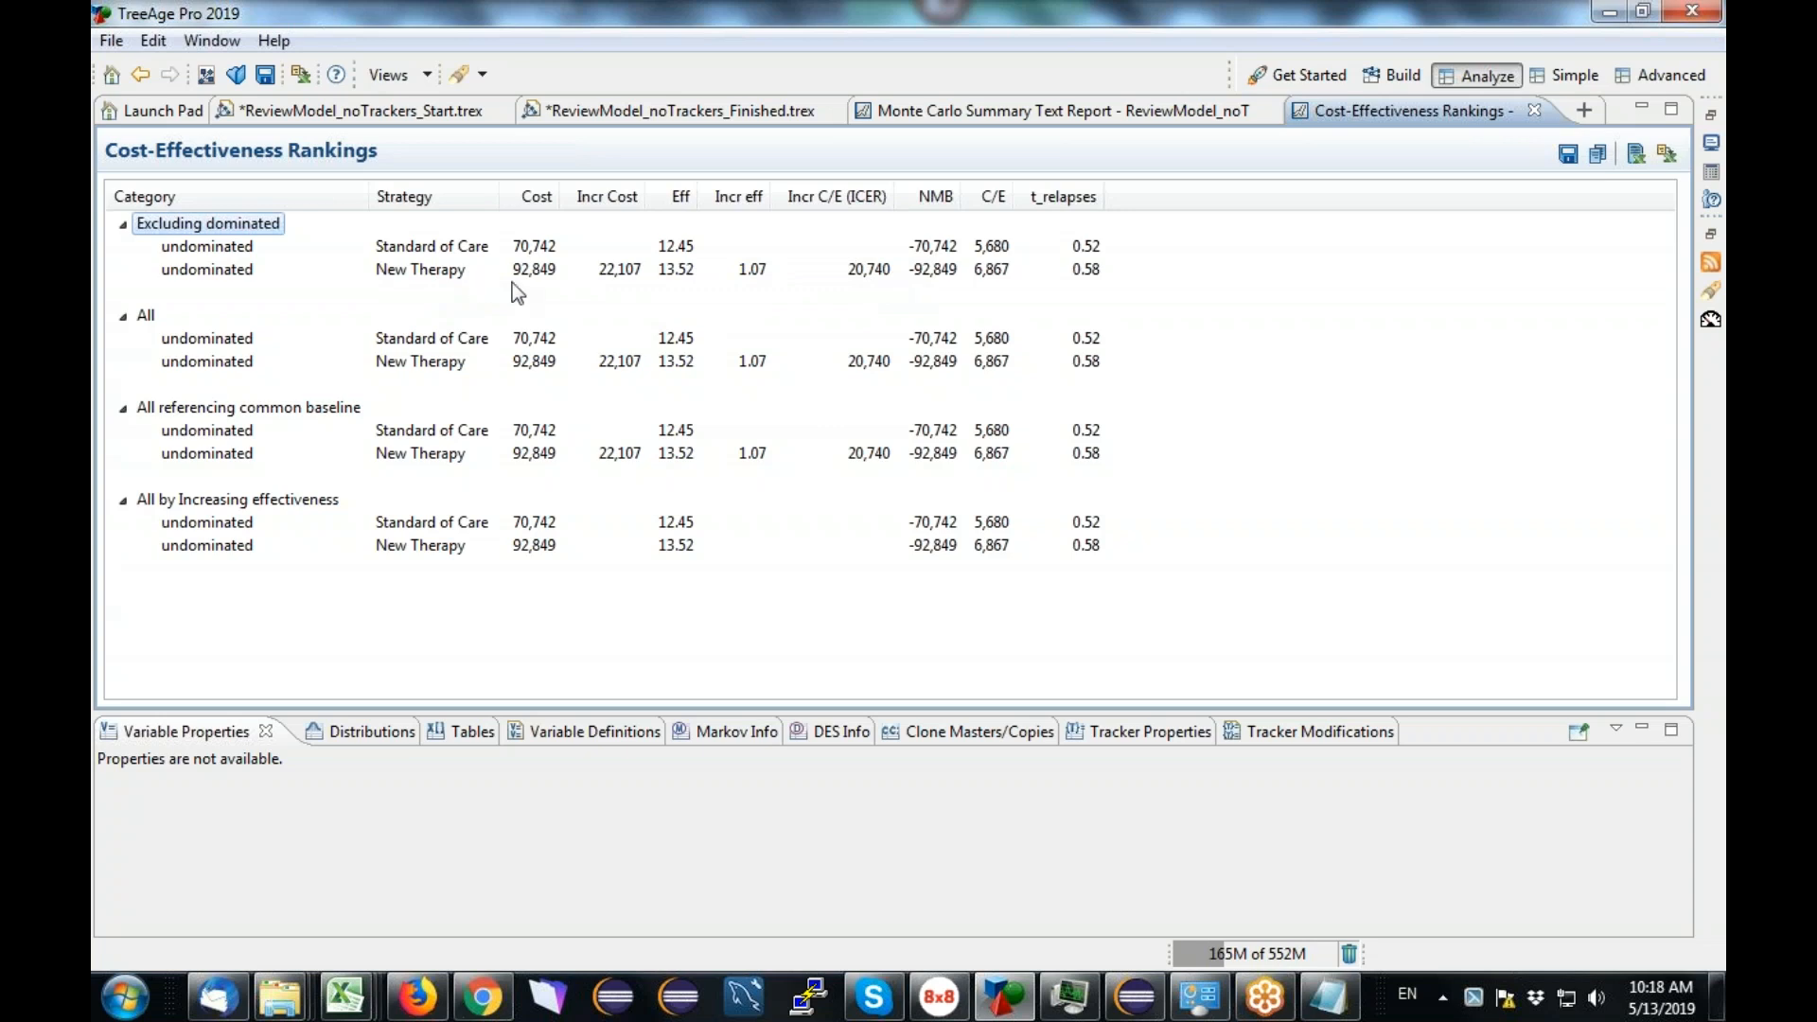
Step: Examine where the finished model uses pRelapse at Relapse to Cancer and pProgress at Progress to Metastases, without changing either probability
click(644, 109)
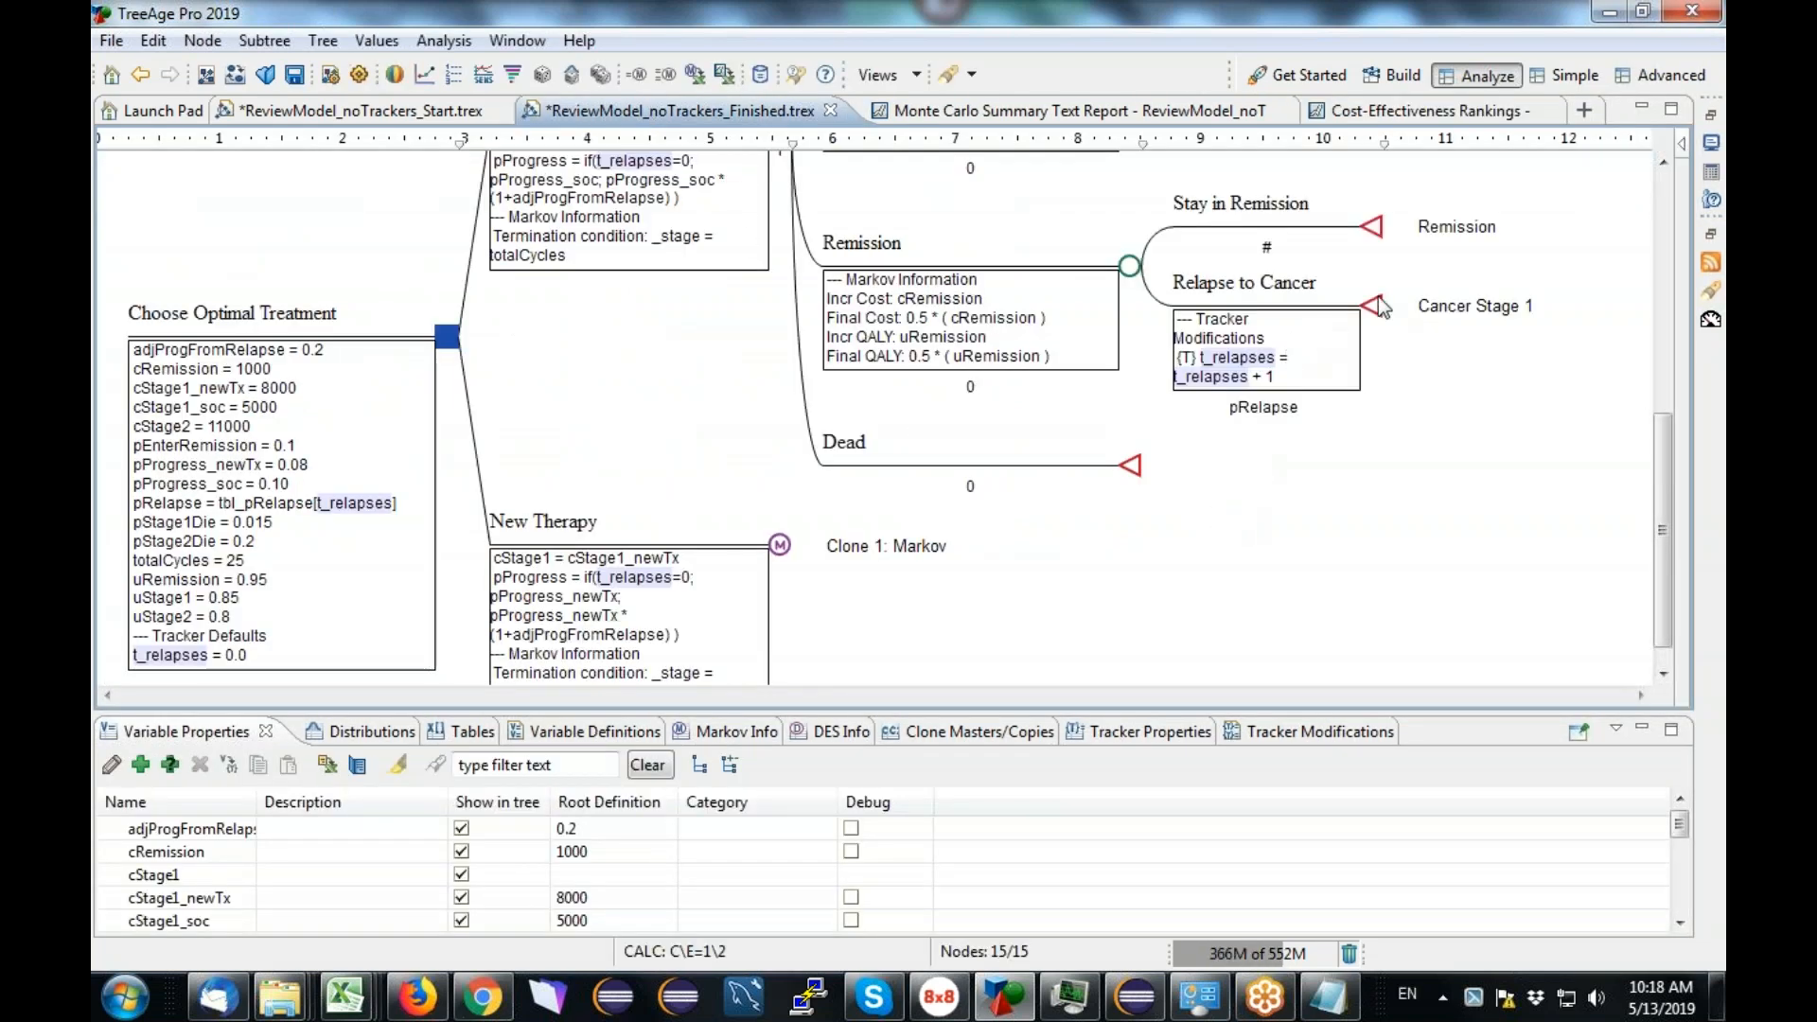
click(1261, 411)
click(1260, 411)
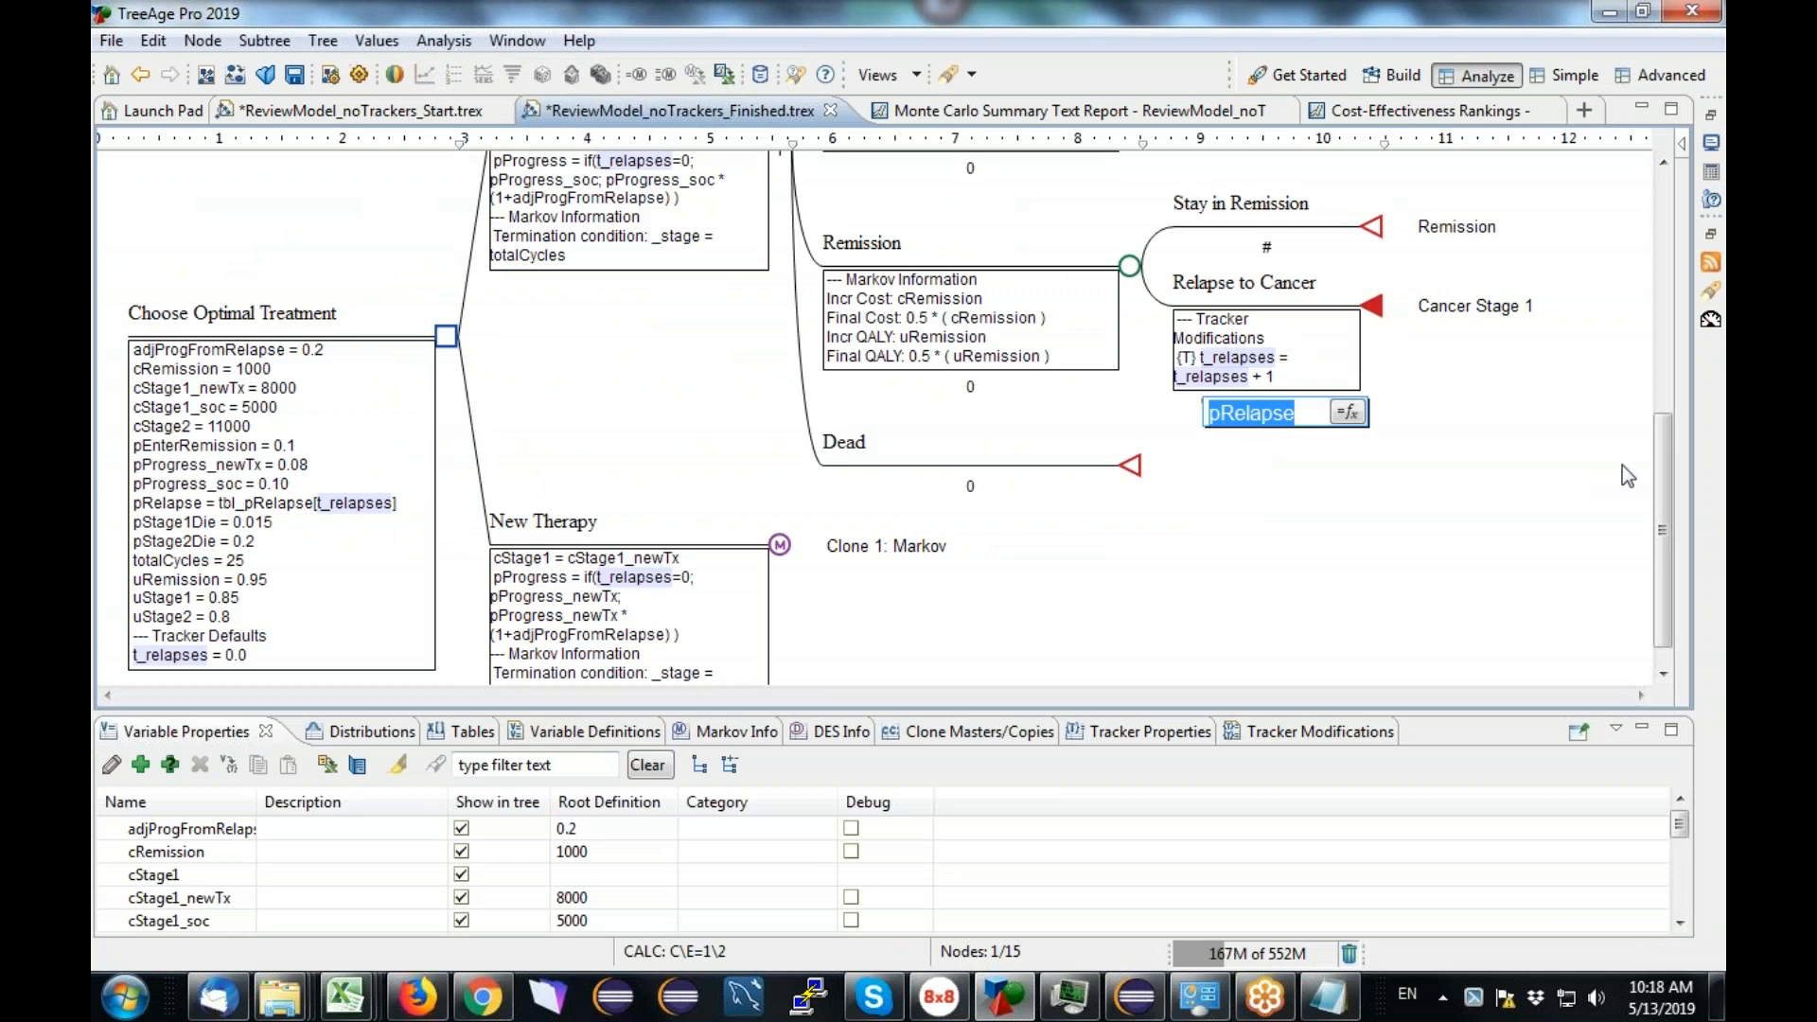
drag(1662, 475, 1662, 247)
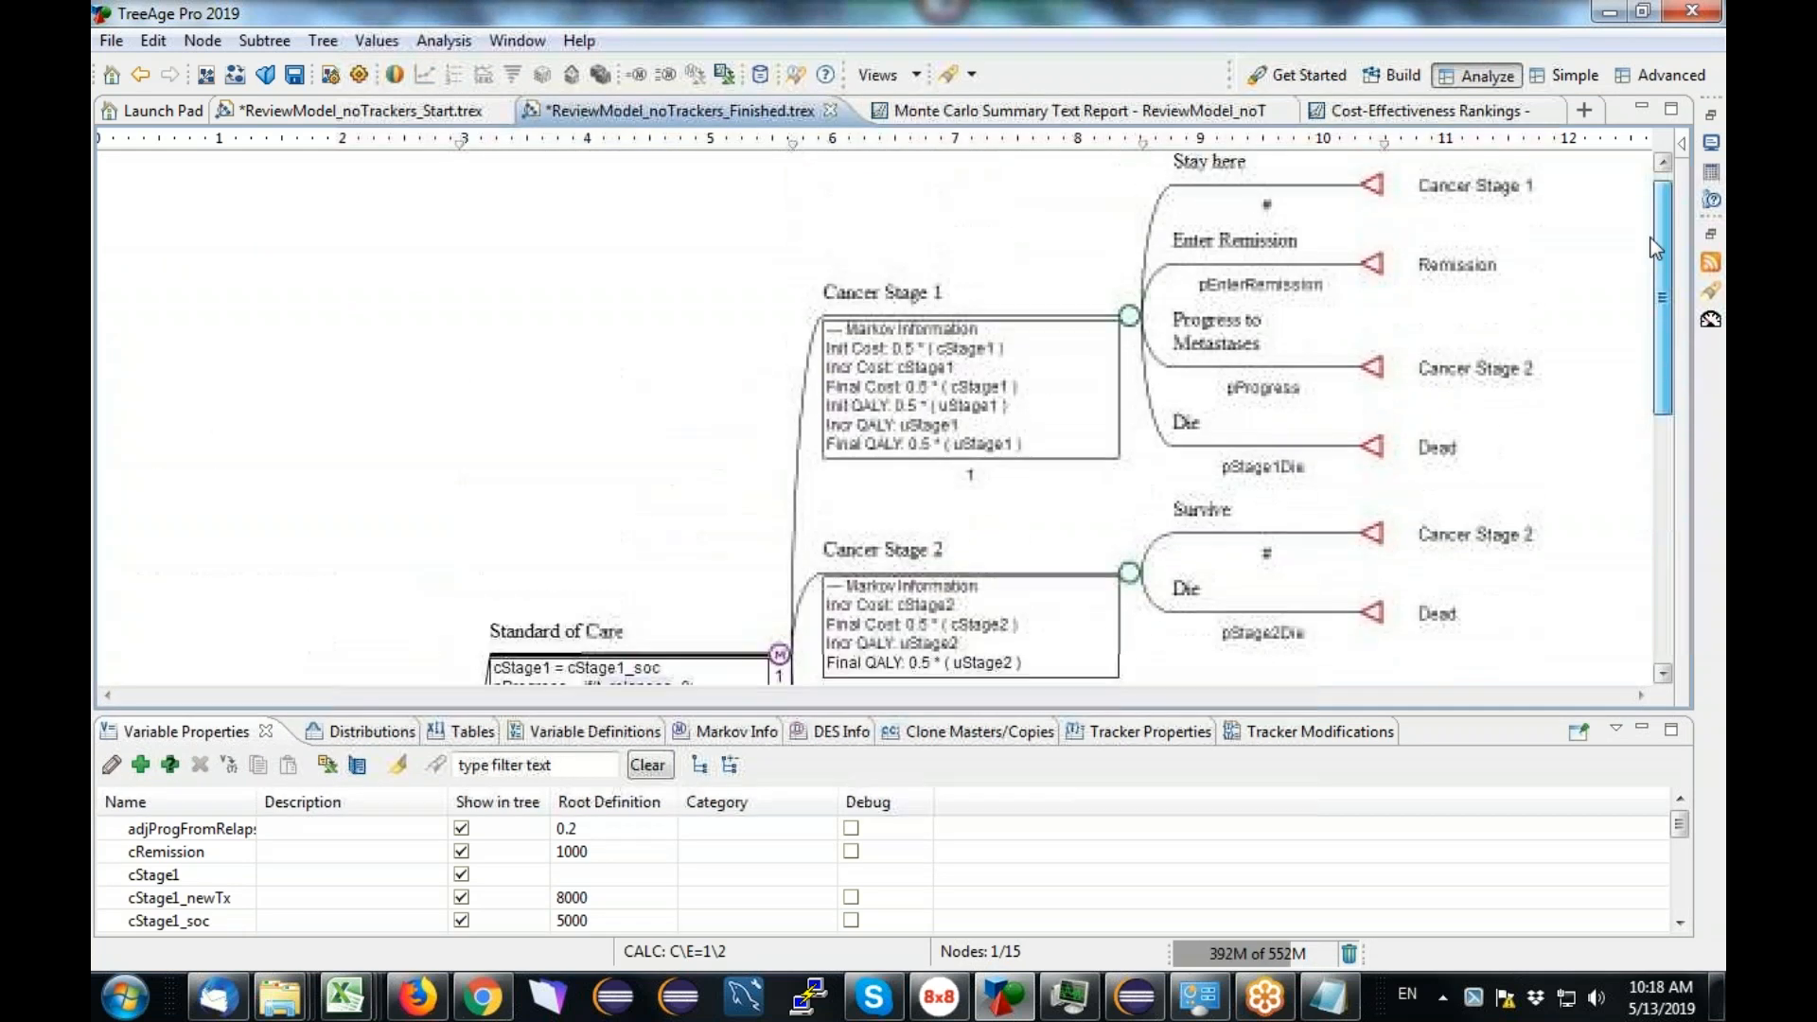
click(1259, 412)
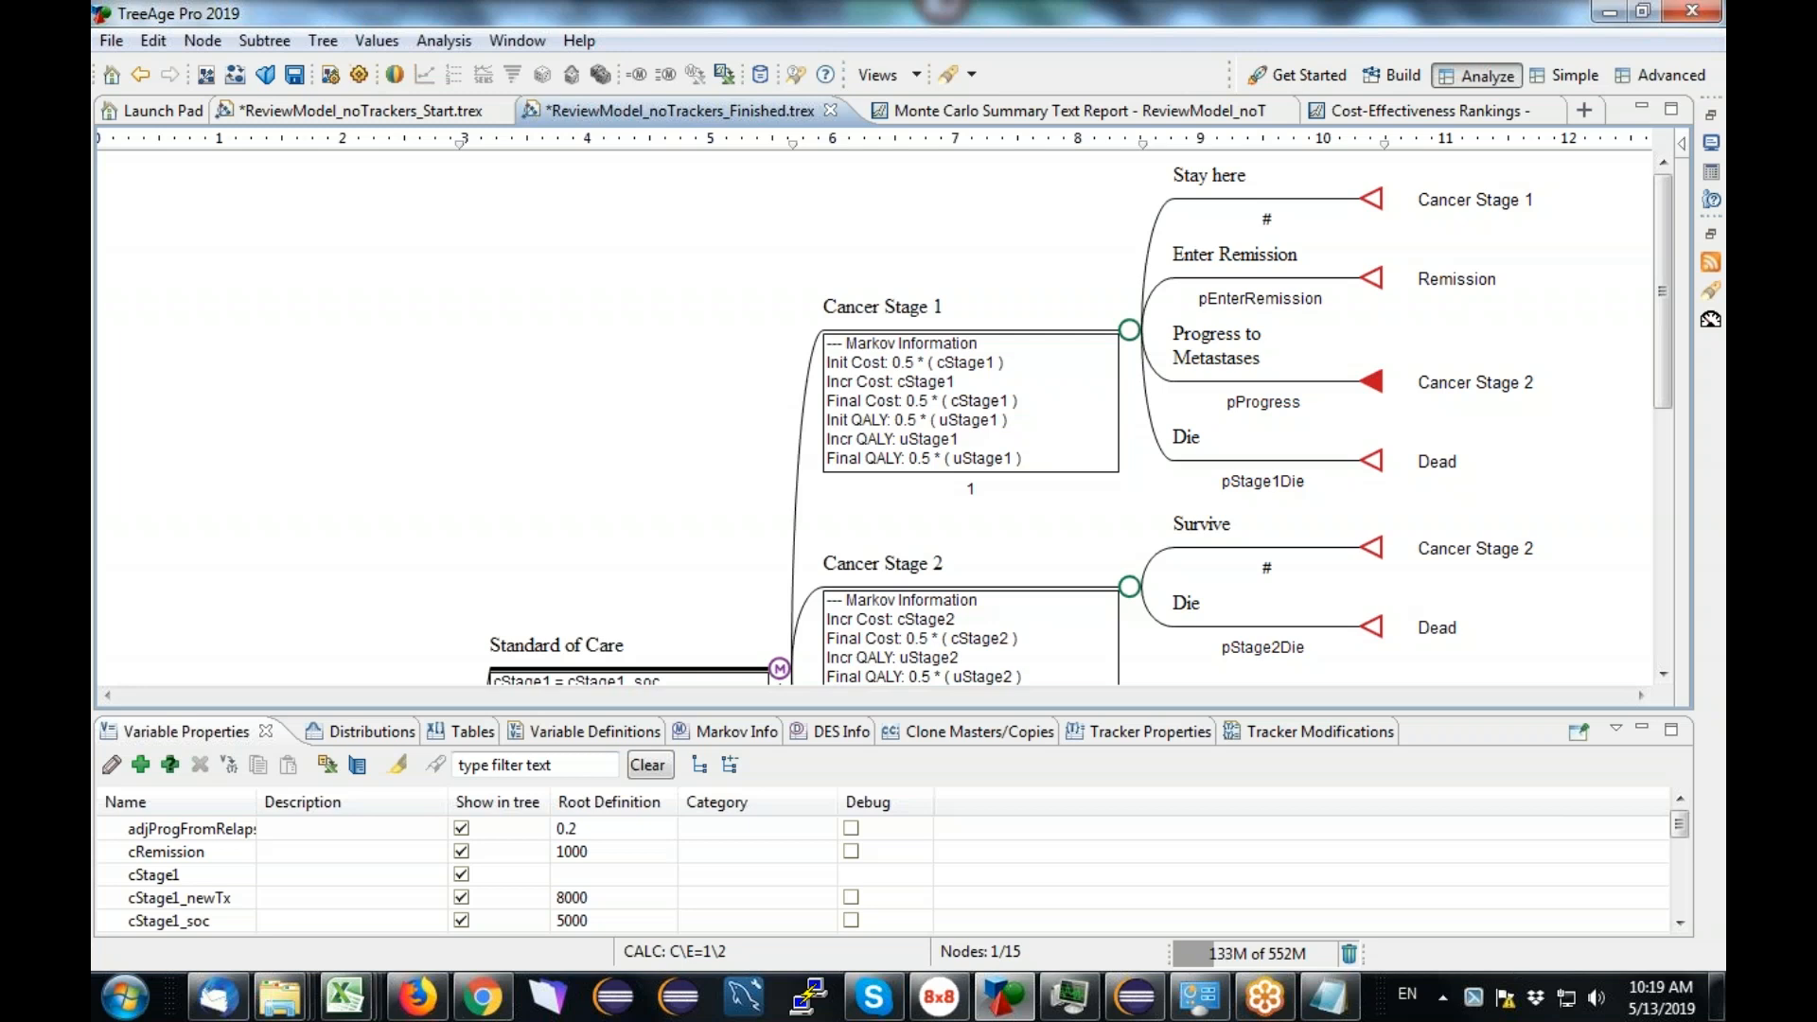
drag(1660, 328, 1660, 554)
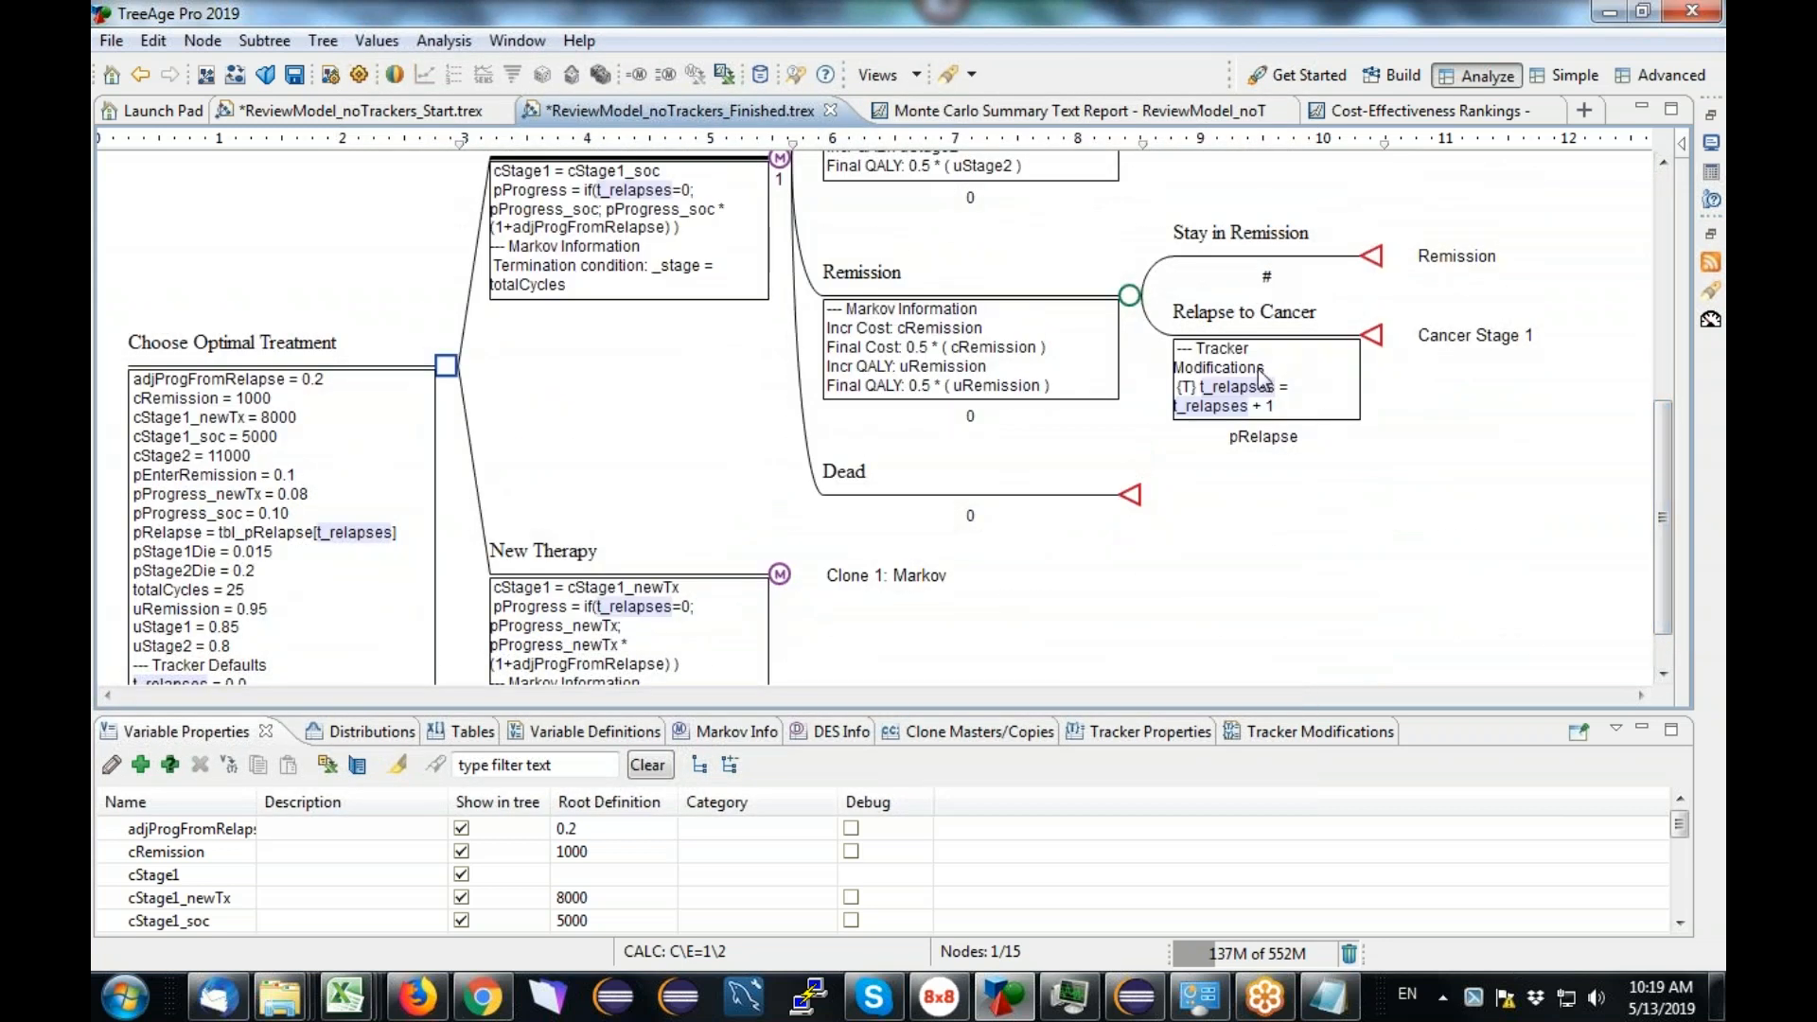
double_click(1265, 436)
drag(1662, 524, 1662, 299)
double_click(1265, 405)
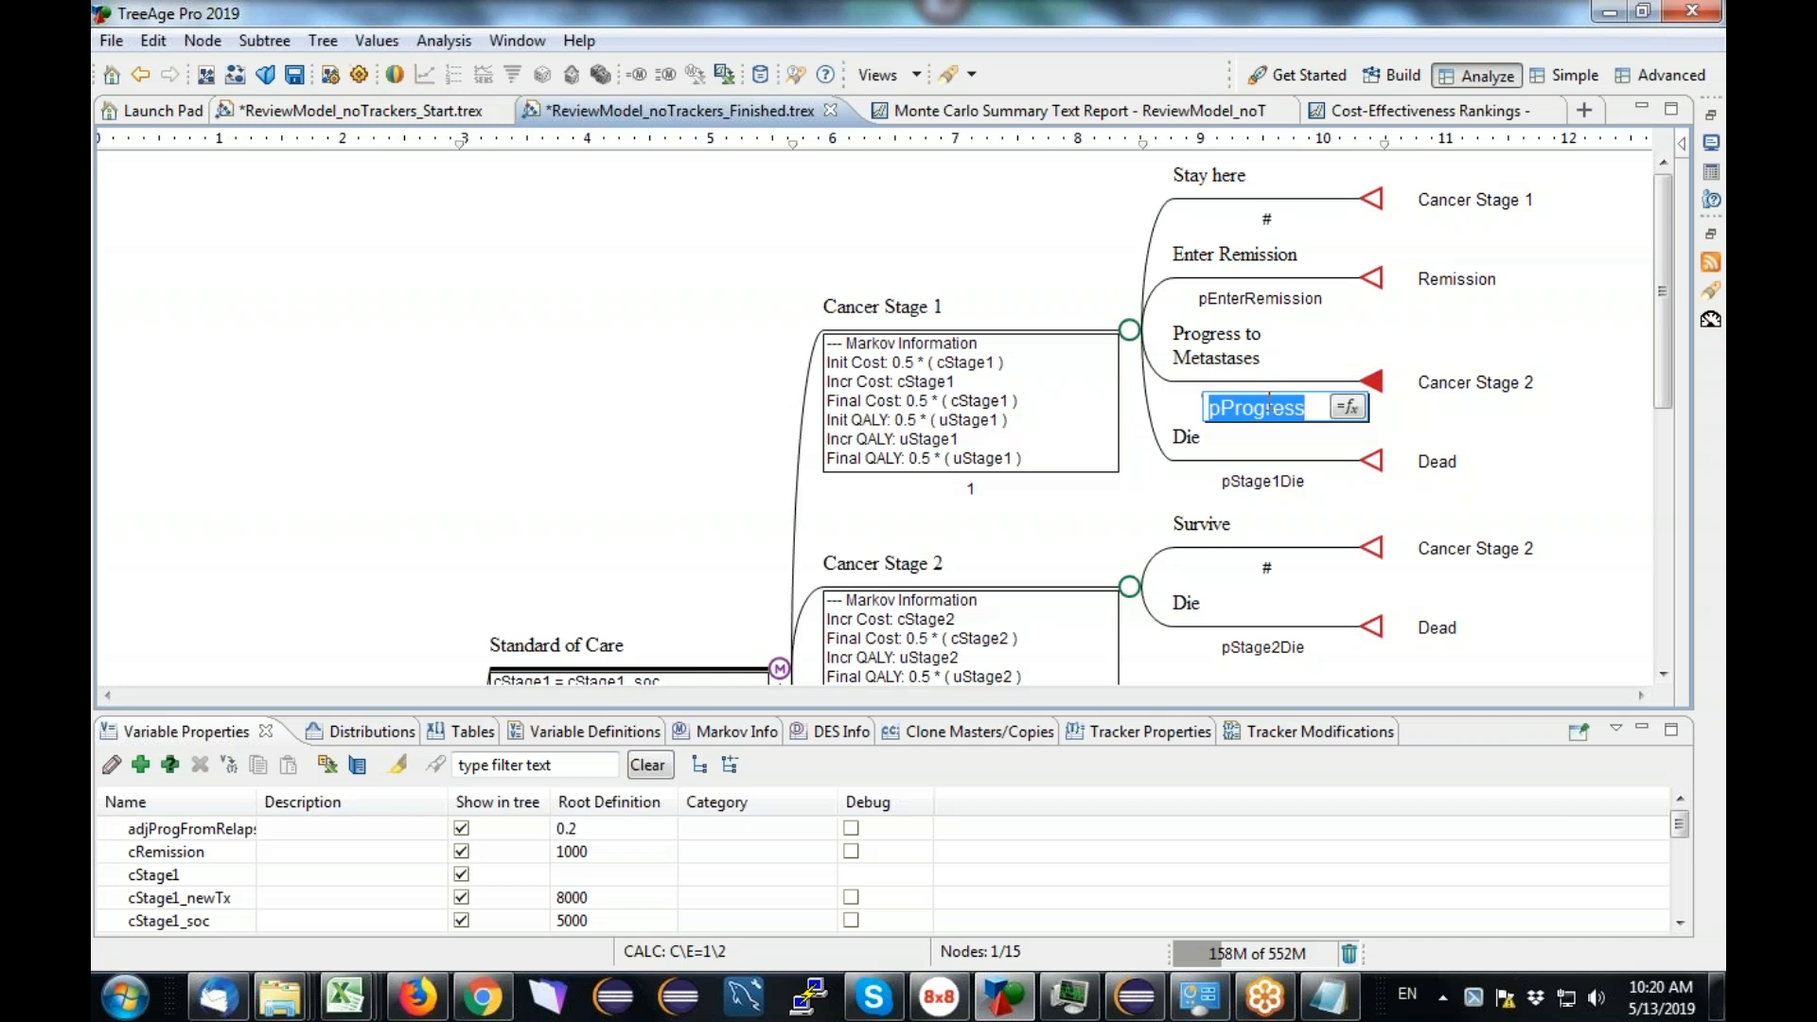
click(391, 123)
click(629, 110)
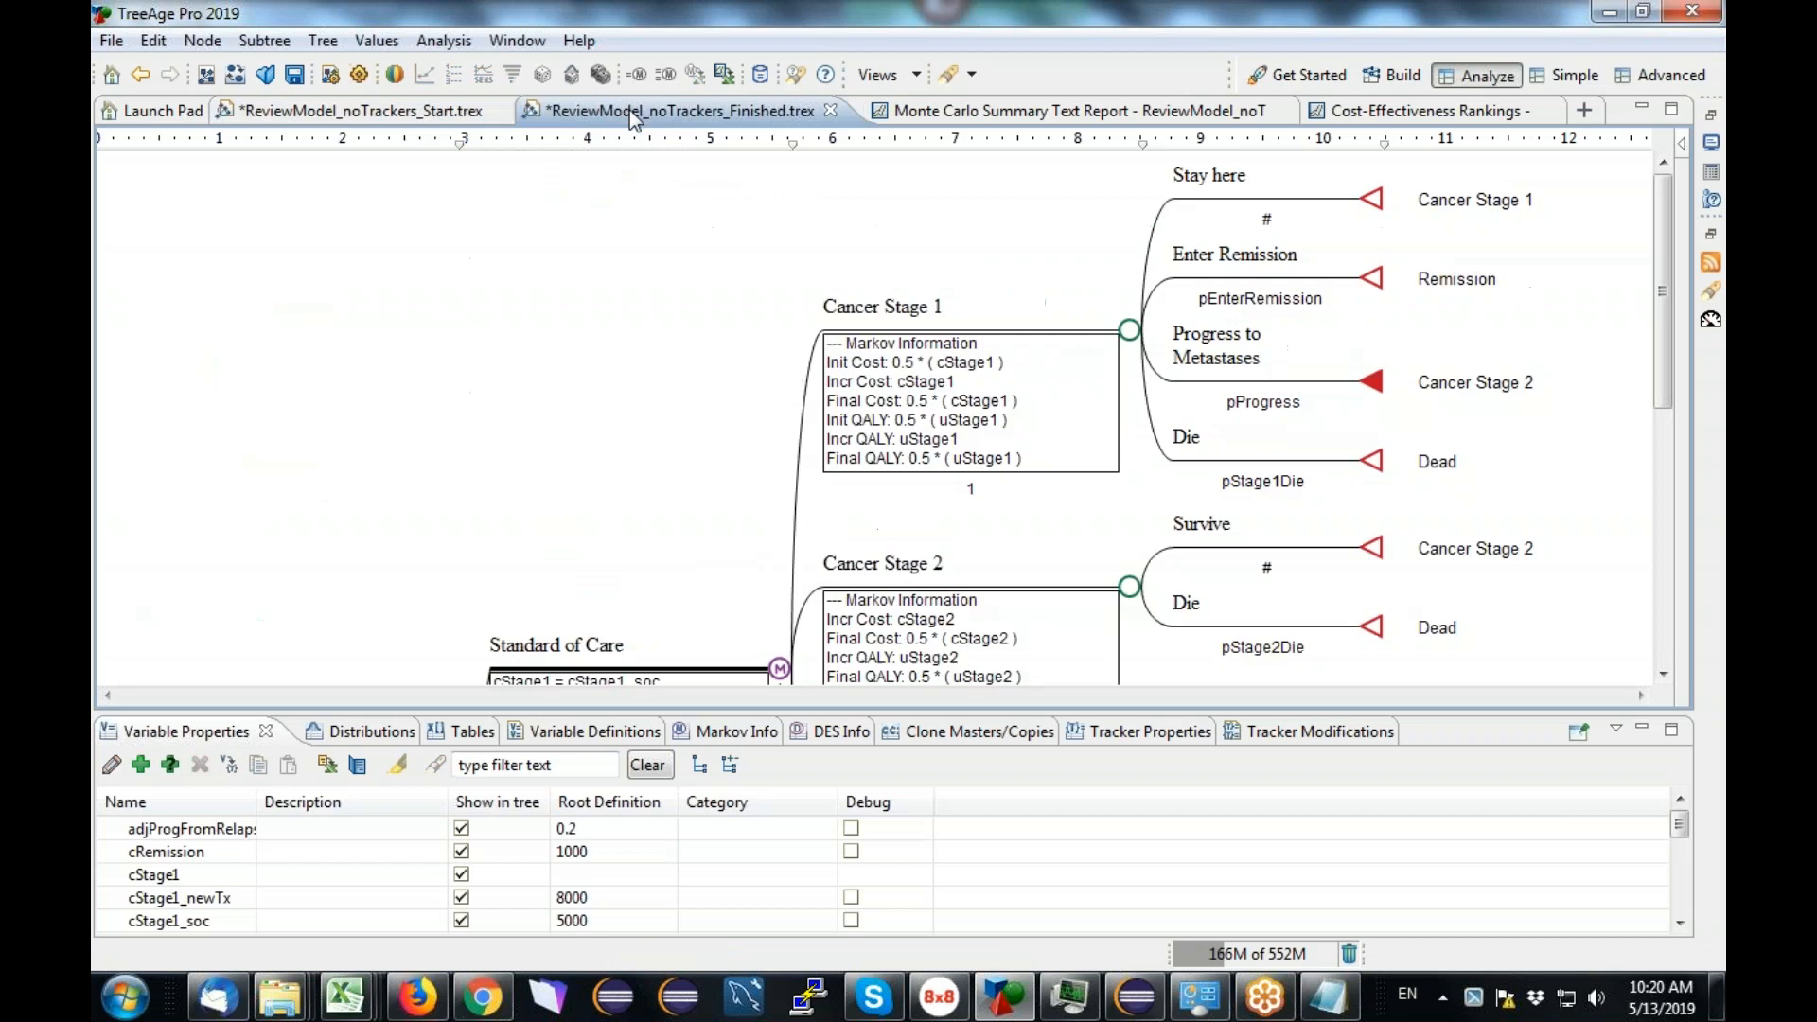
Step: Review the Time Reporting Selection and the Monte Carlo random number seeding options in the finished model's tree preferences
click(323, 42)
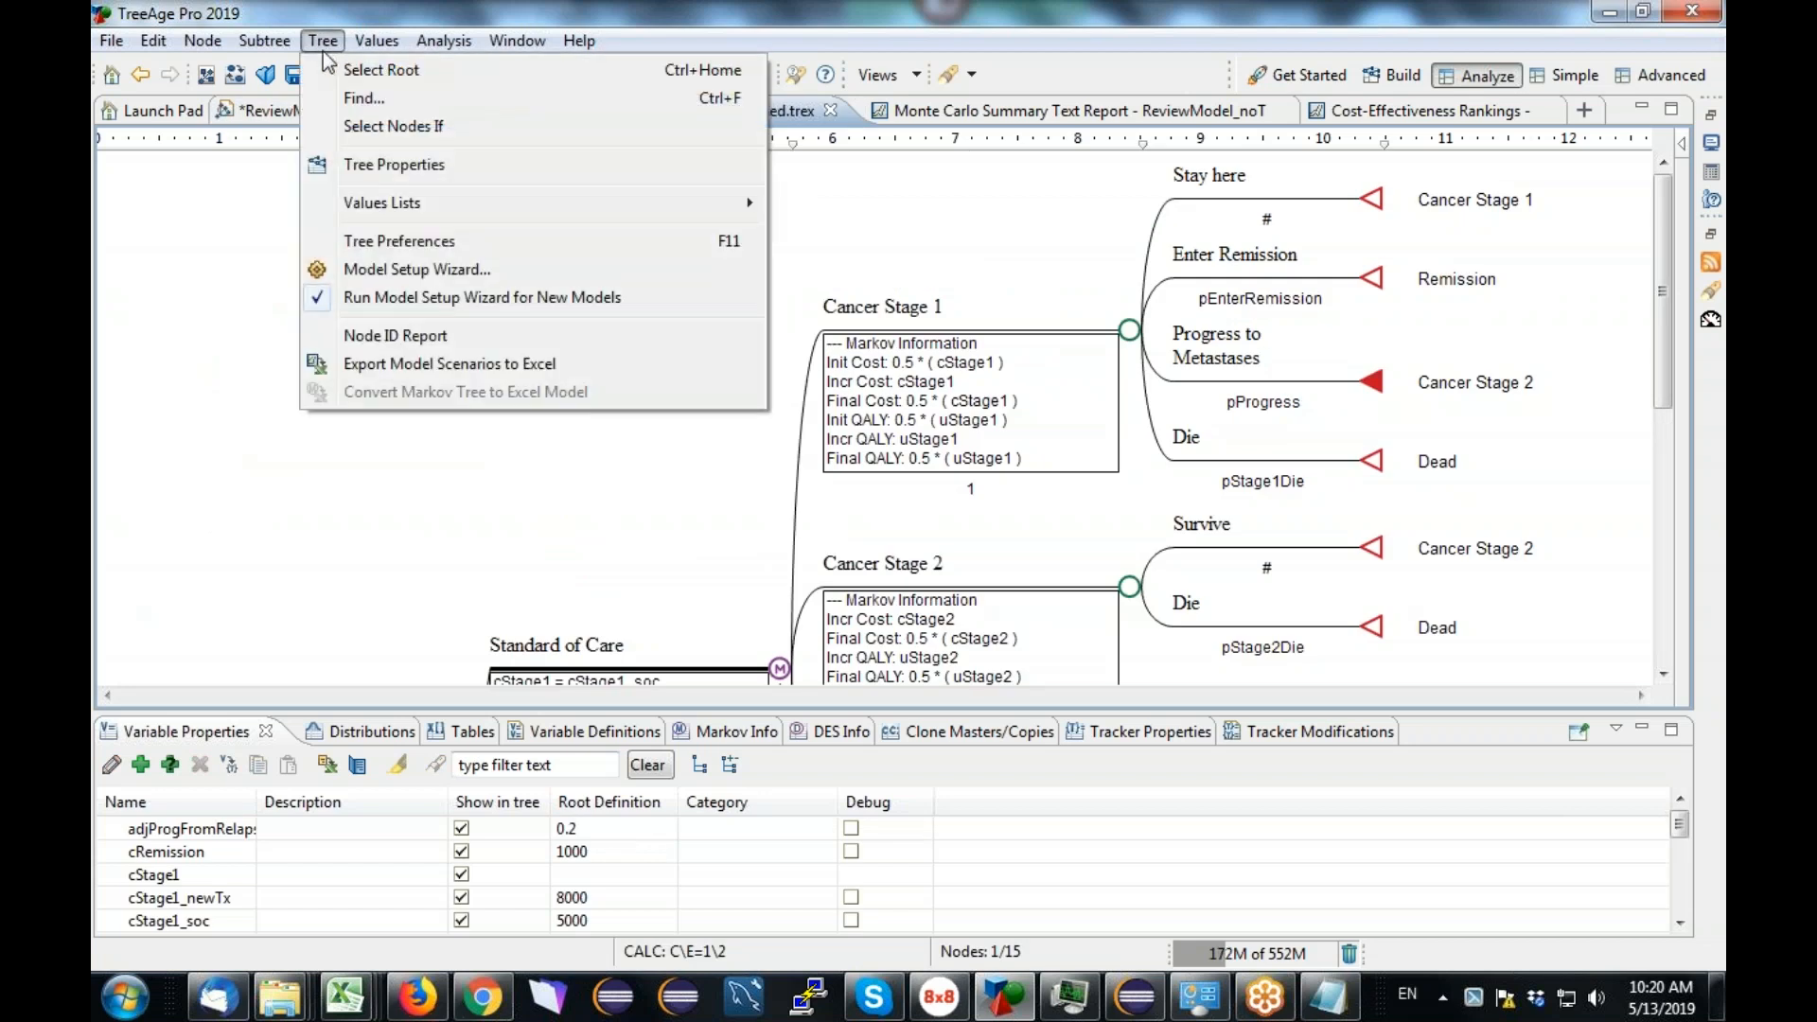
click(369, 236)
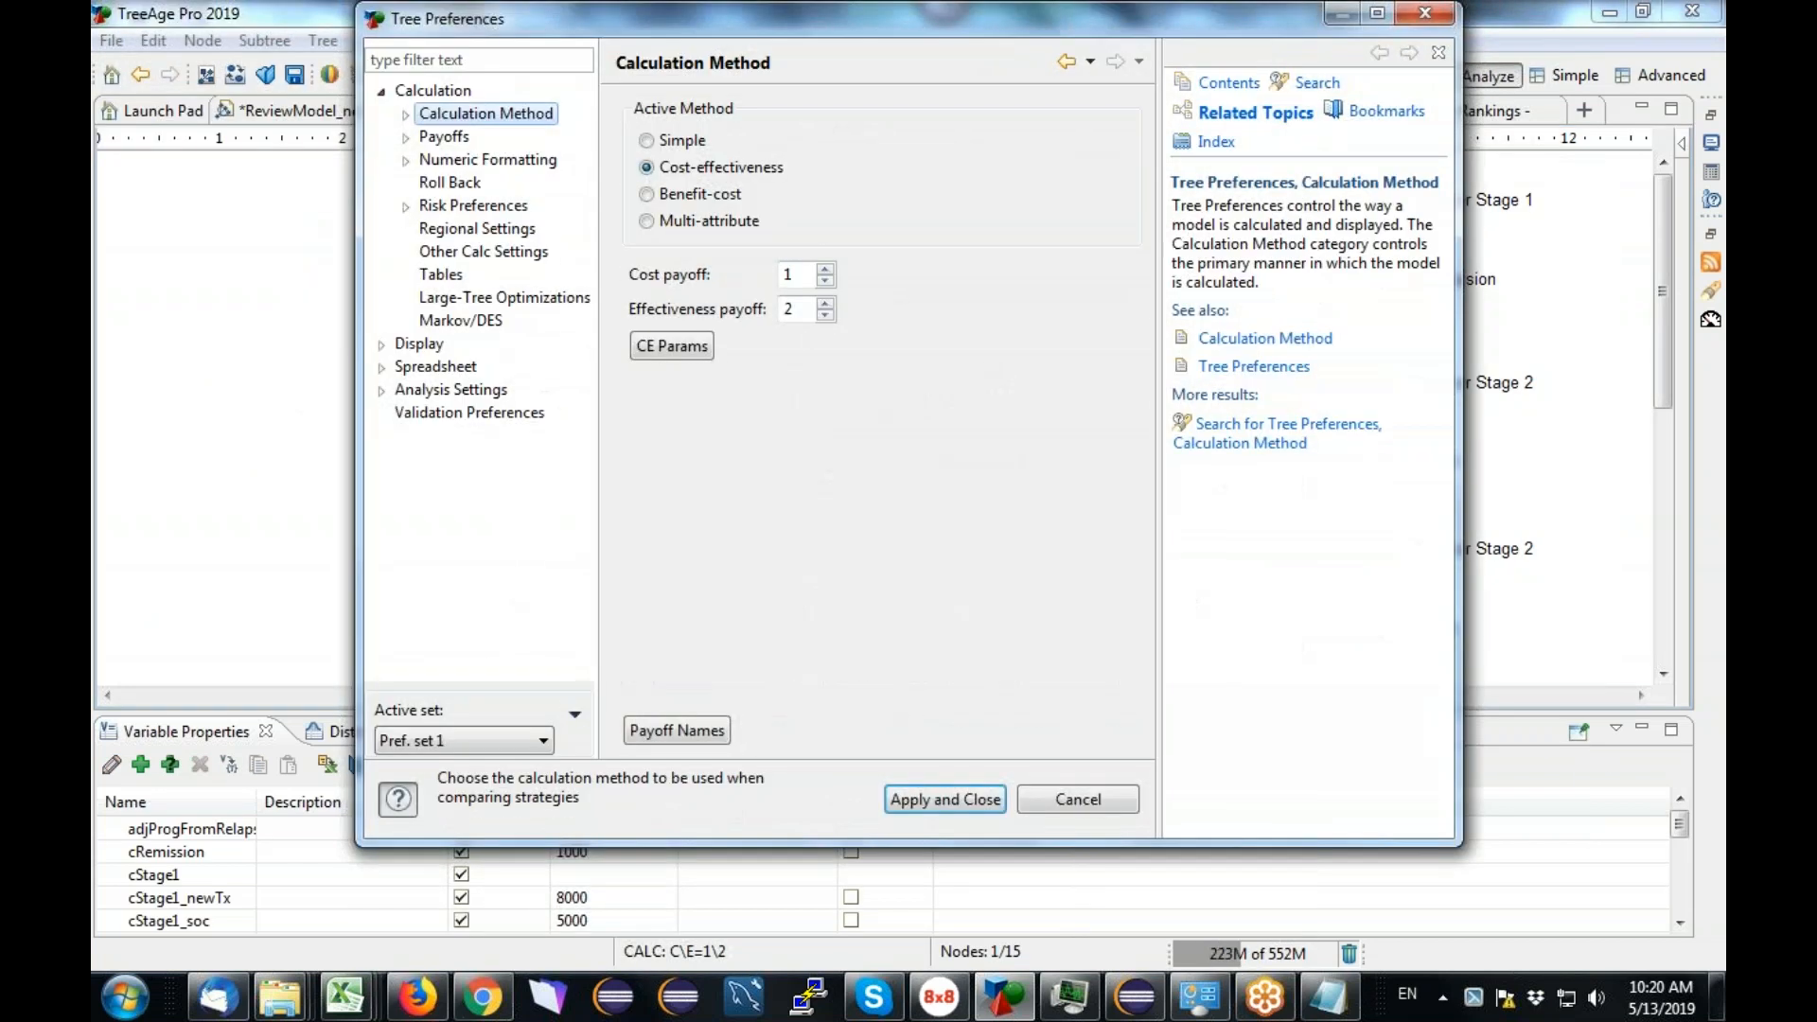
click(383, 390)
click(504, 528)
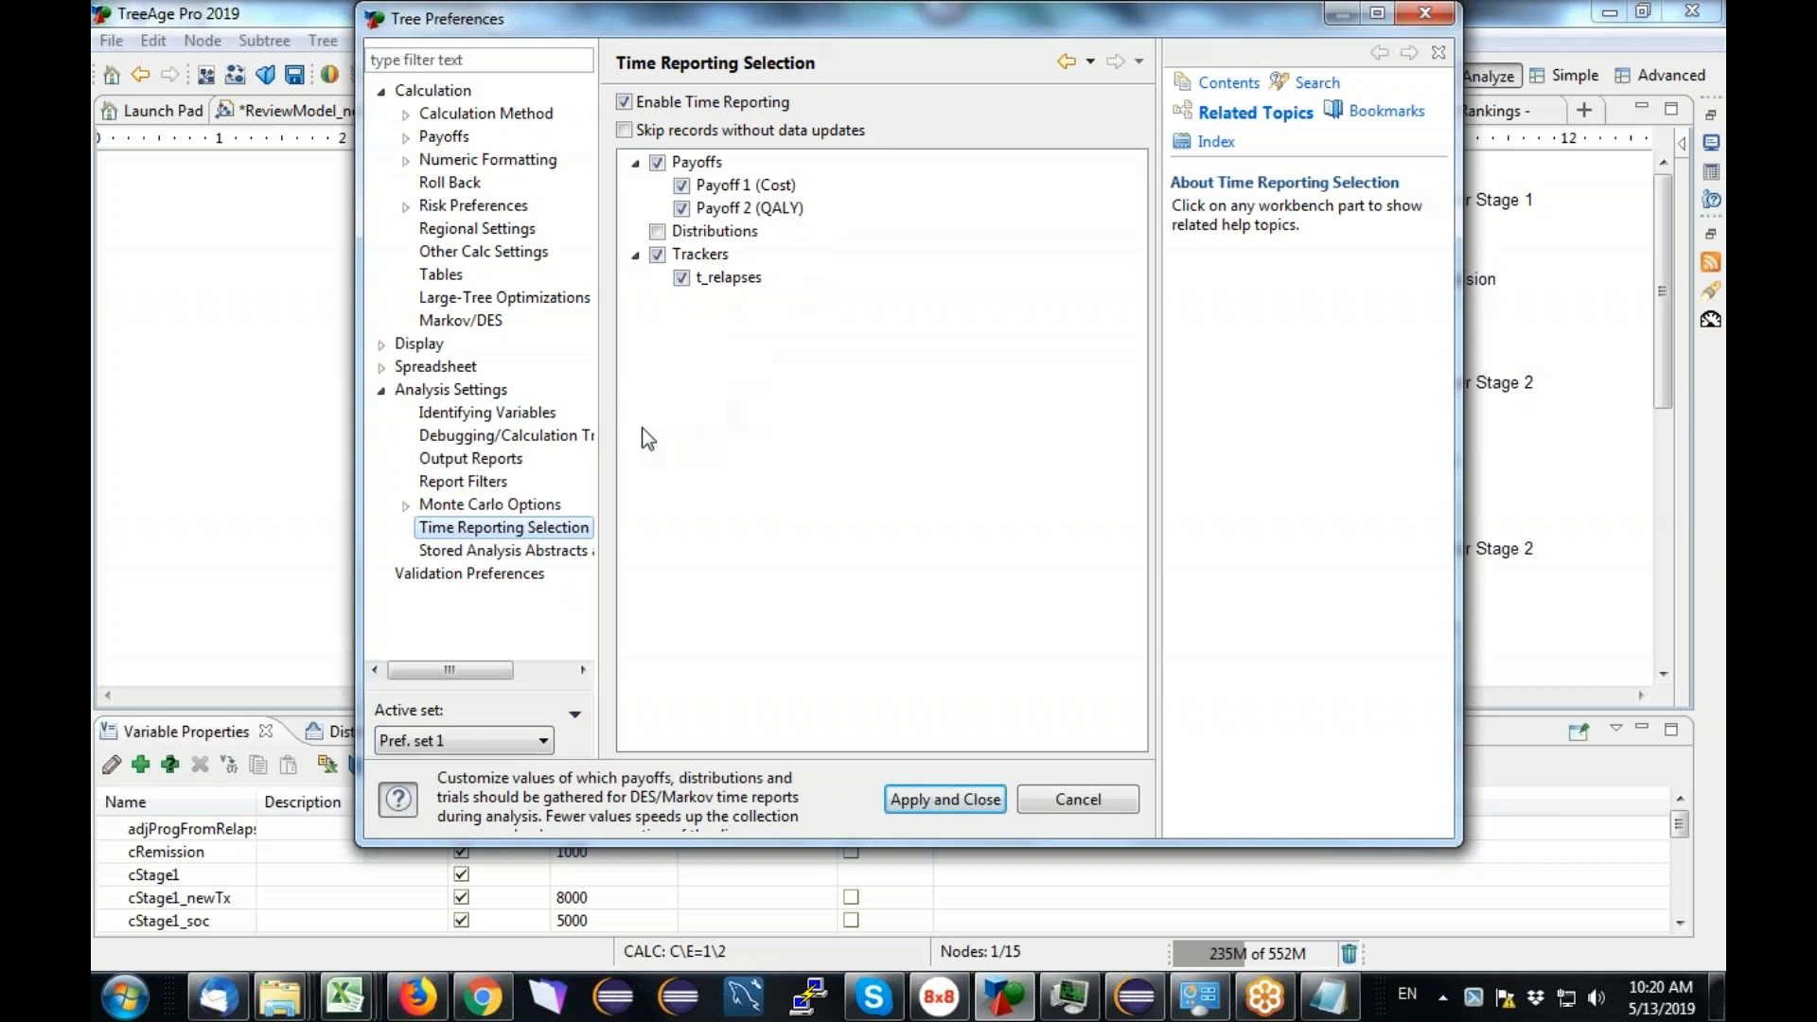
click(406, 506)
click(504, 551)
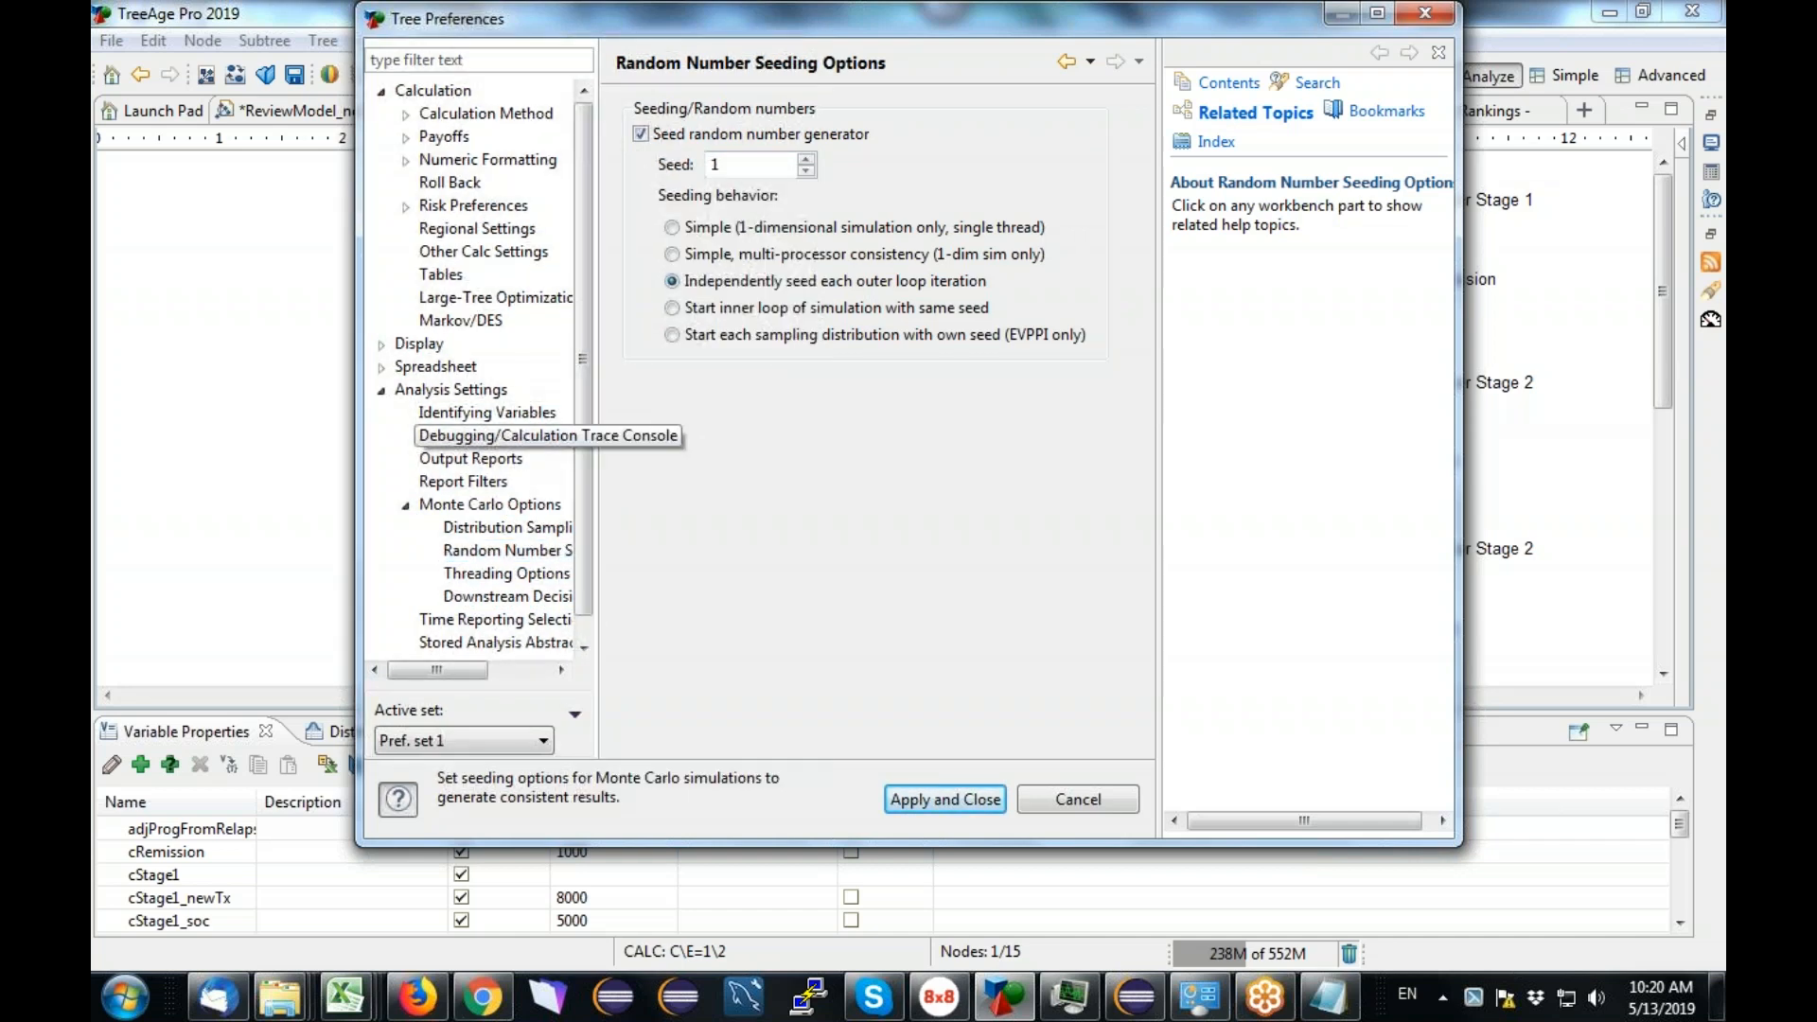
Step: Review the Debugging/Calculation Trace Console preferences, including the trial output limits, and leave the tree preferences without applying changes
click(466, 437)
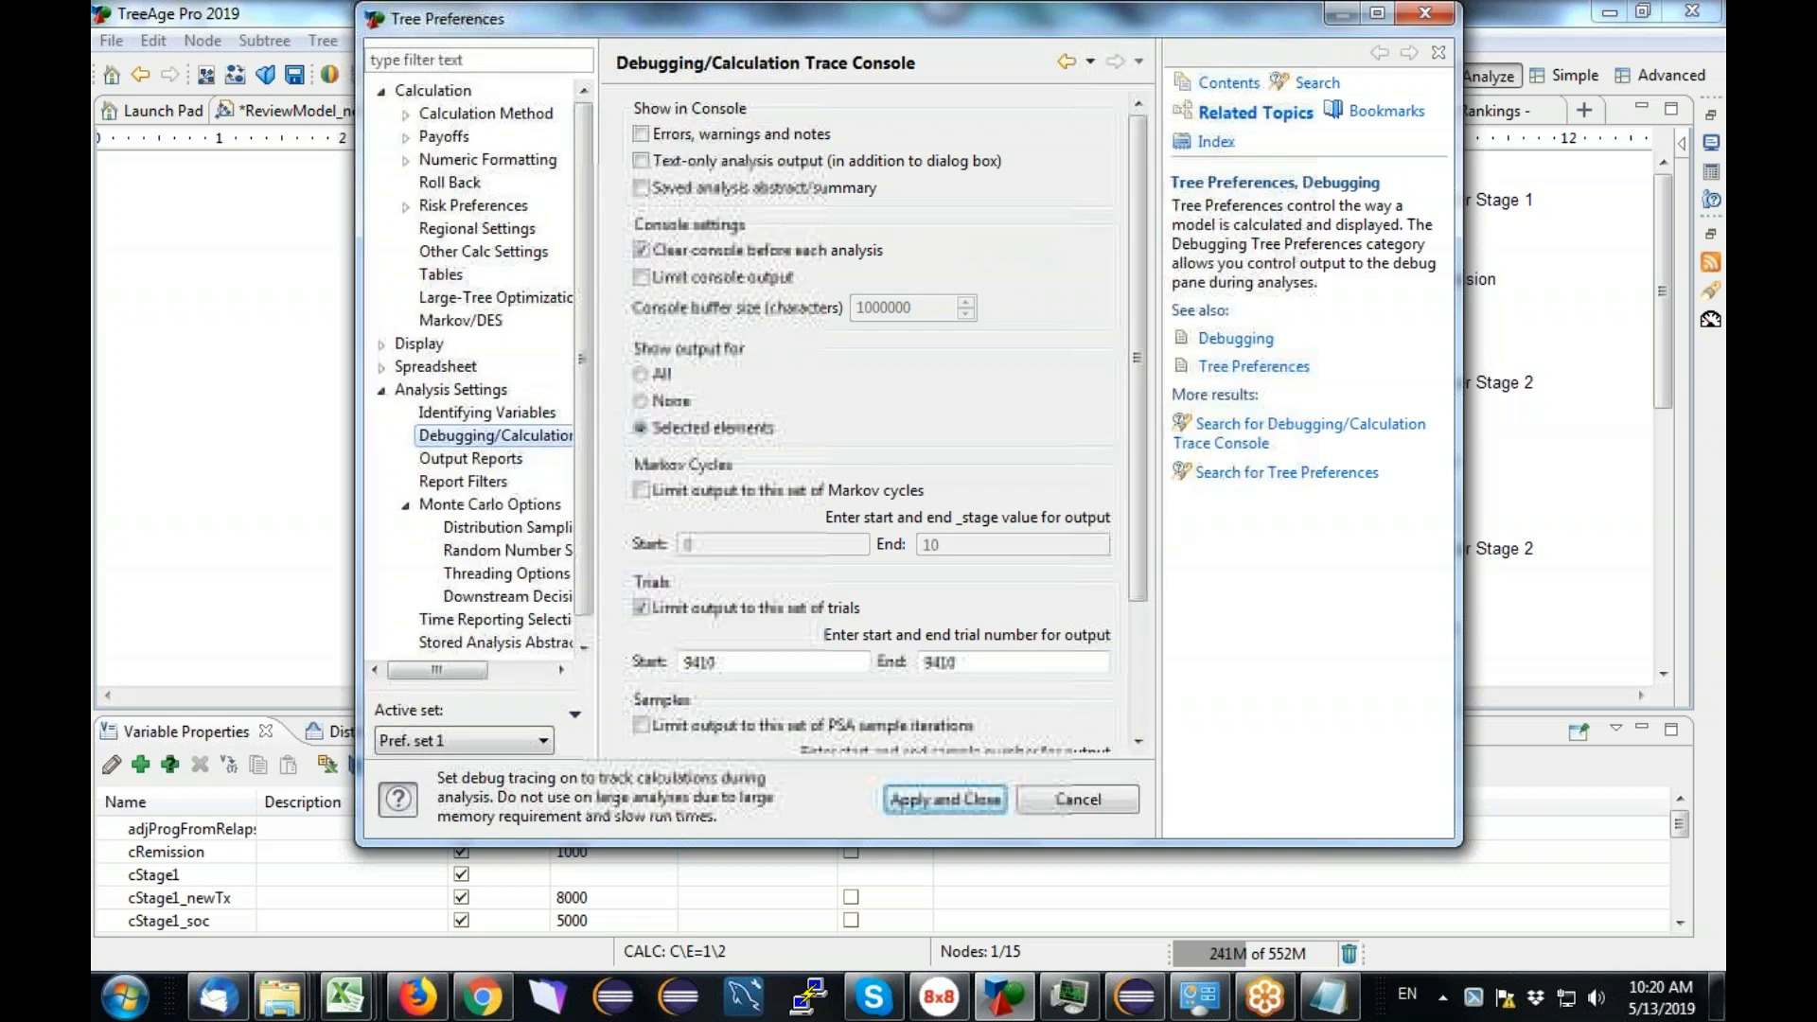
scroll(1138, 484, down, 4)
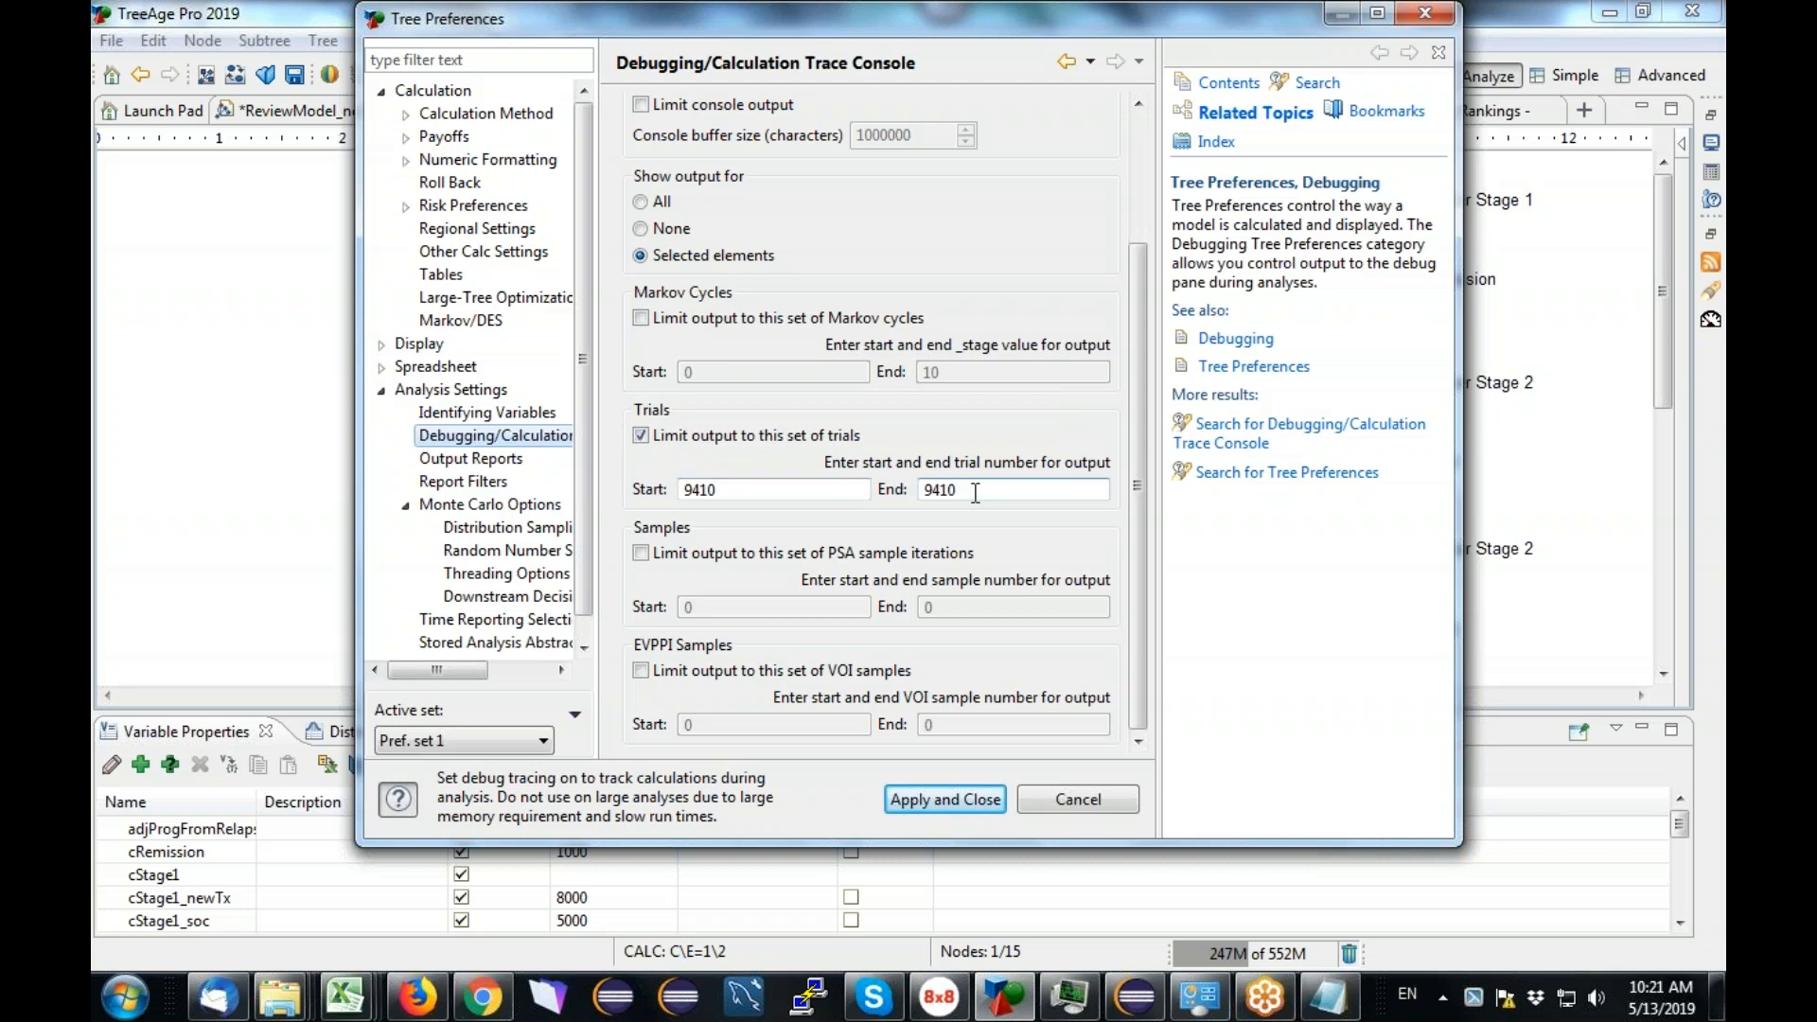
click(1098, 795)
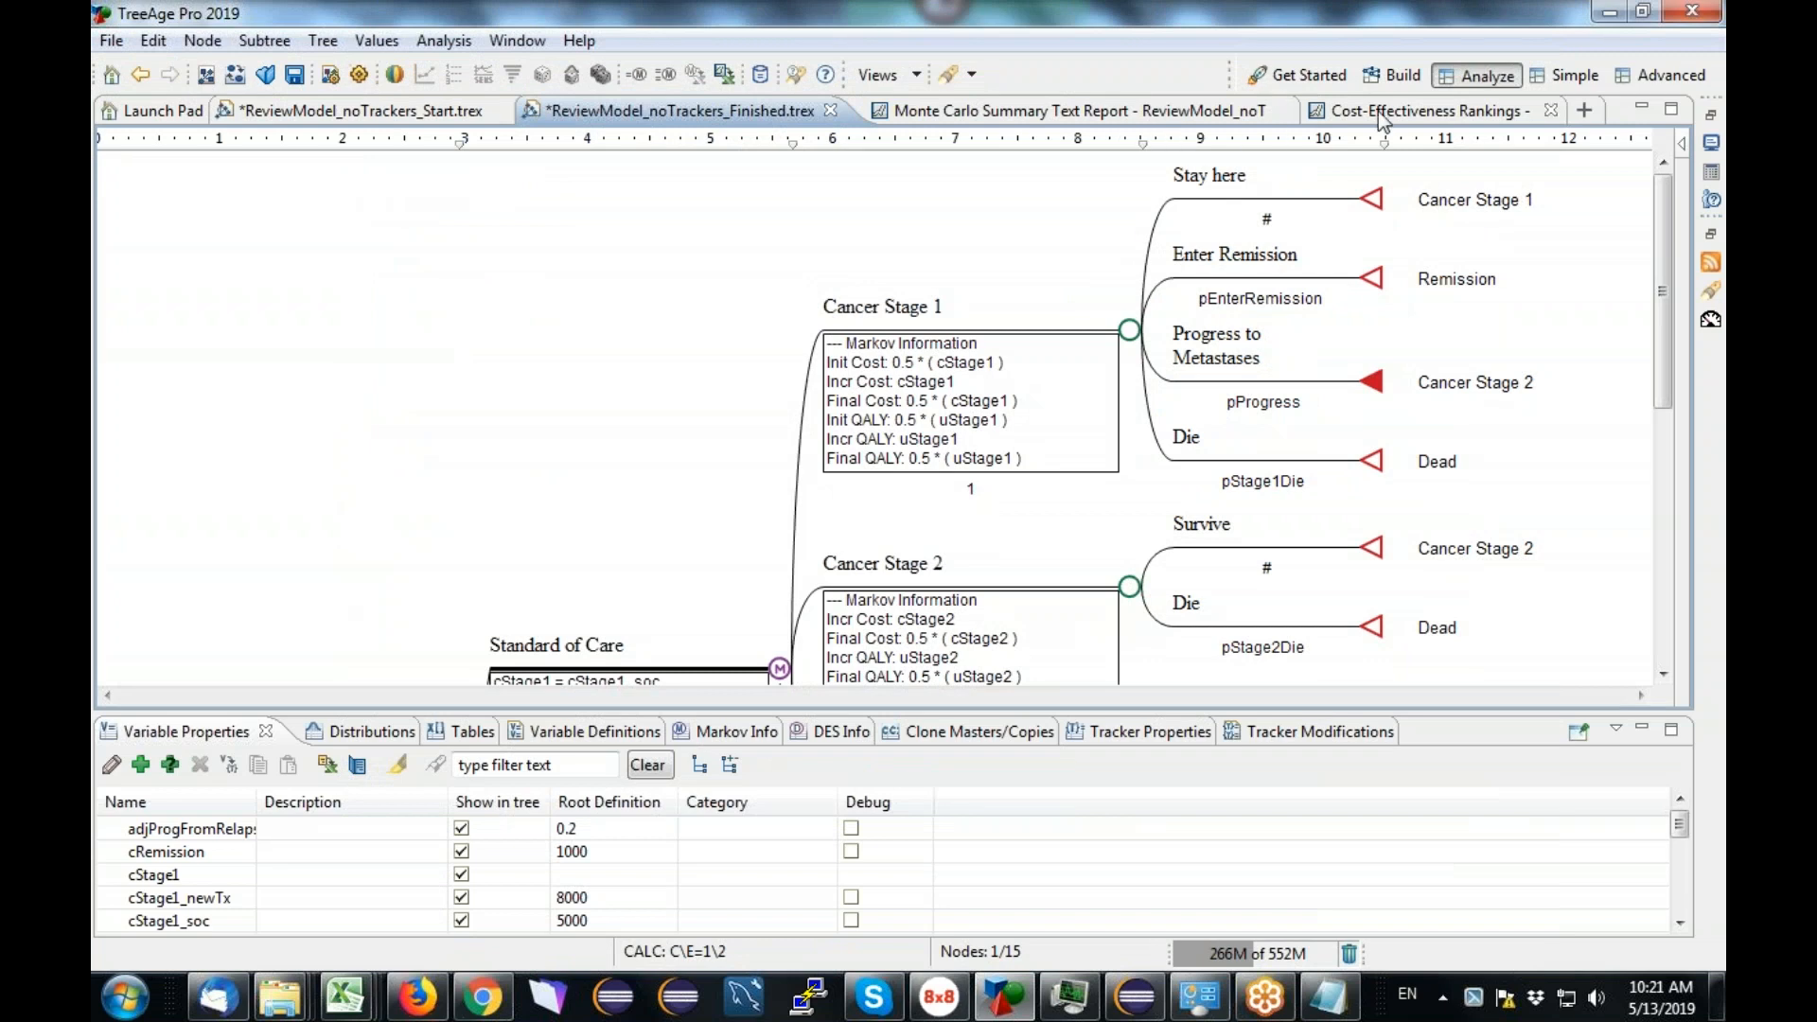
Step: Open the Standard of Care trial time report from the Monte Carlo summary and examine the histories of trials 1 and 2
click(1161, 117)
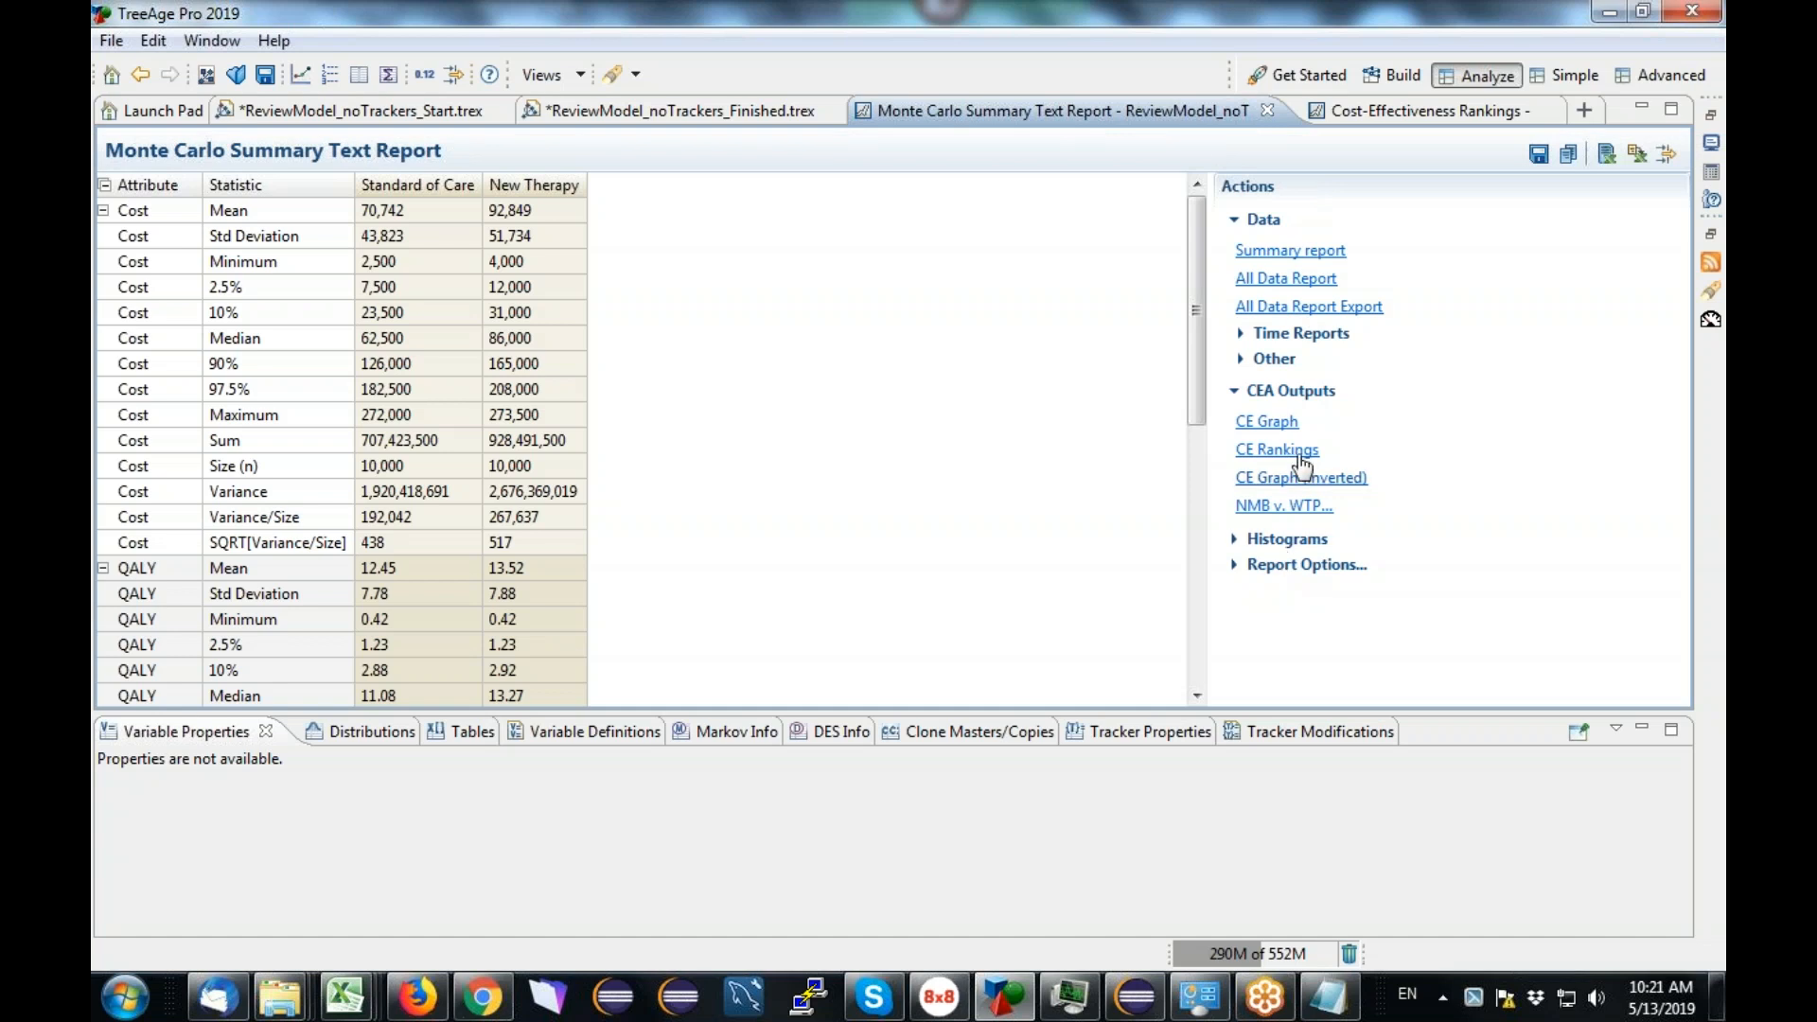
click(1242, 336)
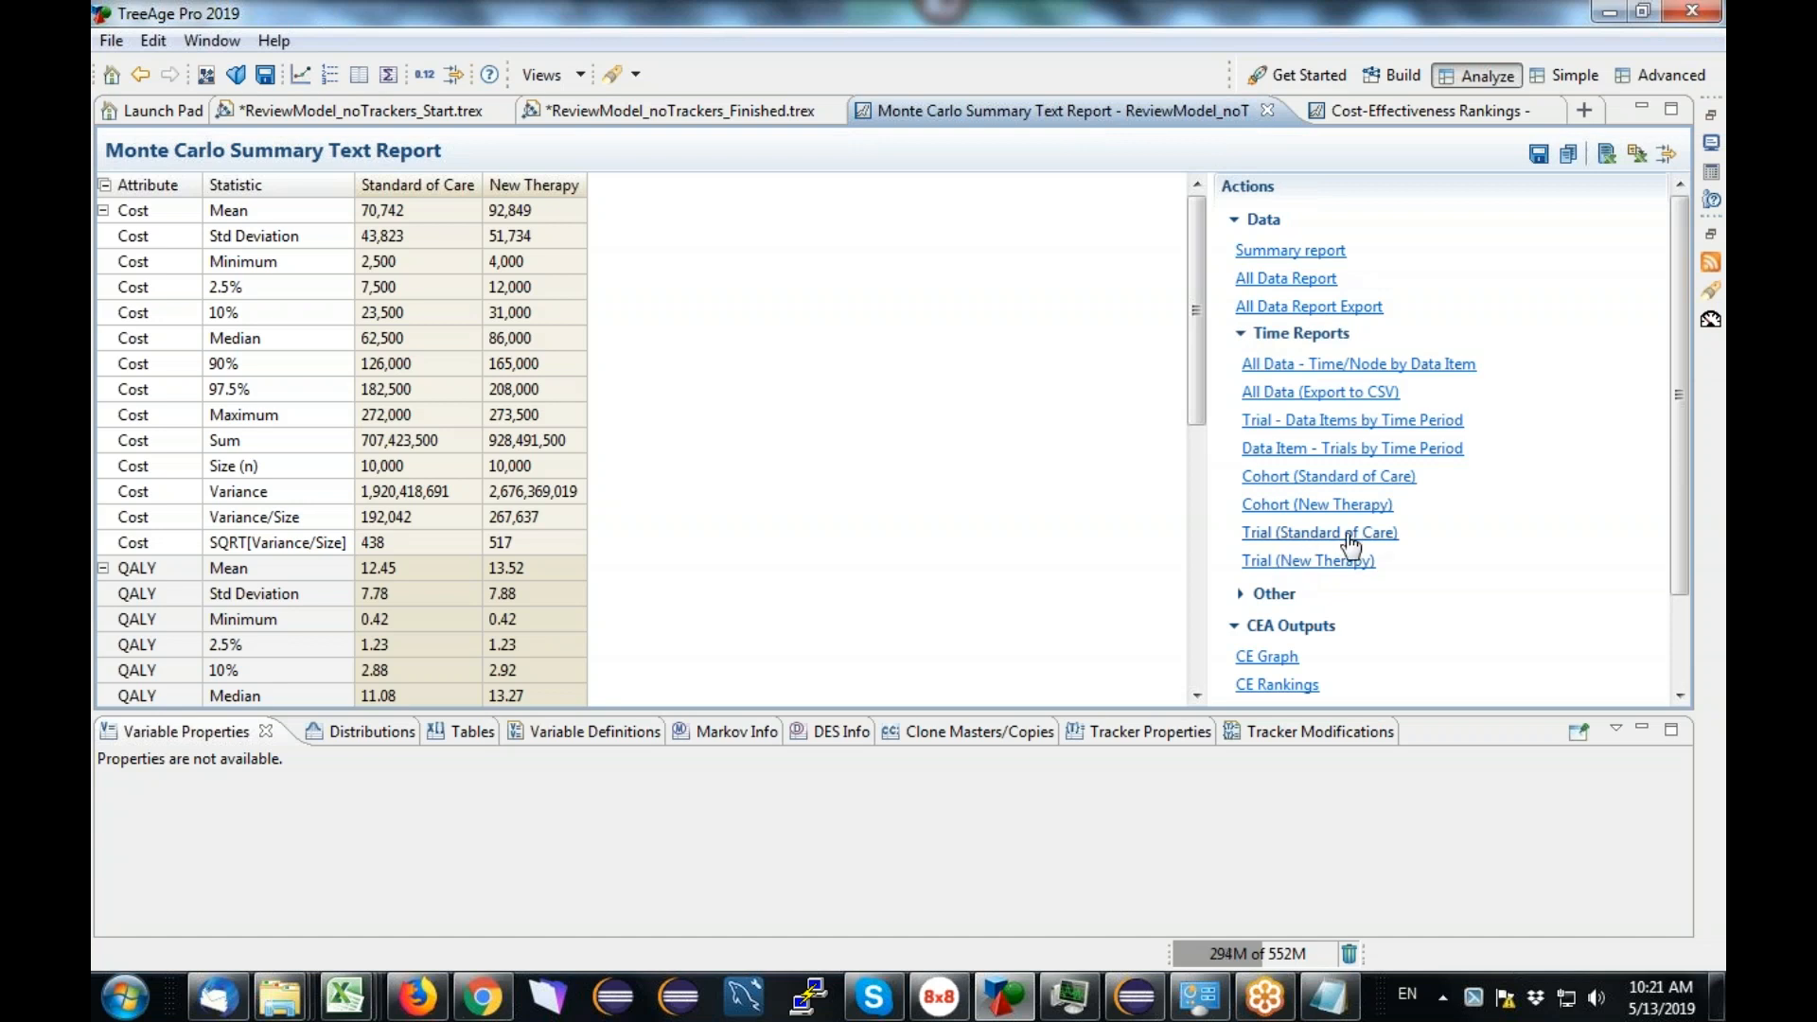
click(1261, 535)
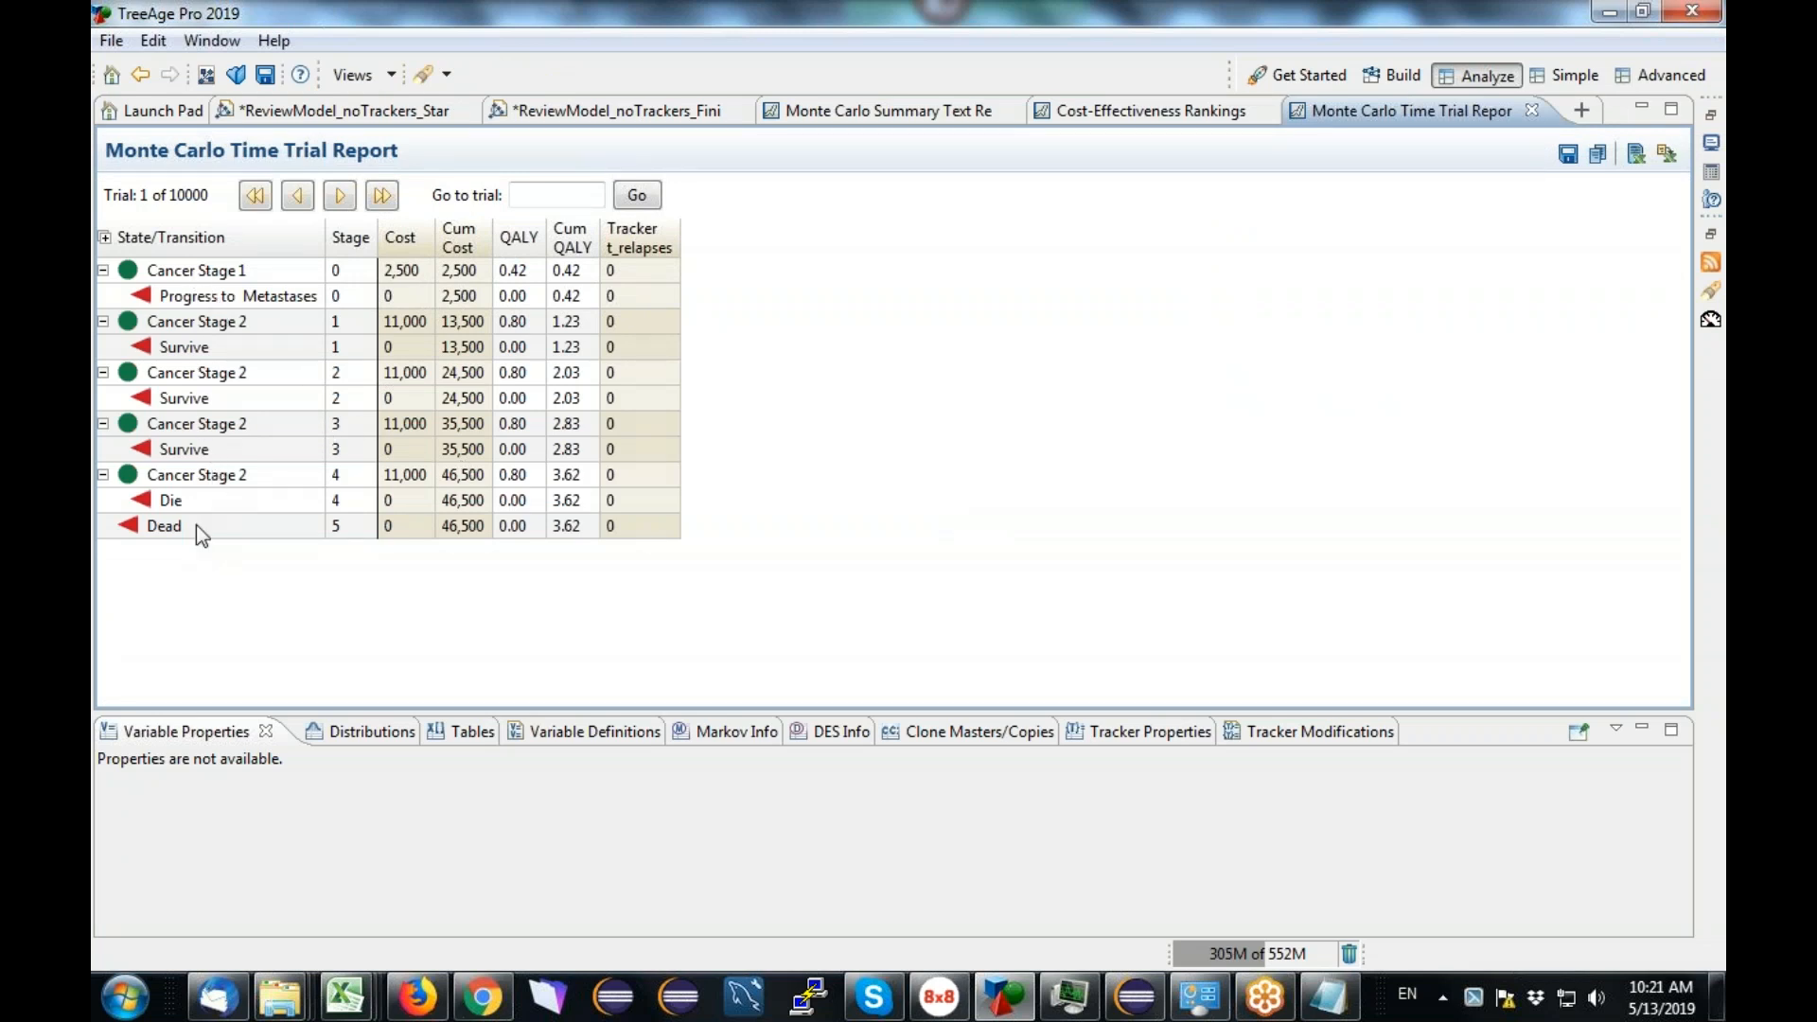
click(340, 196)
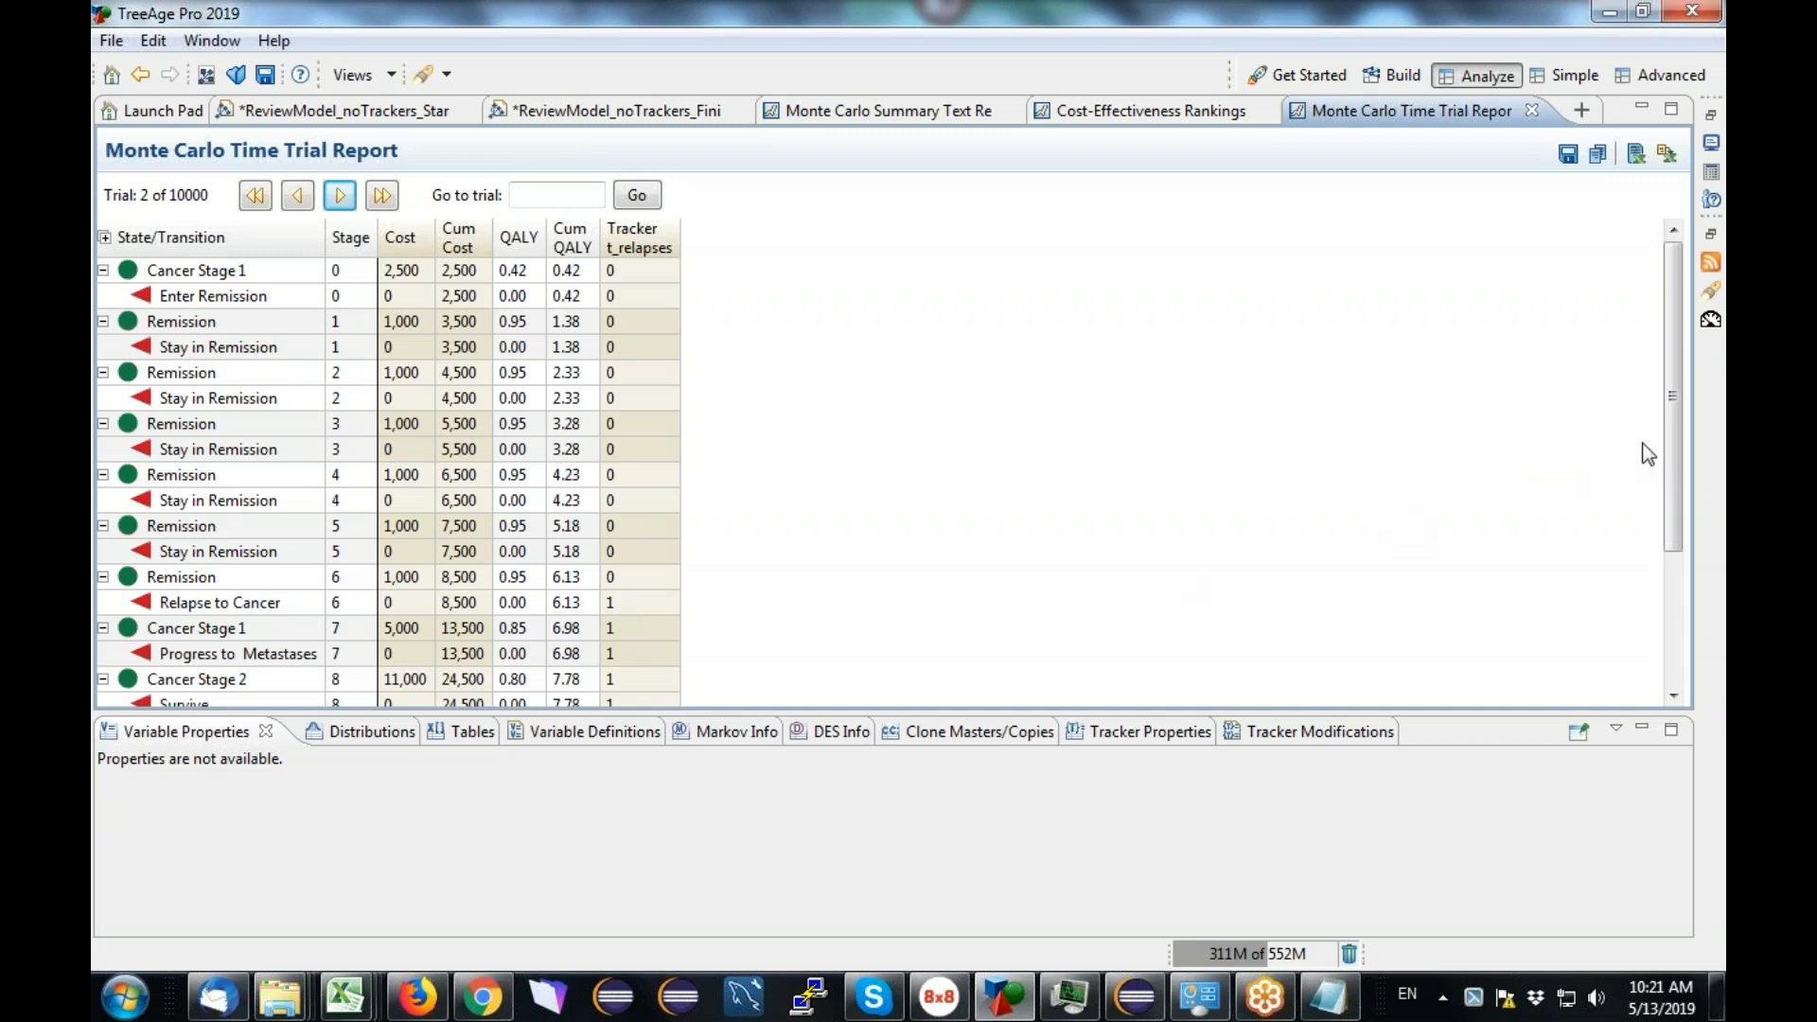
drag(1670, 439, 1509, 593)
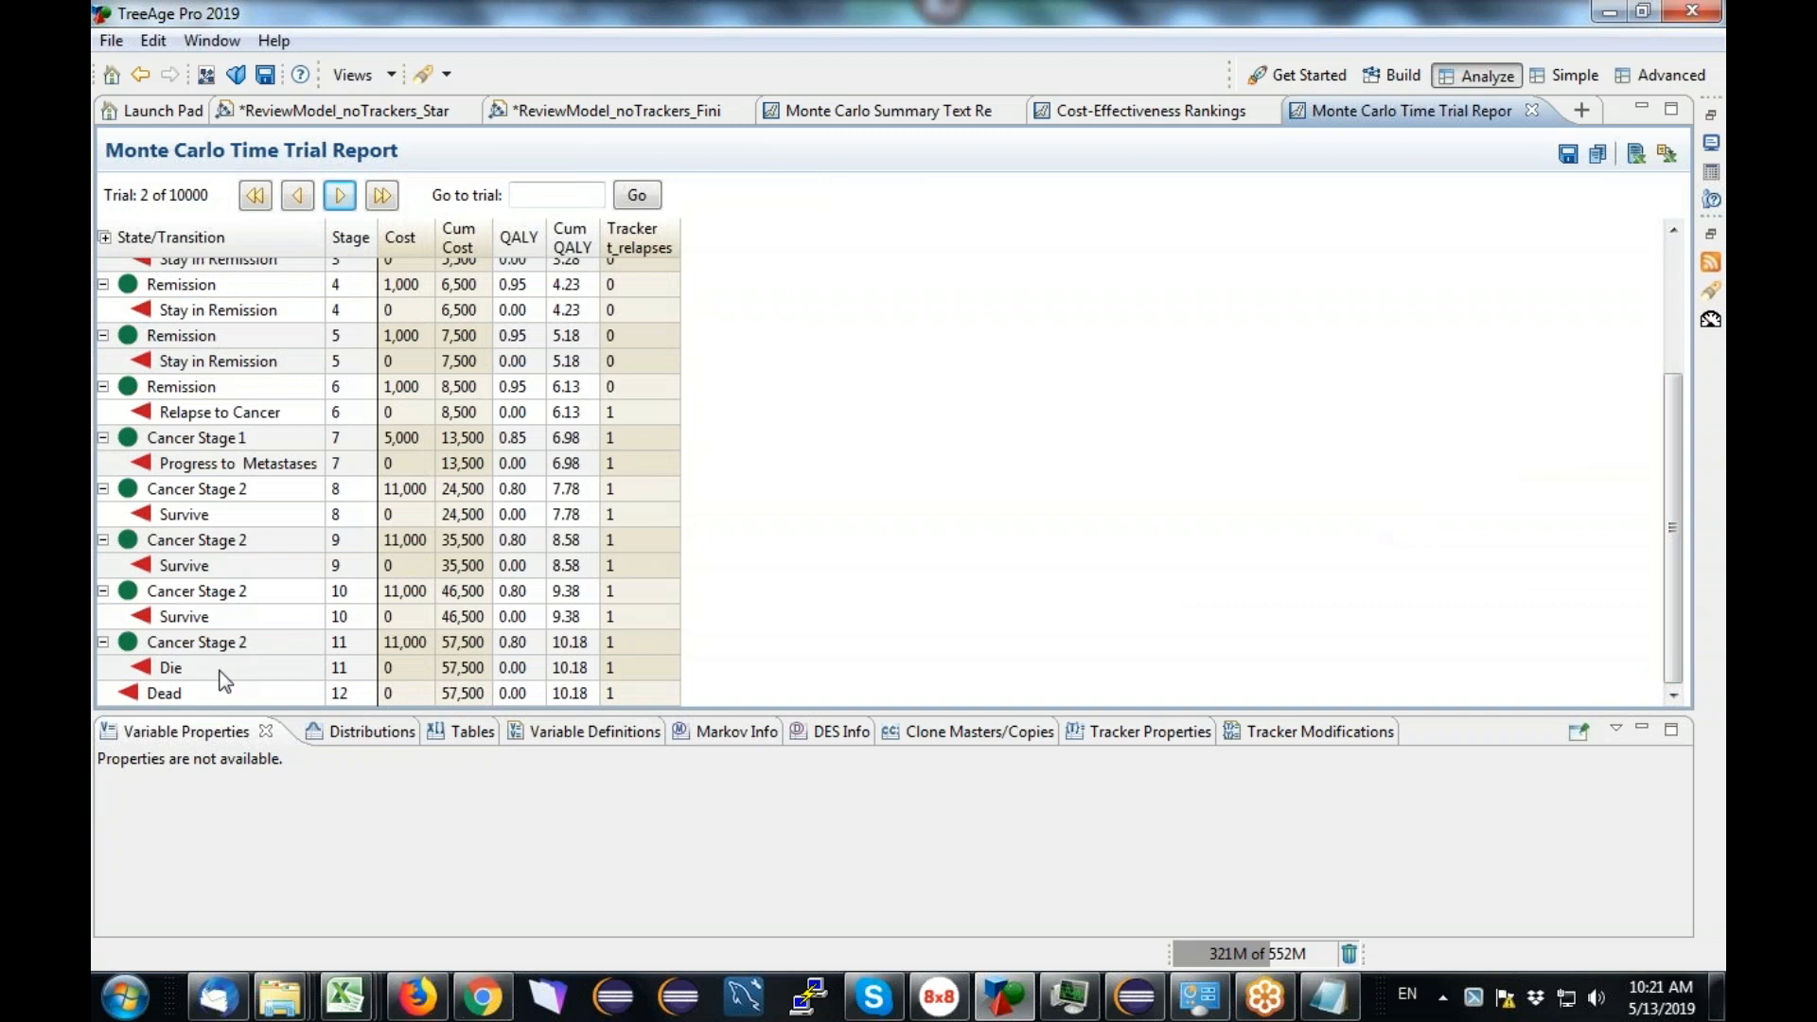
Step: Advance through the next few trials, go to trial 9410, and examine its history through the final stage
click(342, 195)
click(343, 196)
click(343, 196)
click(545, 195)
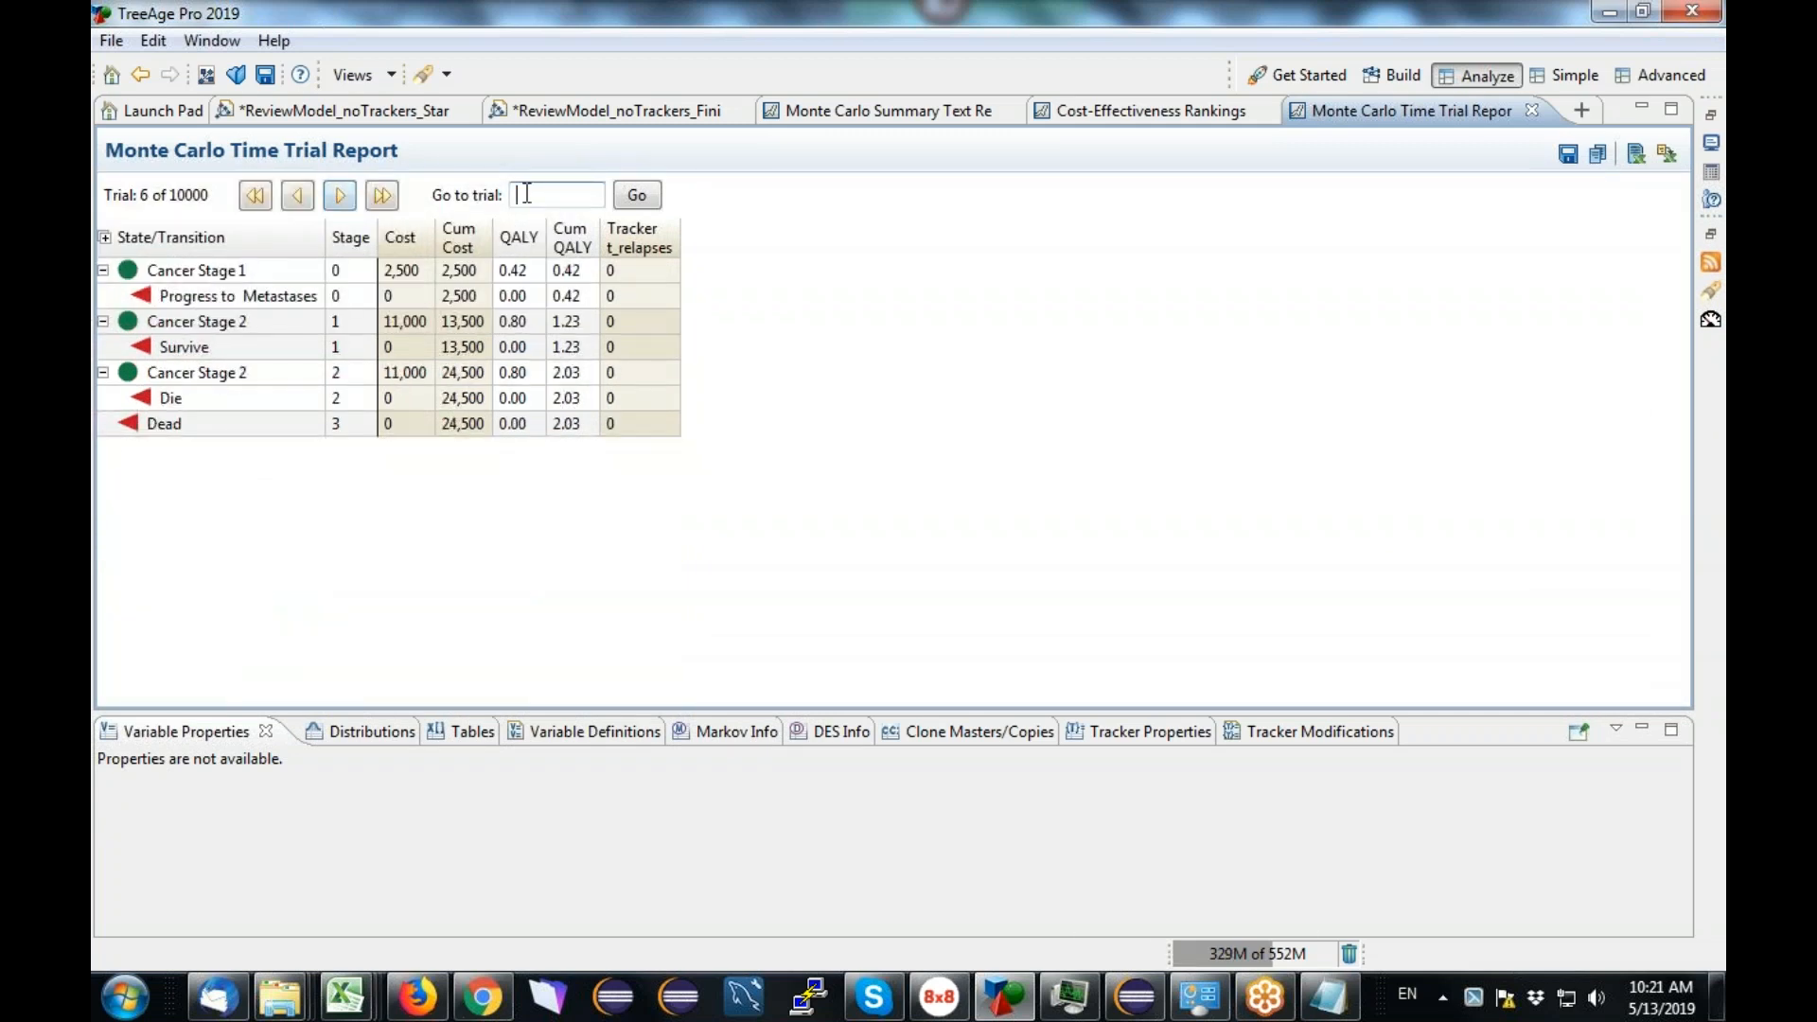
text(9410)
key(Return)
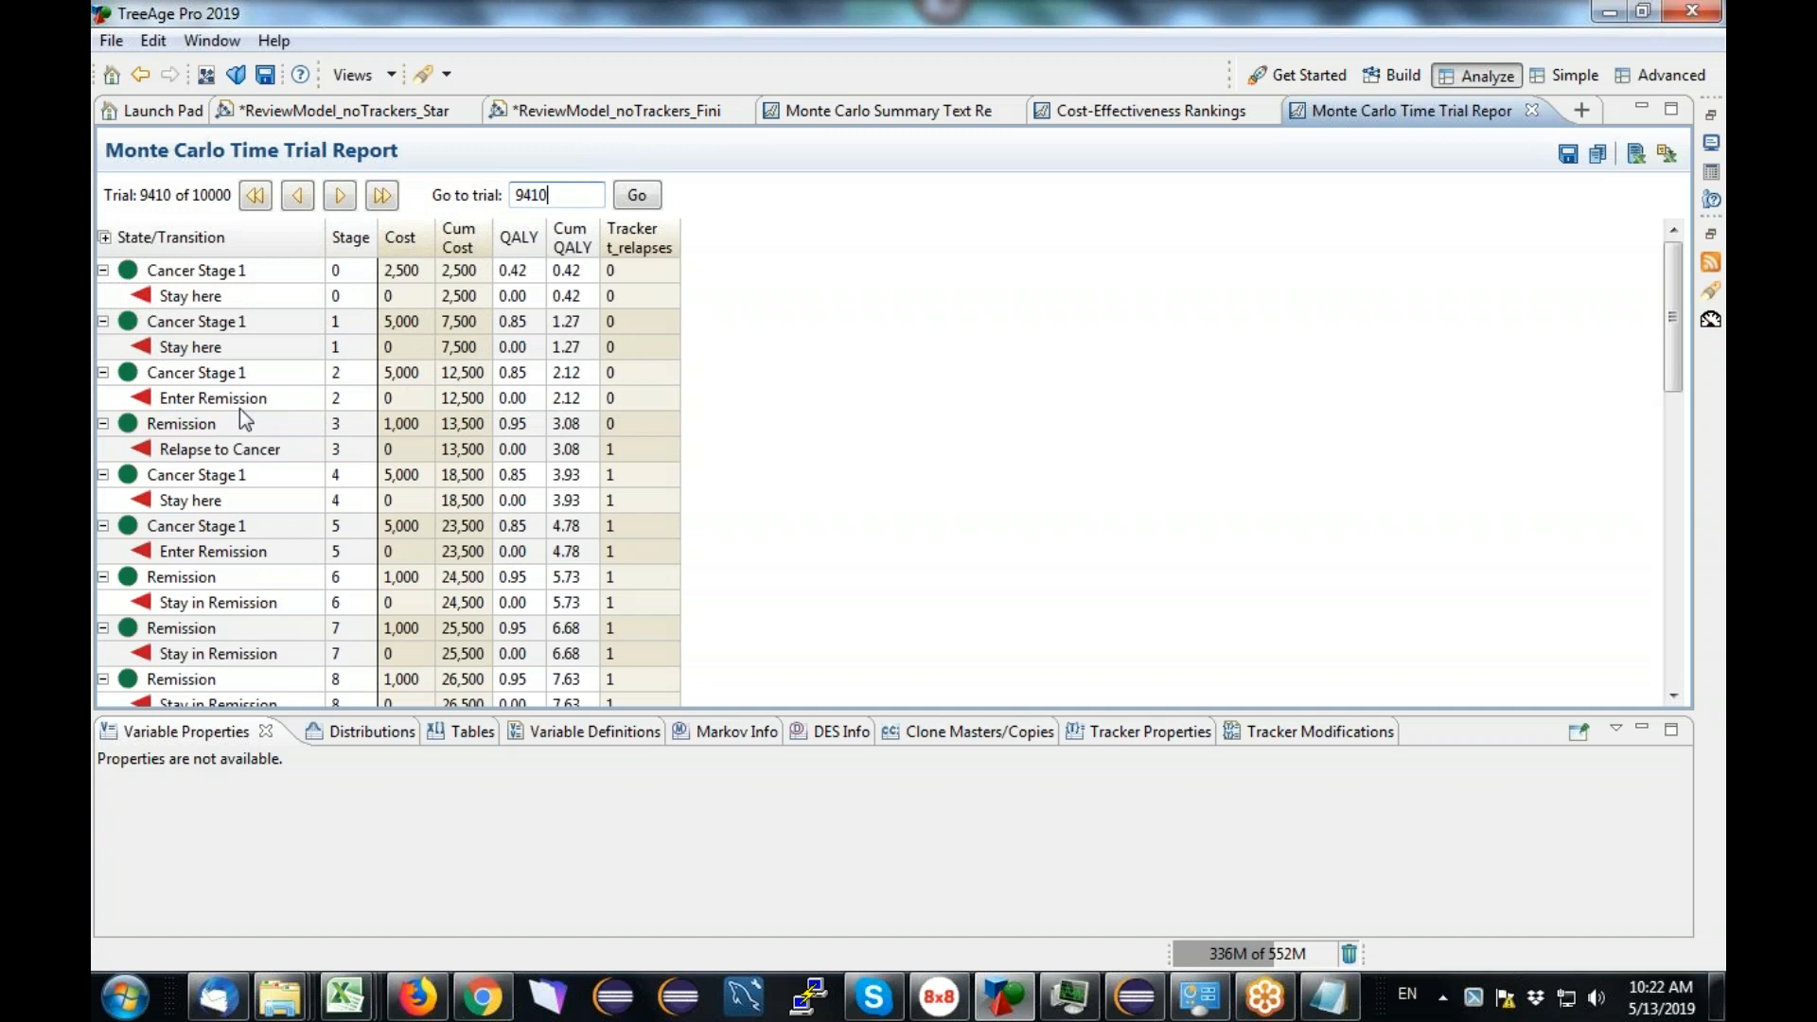
drag(1676, 286, 1655, 573)
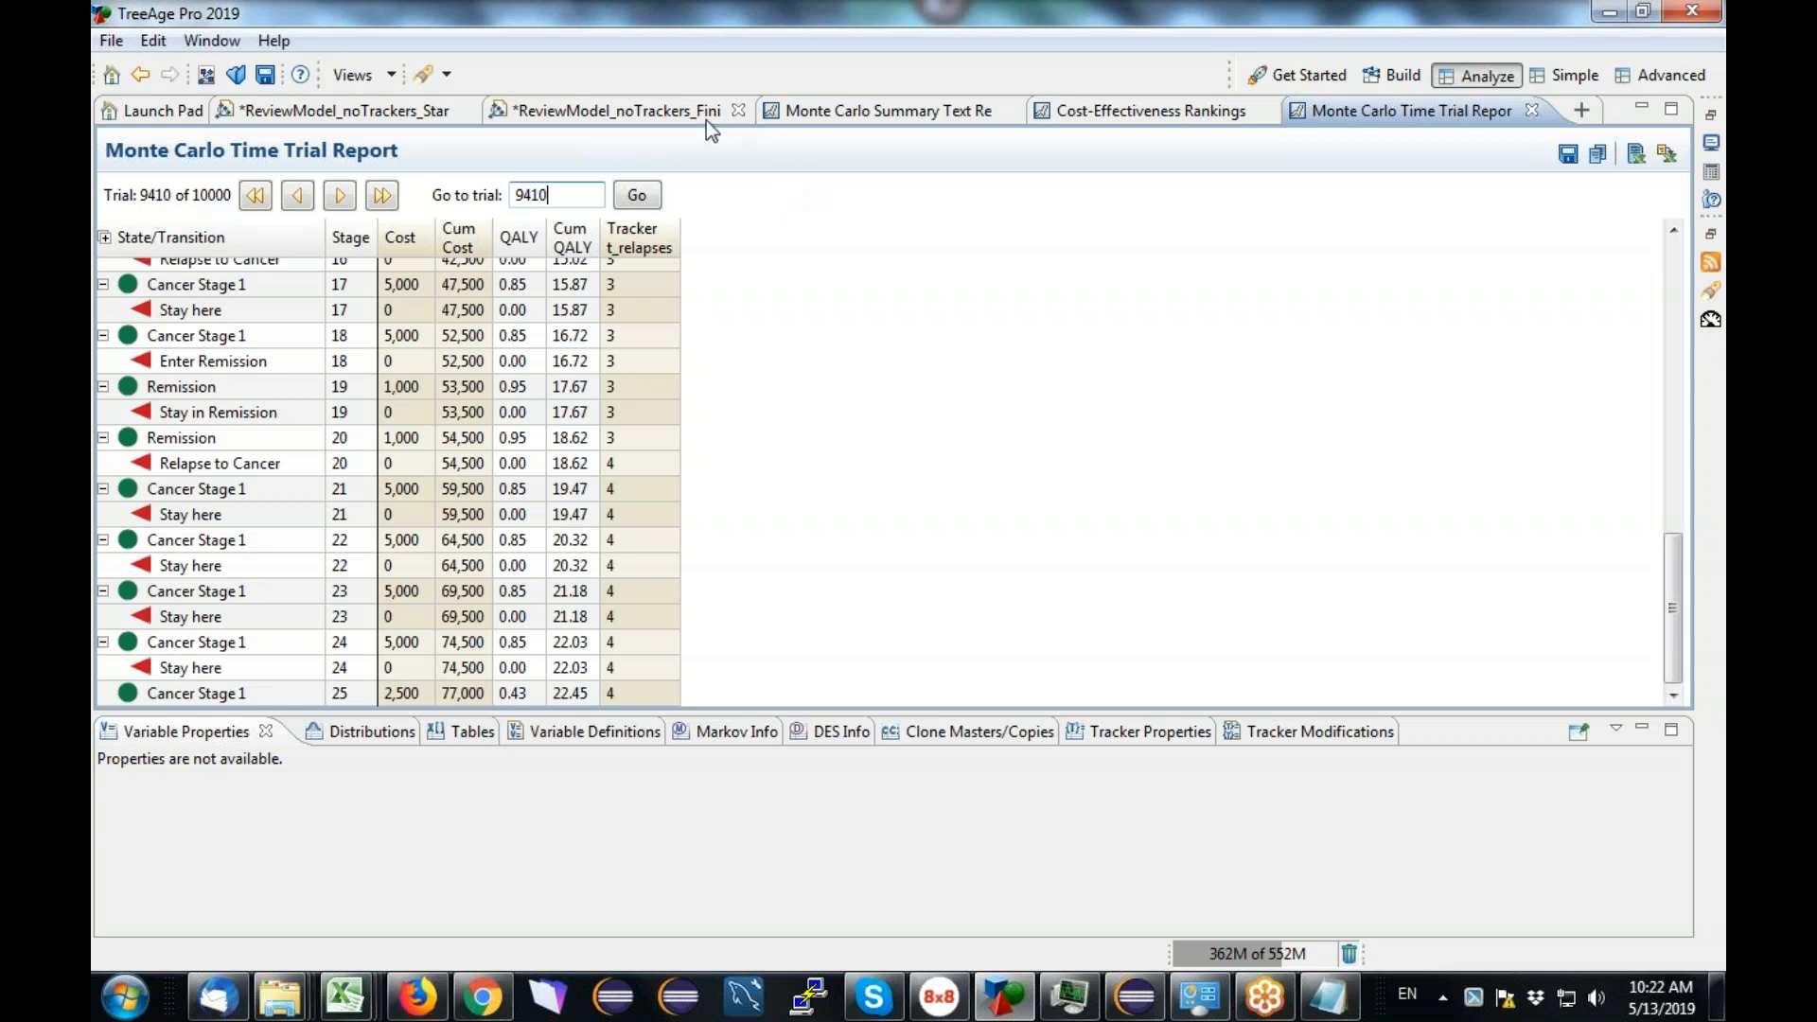
Step: Open the All Data Report from the Monte Carlo summary, examine the t_relapses values per iteration, and close the report
click(876, 116)
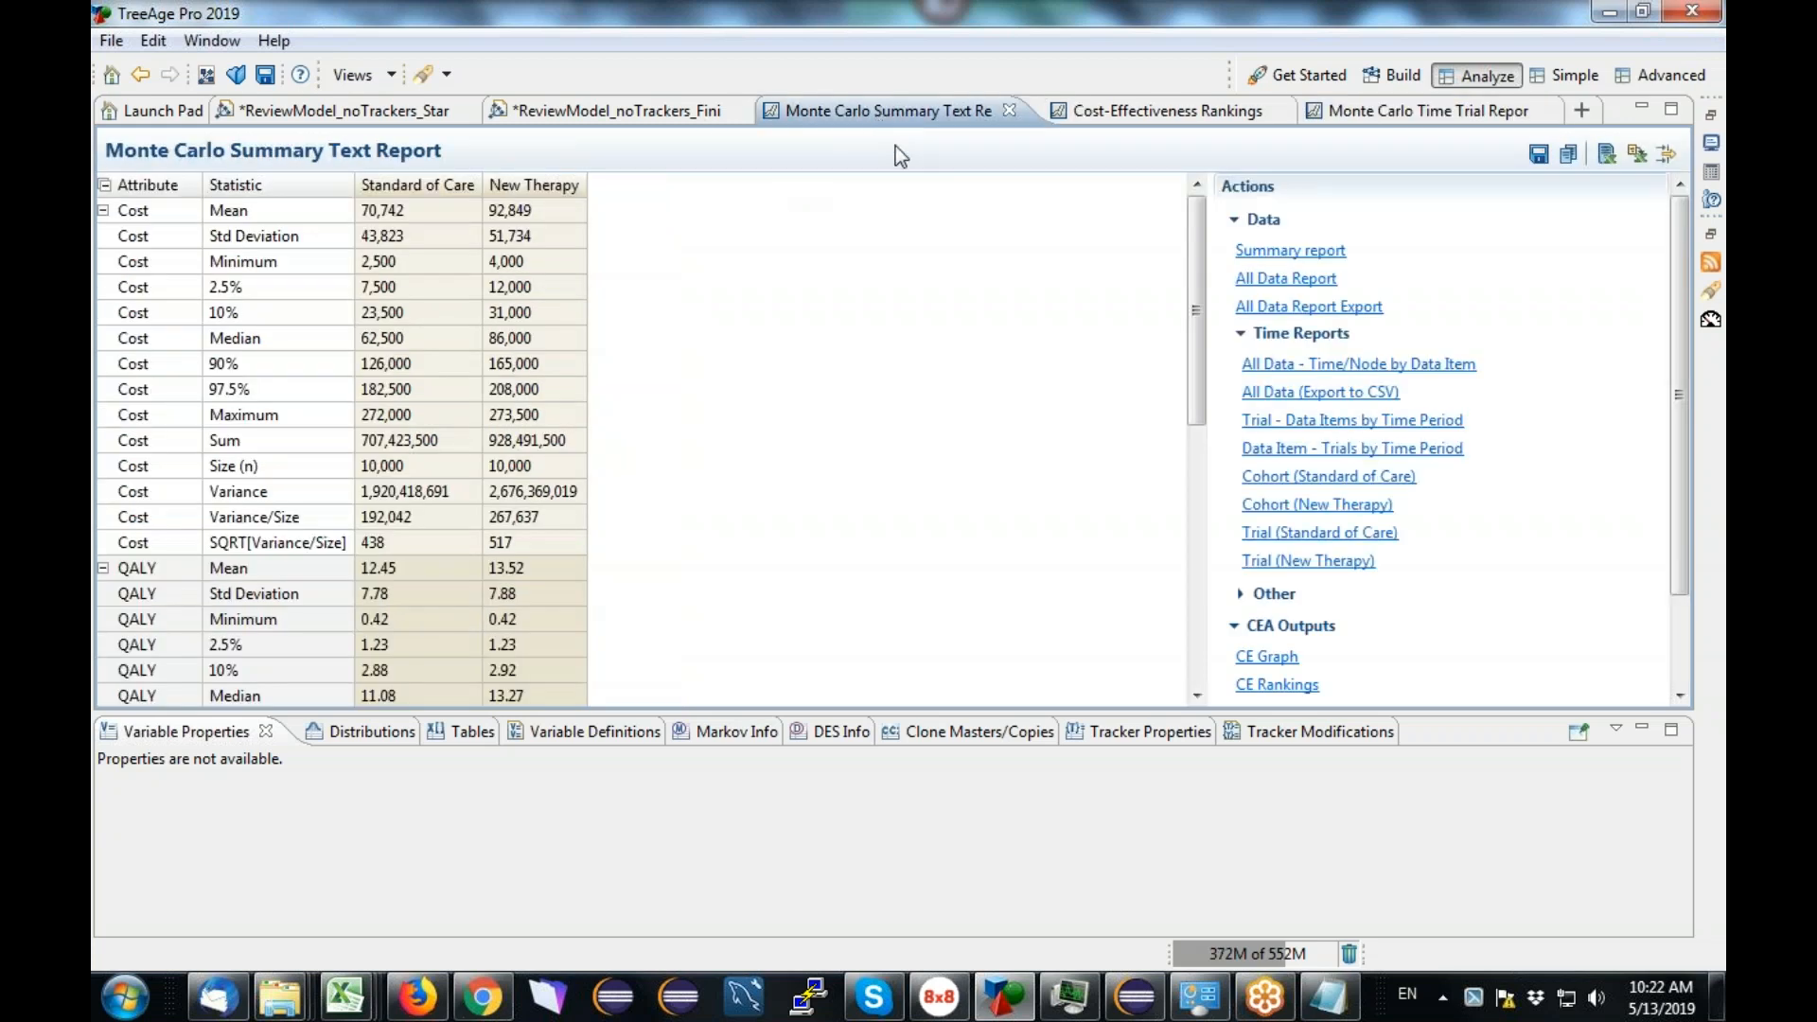
click(1289, 280)
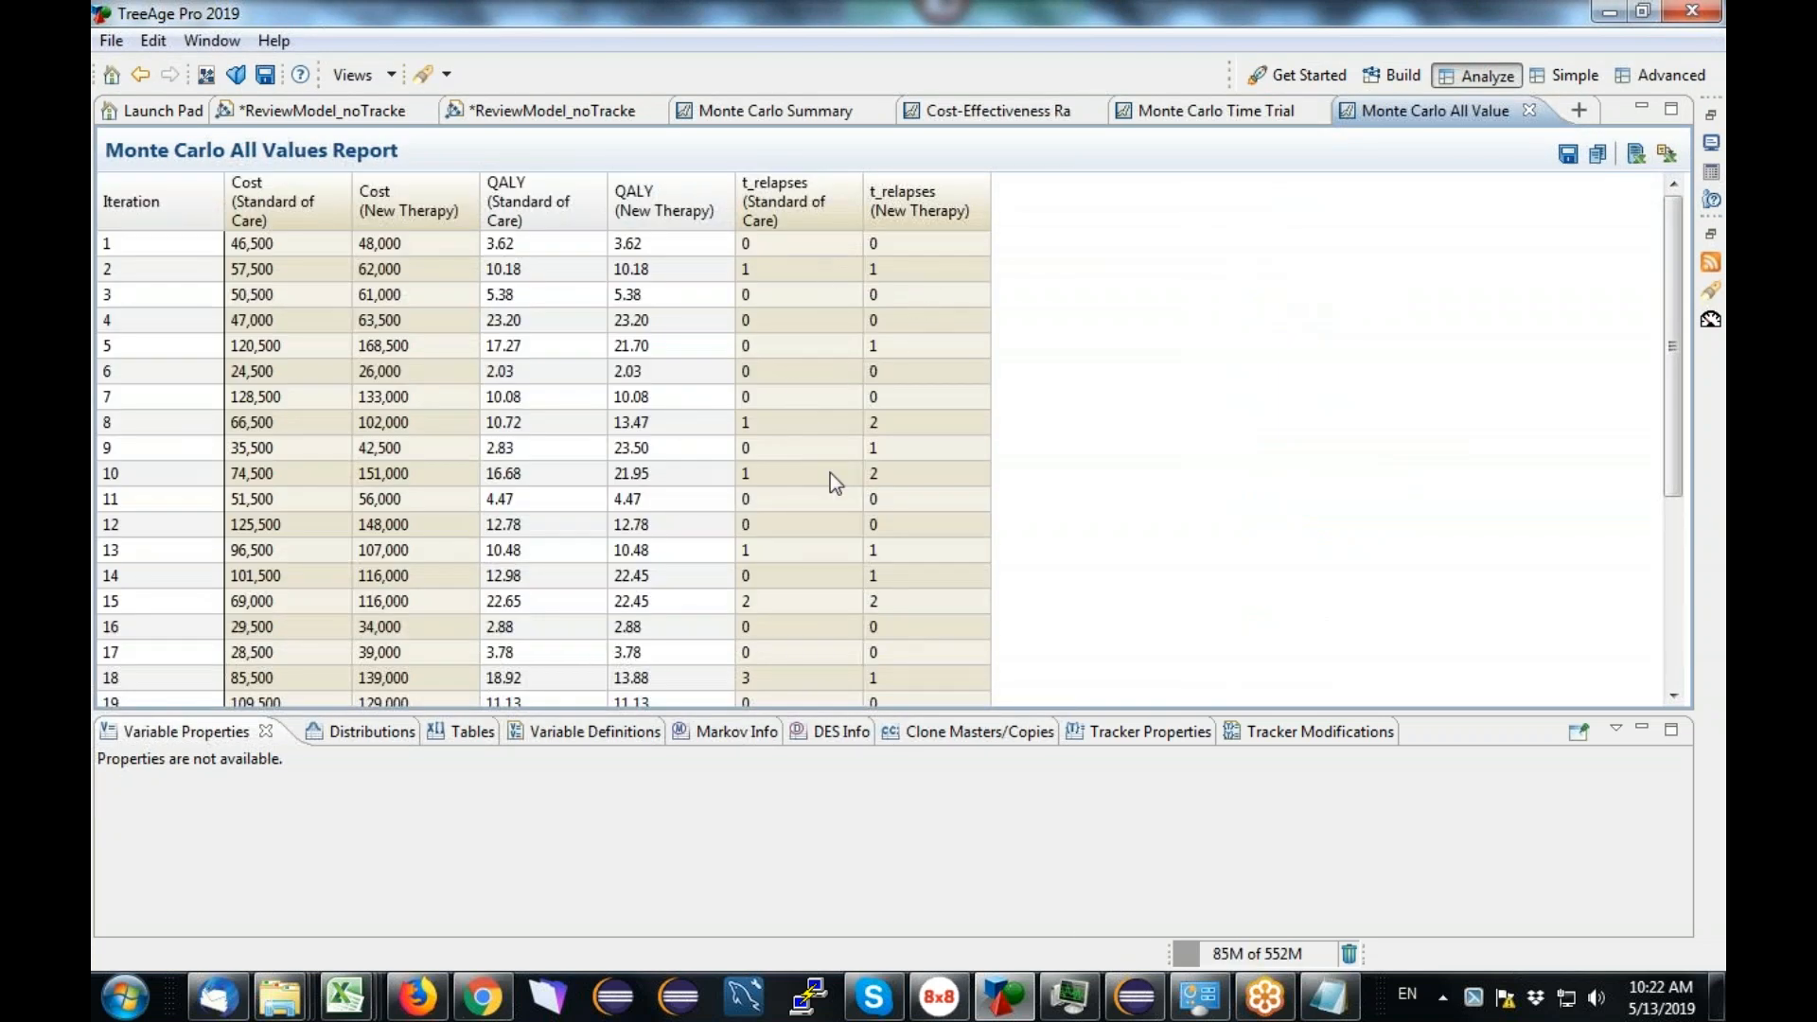
drag(1670, 271, 1648, 559)
click(762, 478)
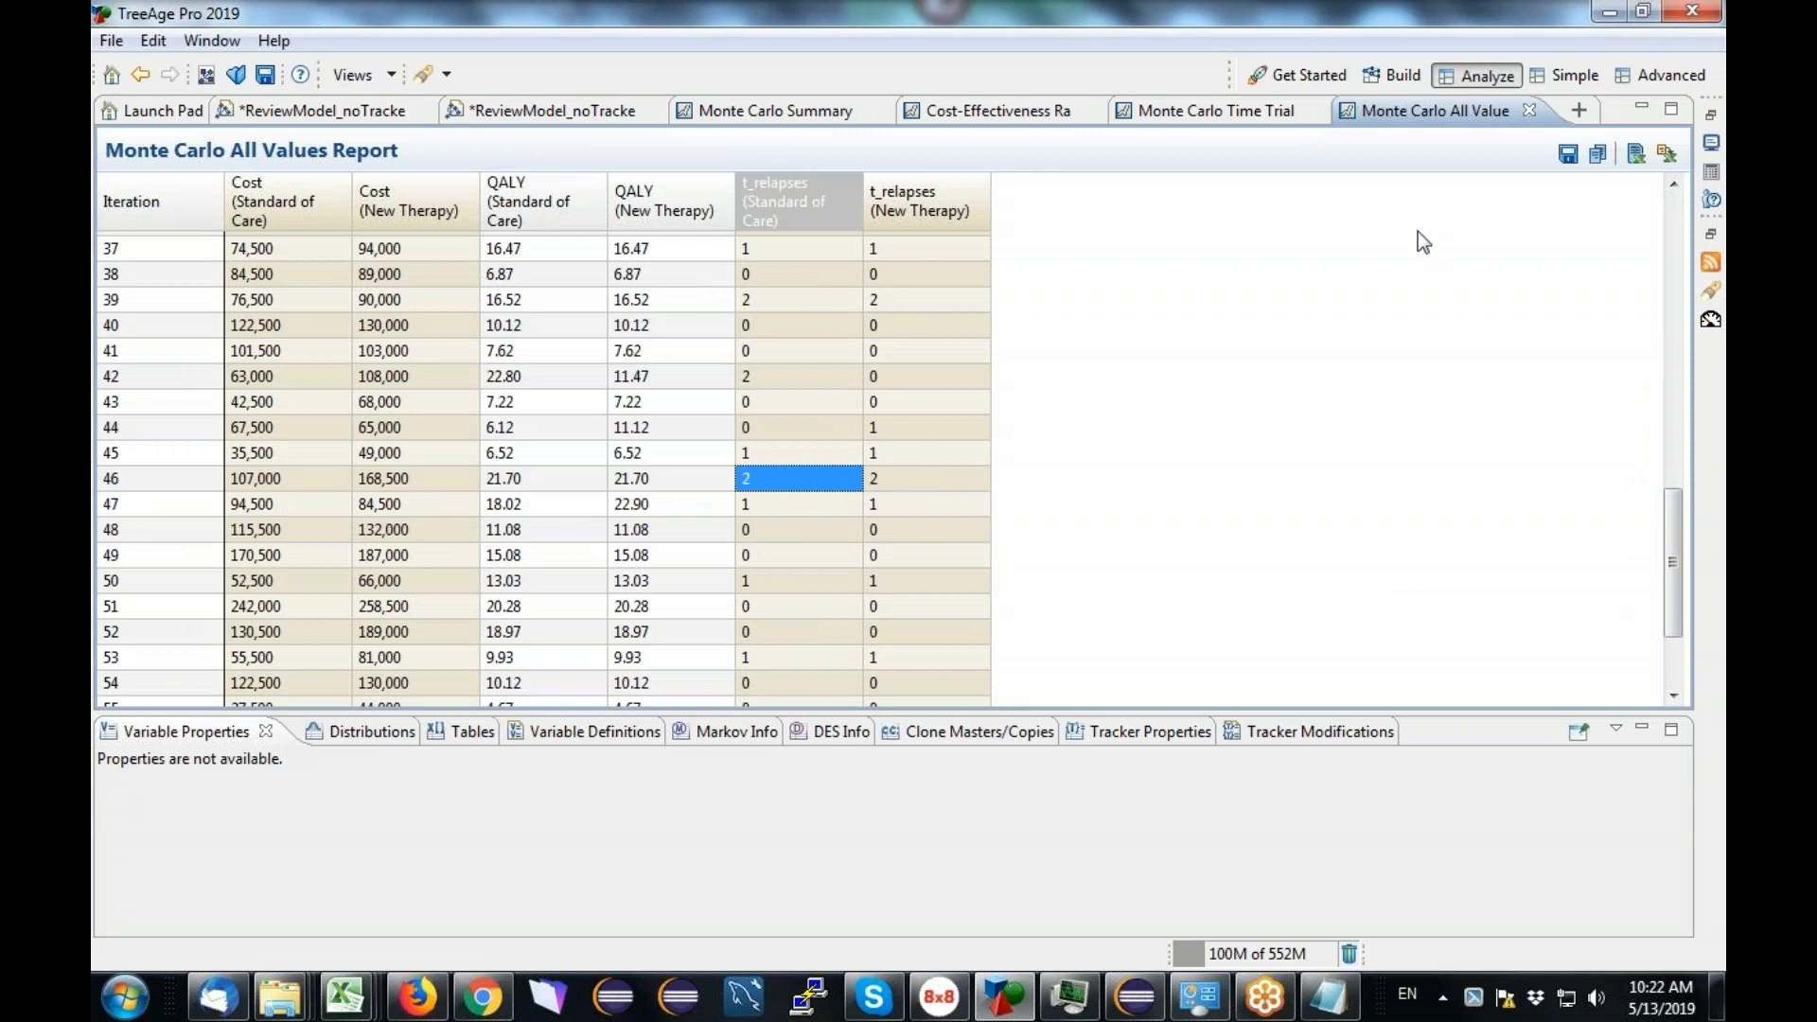
click(1529, 110)
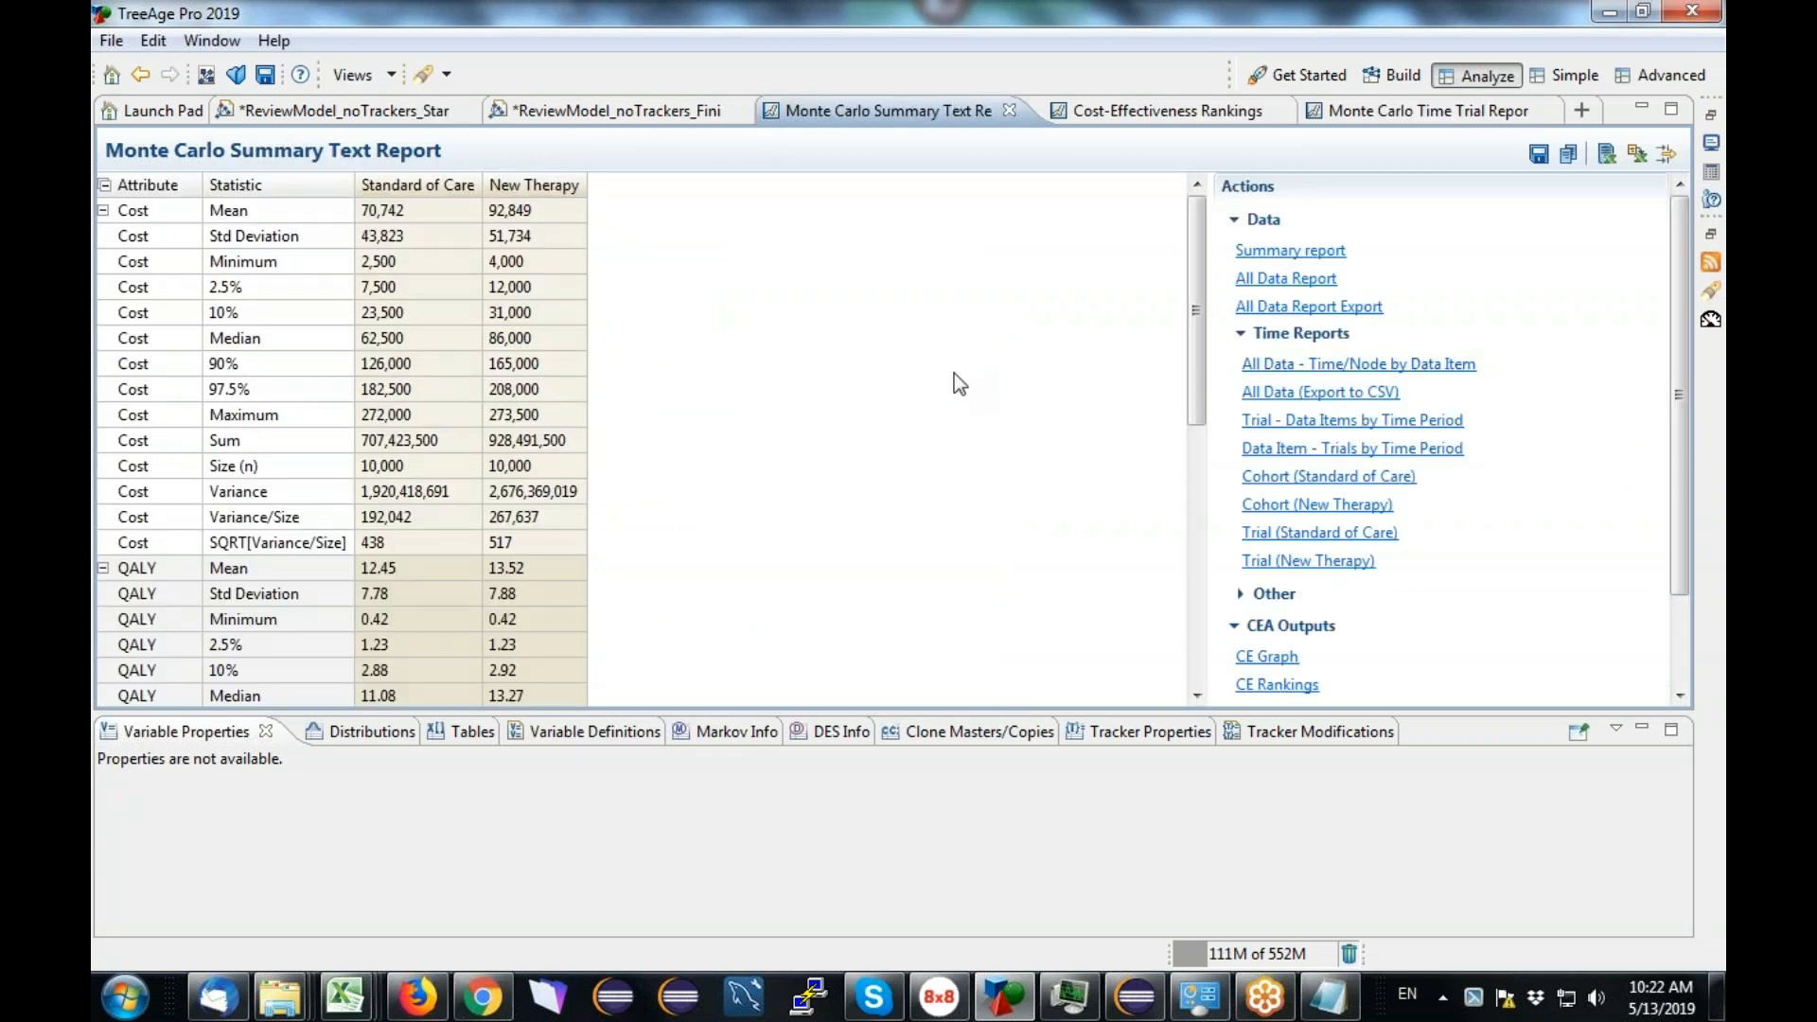
Step: Examine the Standard of Care cohort time report with stage 0's Cancer Stage 1 transitions expanded, and view and close its state probability chart
click(1390, 118)
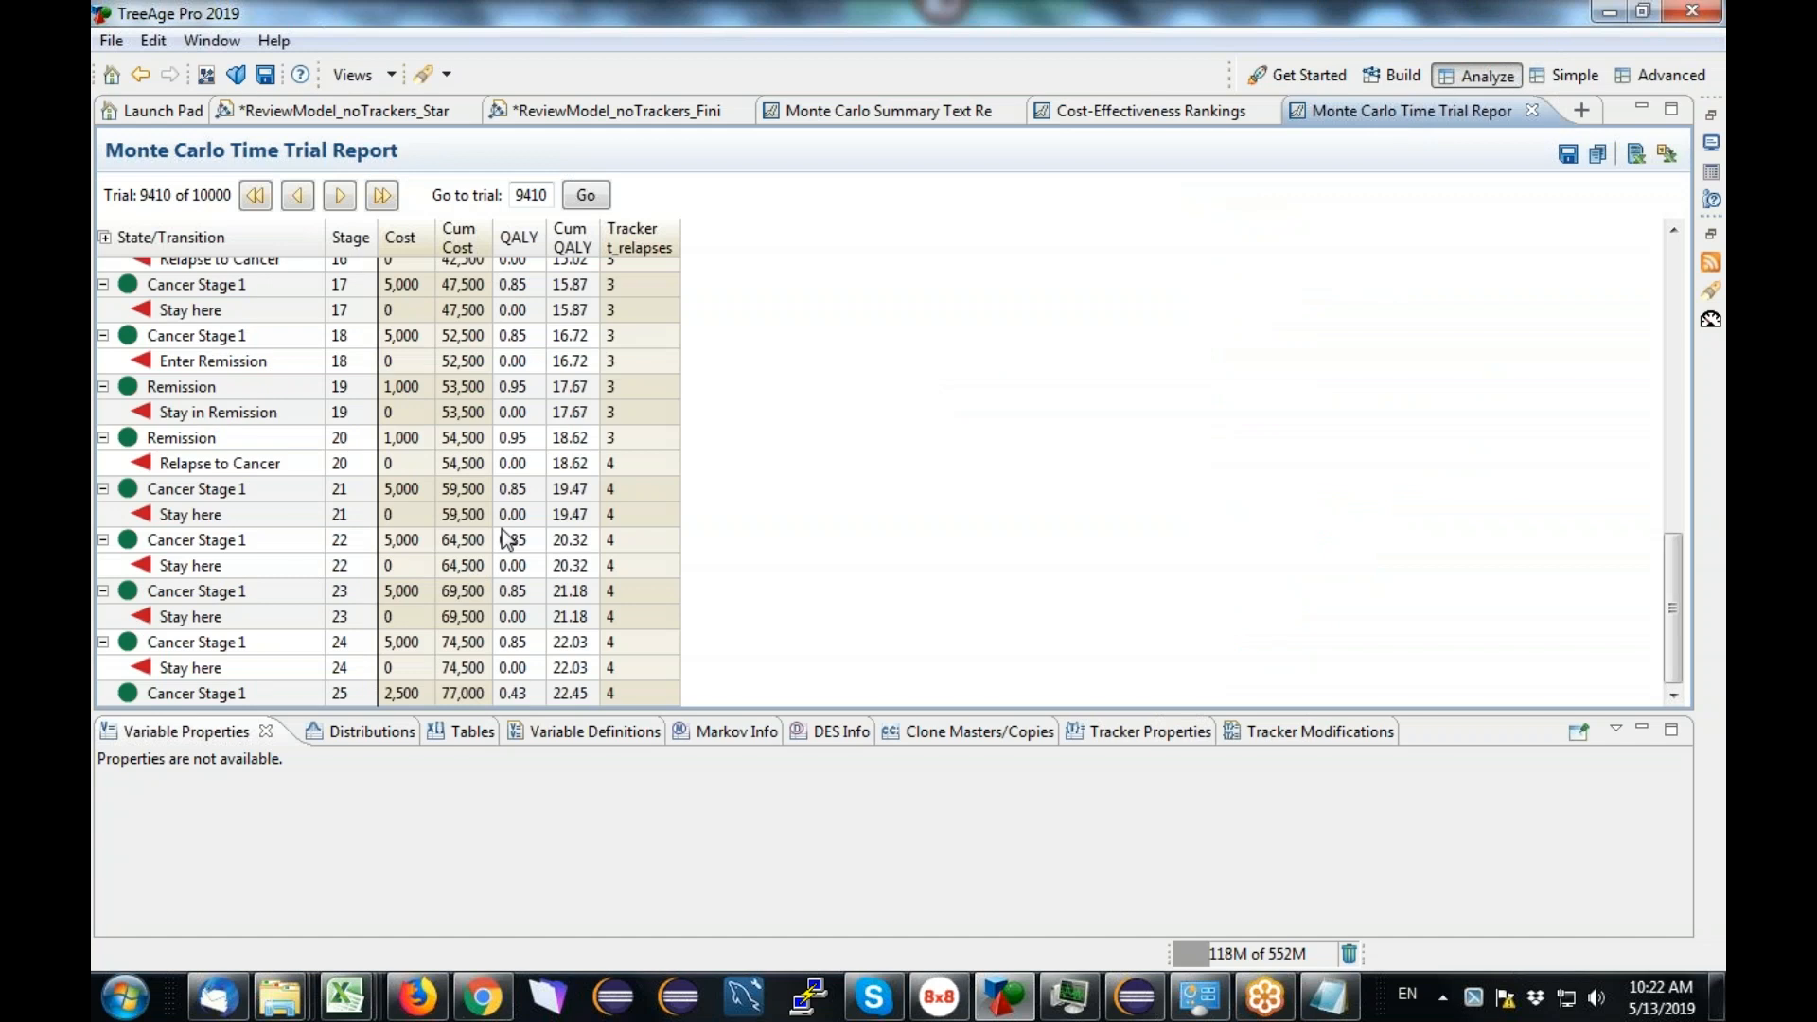
click(885, 114)
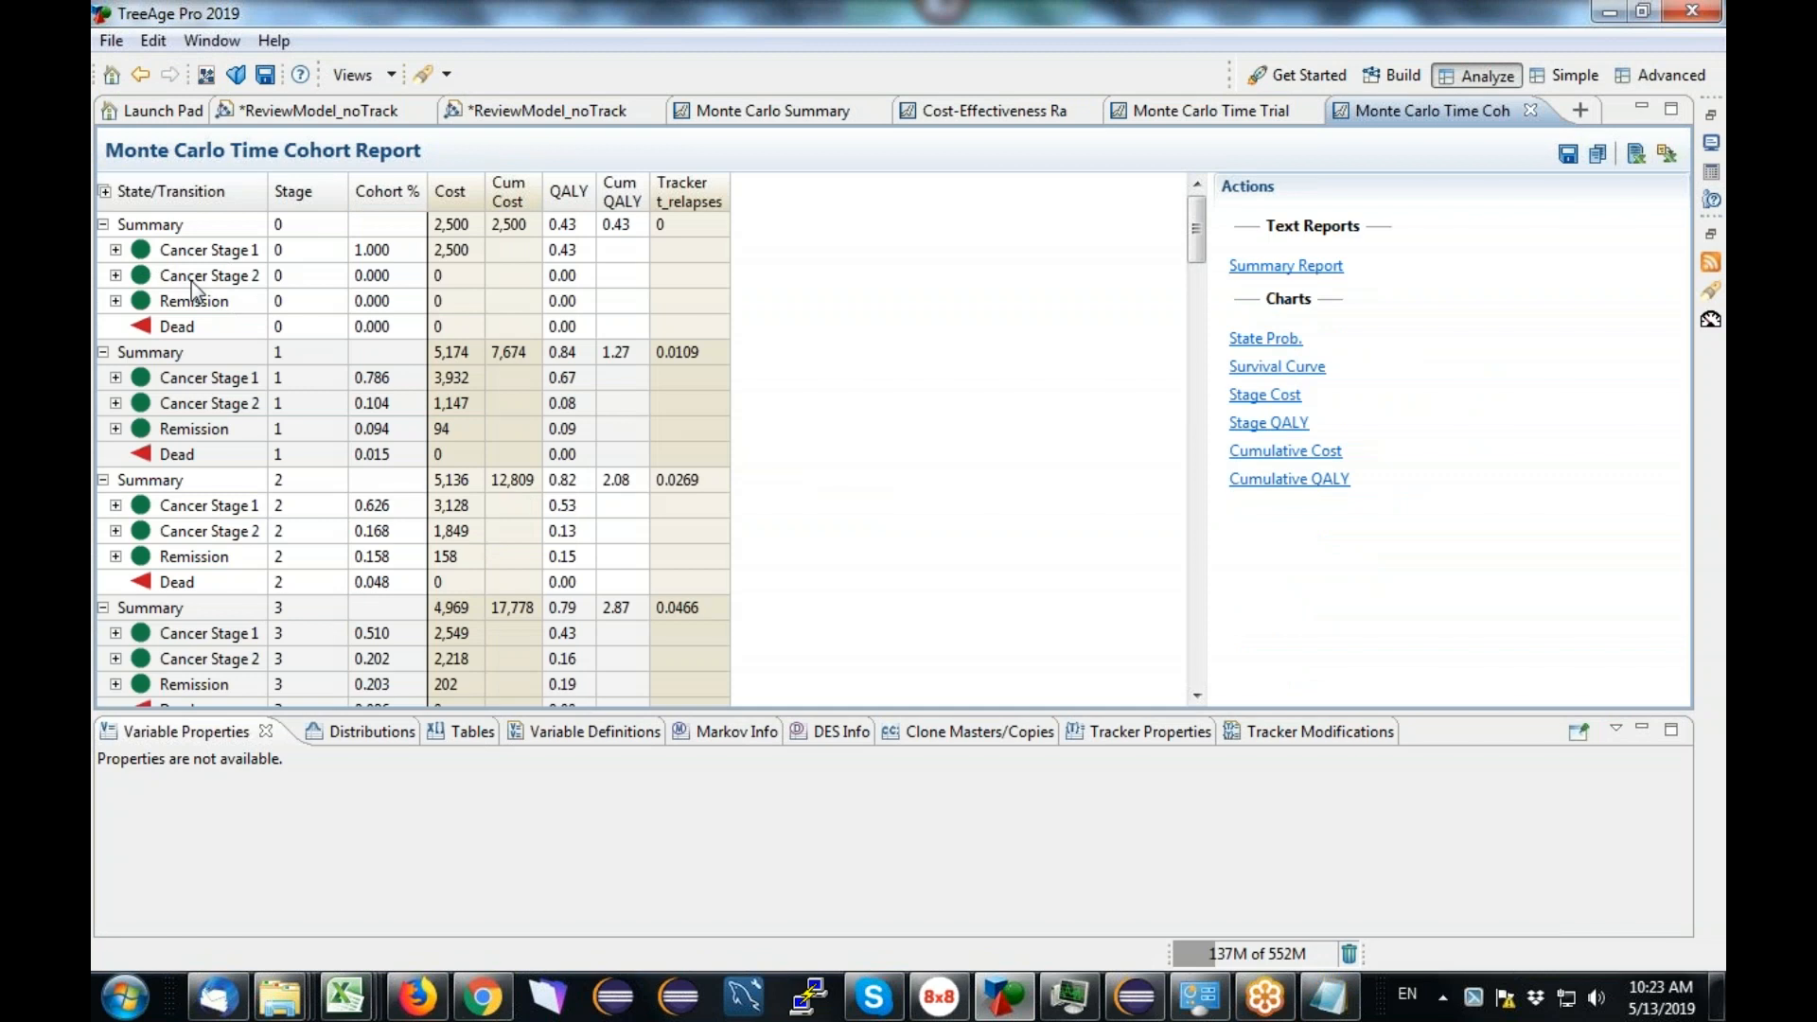
click(116, 249)
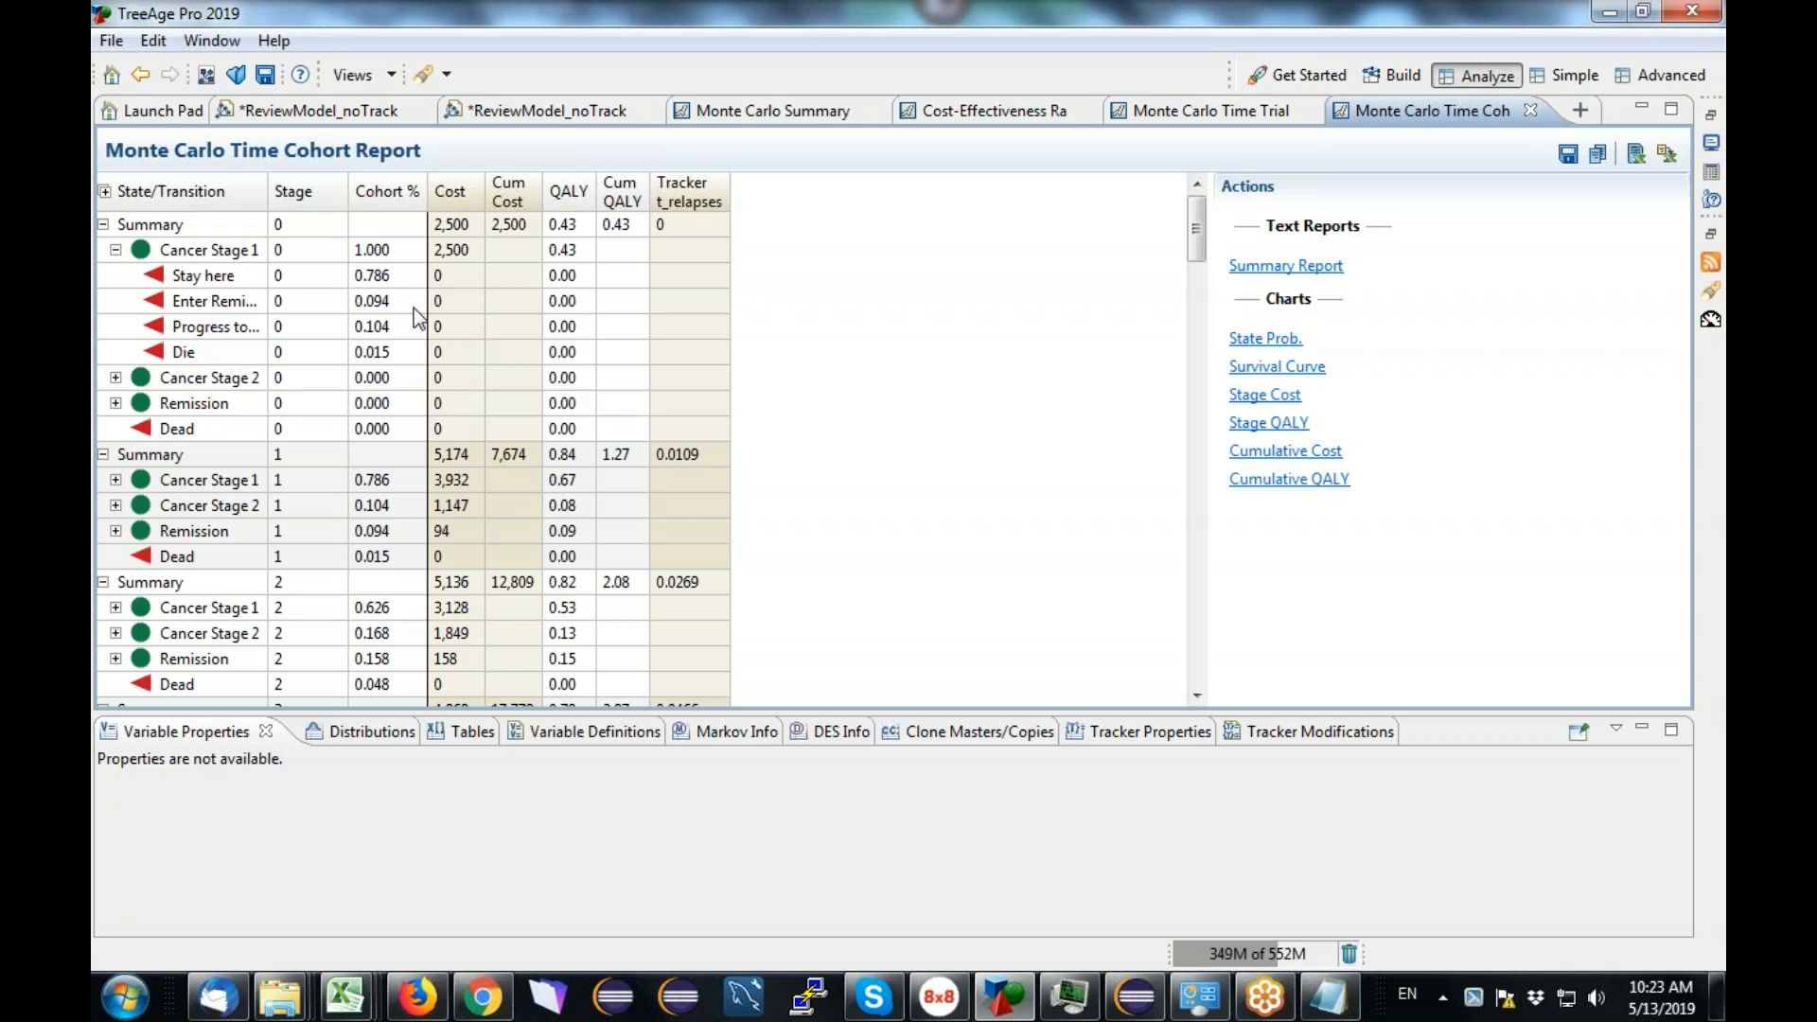
drag(1200, 219, 1198, 367)
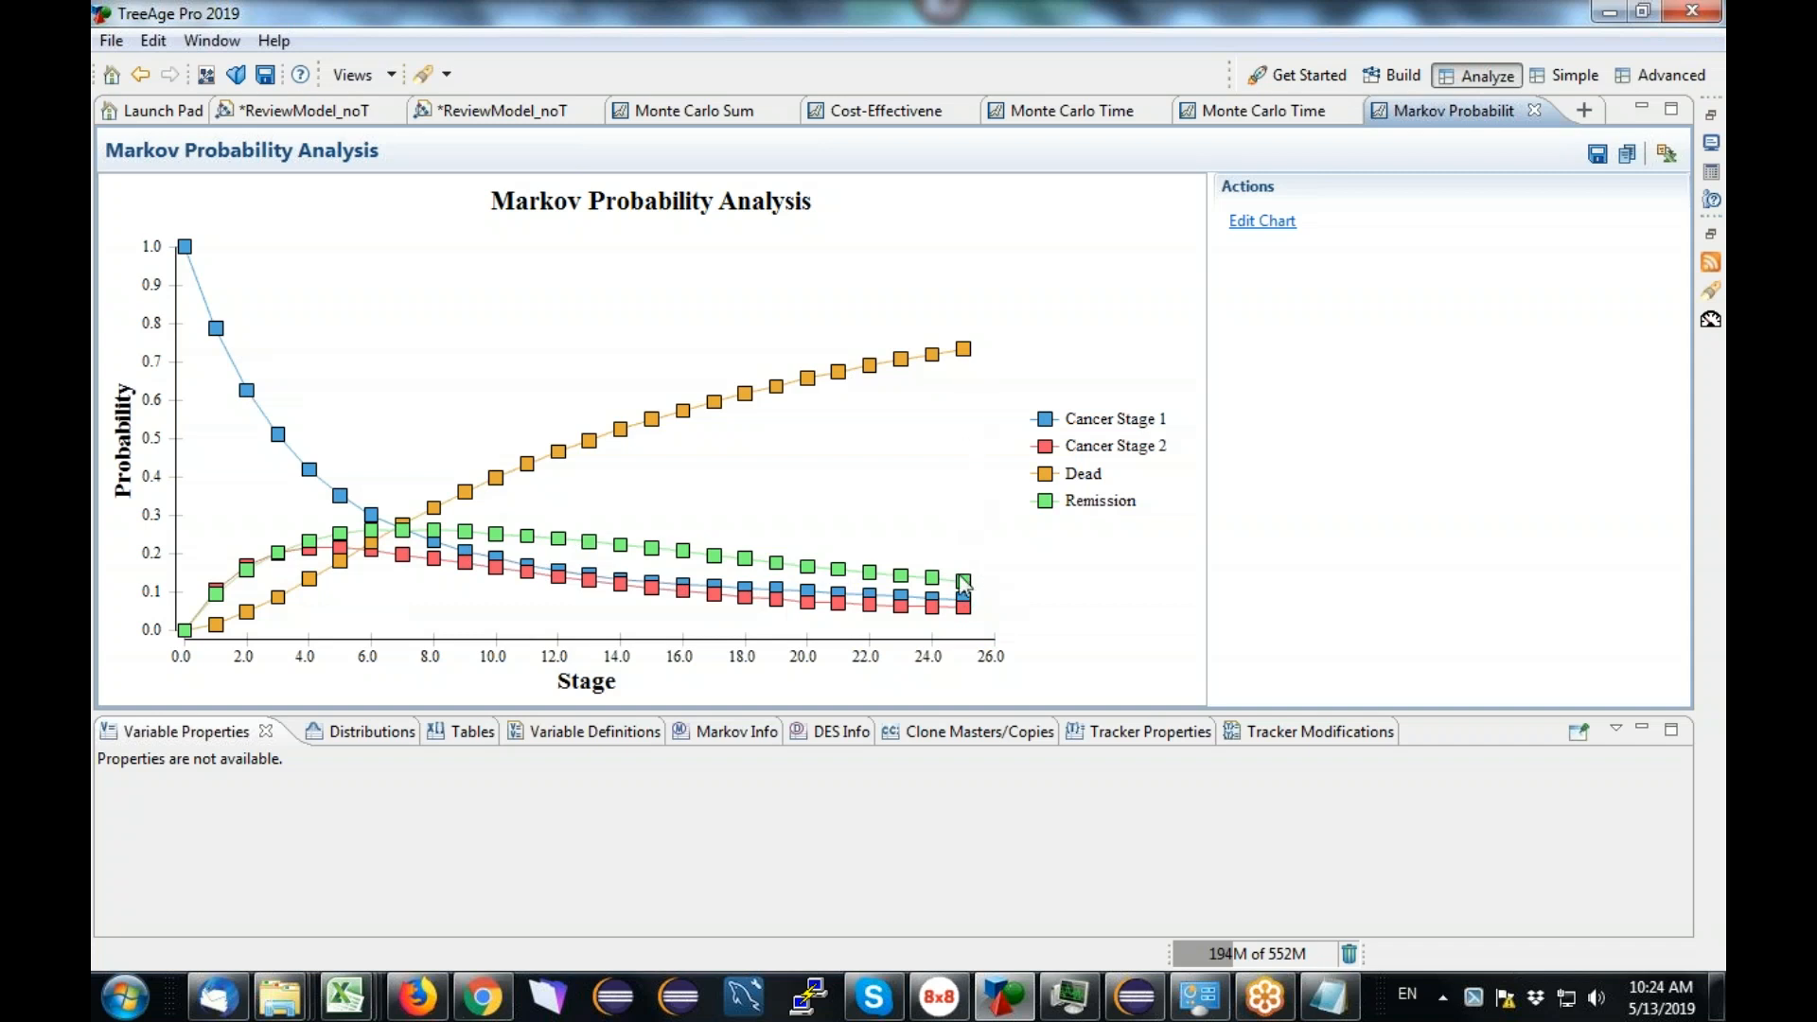
click(1534, 110)
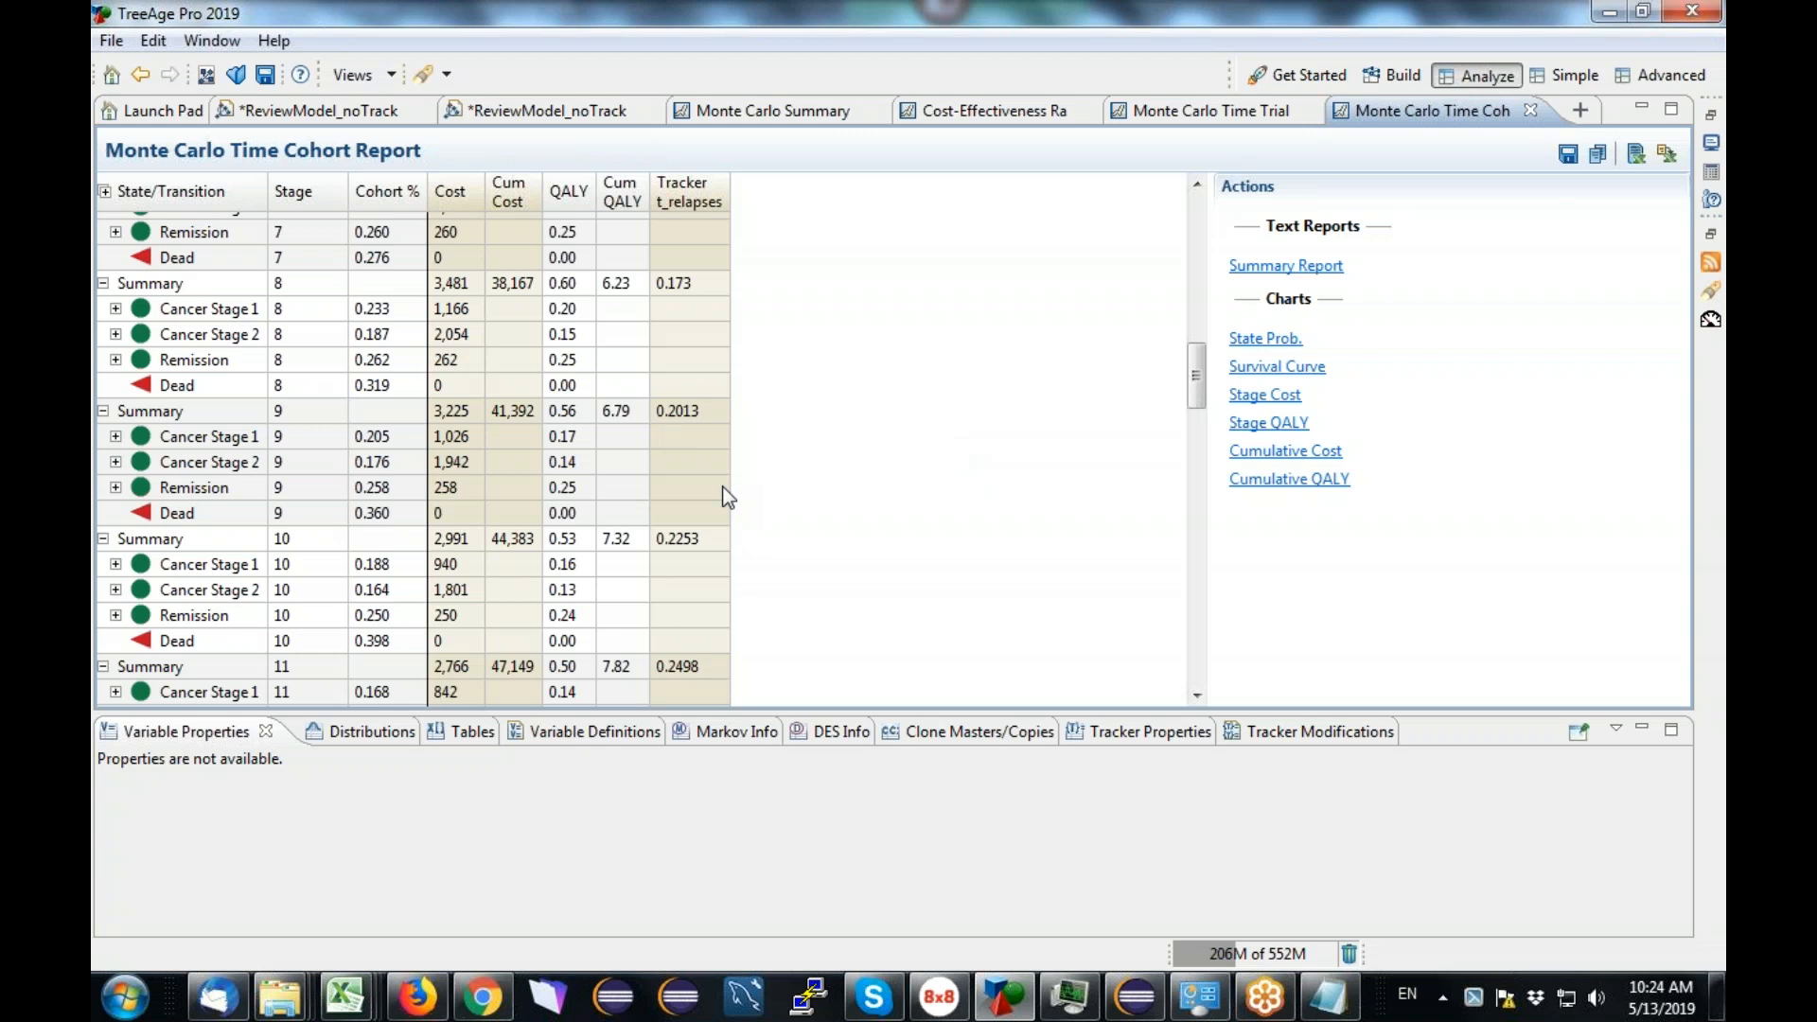
Step: In the finished model, check the Debug settings for pRelapse at the root and for pProgress at Standard of Care and New Therapy
click(562, 112)
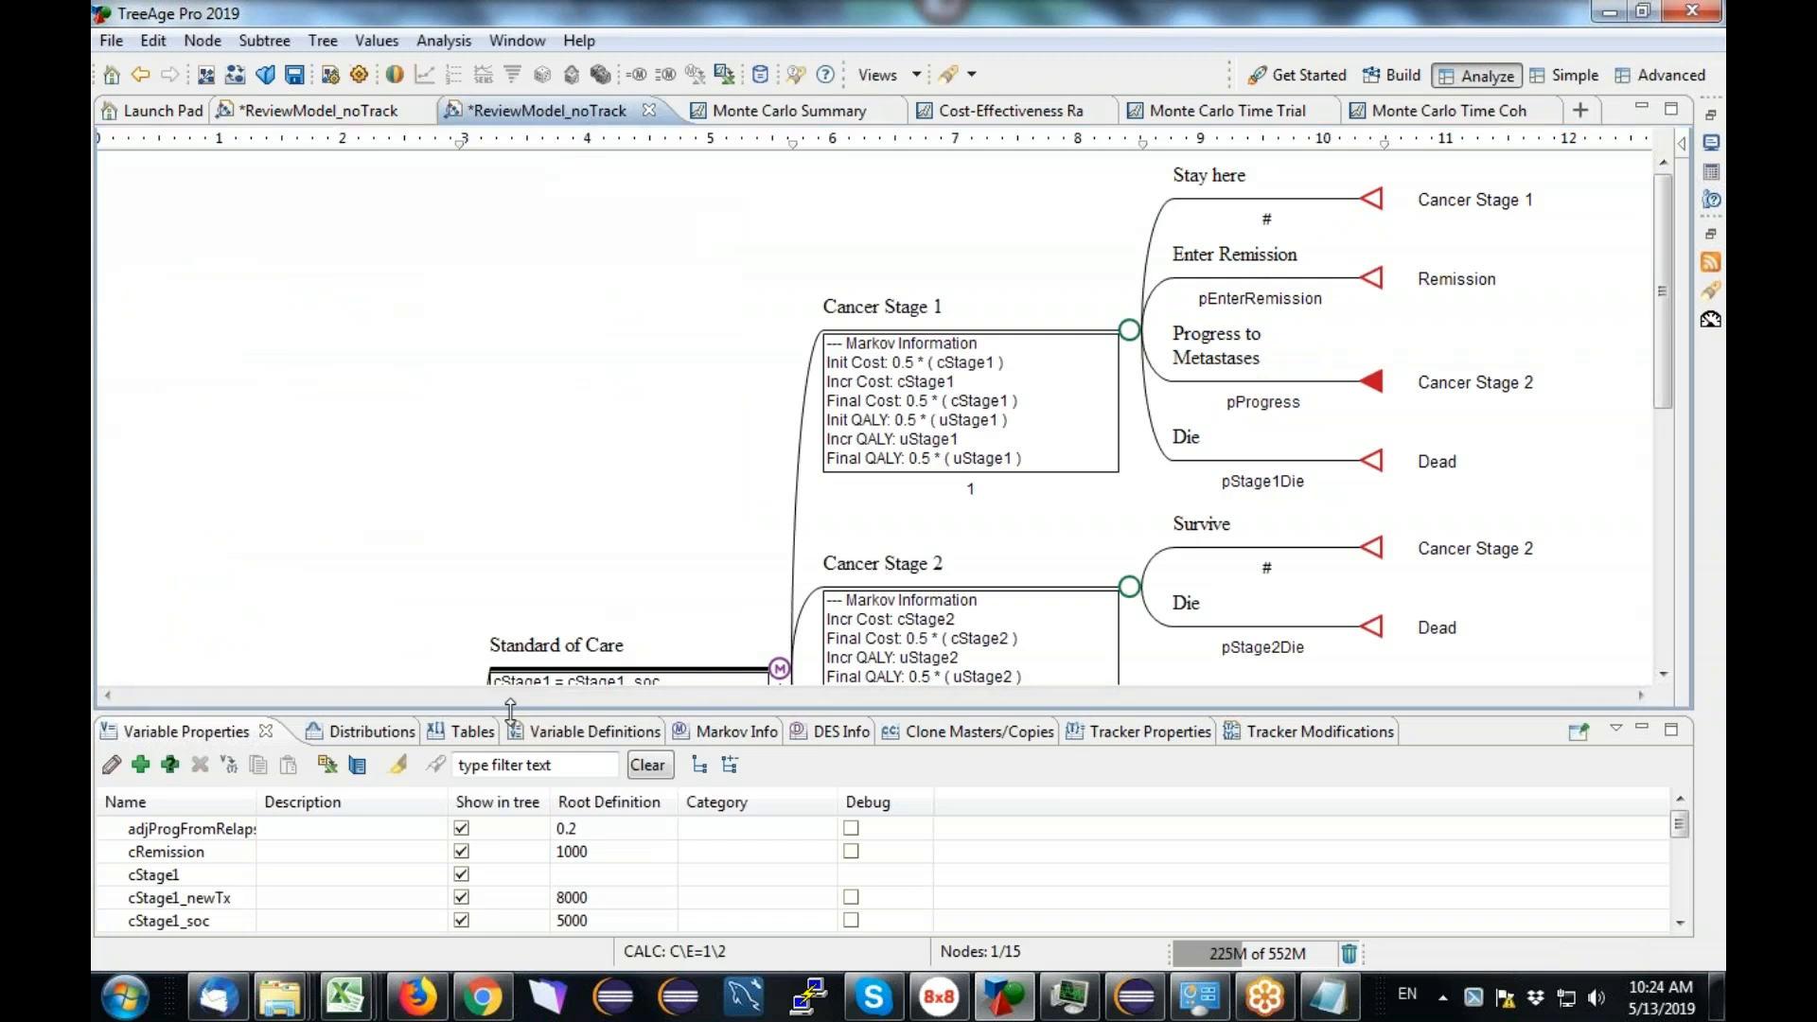
drag(510, 710, 536, 399)
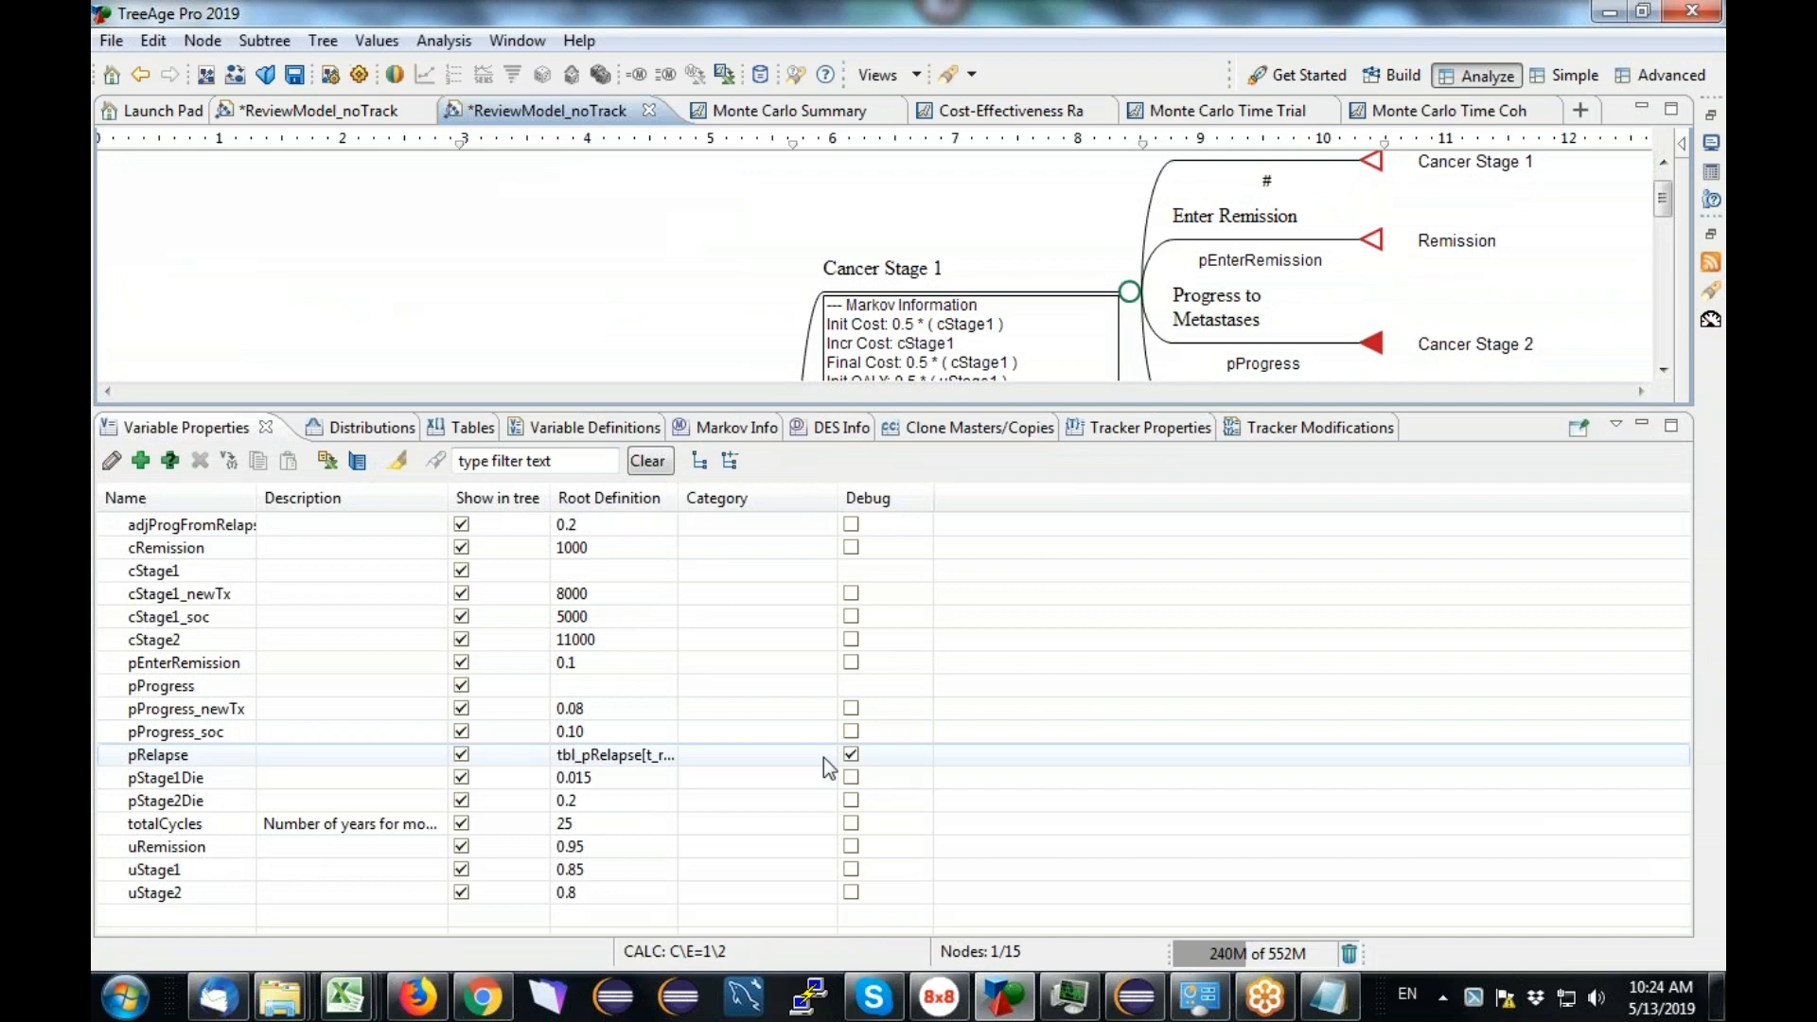
click(587, 431)
drag(1667, 215, 1668, 275)
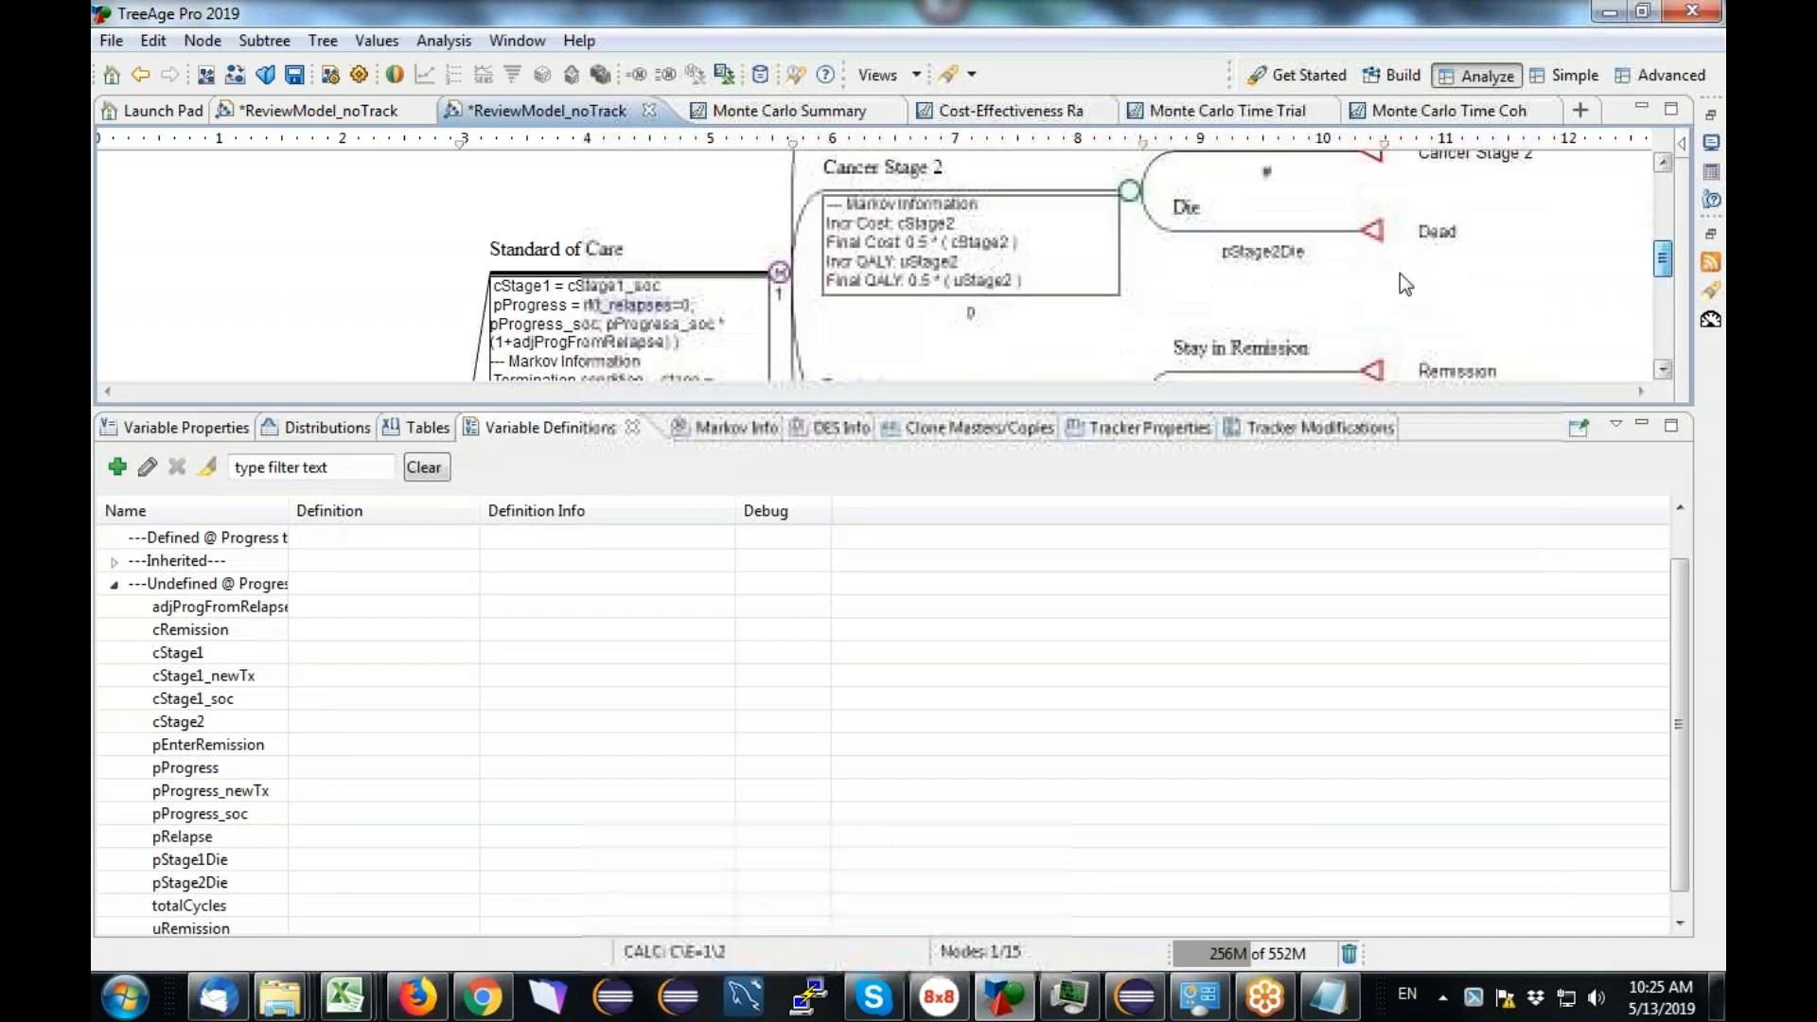
click(778, 273)
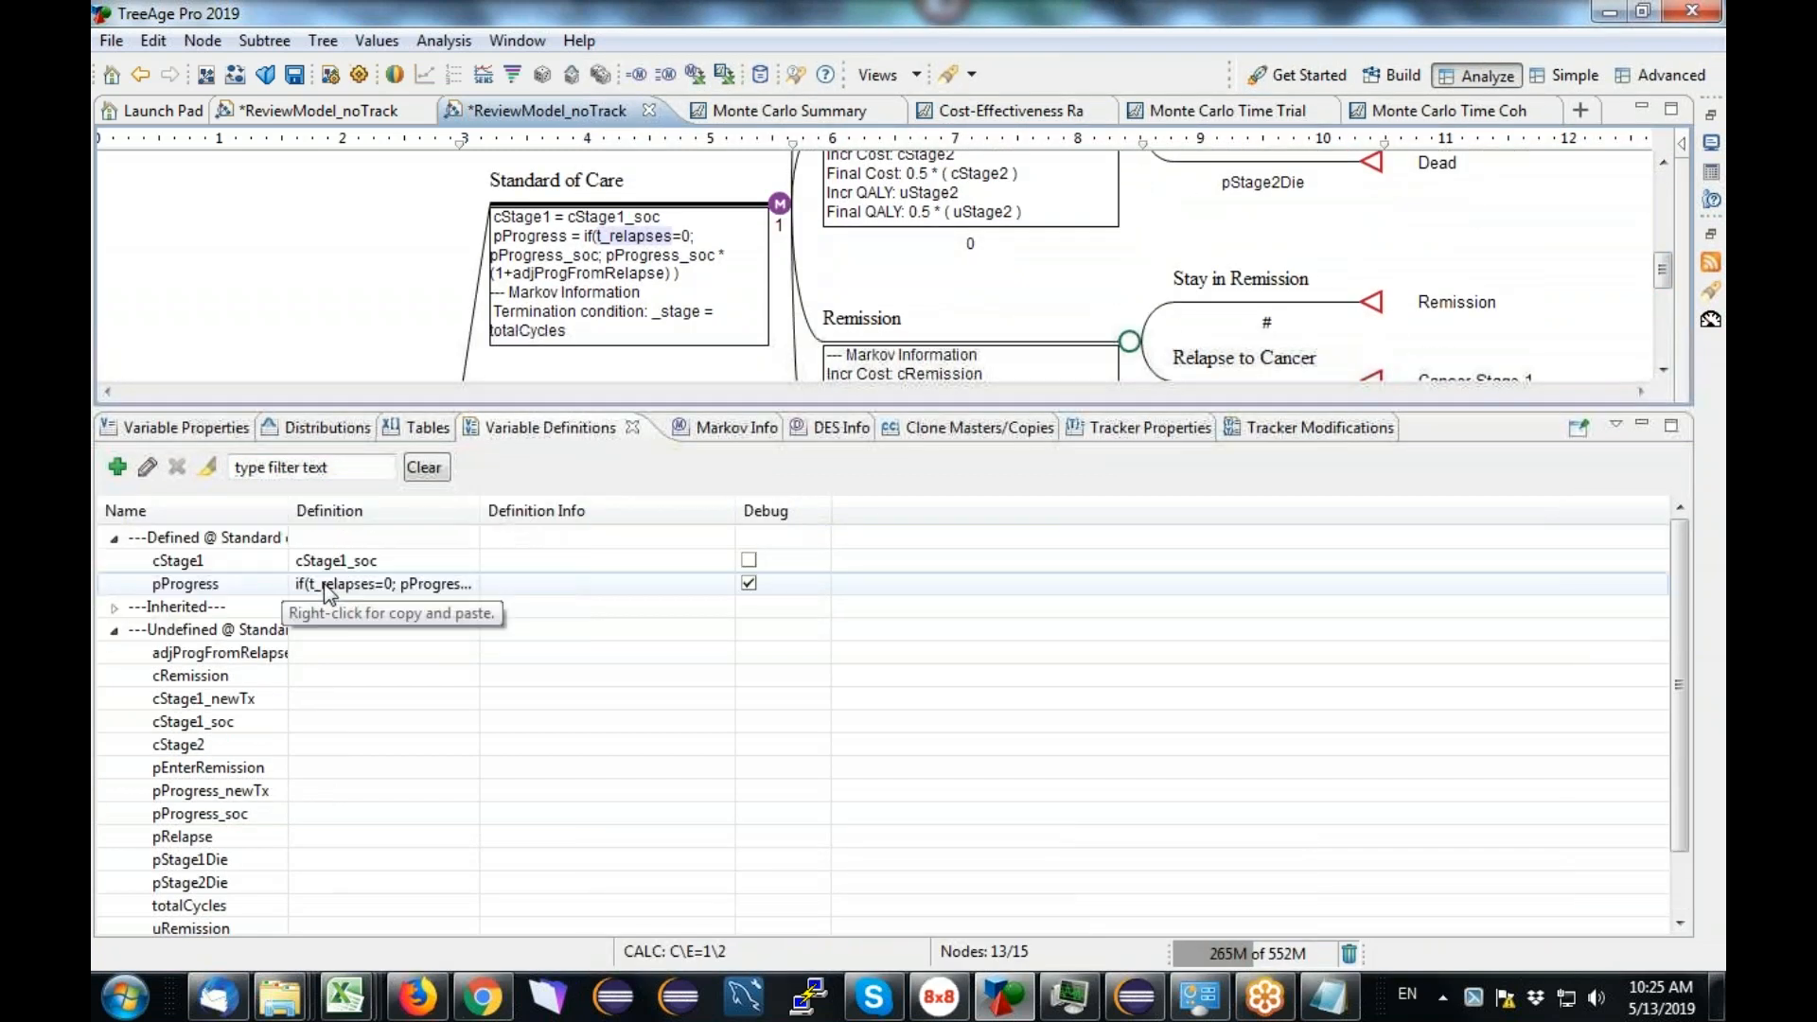
drag(1670, 279, 1667, 326)
click(779, 280)
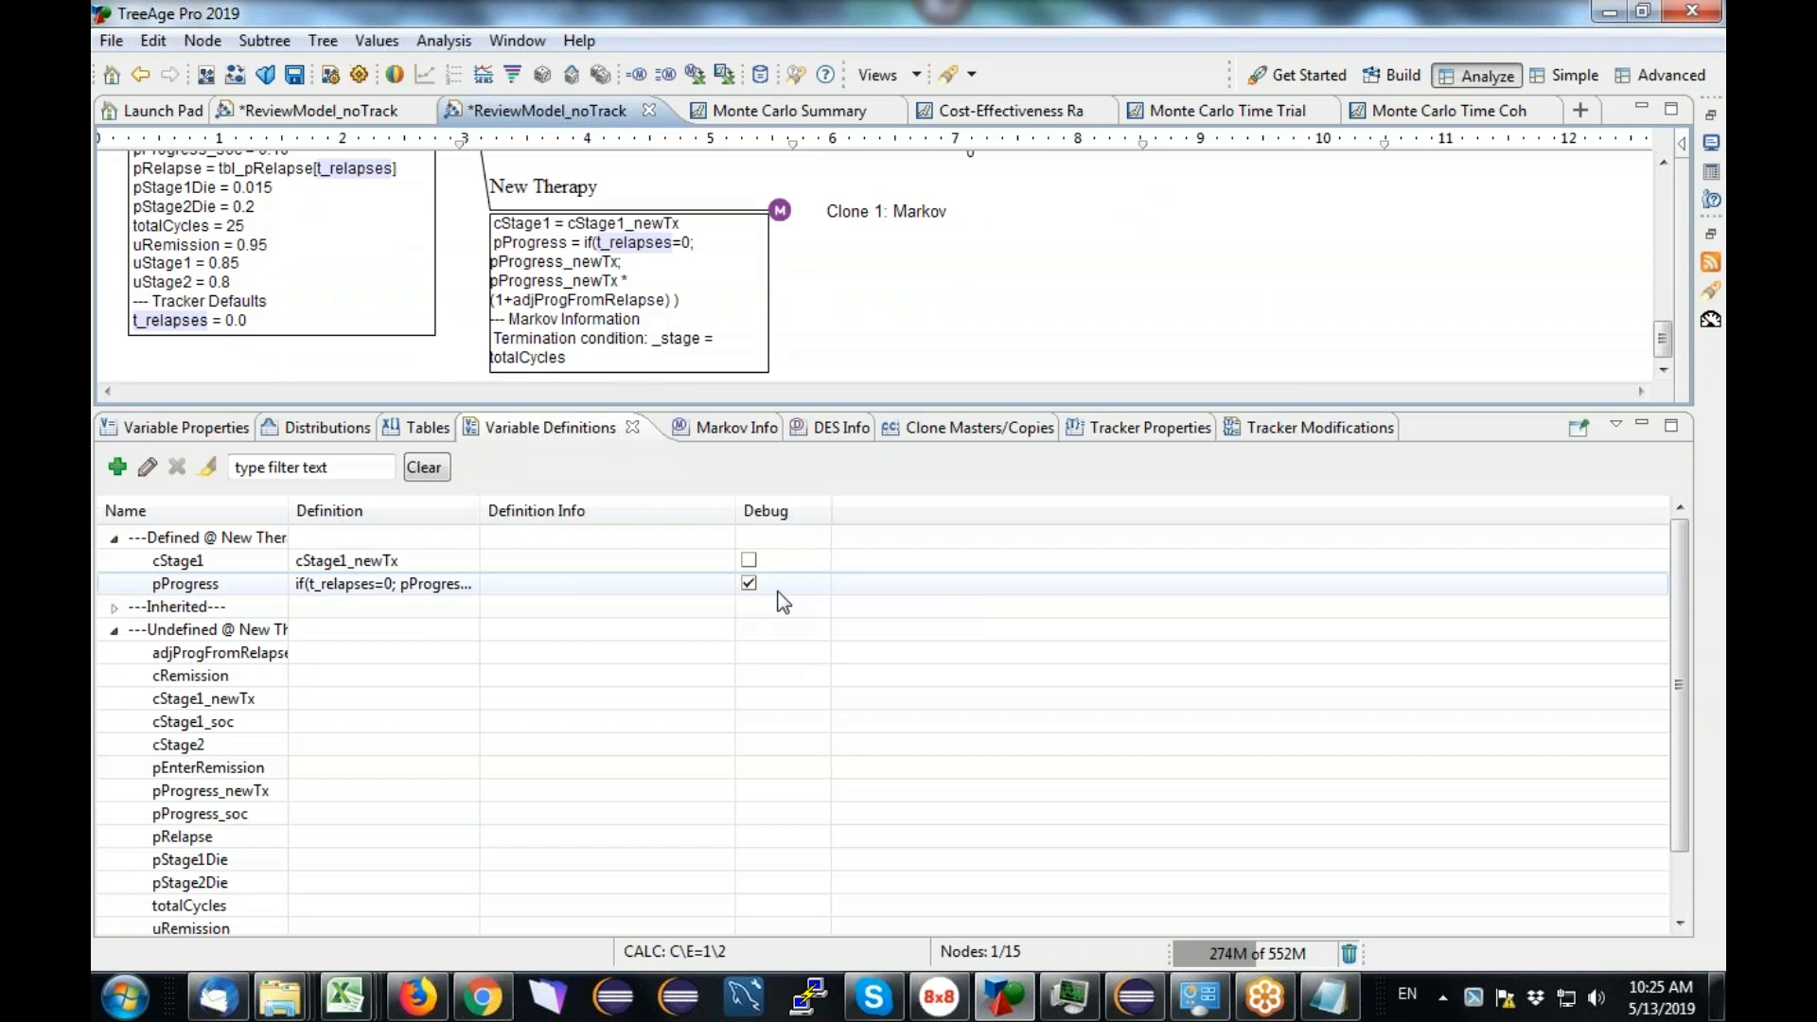
Step: Show the Calculation Trace Console, widen it, and examine the first pProgress calculation at the start of the Thread 0 output
click(1712, 116)
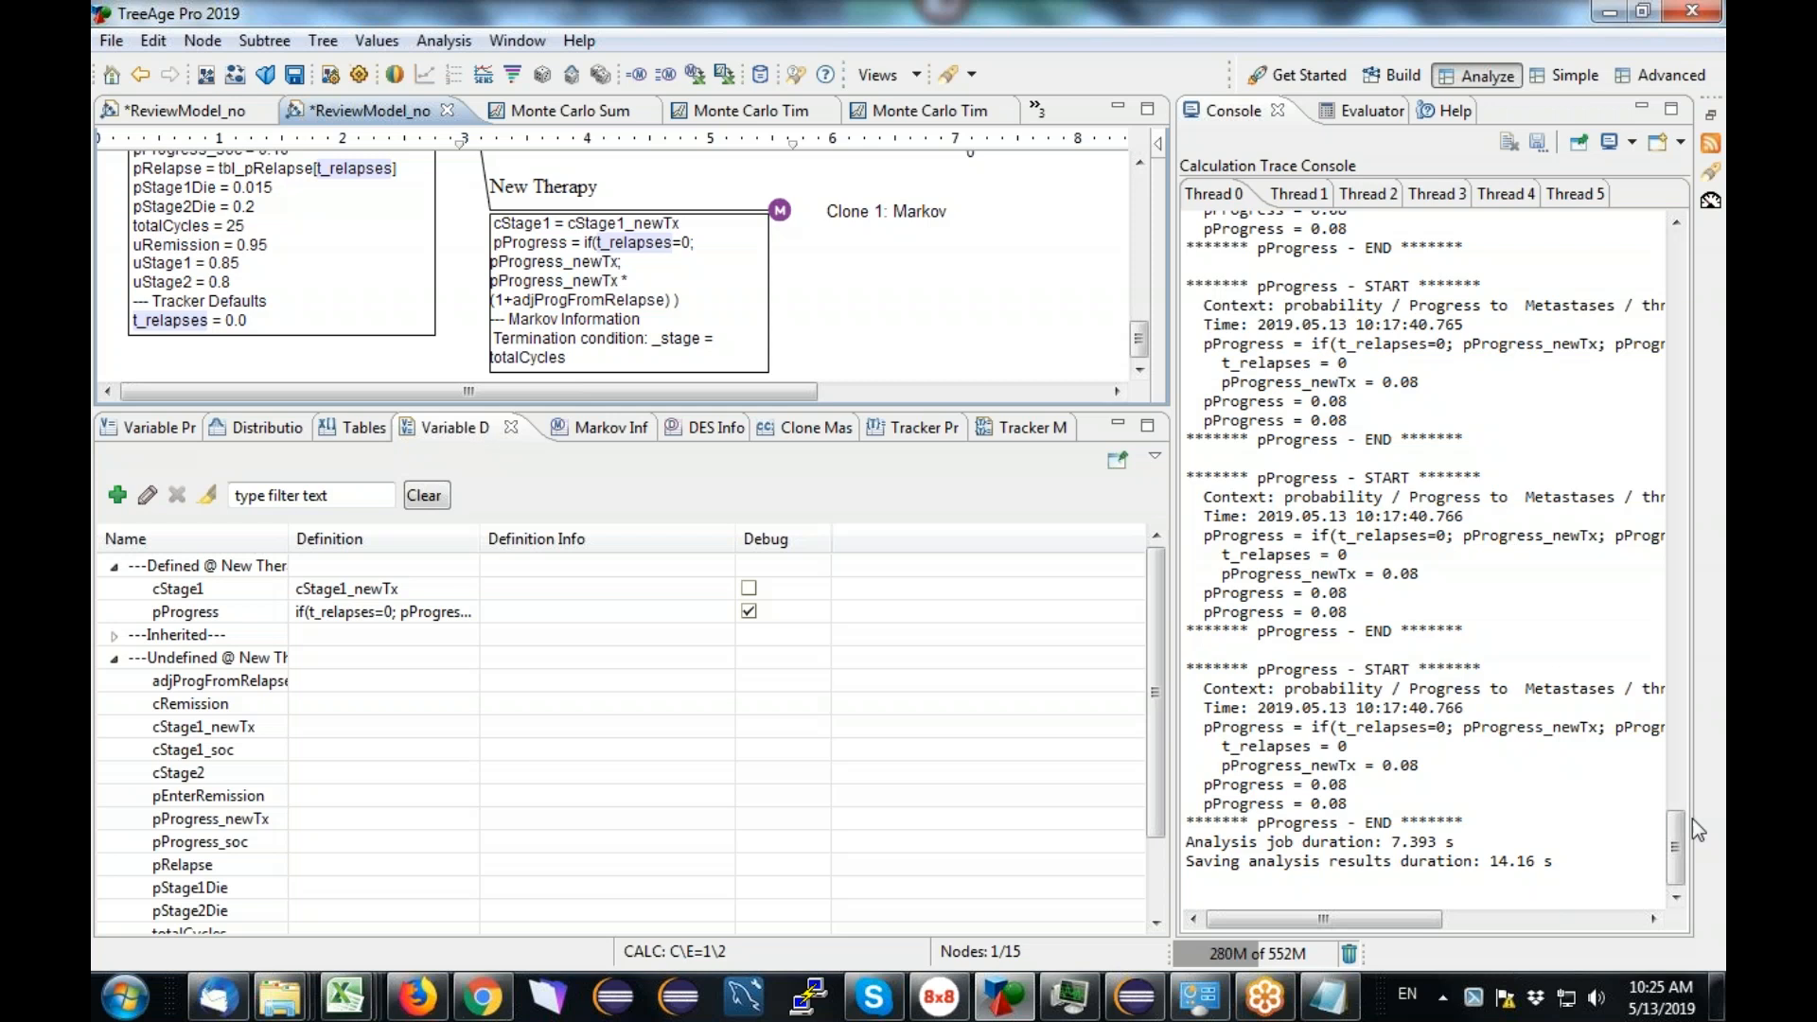
drag(1677, 822, 1721, 234)
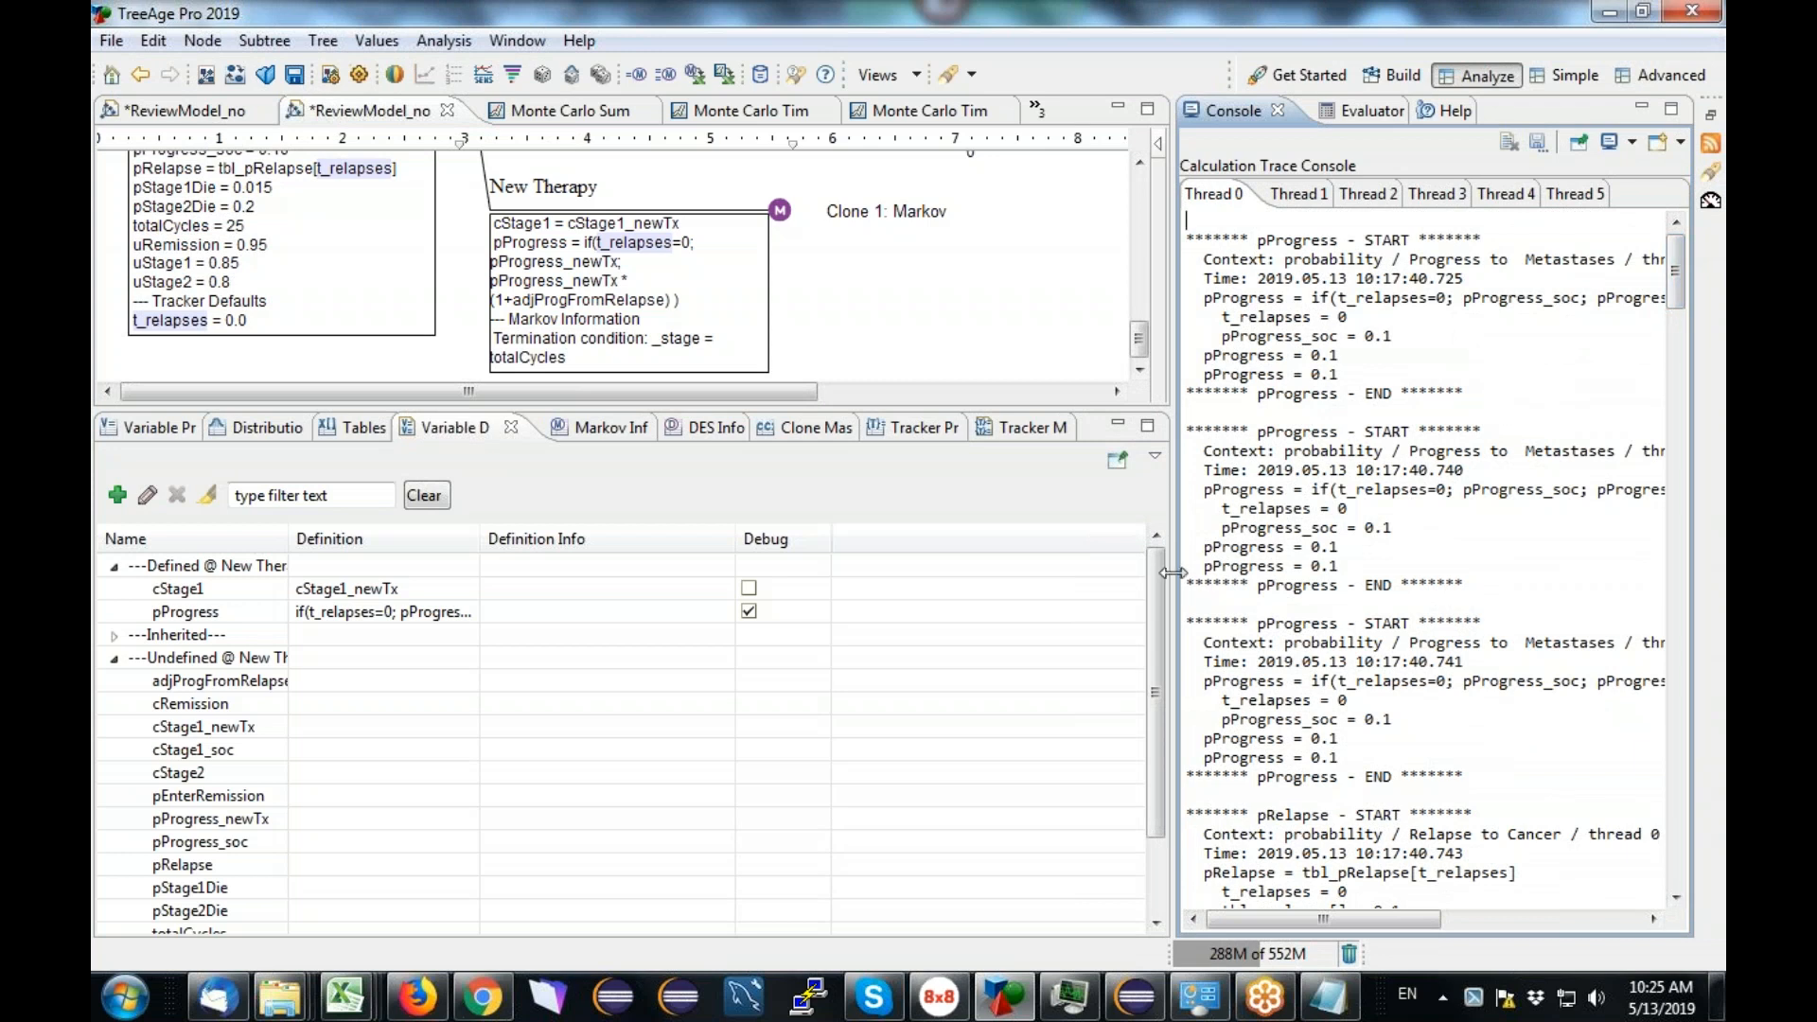
drag(1171, 572, 820, 572)
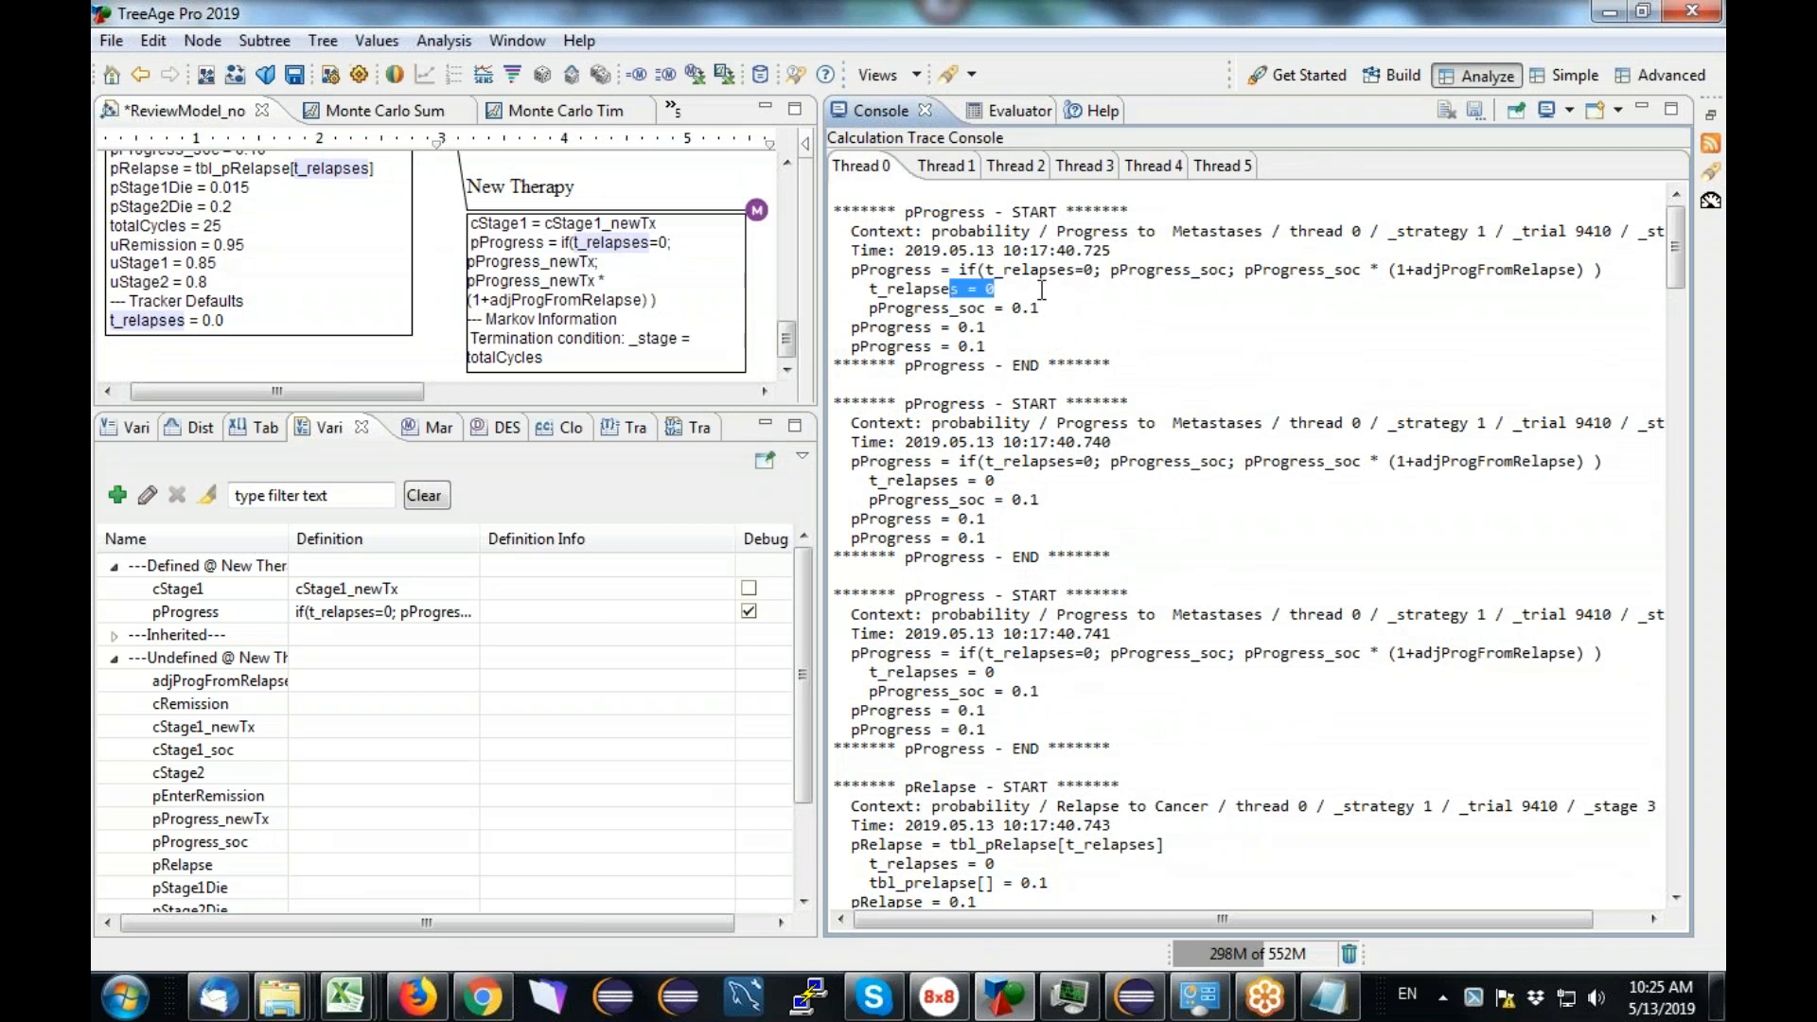
click(1010, 326)
drag(1010, 326, 911, 323)
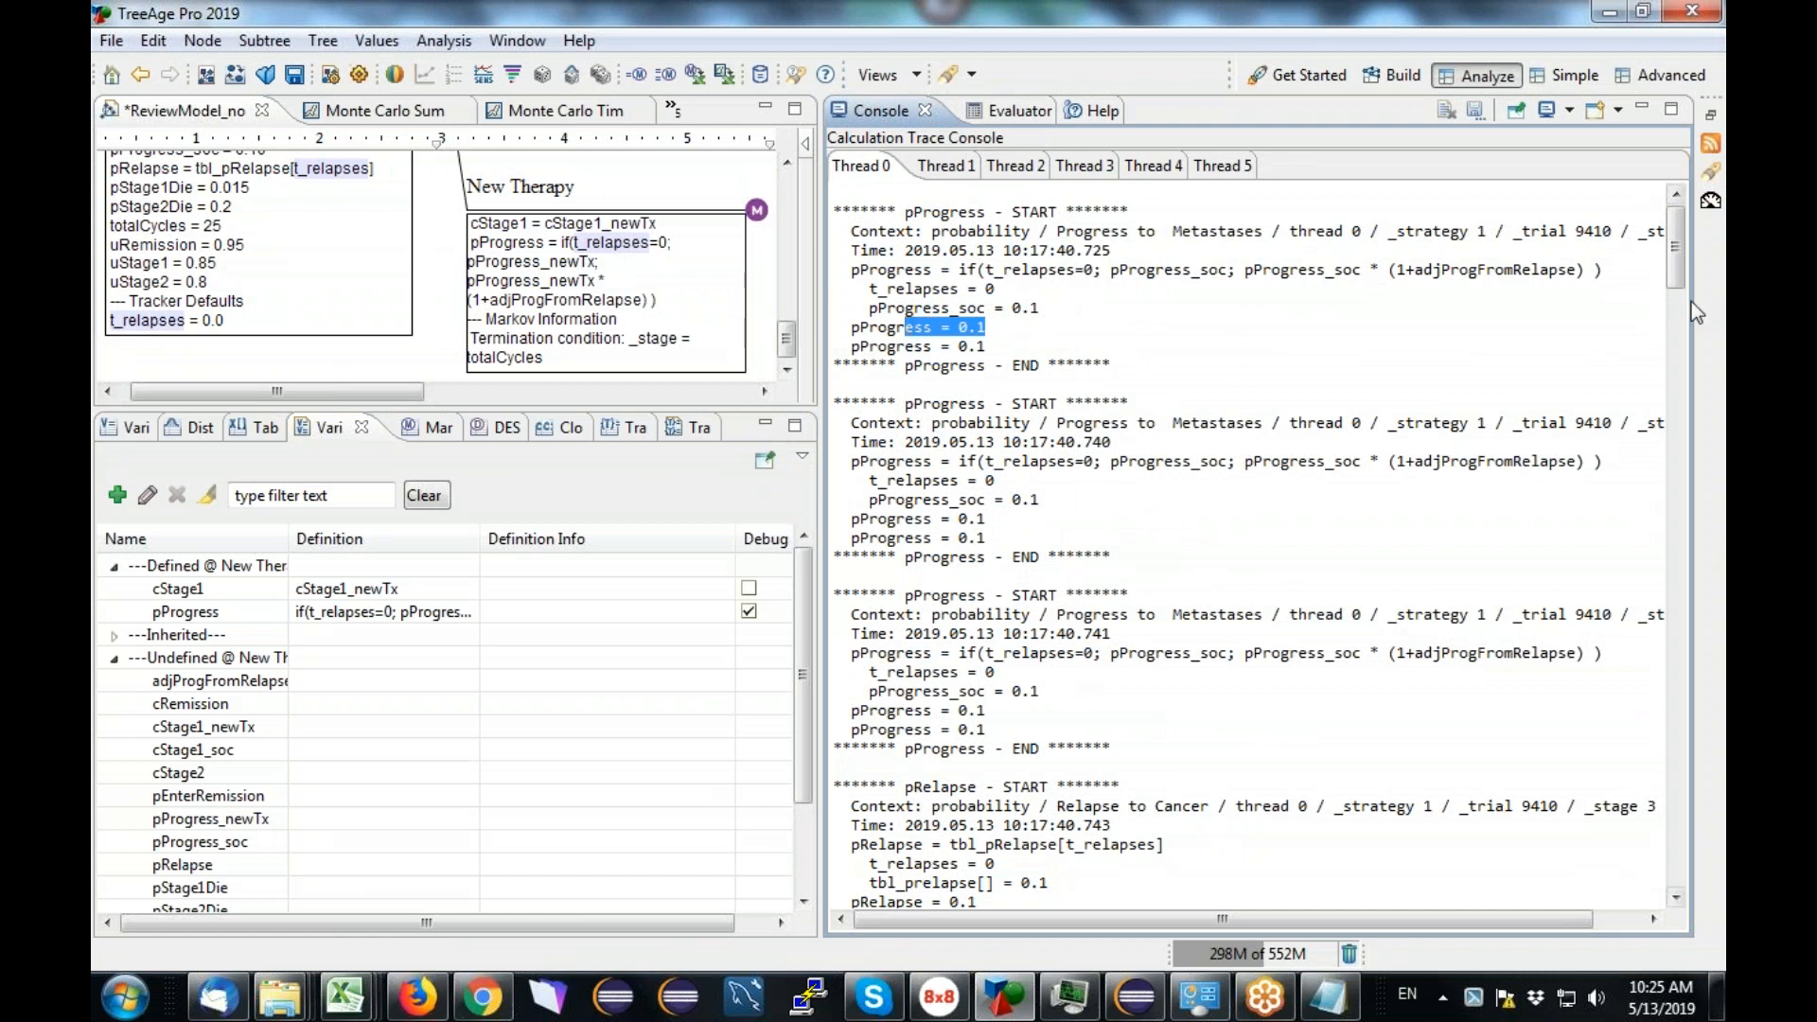
Step: Examine the subsequent pRelapse and pProgress calculations for trial 9410, widening the console enough to read the stage numbers
drag(1675, 272, 1675, 320)
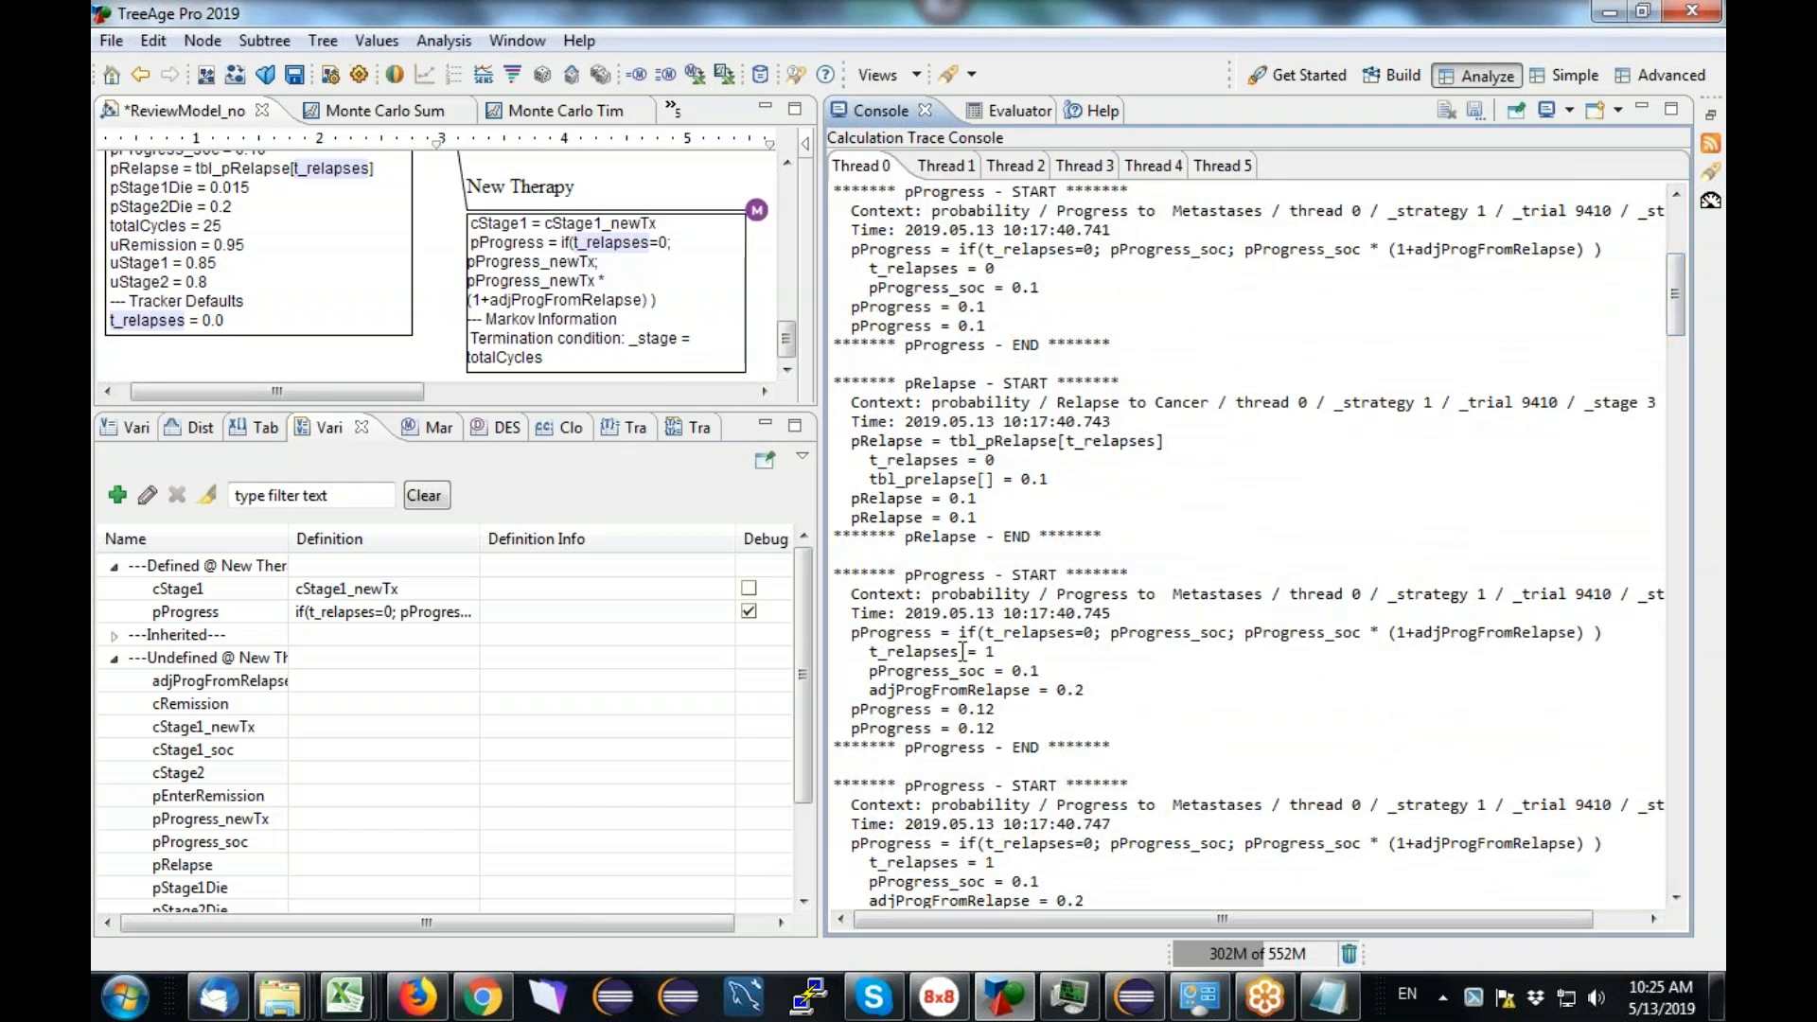
mouse_move(1560, 920)
mouse_down()
mouse_move(1605, 920)
mouse_move(1445, 914)
mouse_up()
drag(823, 624, 683, 625)
drag(1676, 307, 1675, 334)
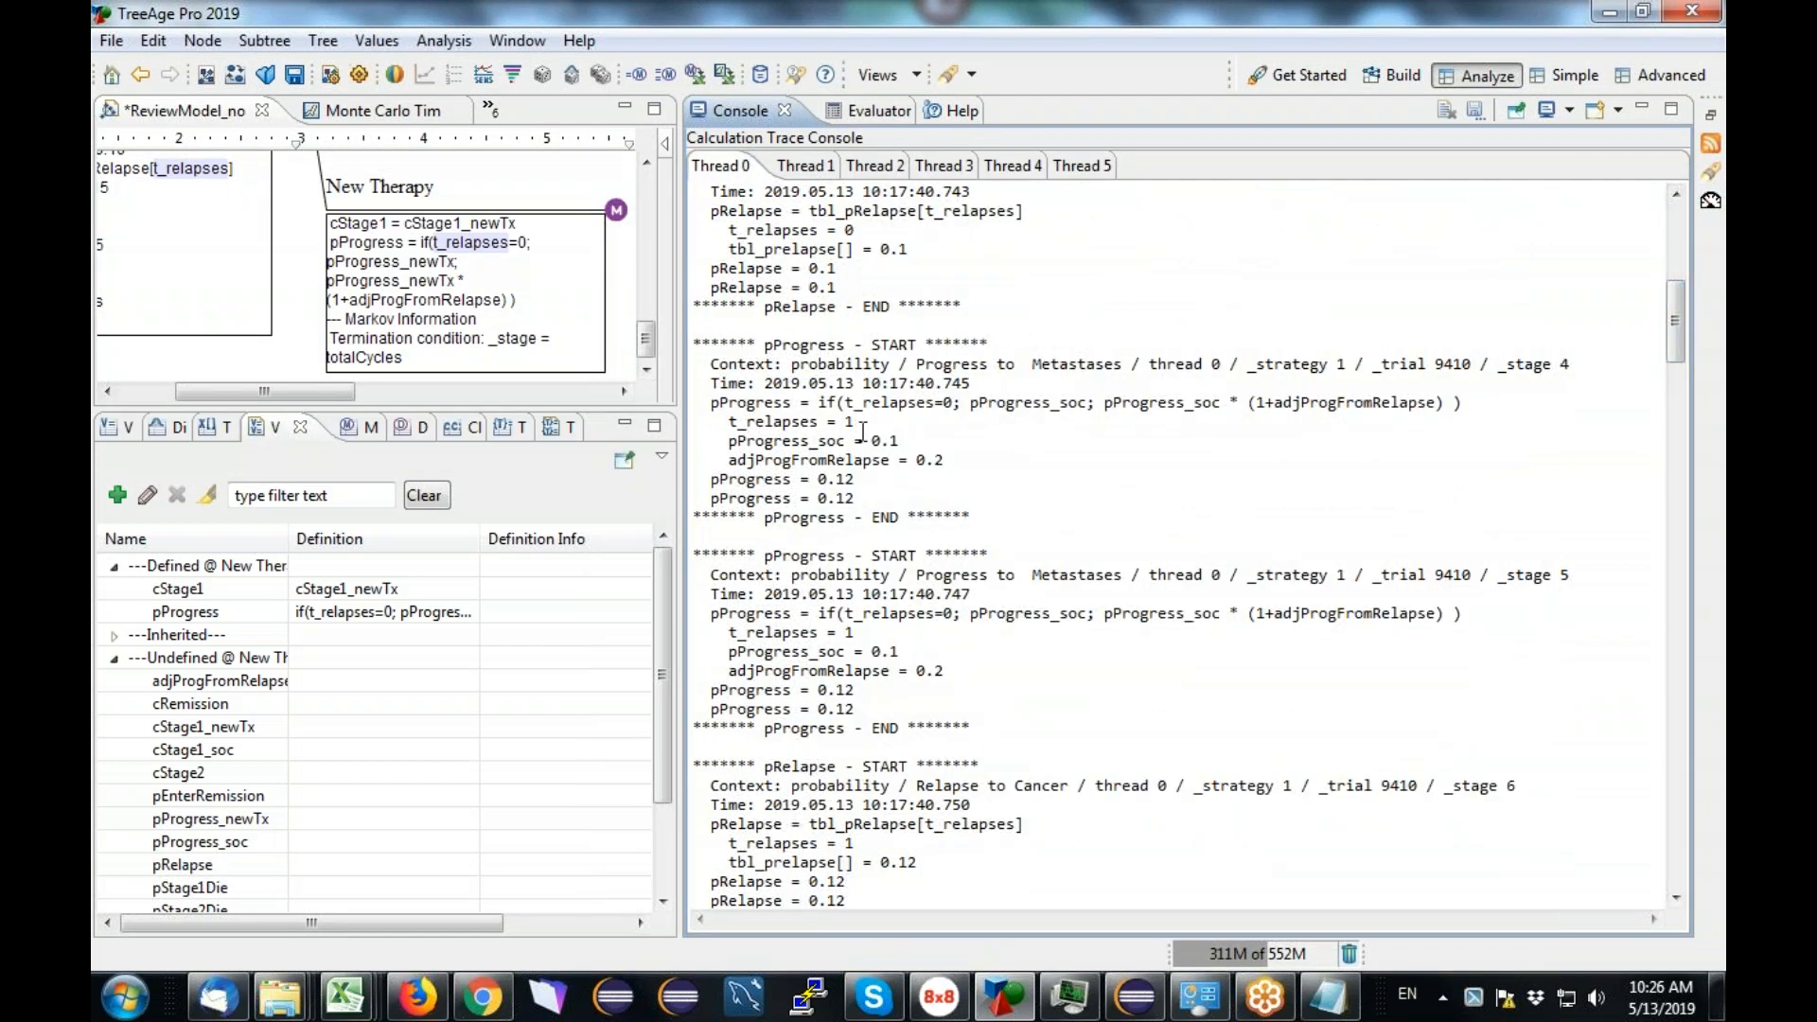
Step: Compare the pProgress calculations for trial 9410 at stages 0 and 4 in the Thread 0 trace
drag(713, 481, 866, 482)
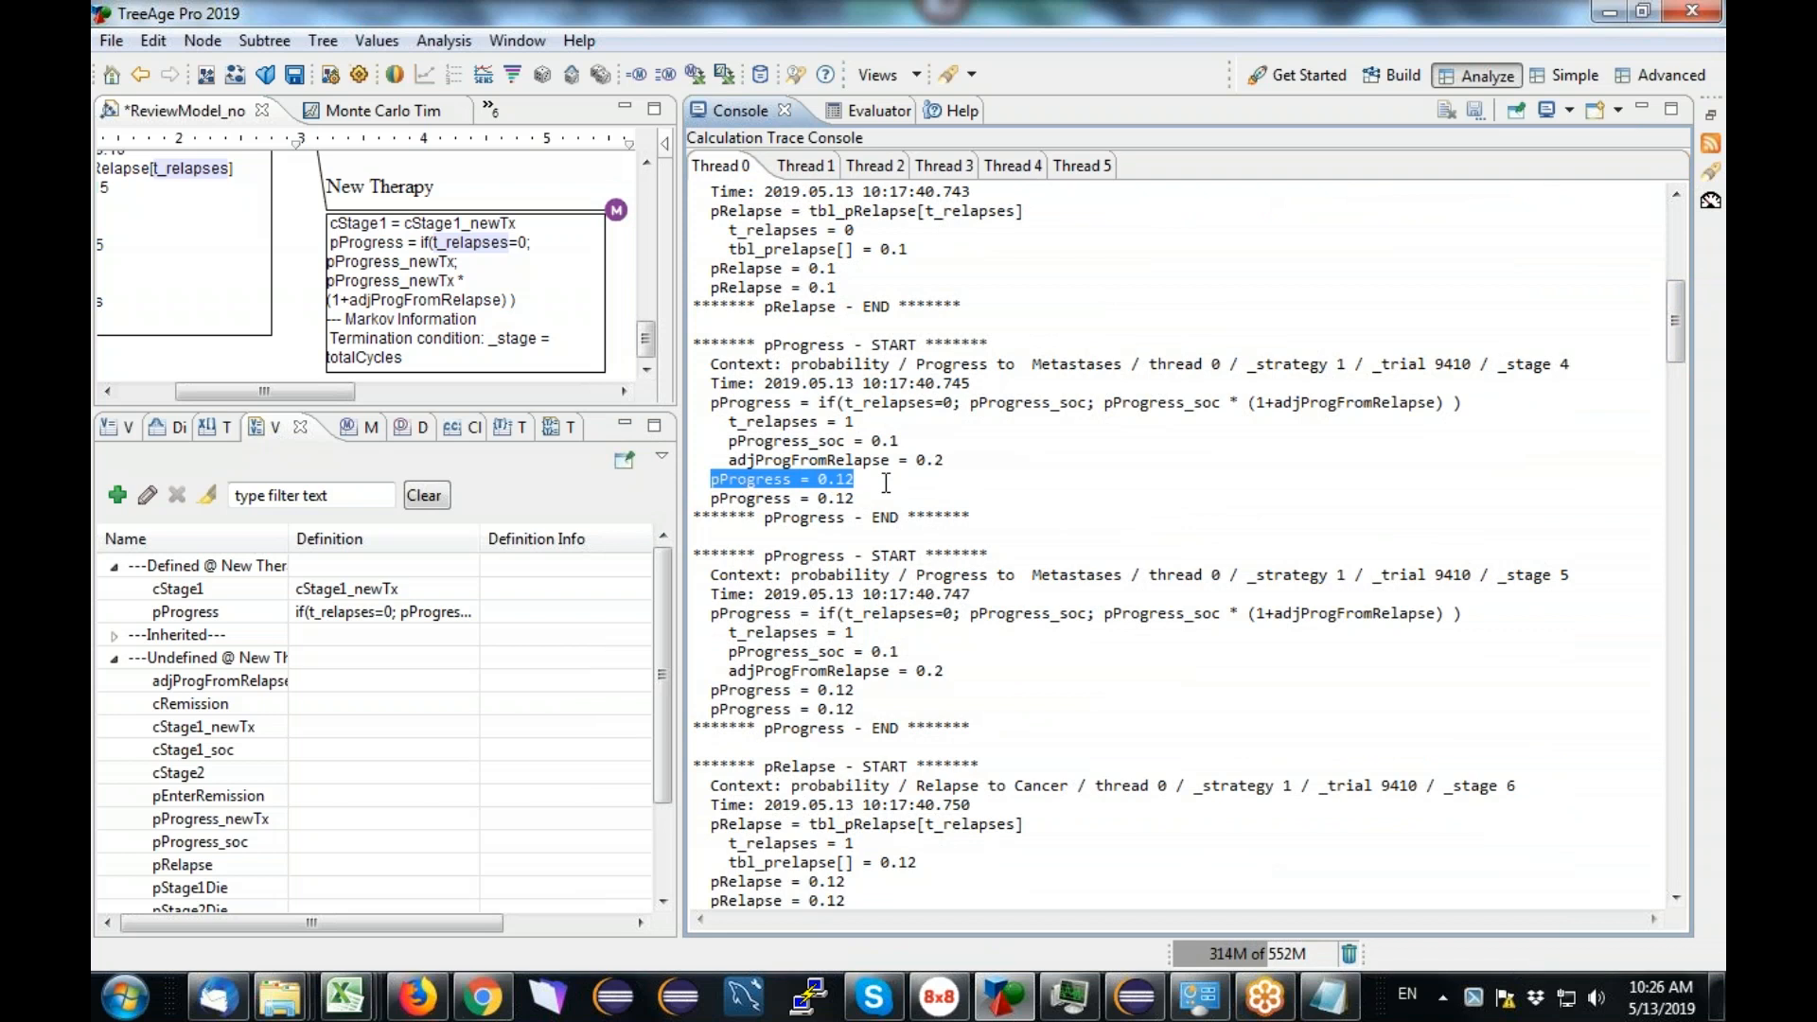
drag(1678, 325, 1688, 252)
drag(813, 290, 716, 318)
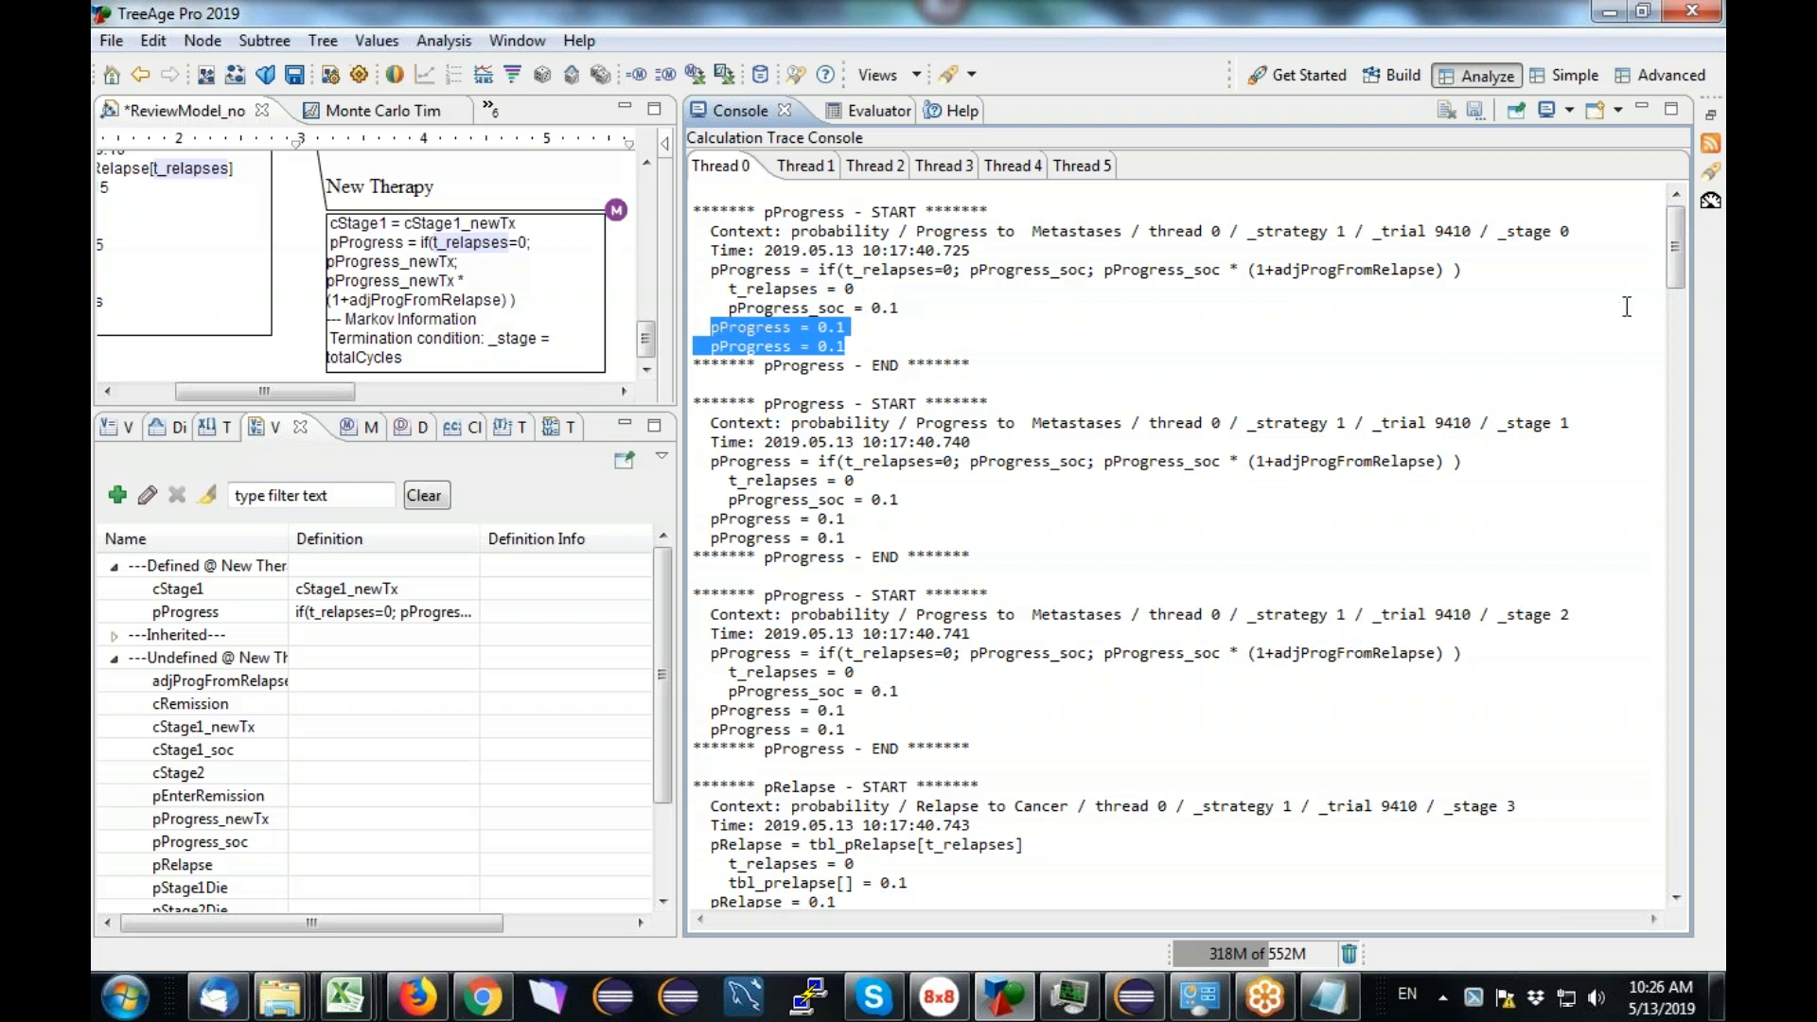
drag(1677, 272, 1671, 338)
drag(811, 497, 897, 498)
click(871, 572)
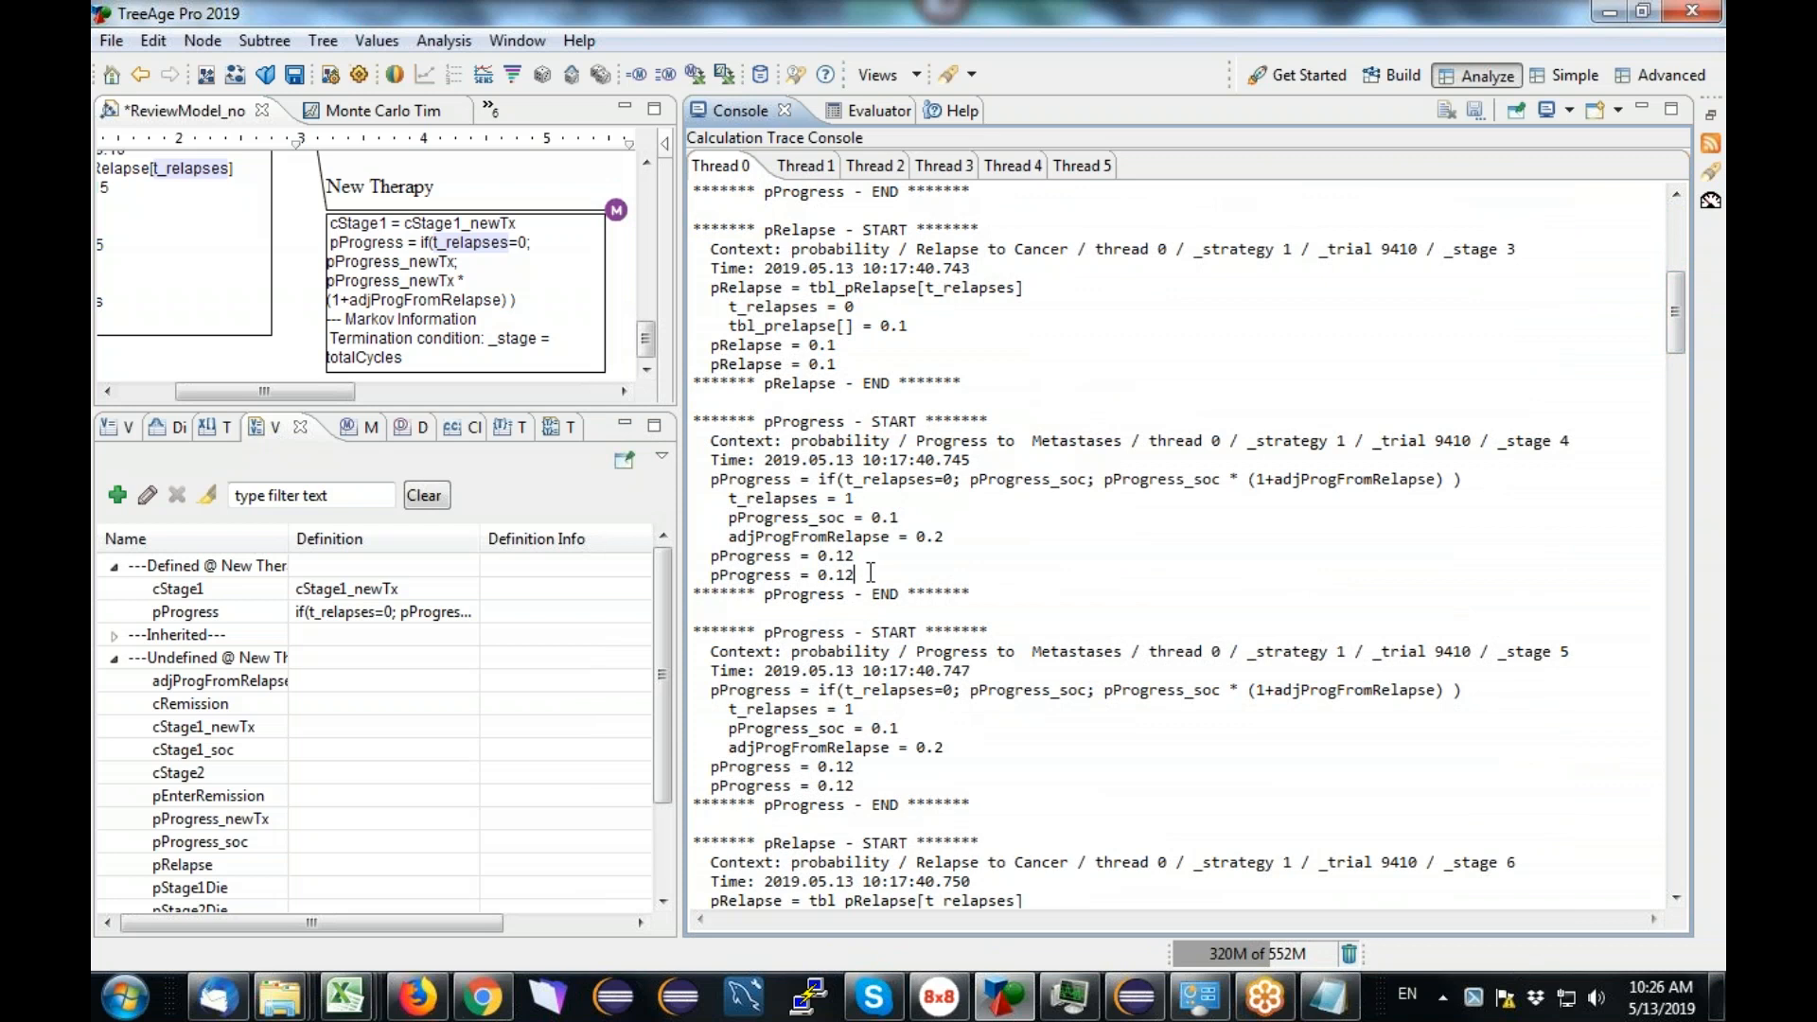
drag(871, 573, 717, 542)
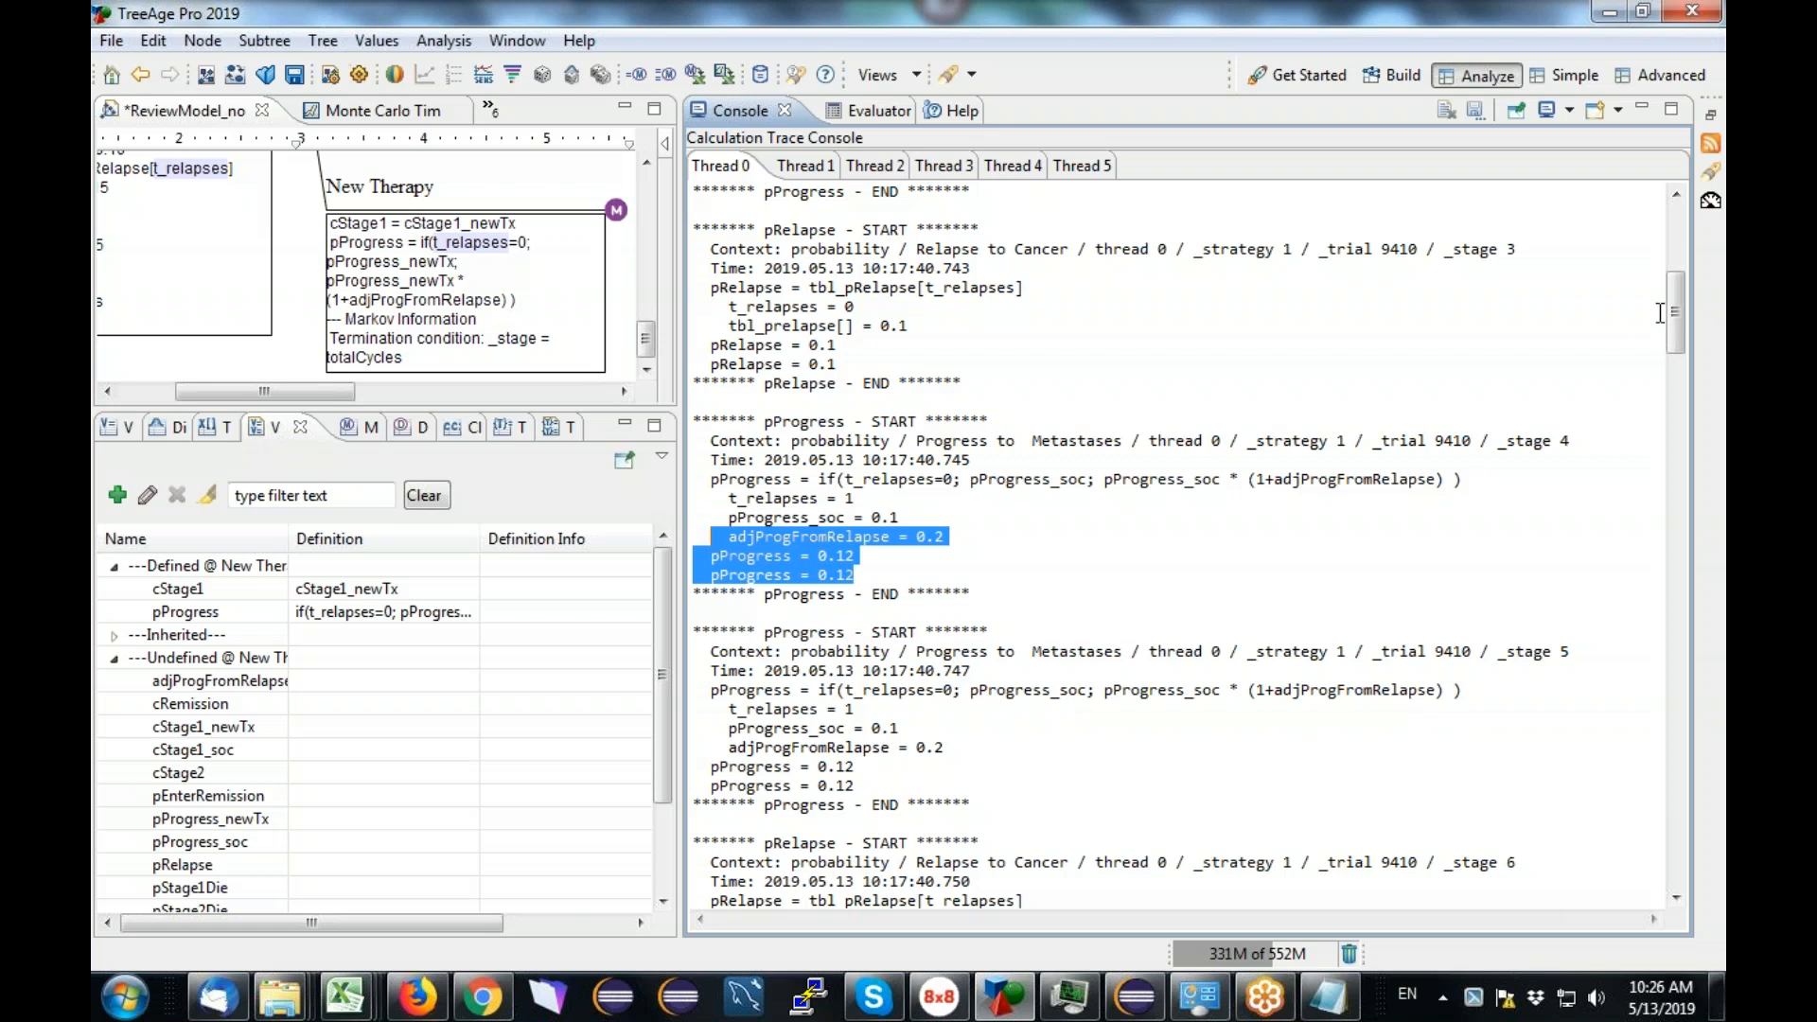
Step: Compare the pRelapse table lookups based on t_relapses for trial 9410 at stages 3 and 6
scroll(1678, 315, up, 1)
drag(1679, 312, 1680, 288)
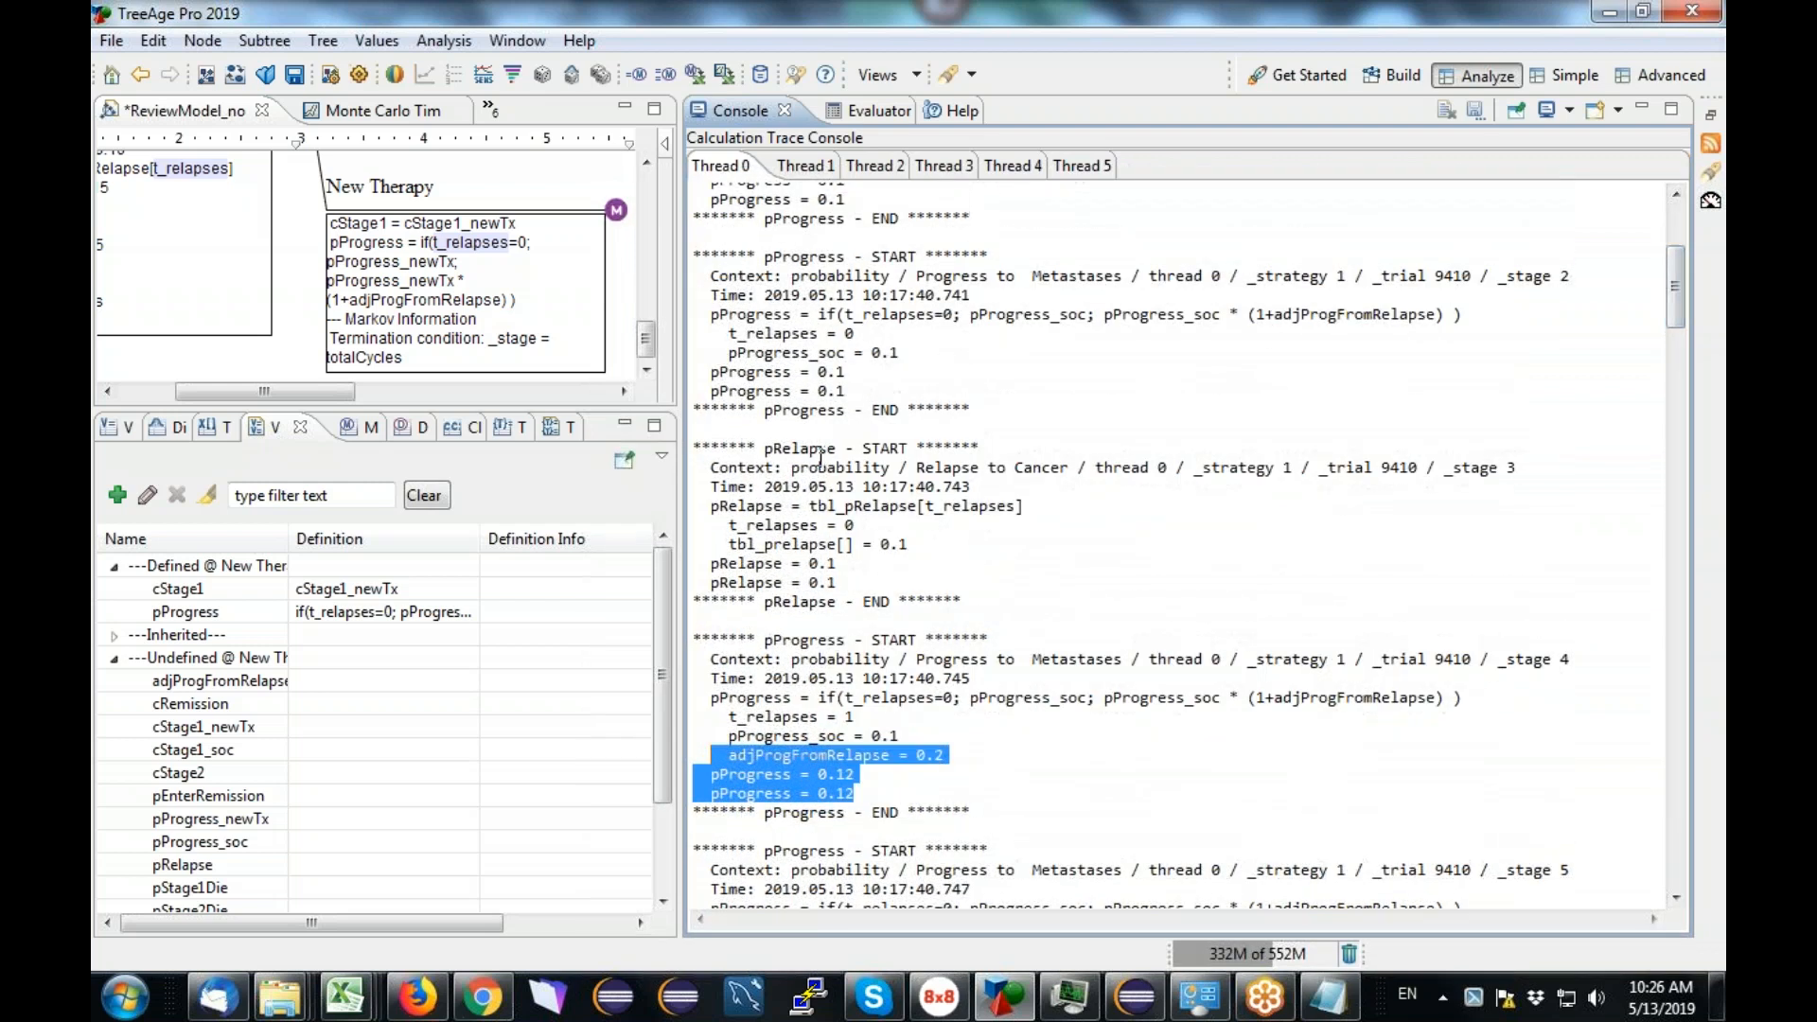
drag(712, 505, 927, 549)
click(760, 523)
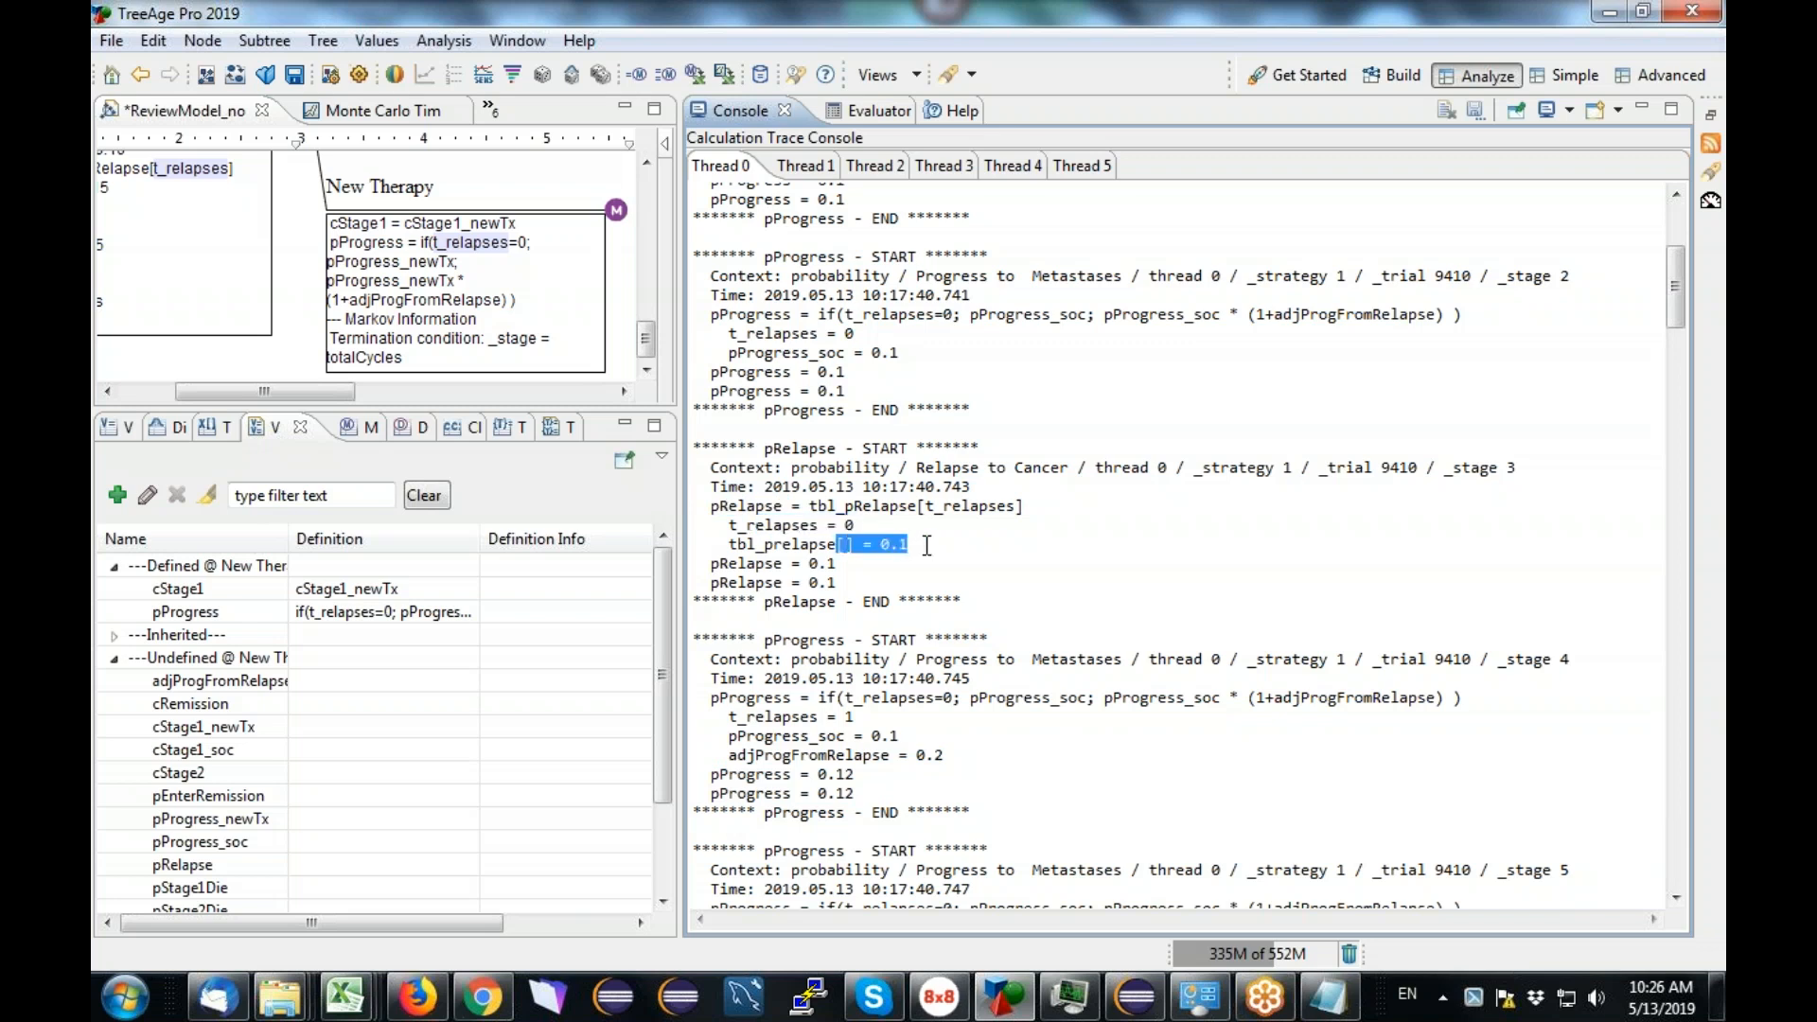
drag(1679, 291, 1680, 380)
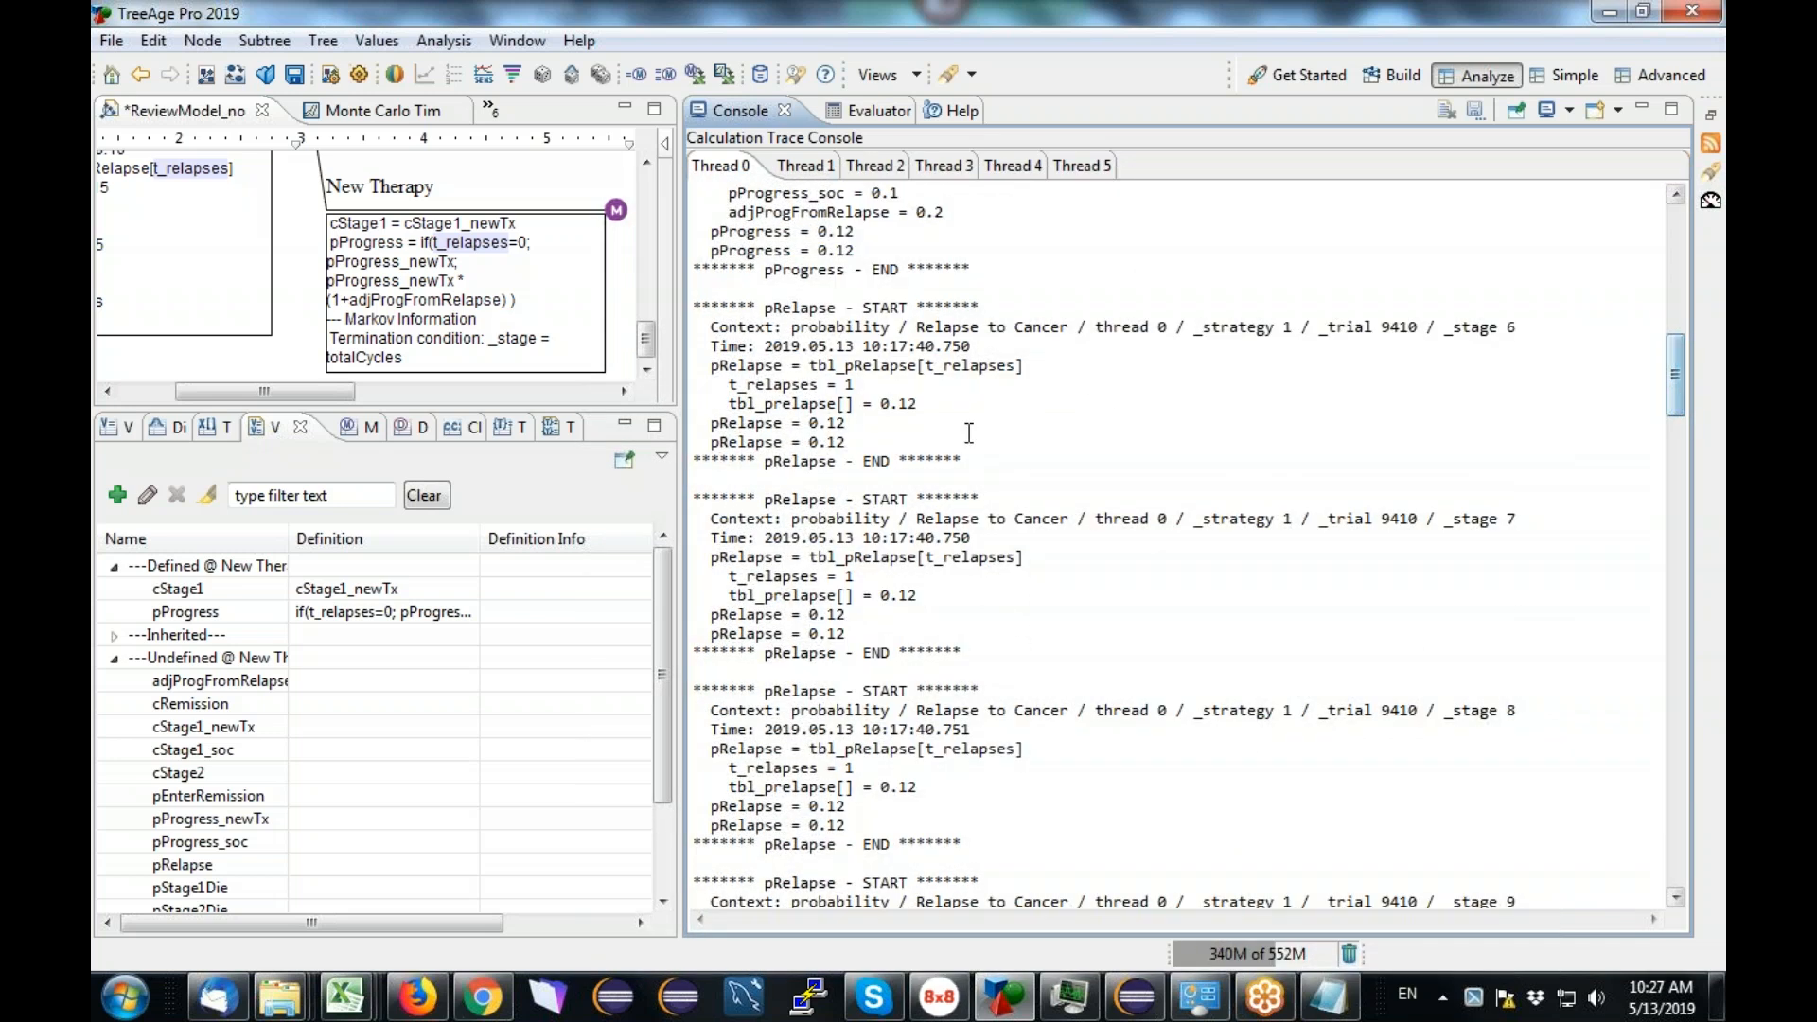
drag(1404, 326, 1526, 328)
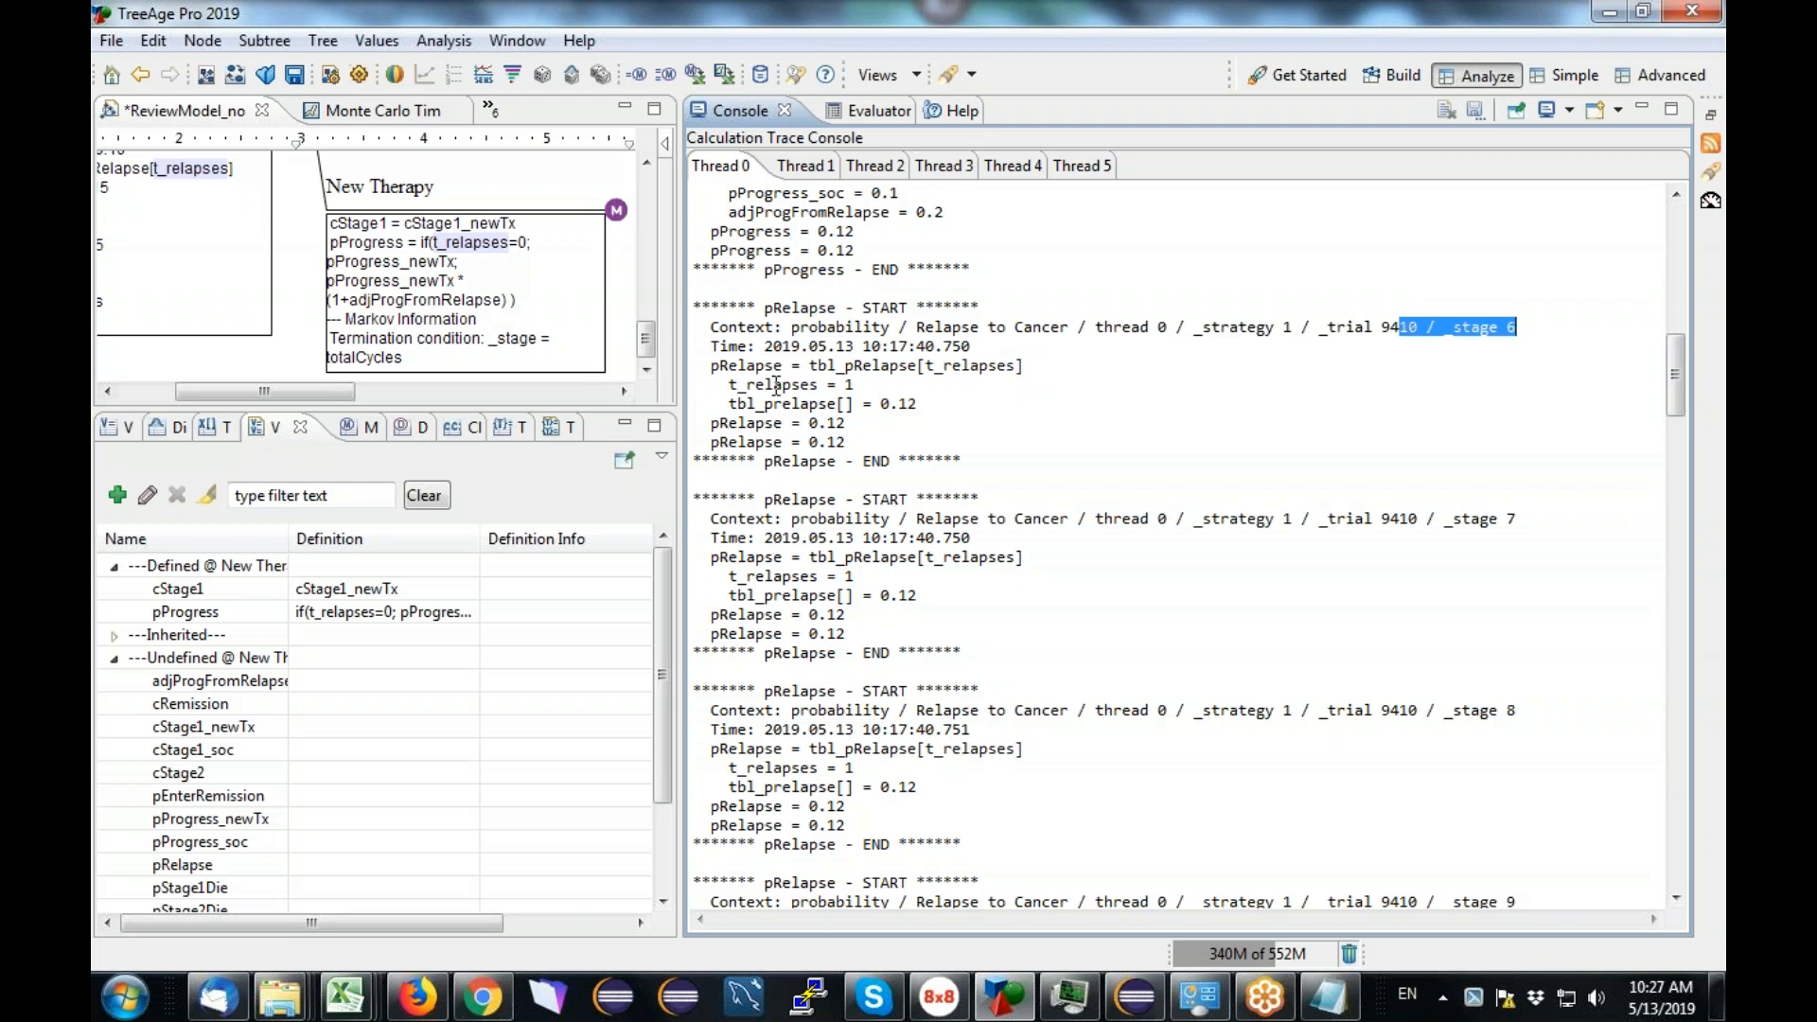
double_click(776, 385)
drag(918, 404, 703, 441)
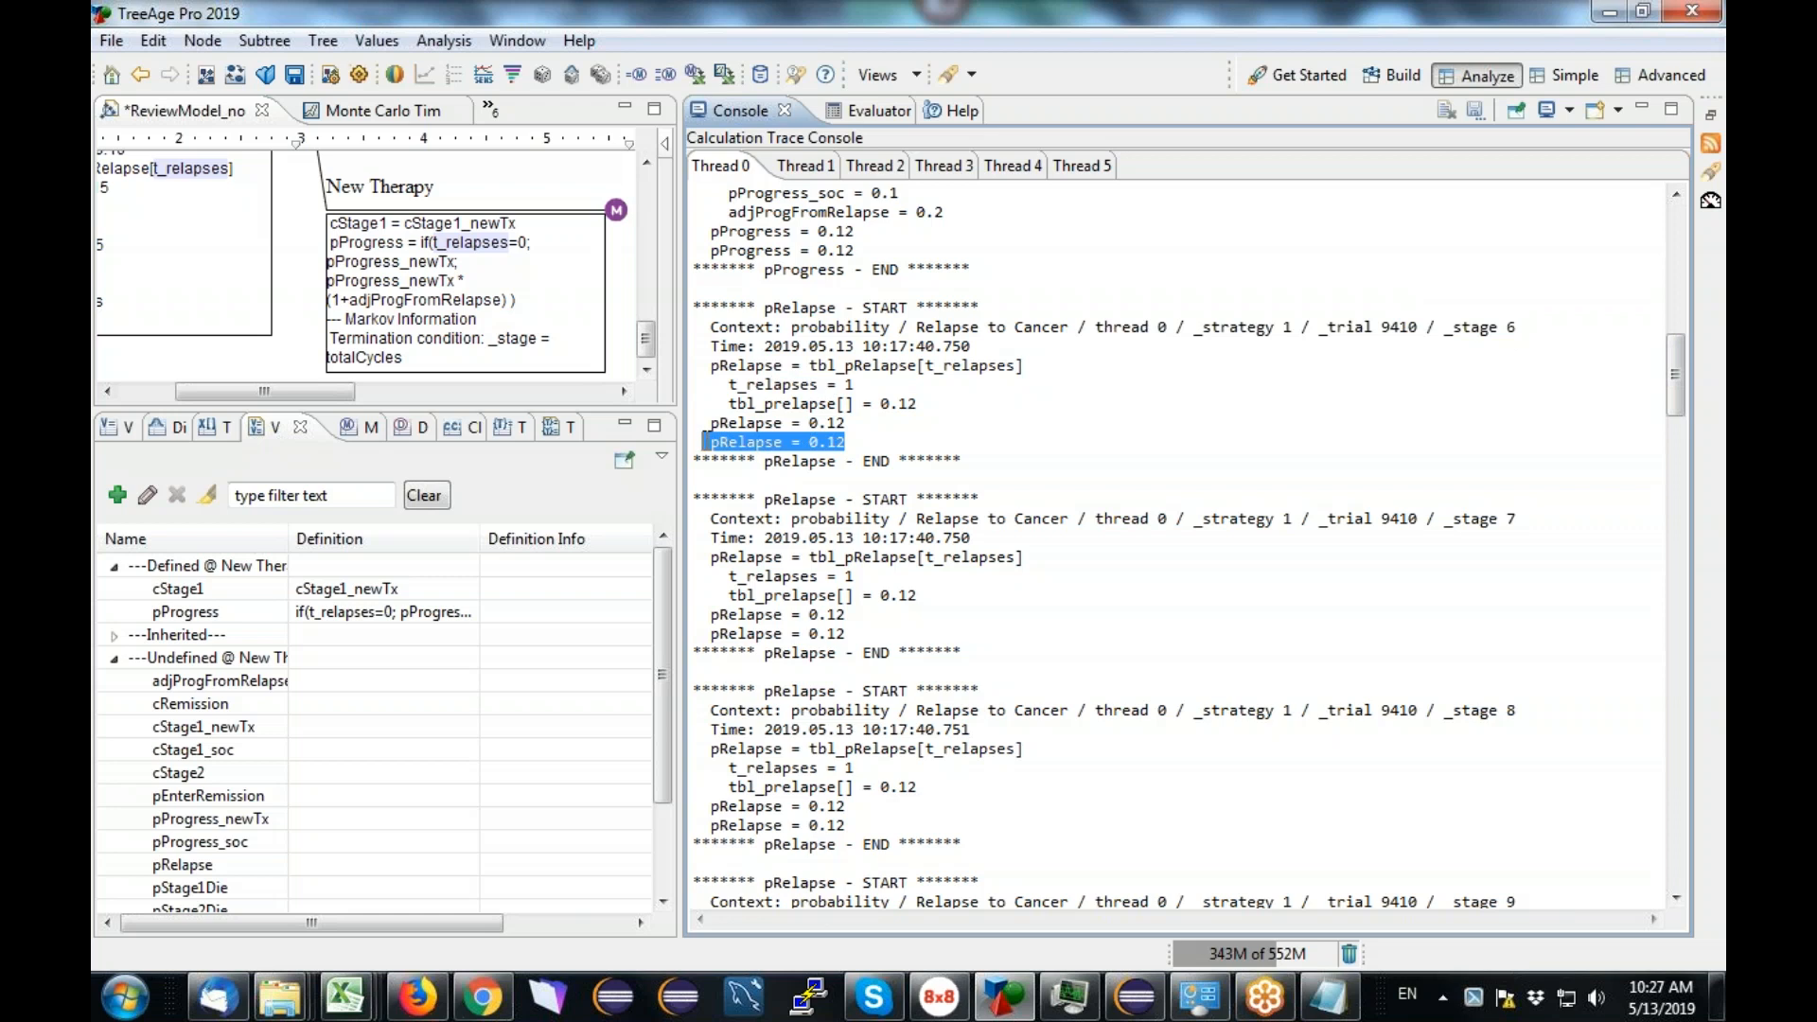
Step: Examine trial 9410's t_relapses and pRelapse values in the trace for stages 16 and 19
drag(1677, 361, 1673, 576)
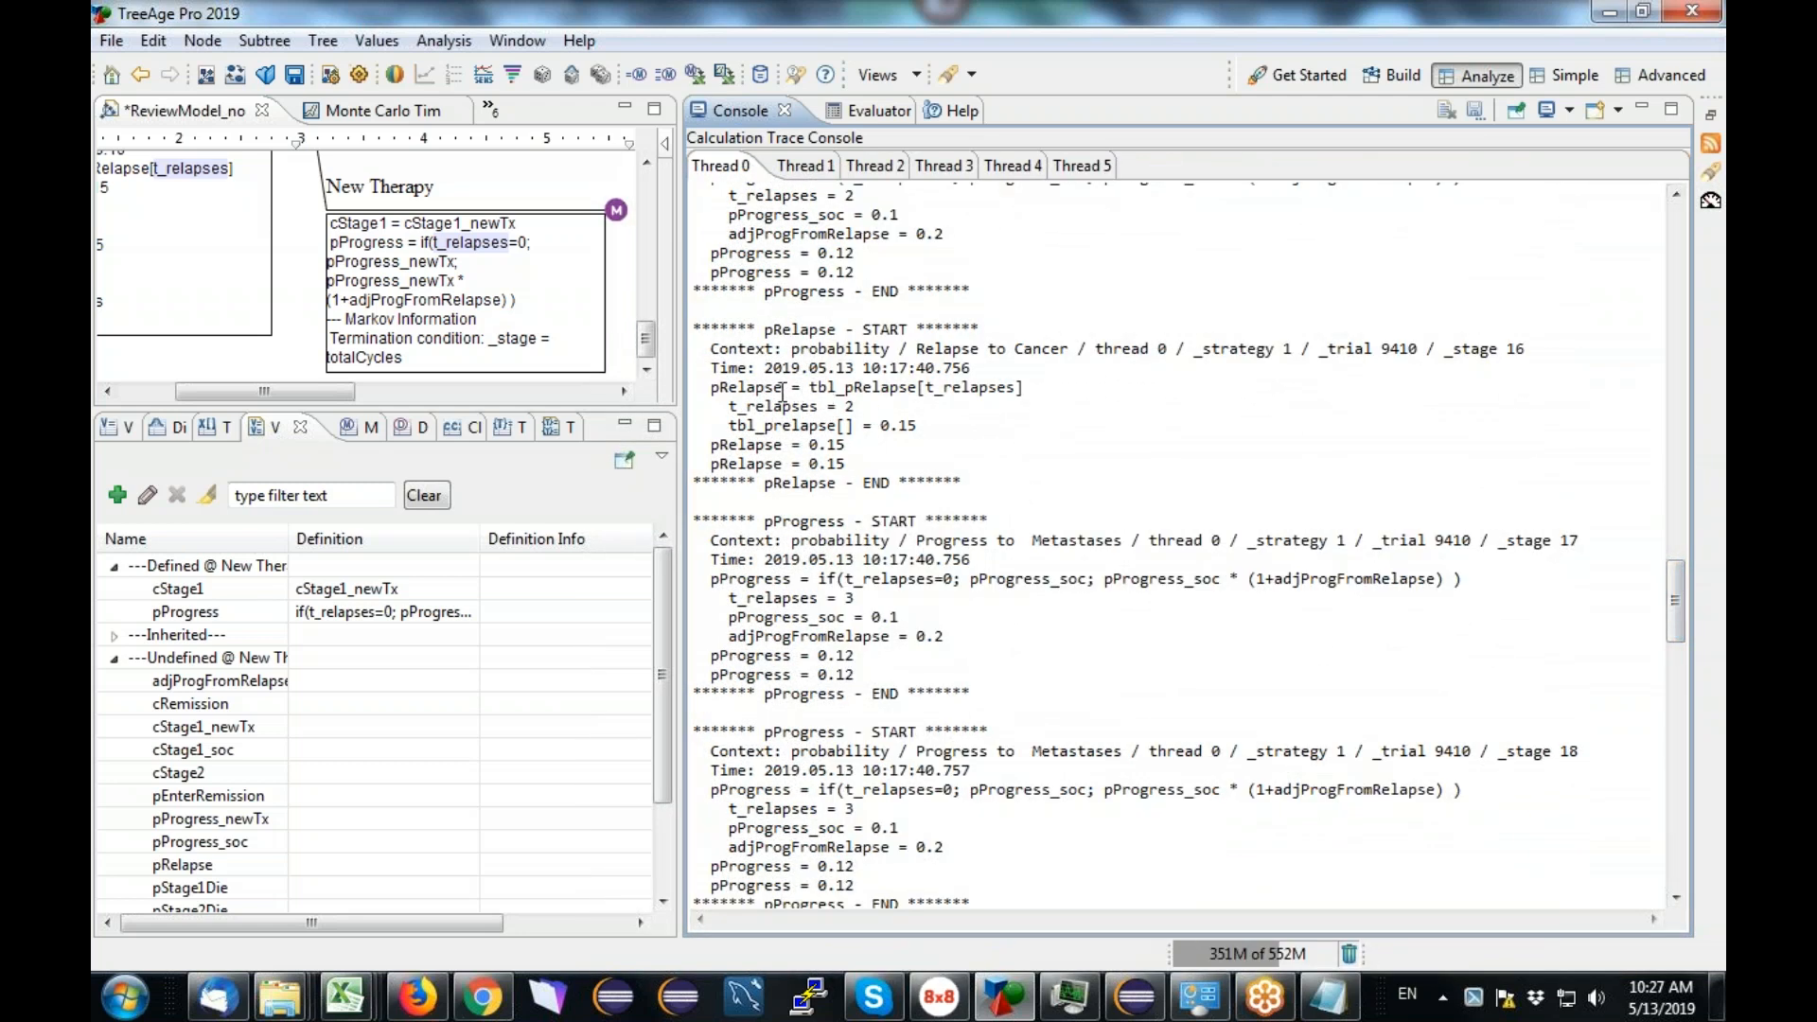
mouse_move(713, 387)
mouse_down()
mouse_move(791, 388)
mouse_move(750, 408)
mouse_move(863, 409)
mouse_up()
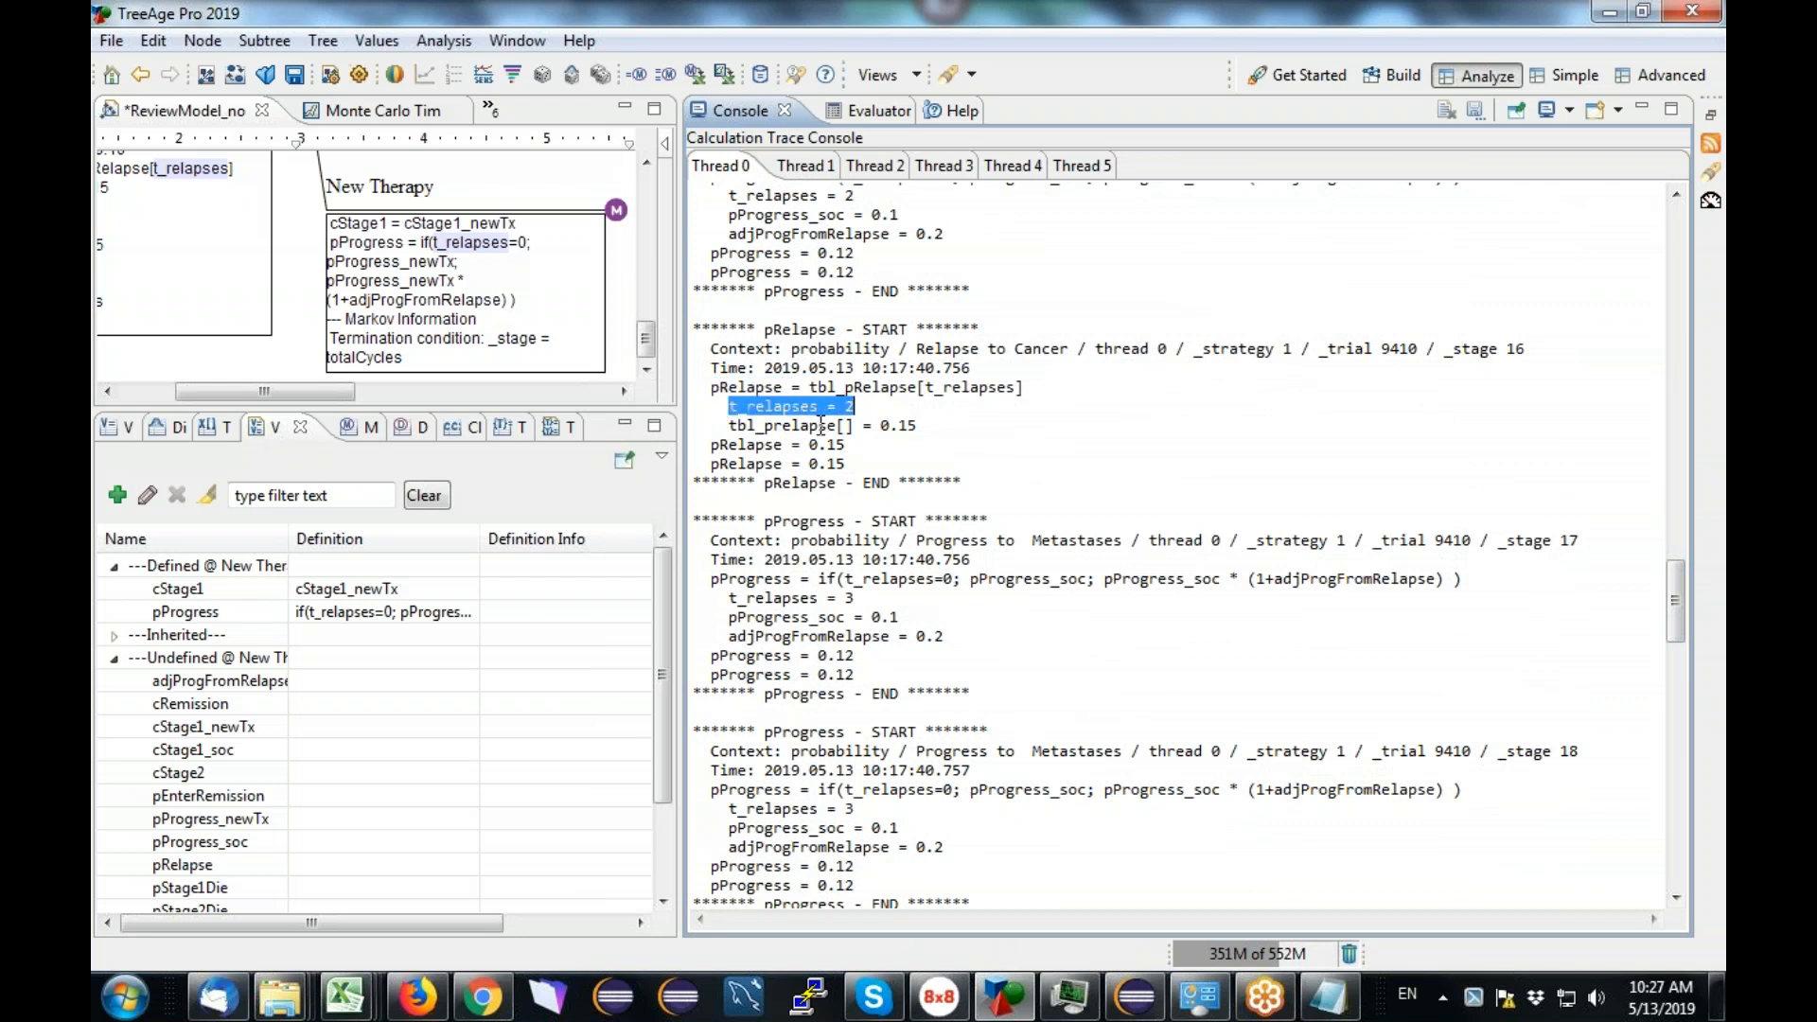
drag(704, 445, 865, 445)
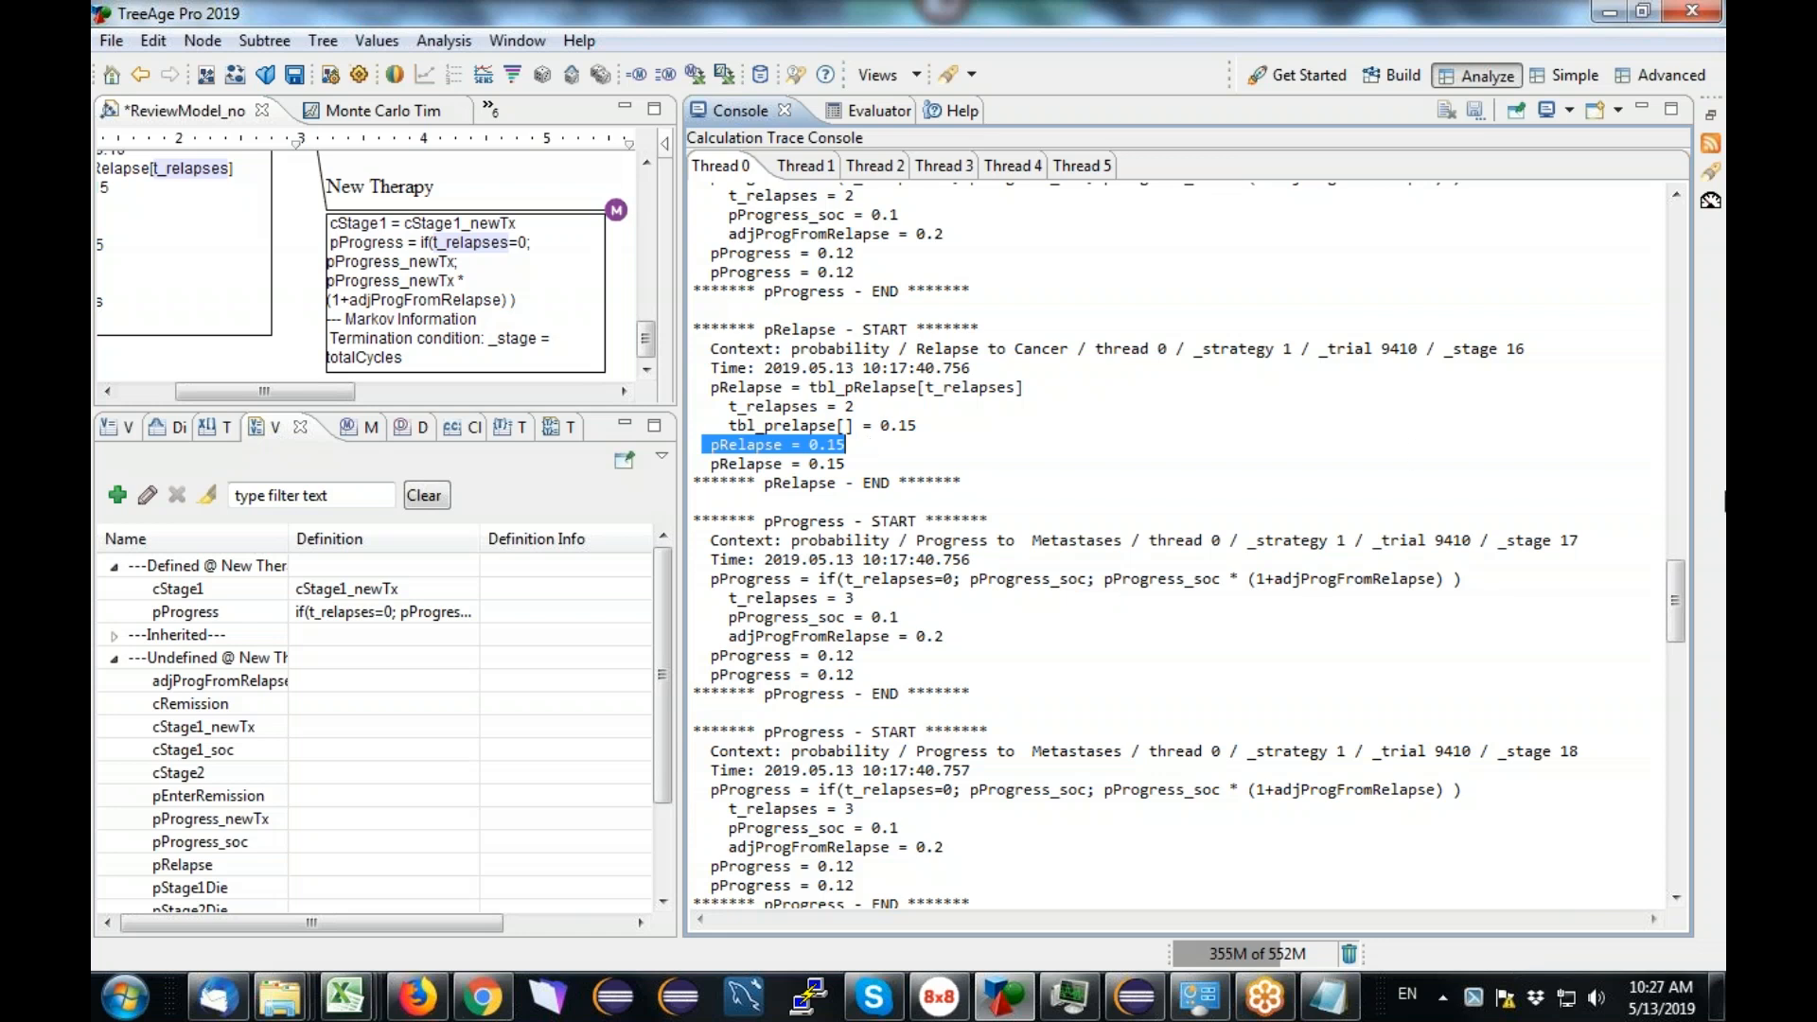
drag(1683, 587, 1678, 639)
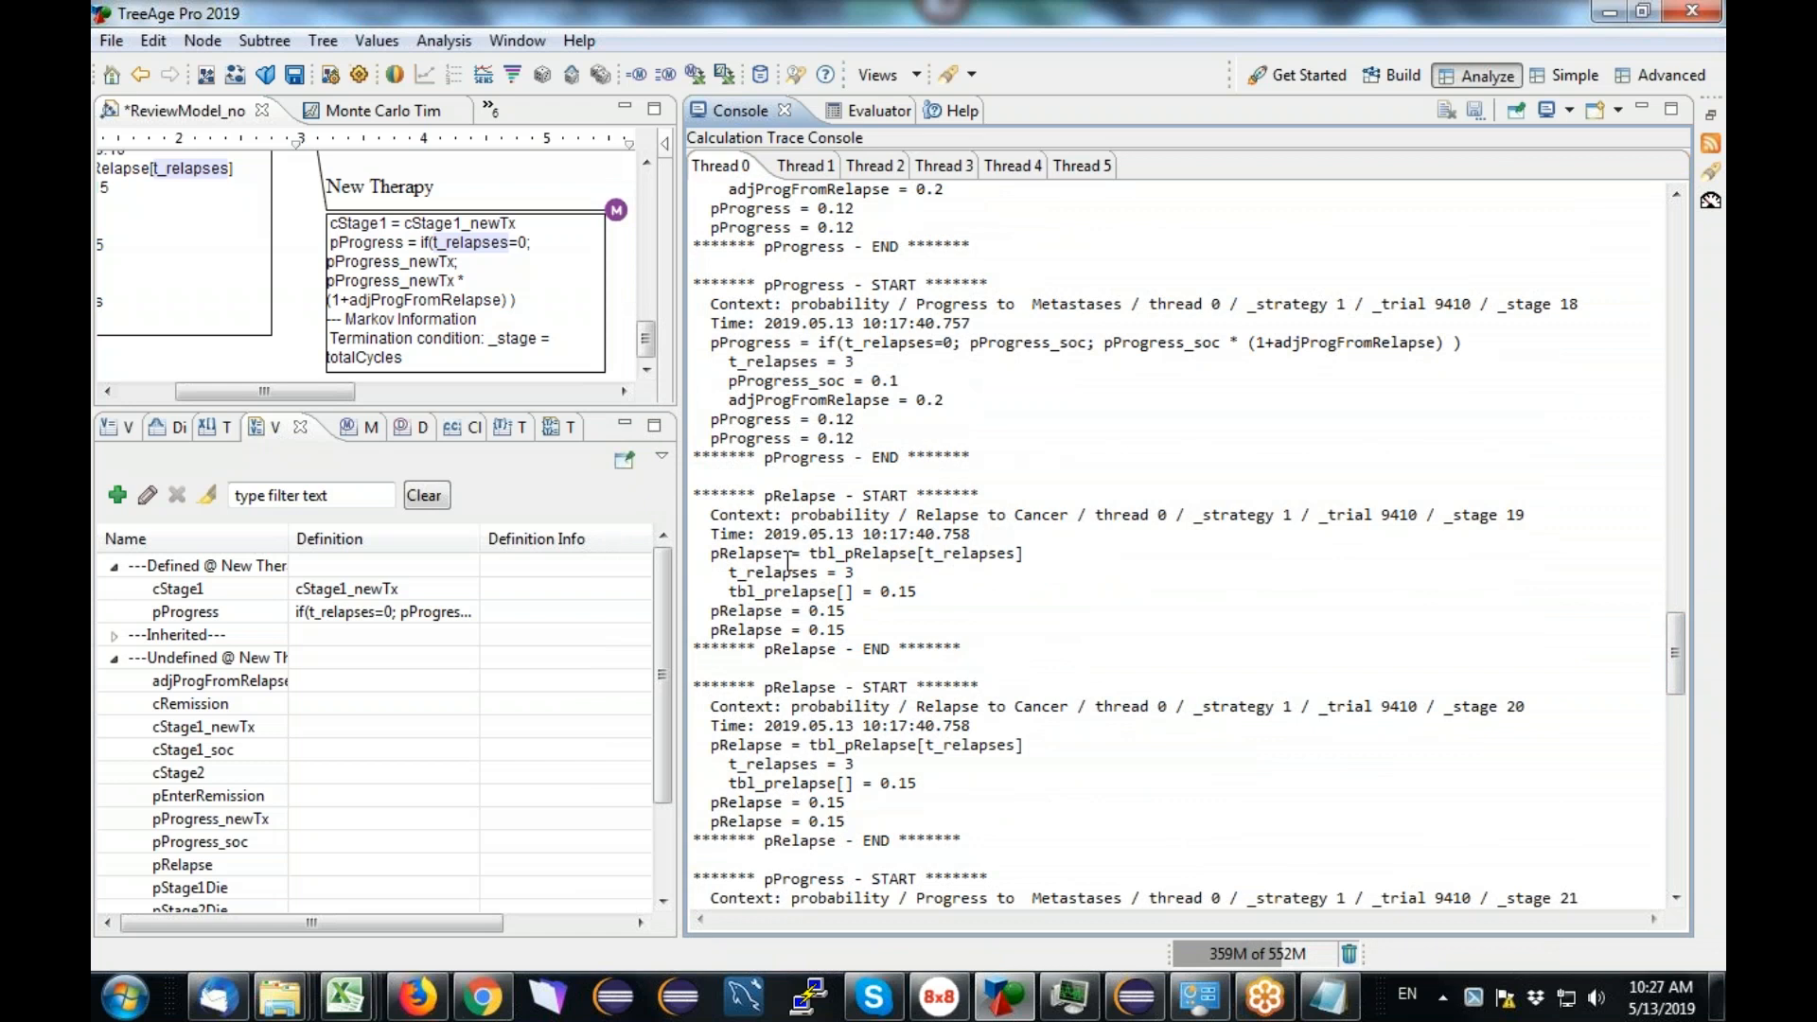
drag(722, 572, 880, 572)
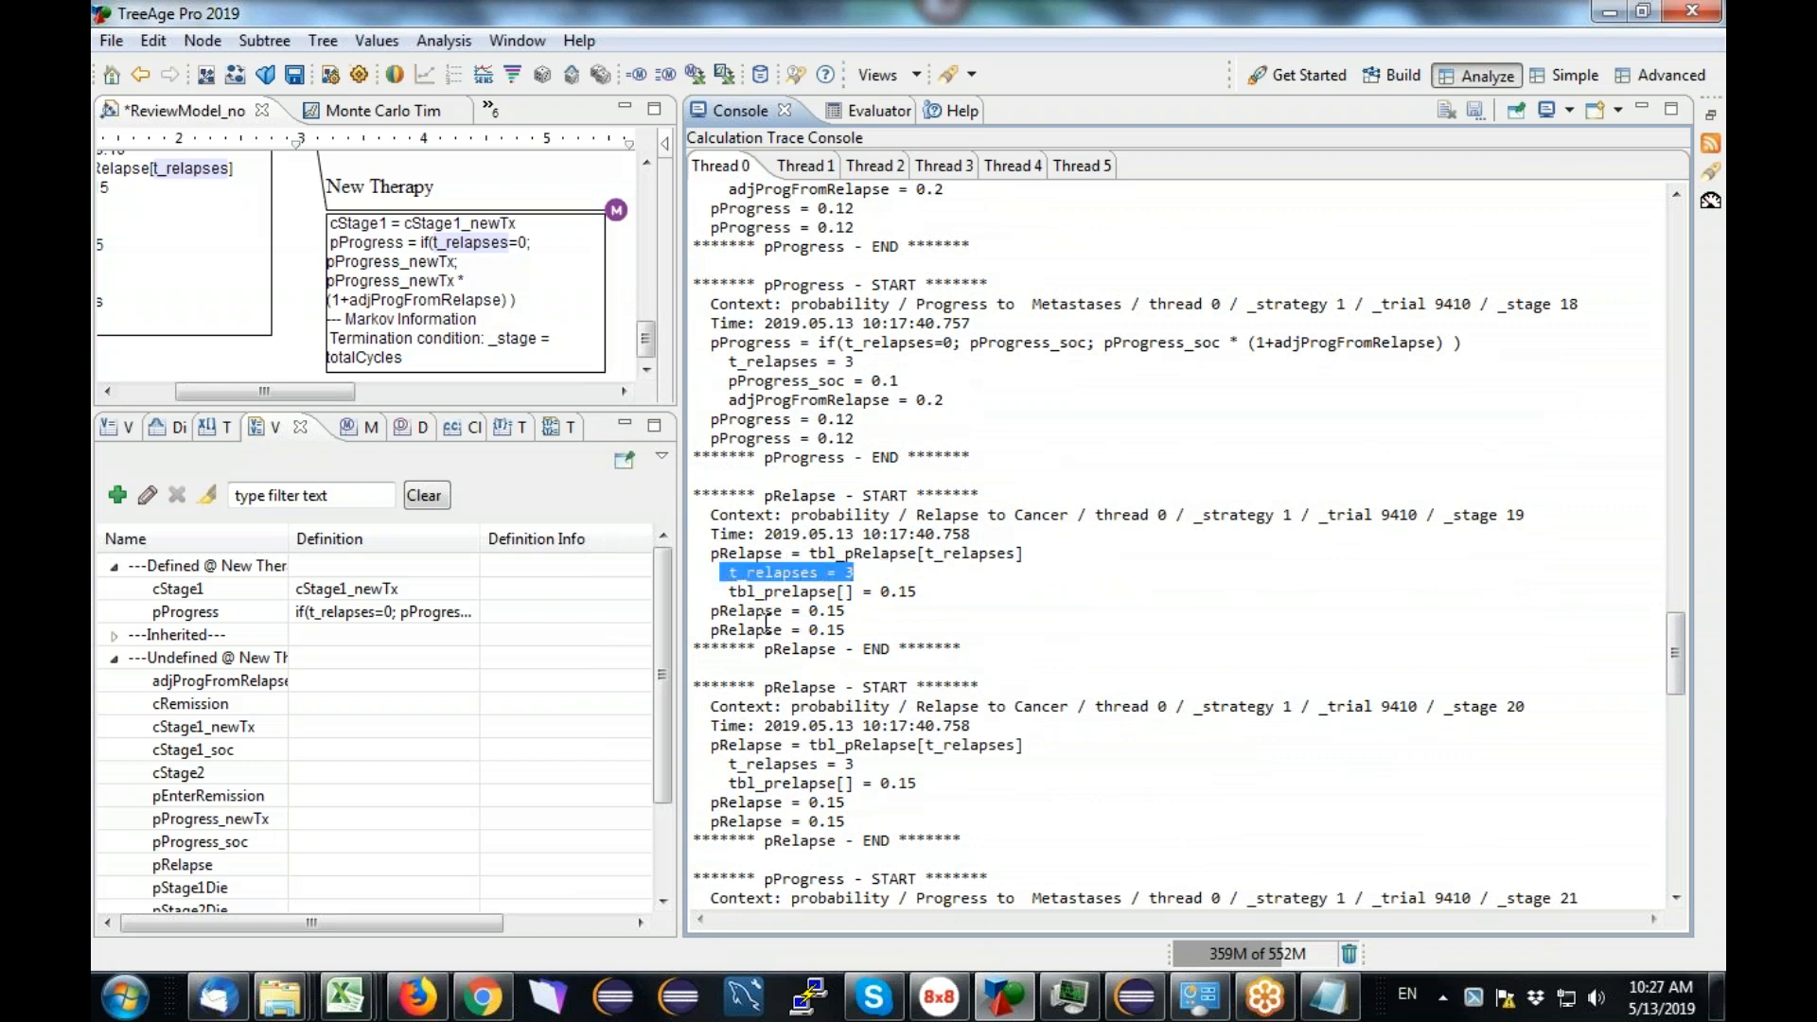
drag(702, 611, 865, 615)
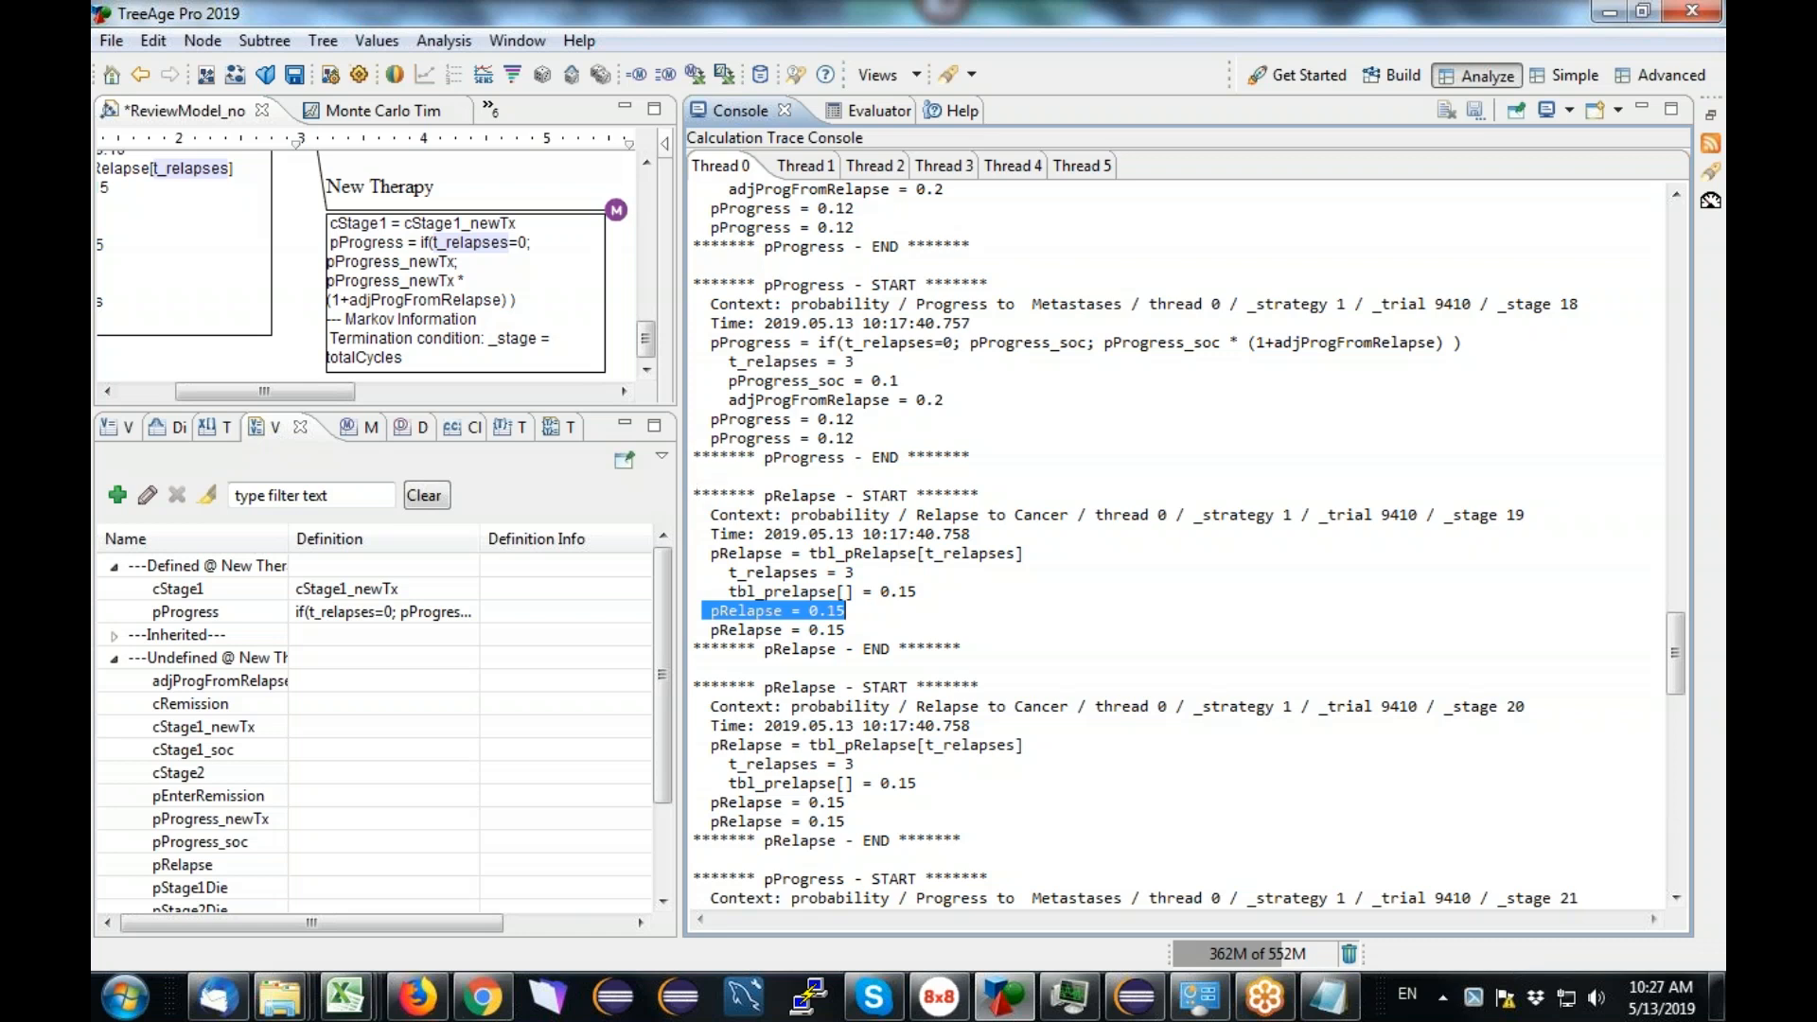
Step: Narrow the console and enlarge the tree to review Relapse to Cancer's pRelapse probability and the root and New Therapy definitions
drag(680, 475, 1283, 511)
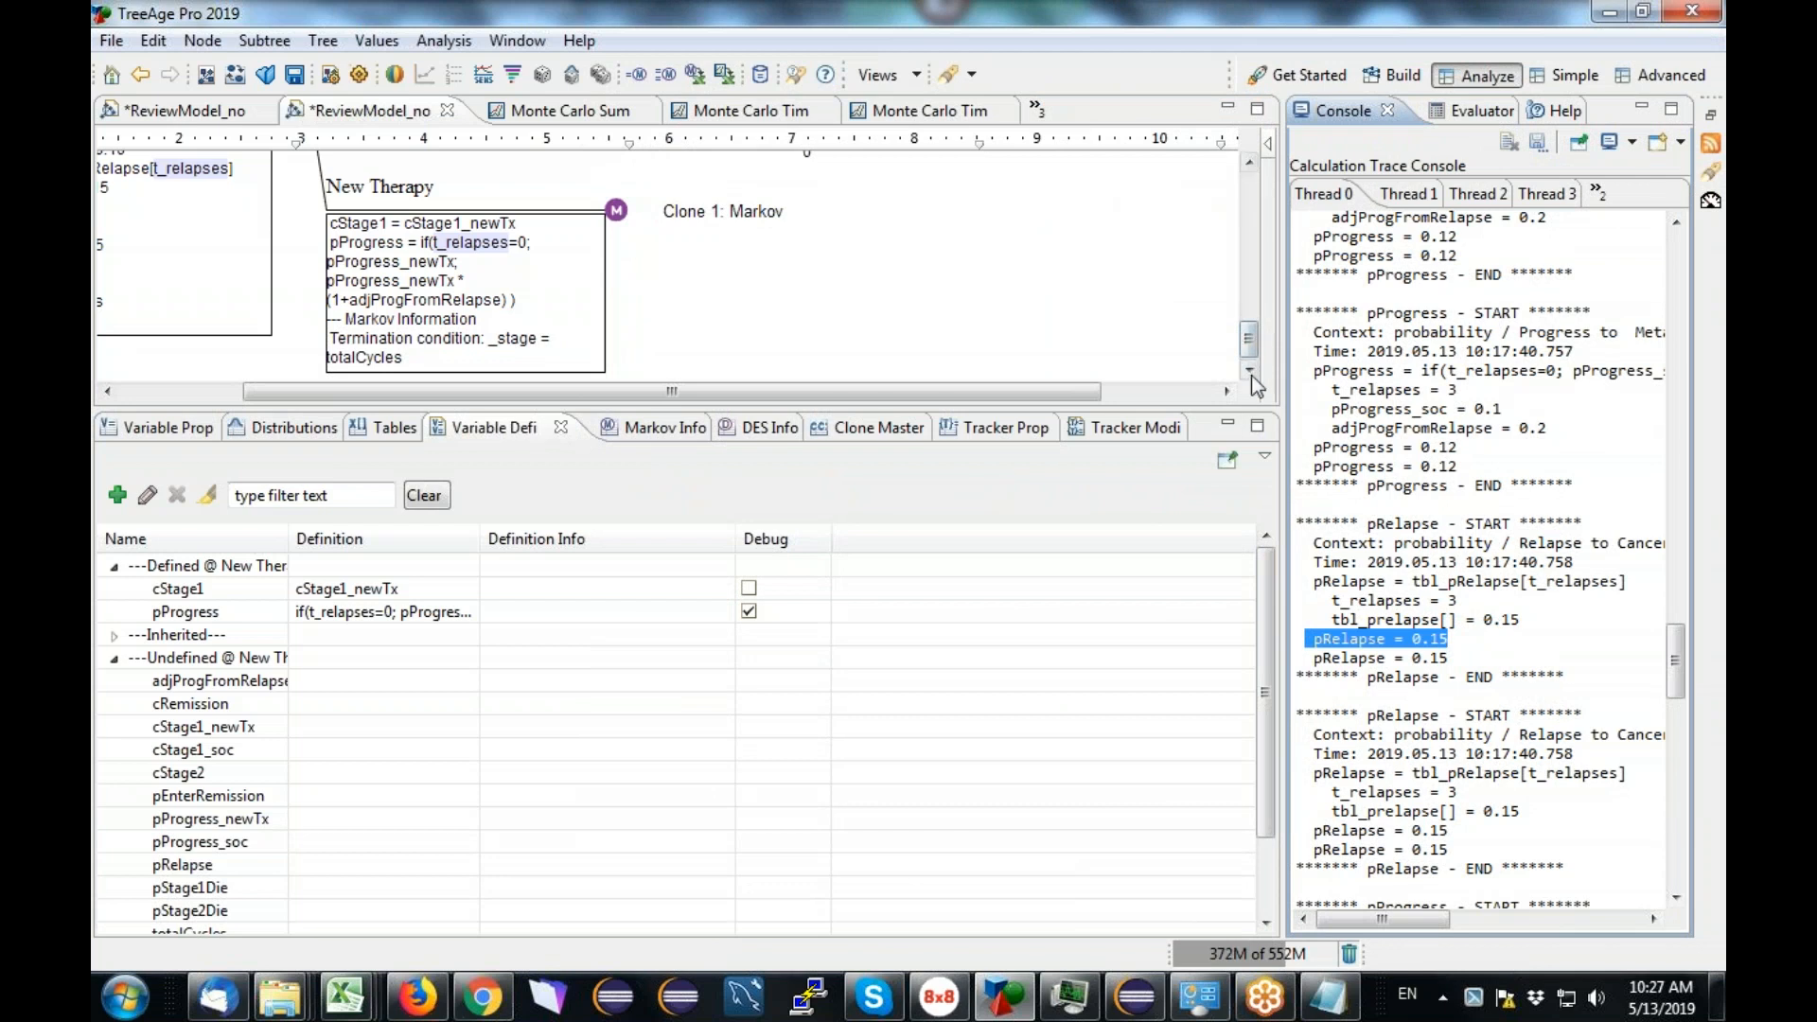
click(1249, 342)
drag(1196, 408, 1150, 761)
drag(1253, 566, 1256, 466)
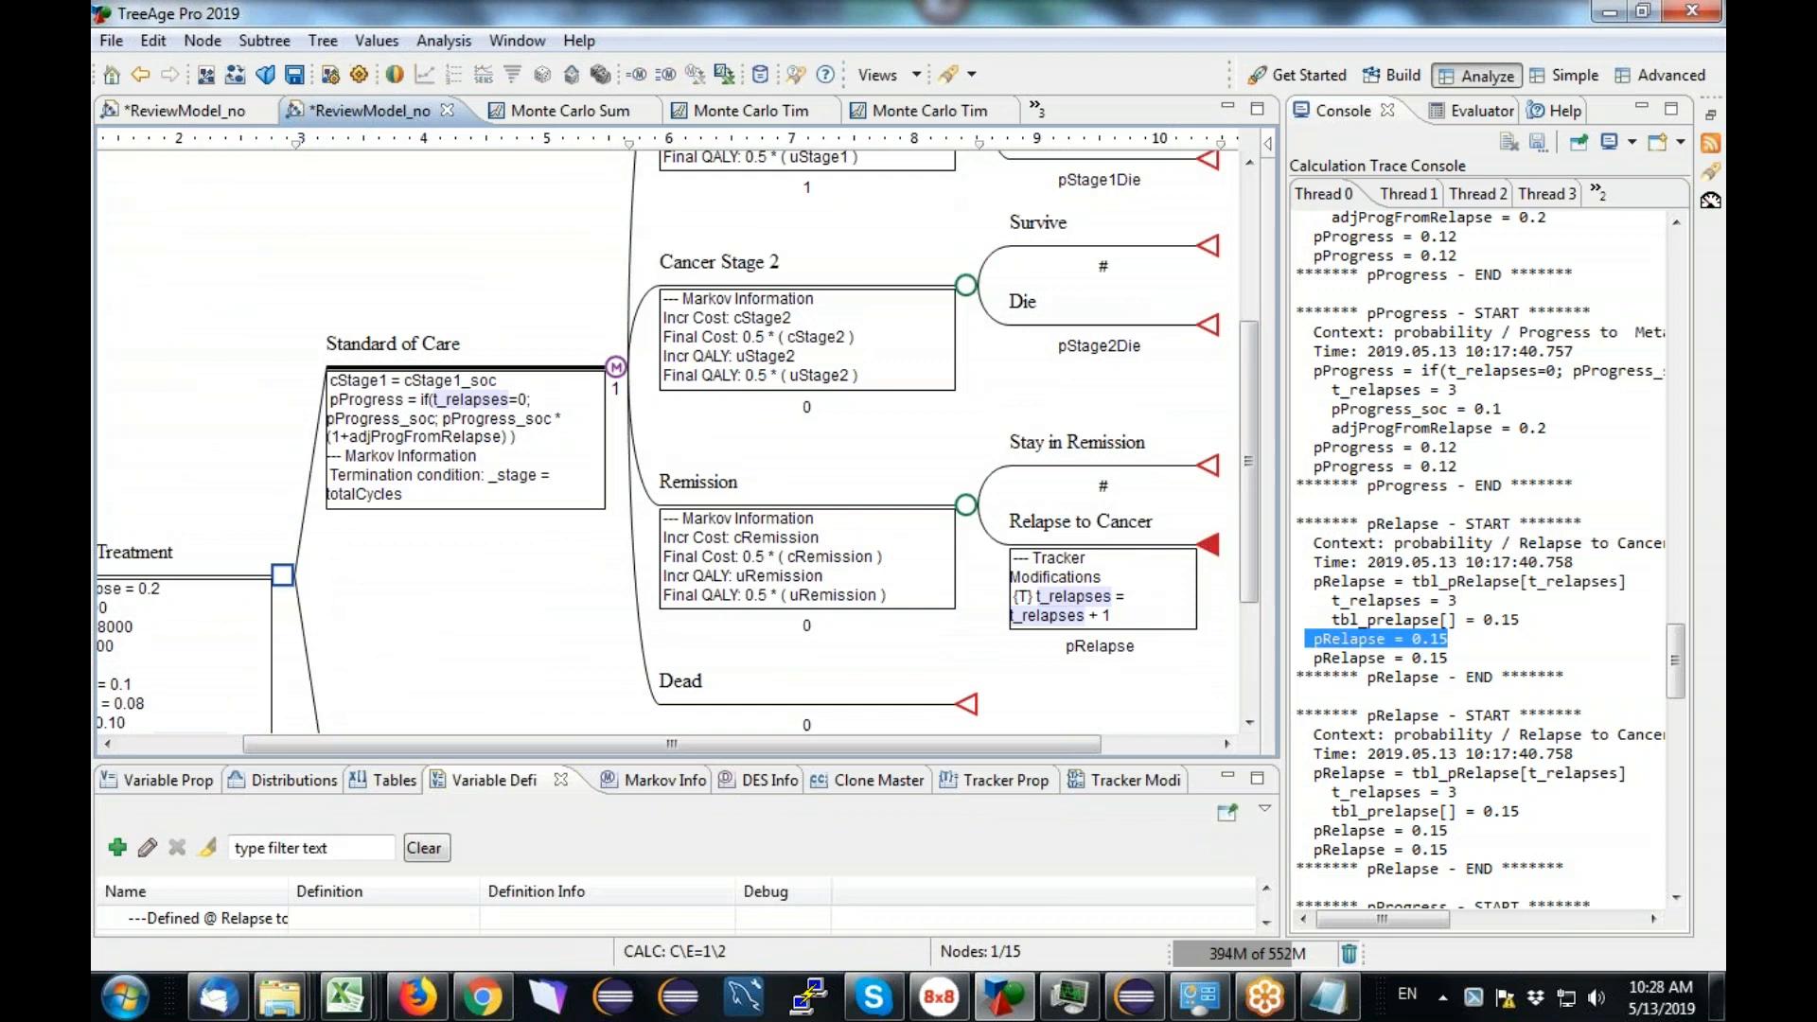
click(1099, 648)
mouse_move(1253, 475)
mouse_down()
mouse_move(1246, 341)
mouse_move(1249, 439)
mouse_up()
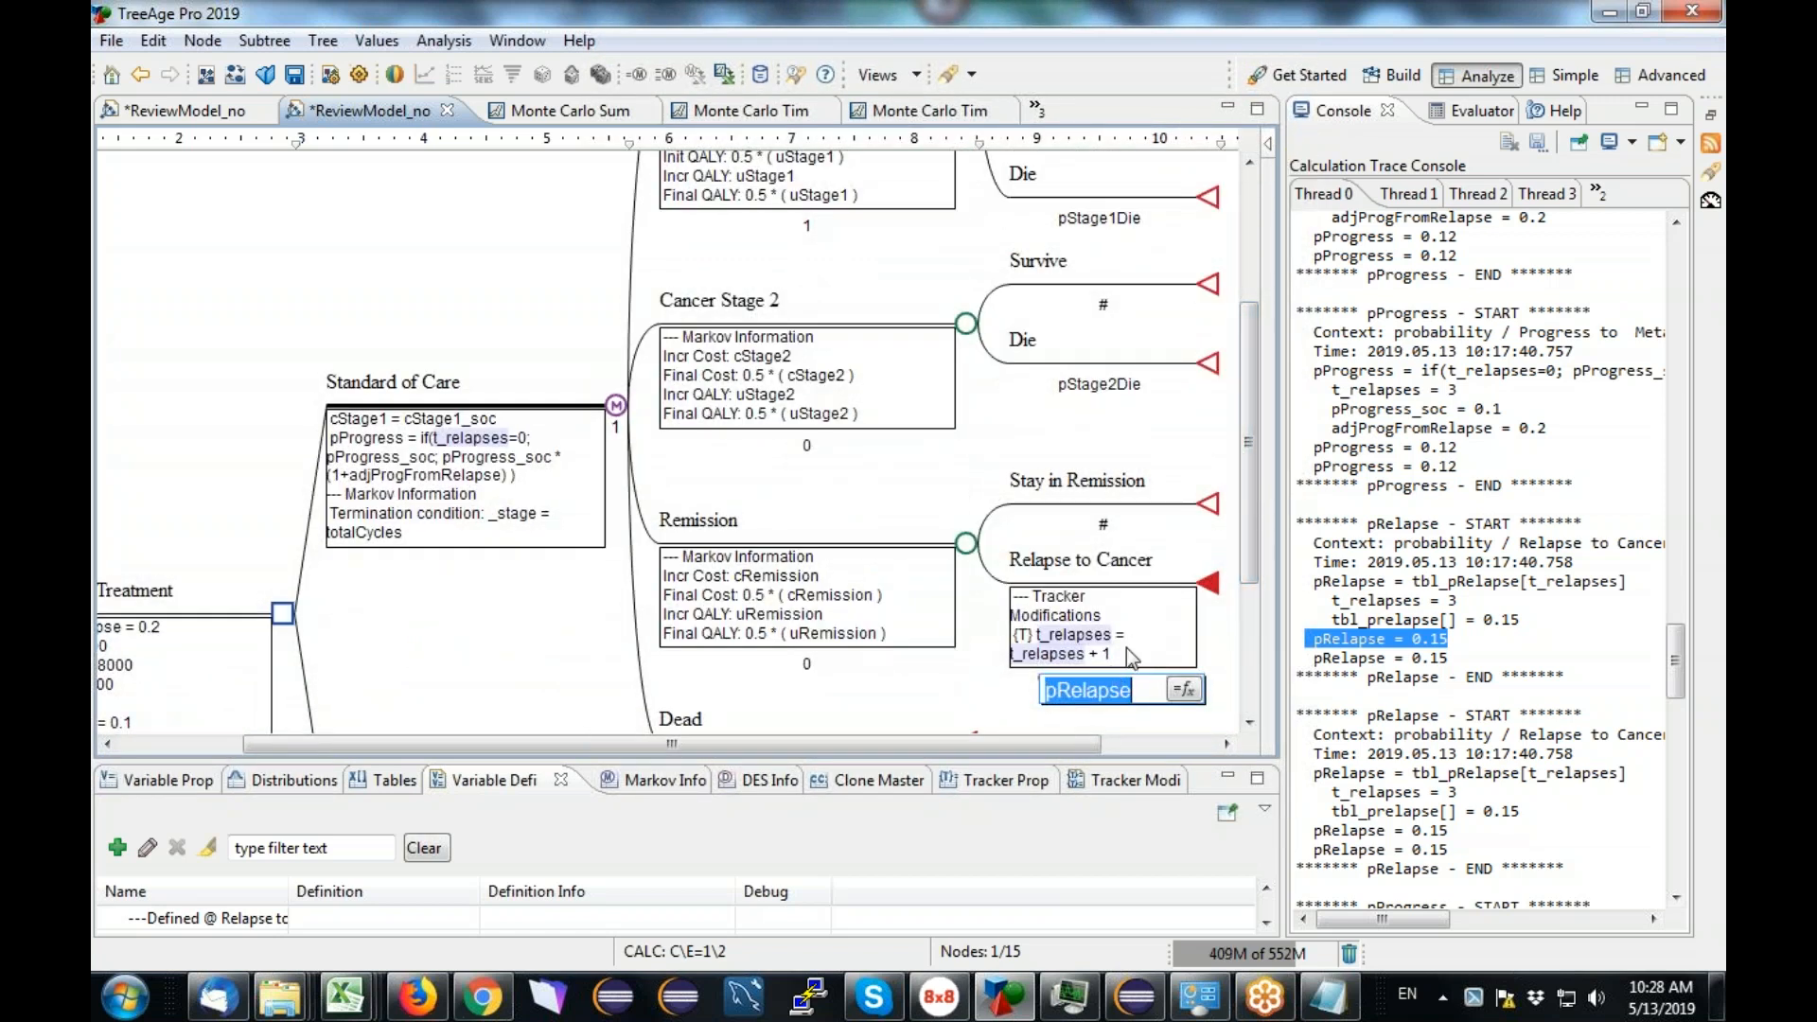
drag(1248, 532, 1265, 620)
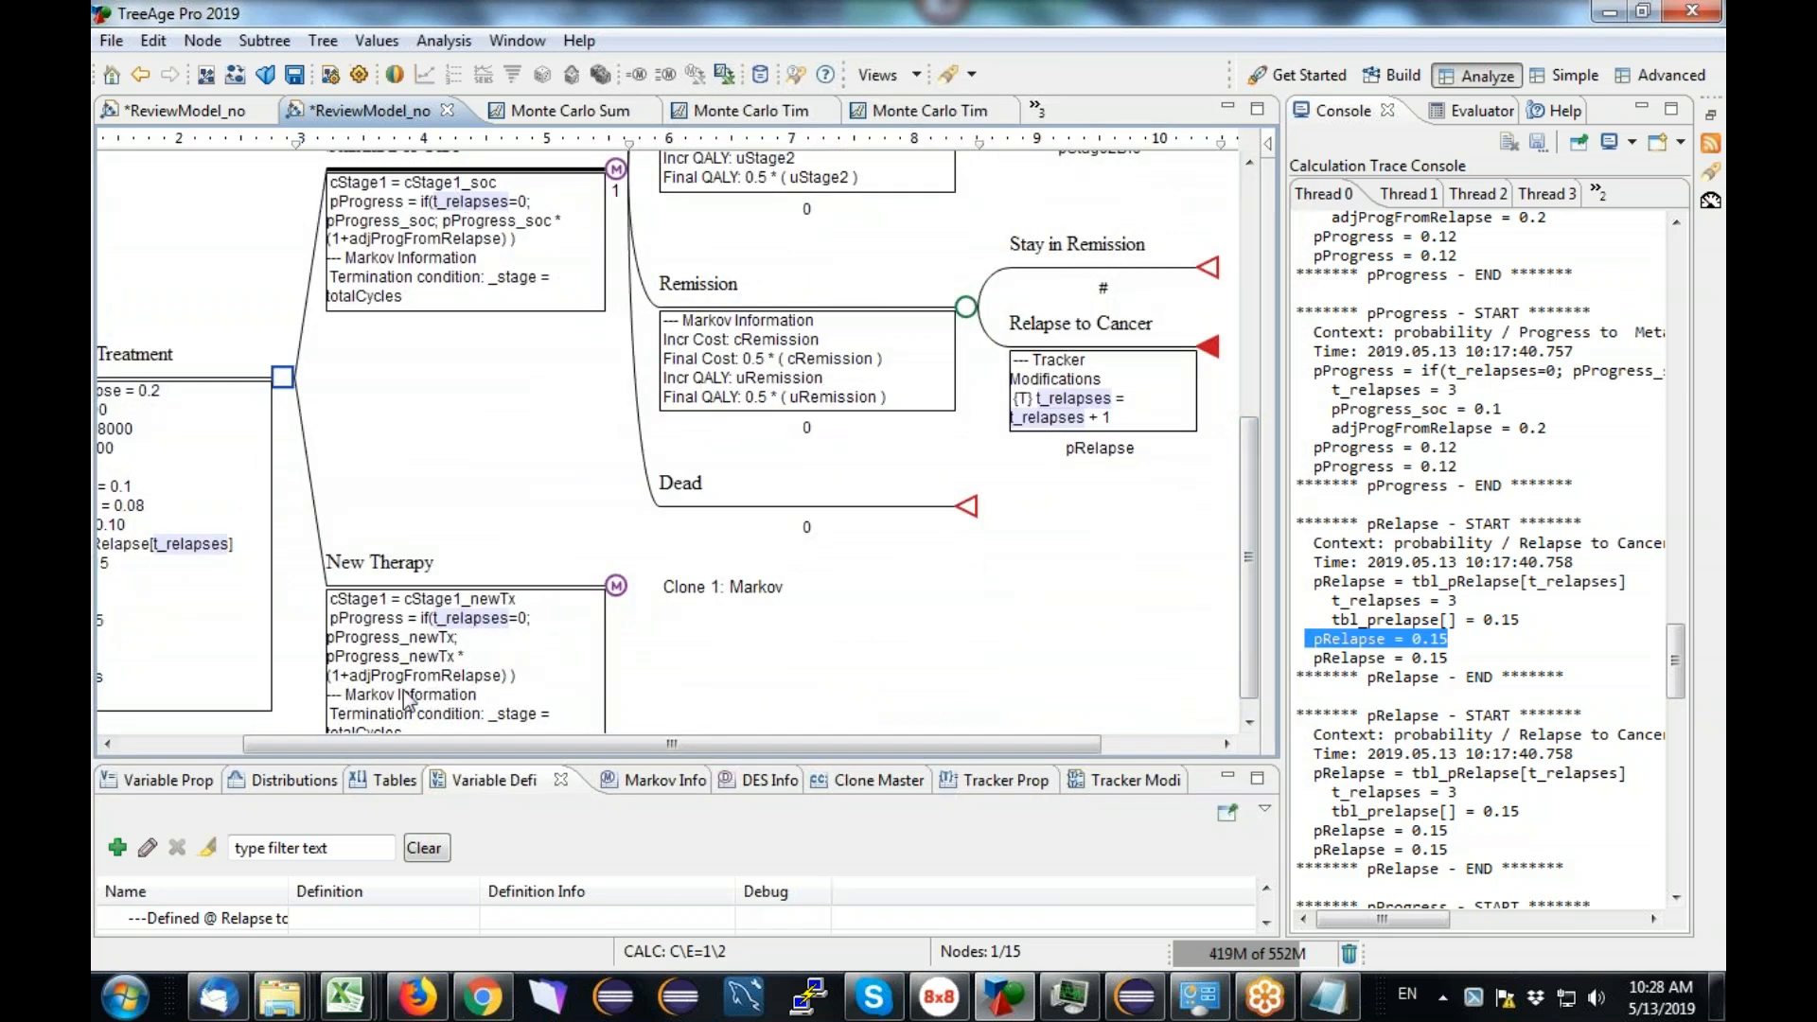
drag(394, 744, 275, 744)
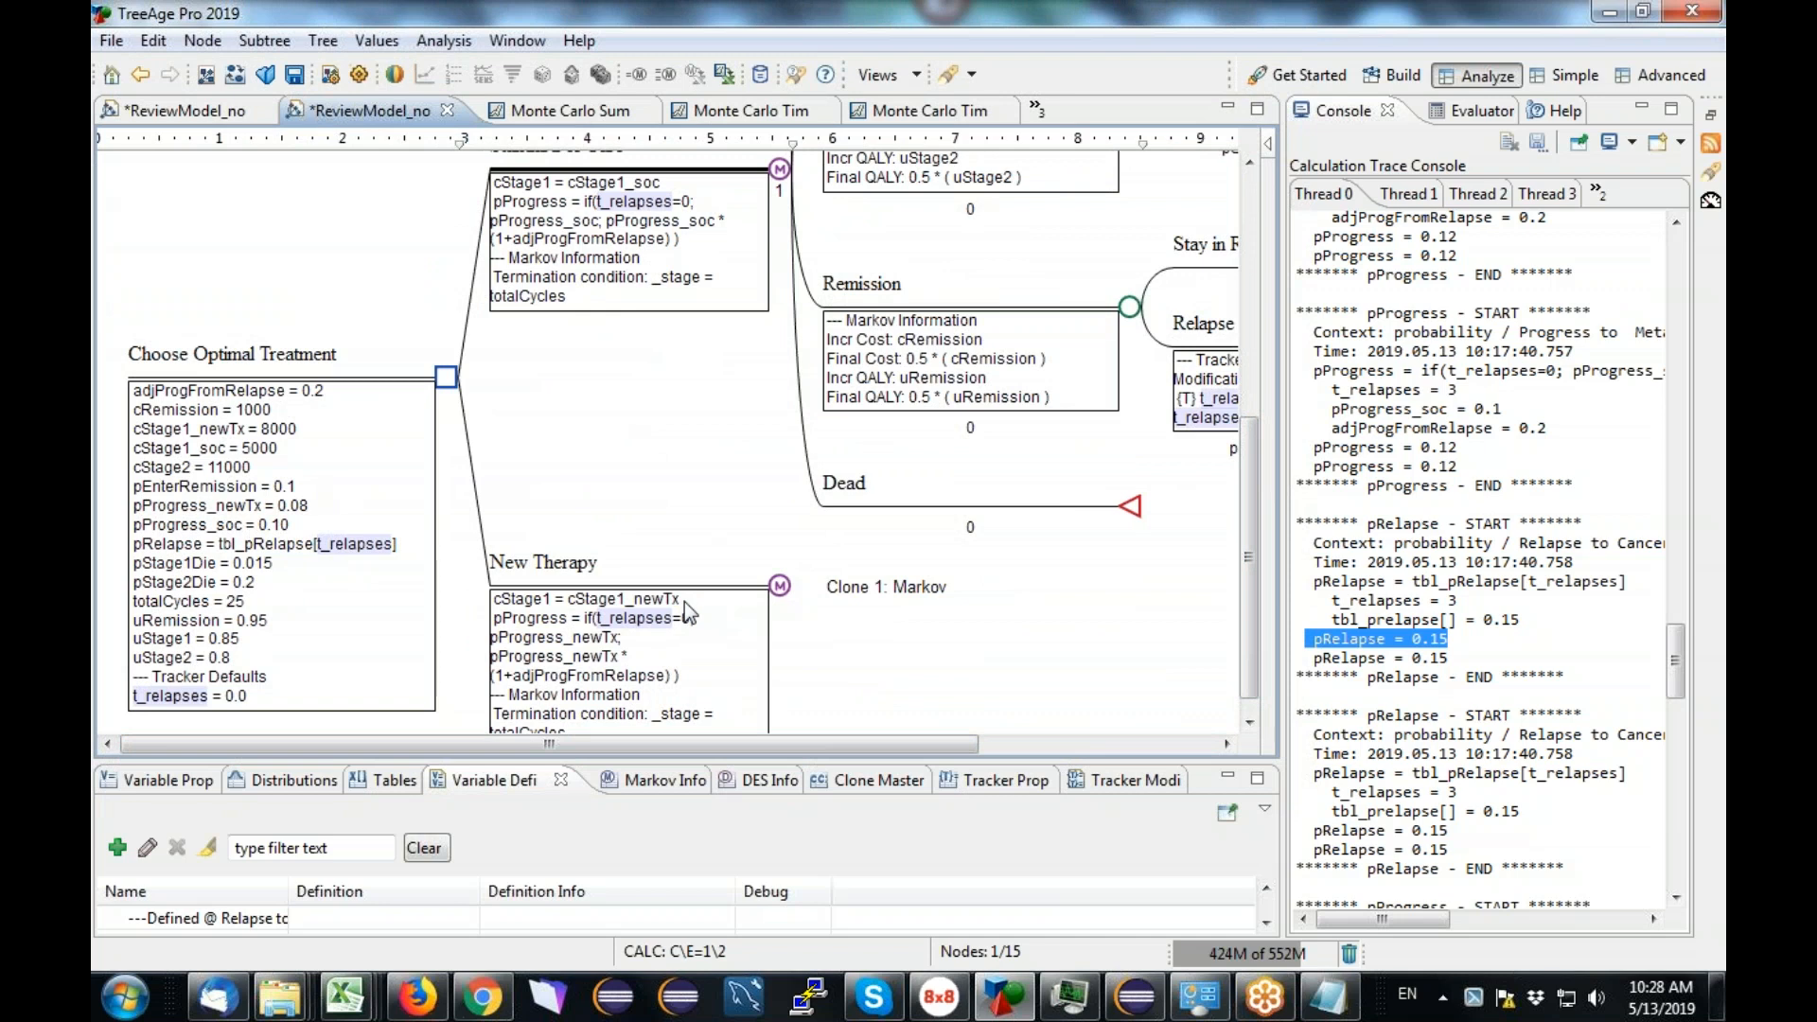
Step: Show the Monte Carlo Time Trial Report for trial 9410 and examine it alongside the earlier pRelapse trace entries
click(929, 110)
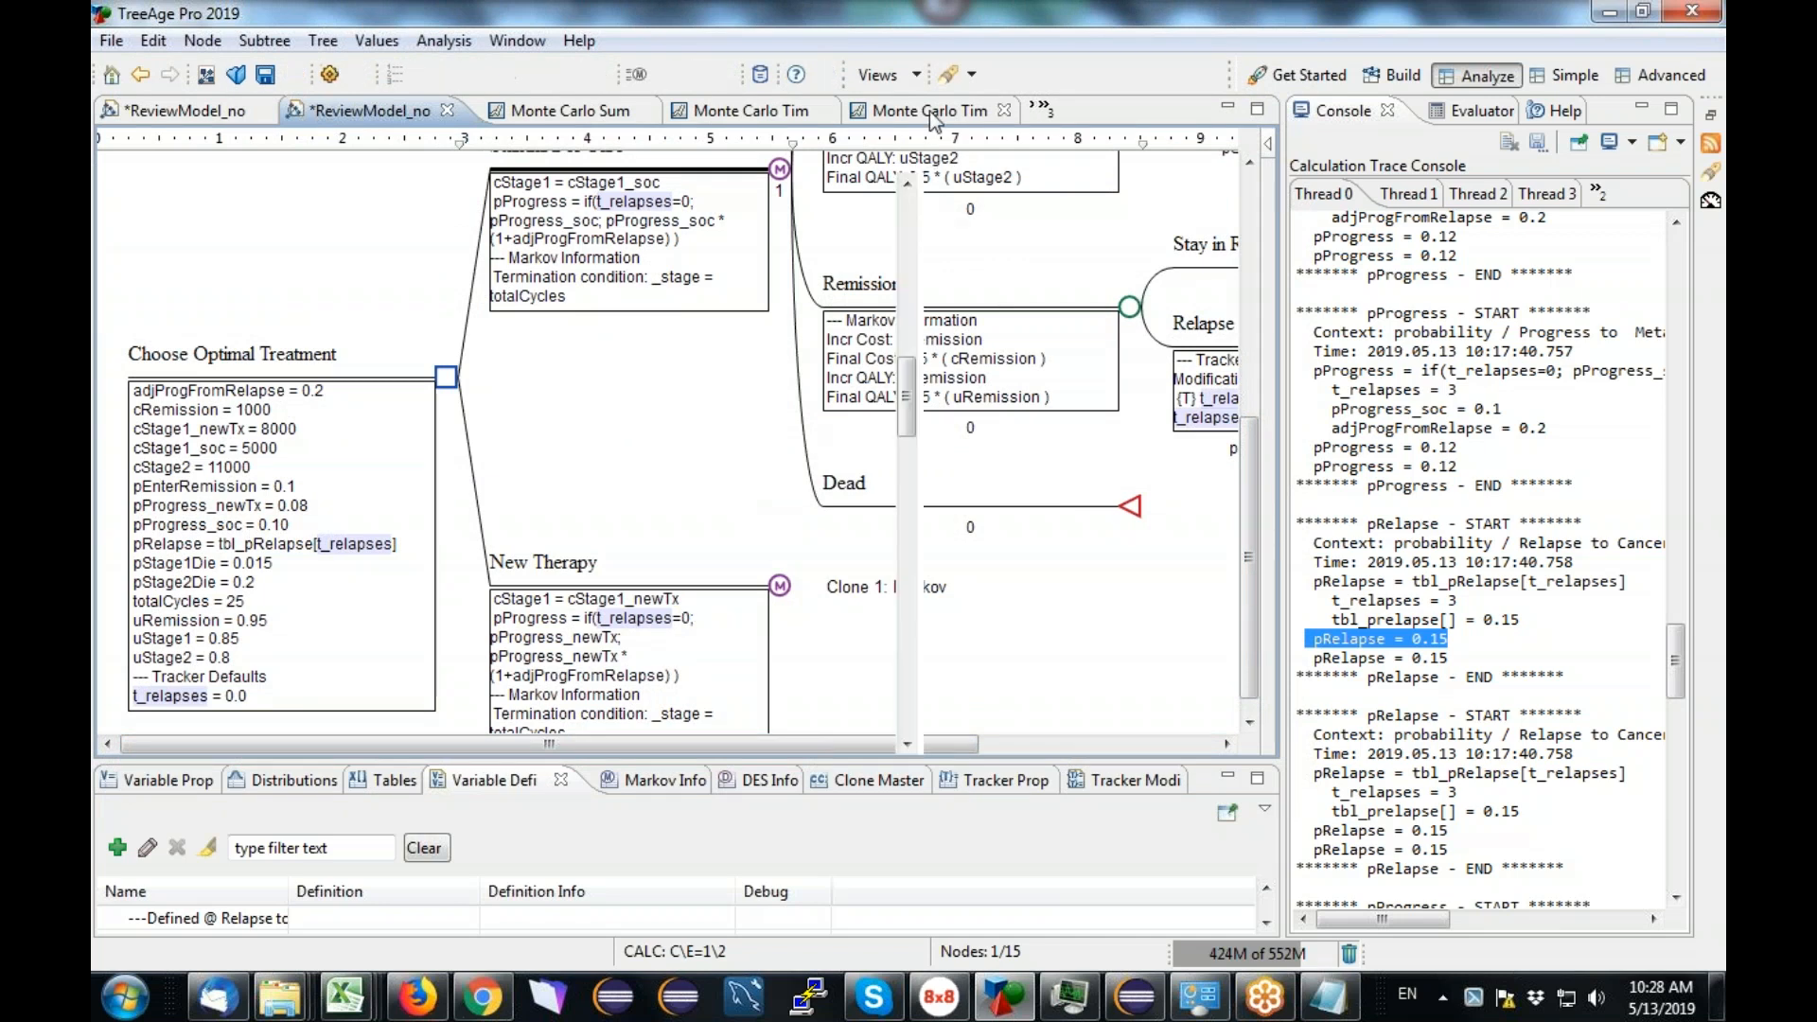
click(735, 112)
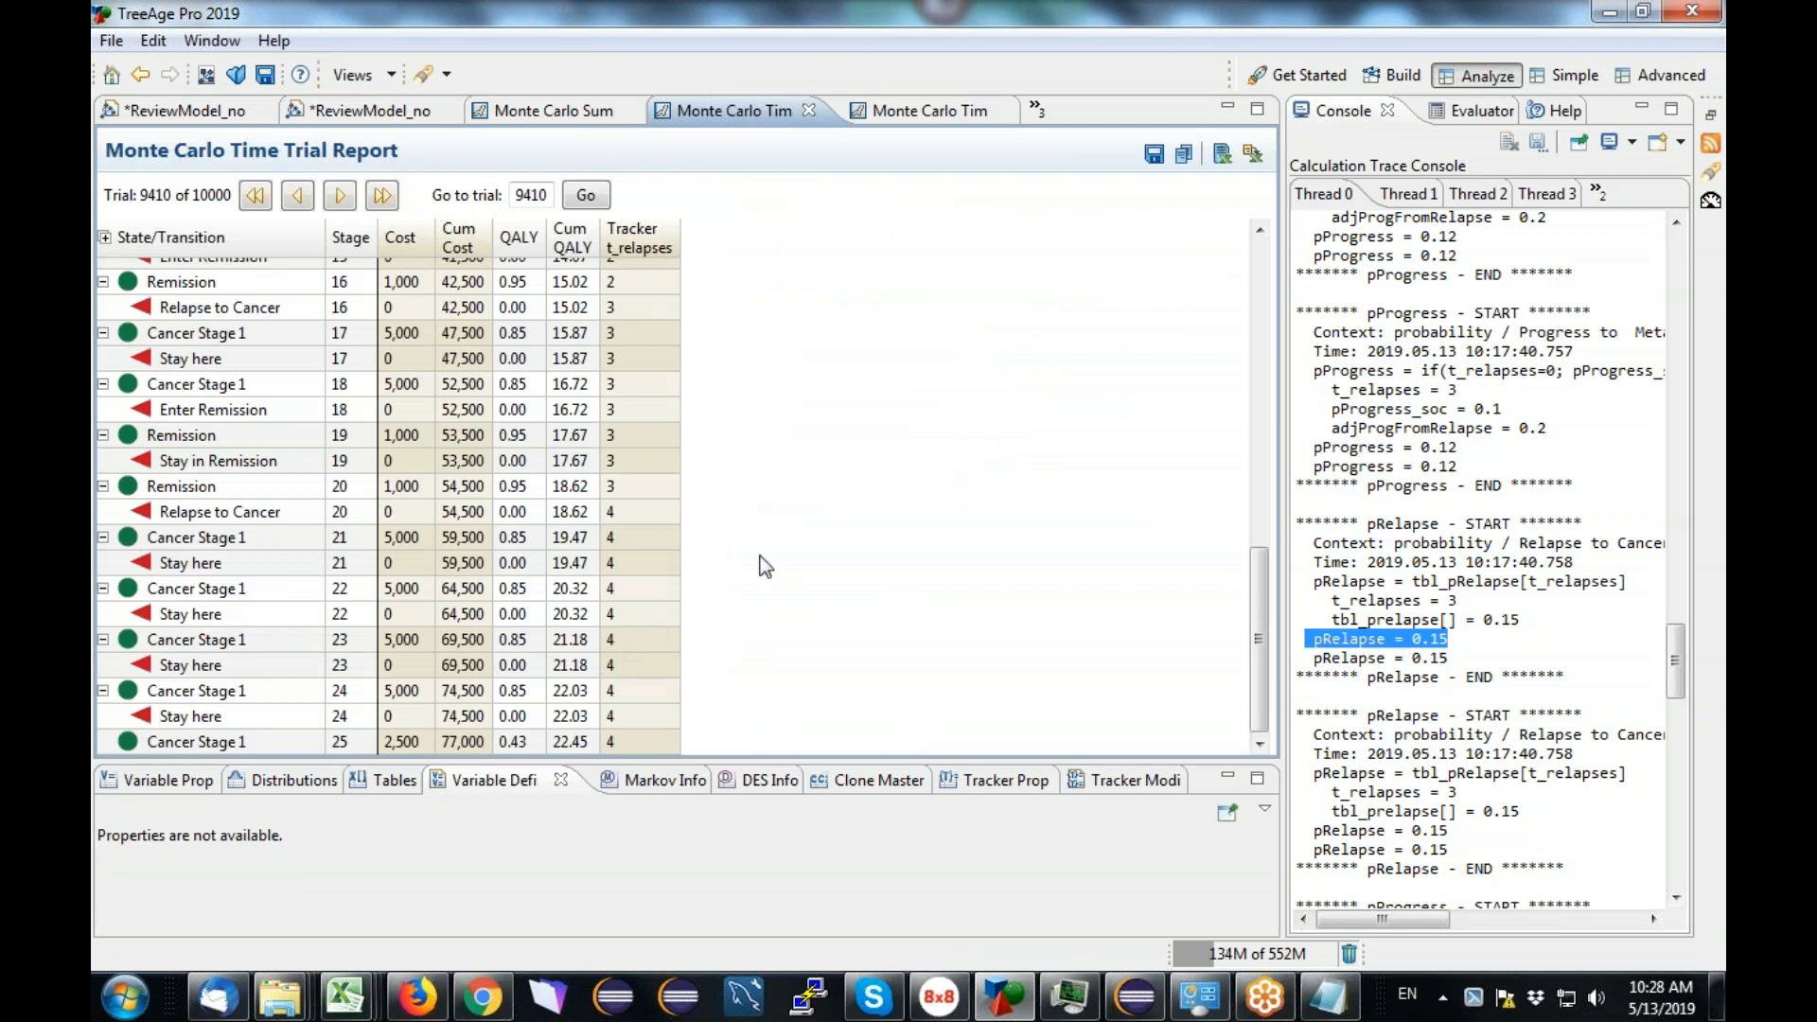
drag(1680, 672, 1684, 537)
drag(1684, 470, 1686, 519)
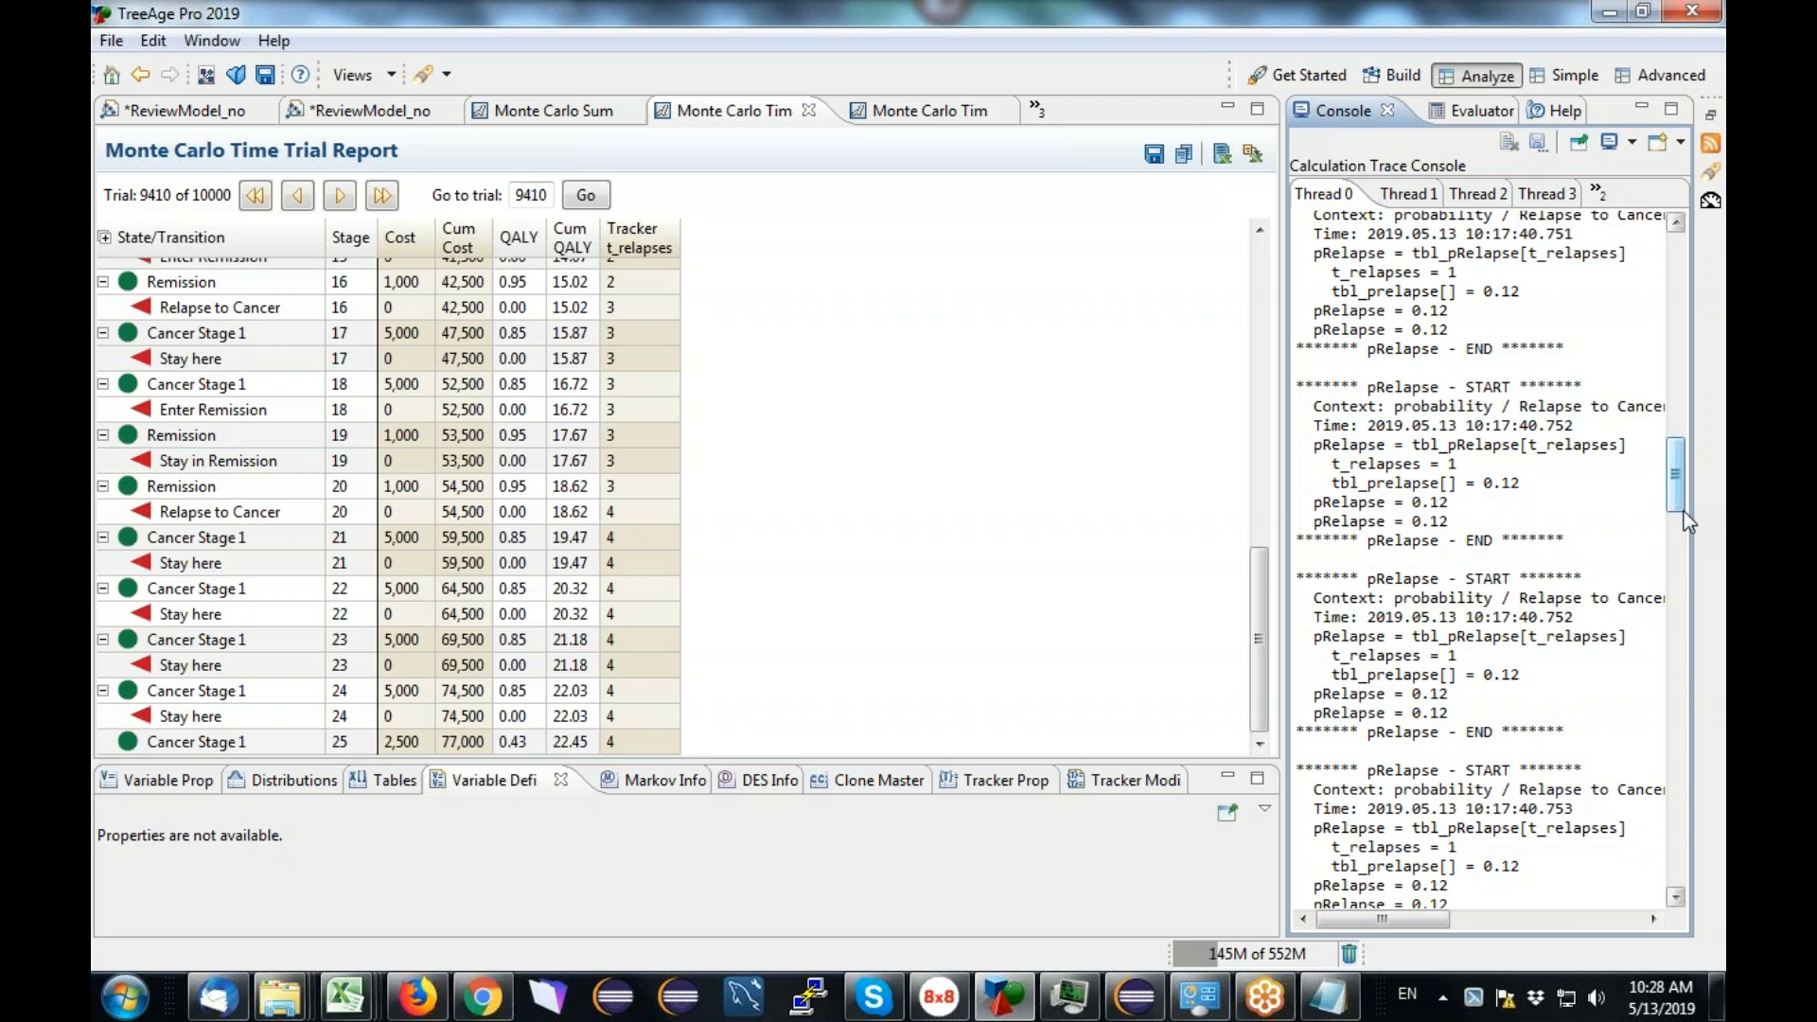
Step: Open the Example02 example model and select the Eradicate tumor node under Standard treatment: Radiation
click(1590, 30)
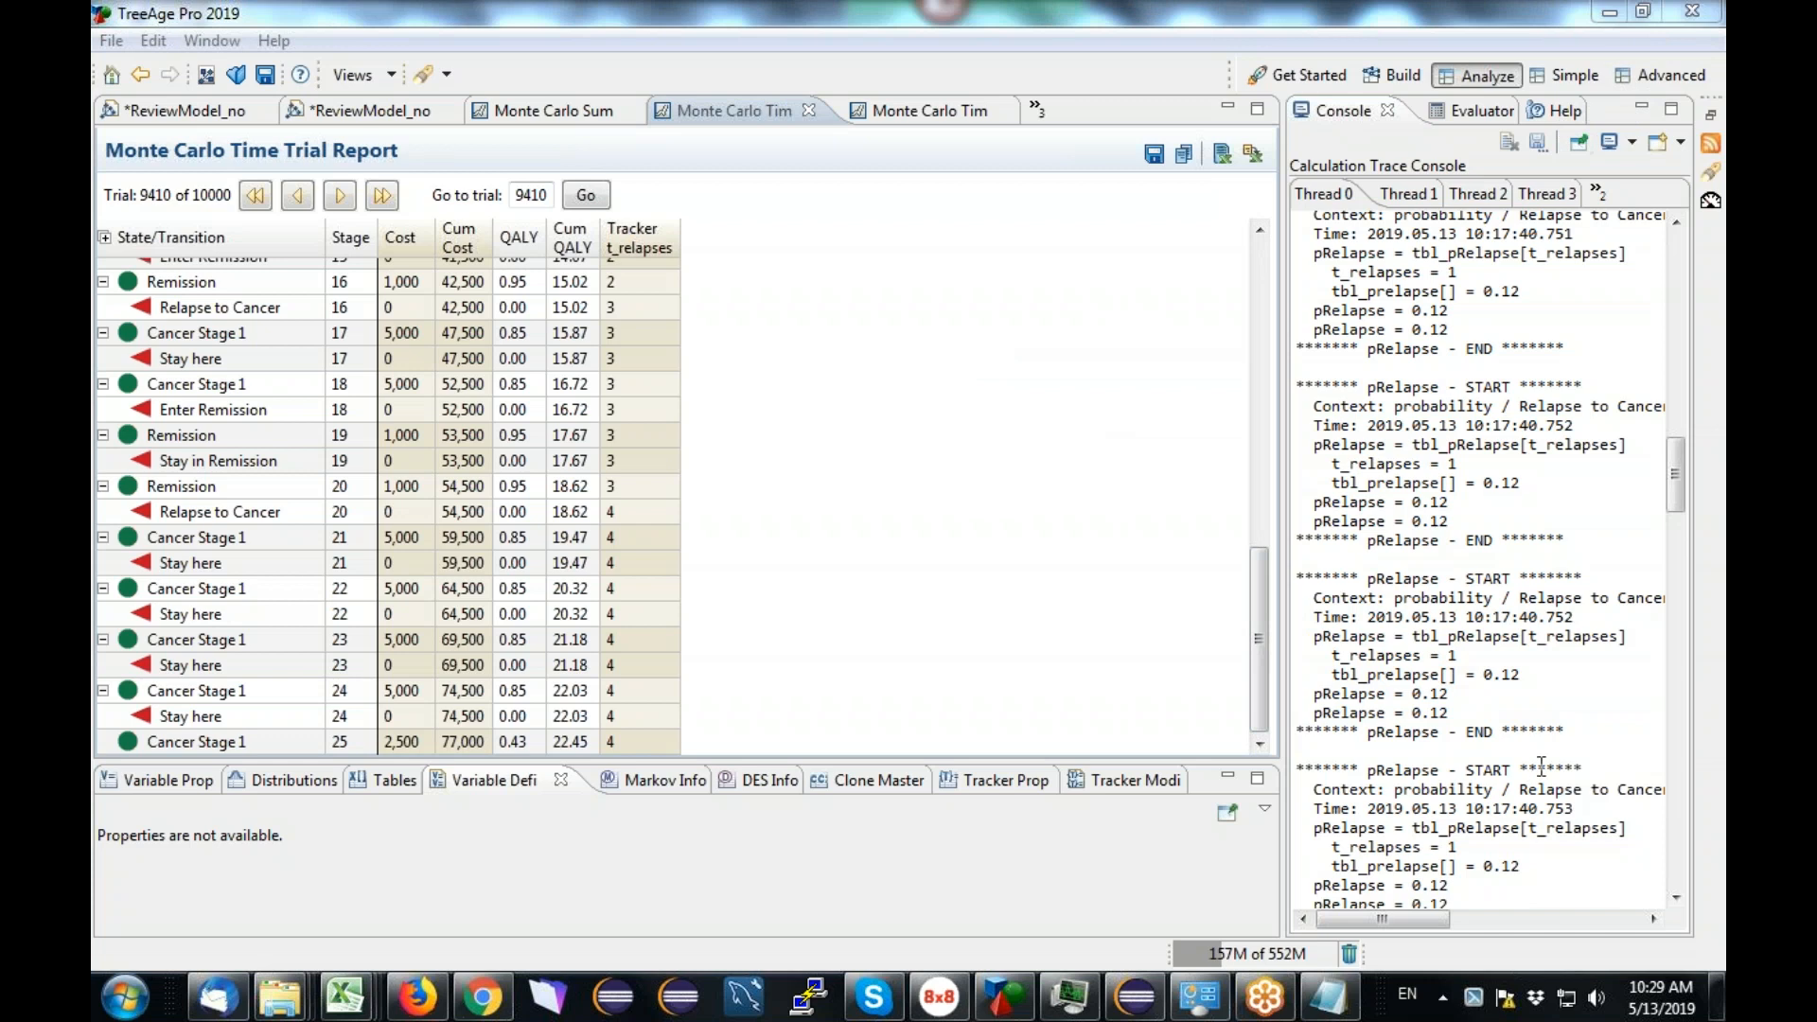
click(244, 79)
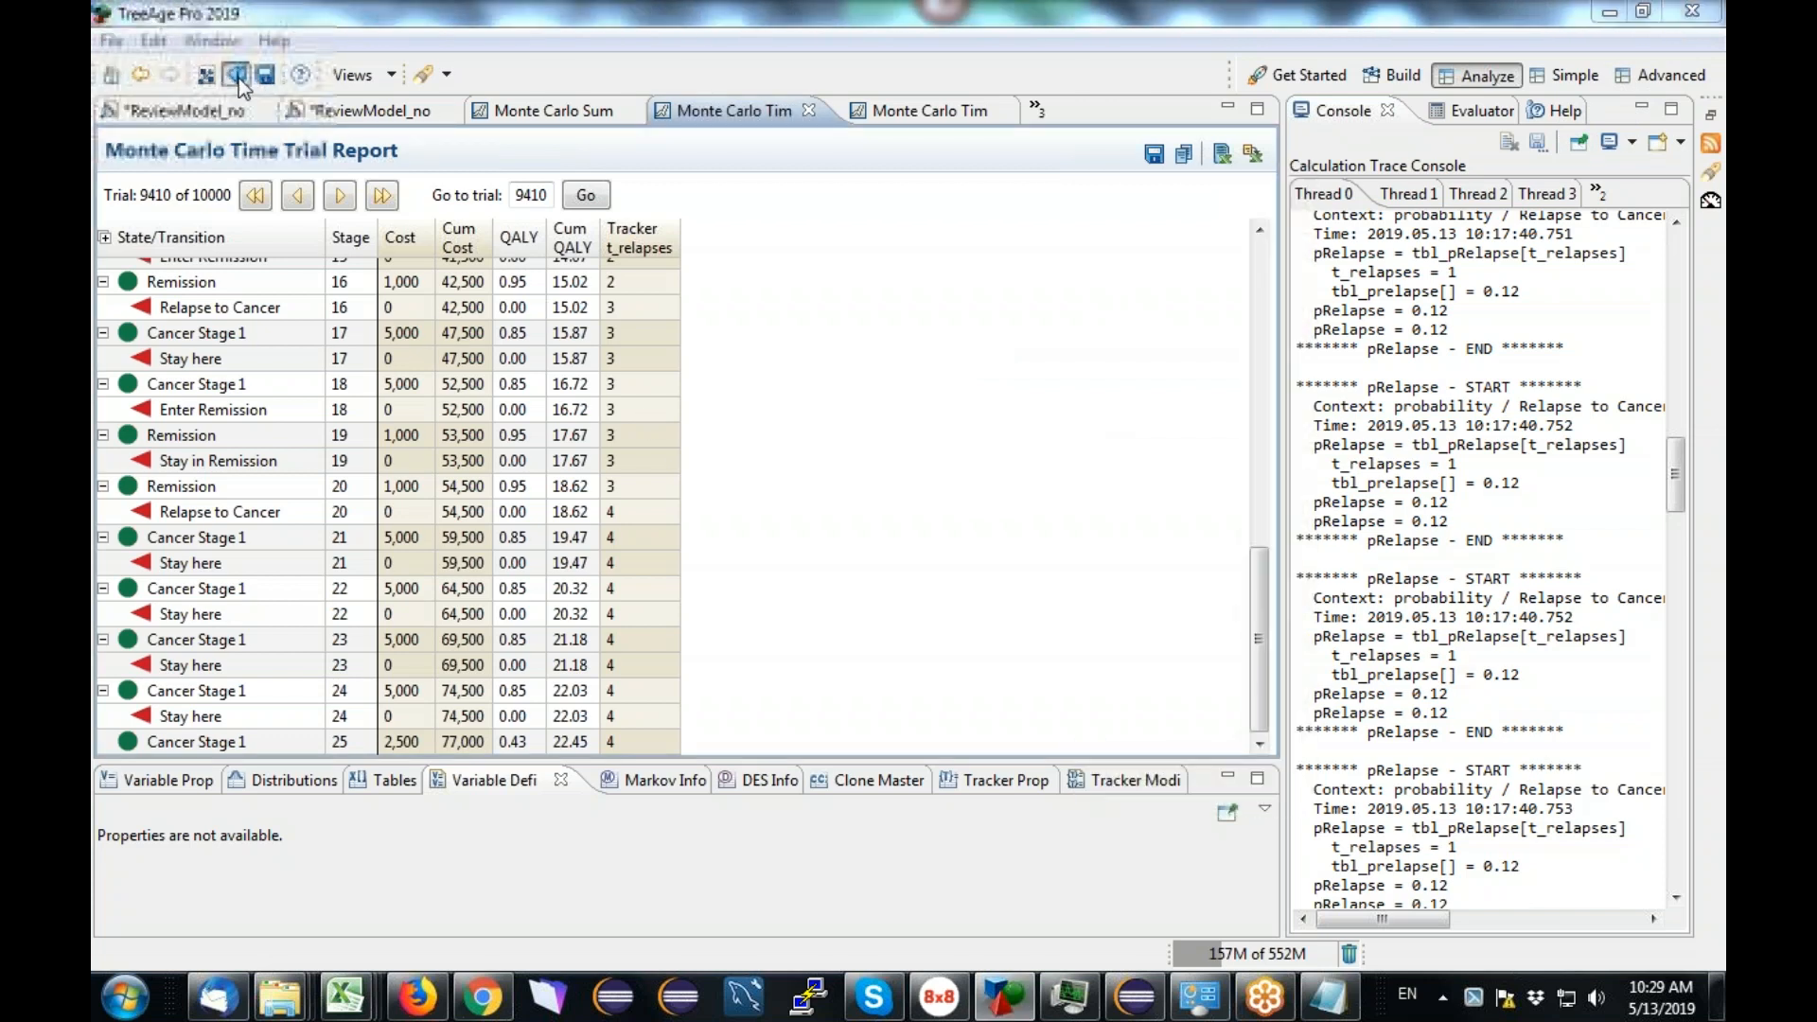
double_click(568, 308)
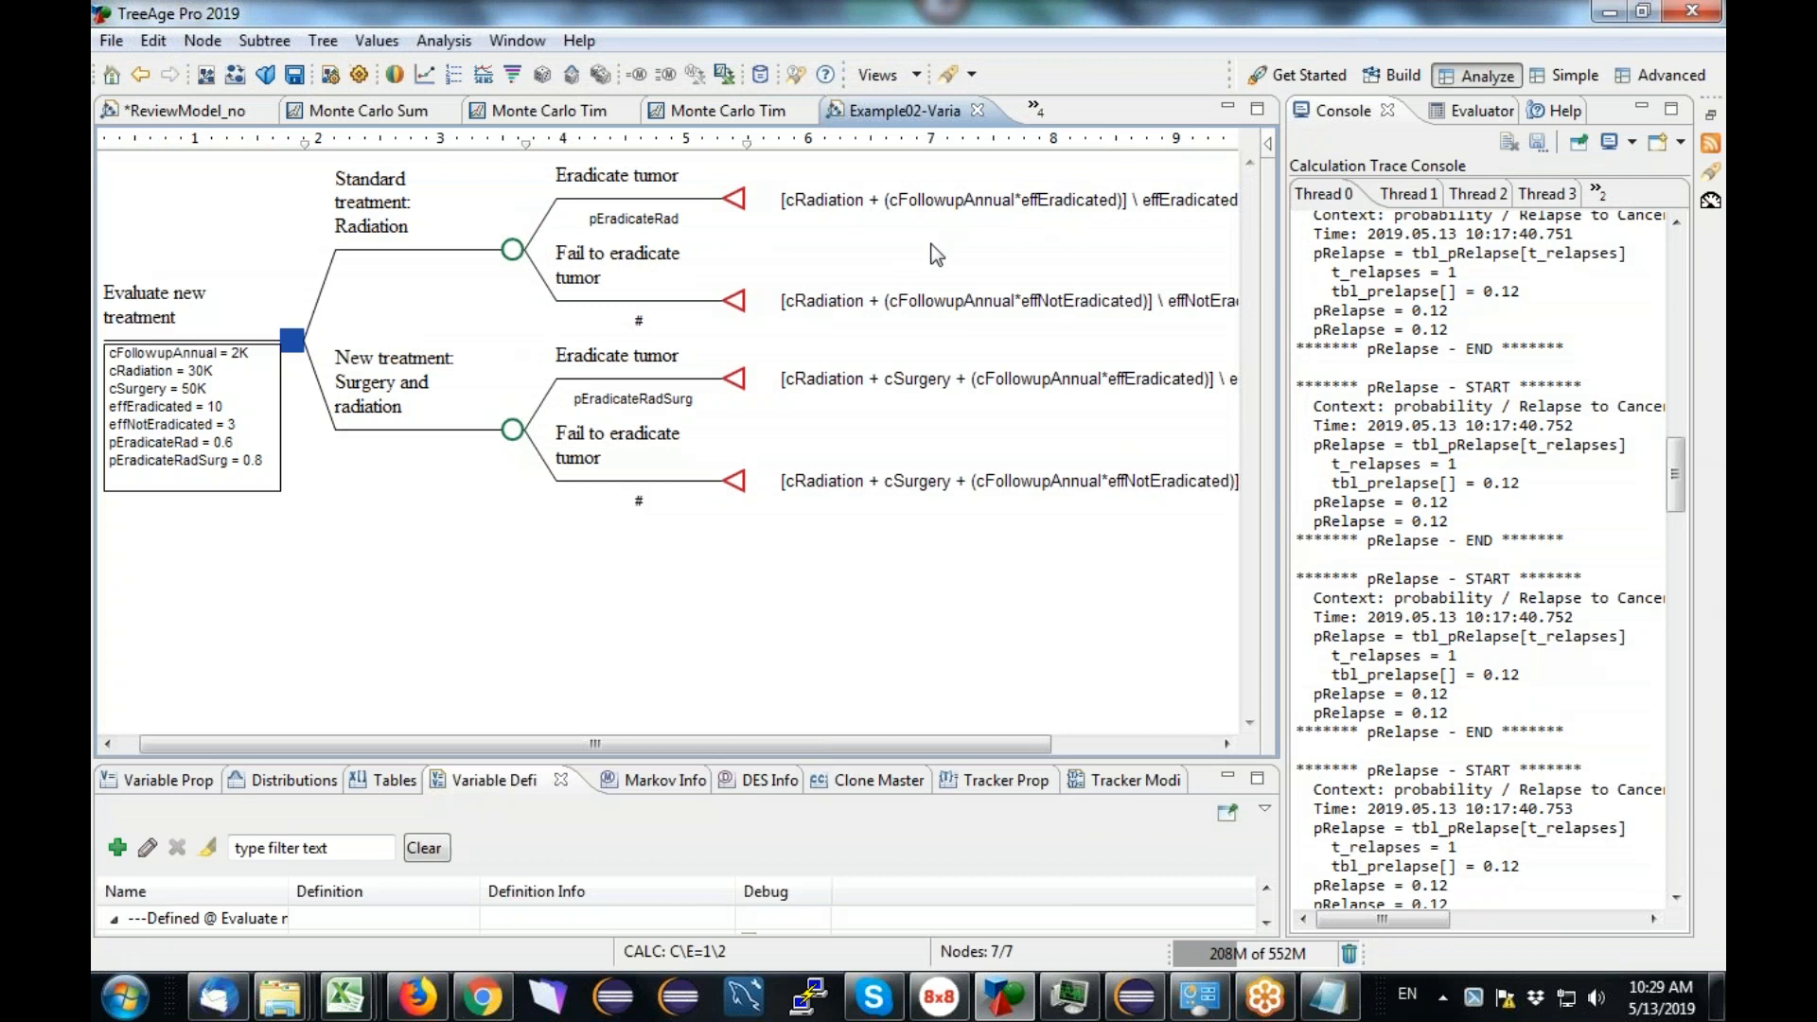
click(715, 204)
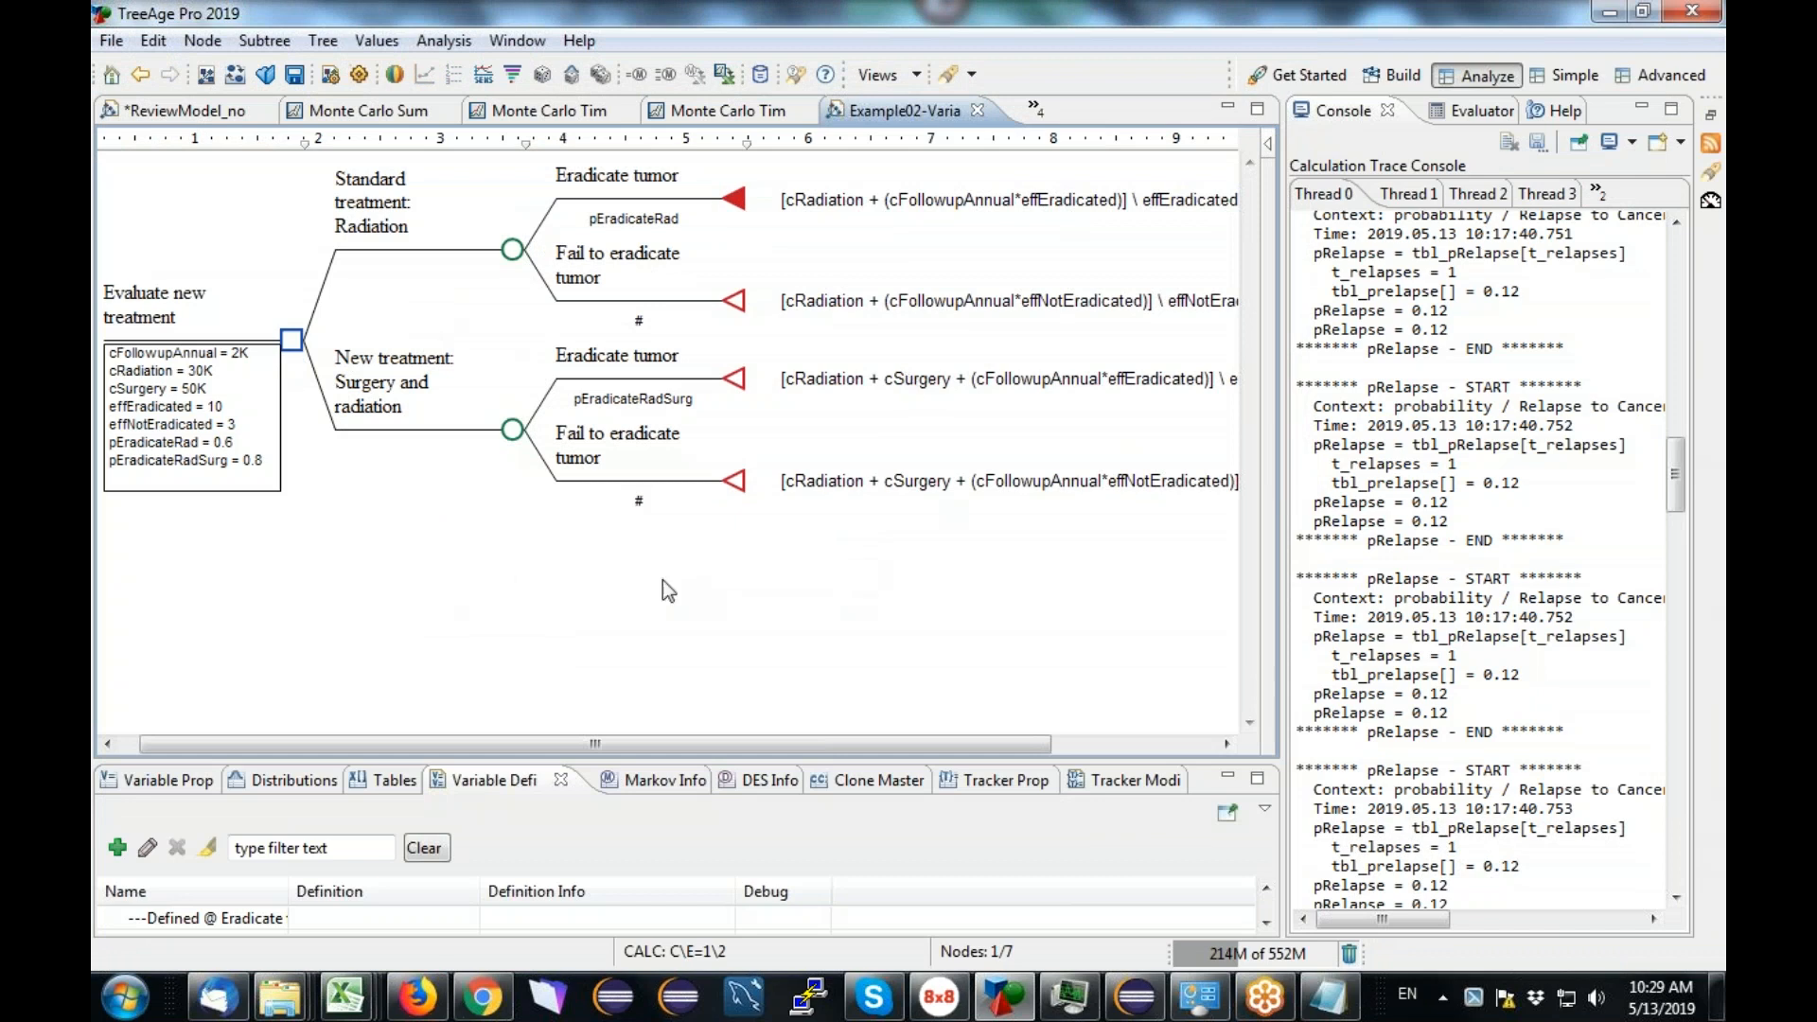
click(514, 251)
click(738, 200)
click(1502, 35)
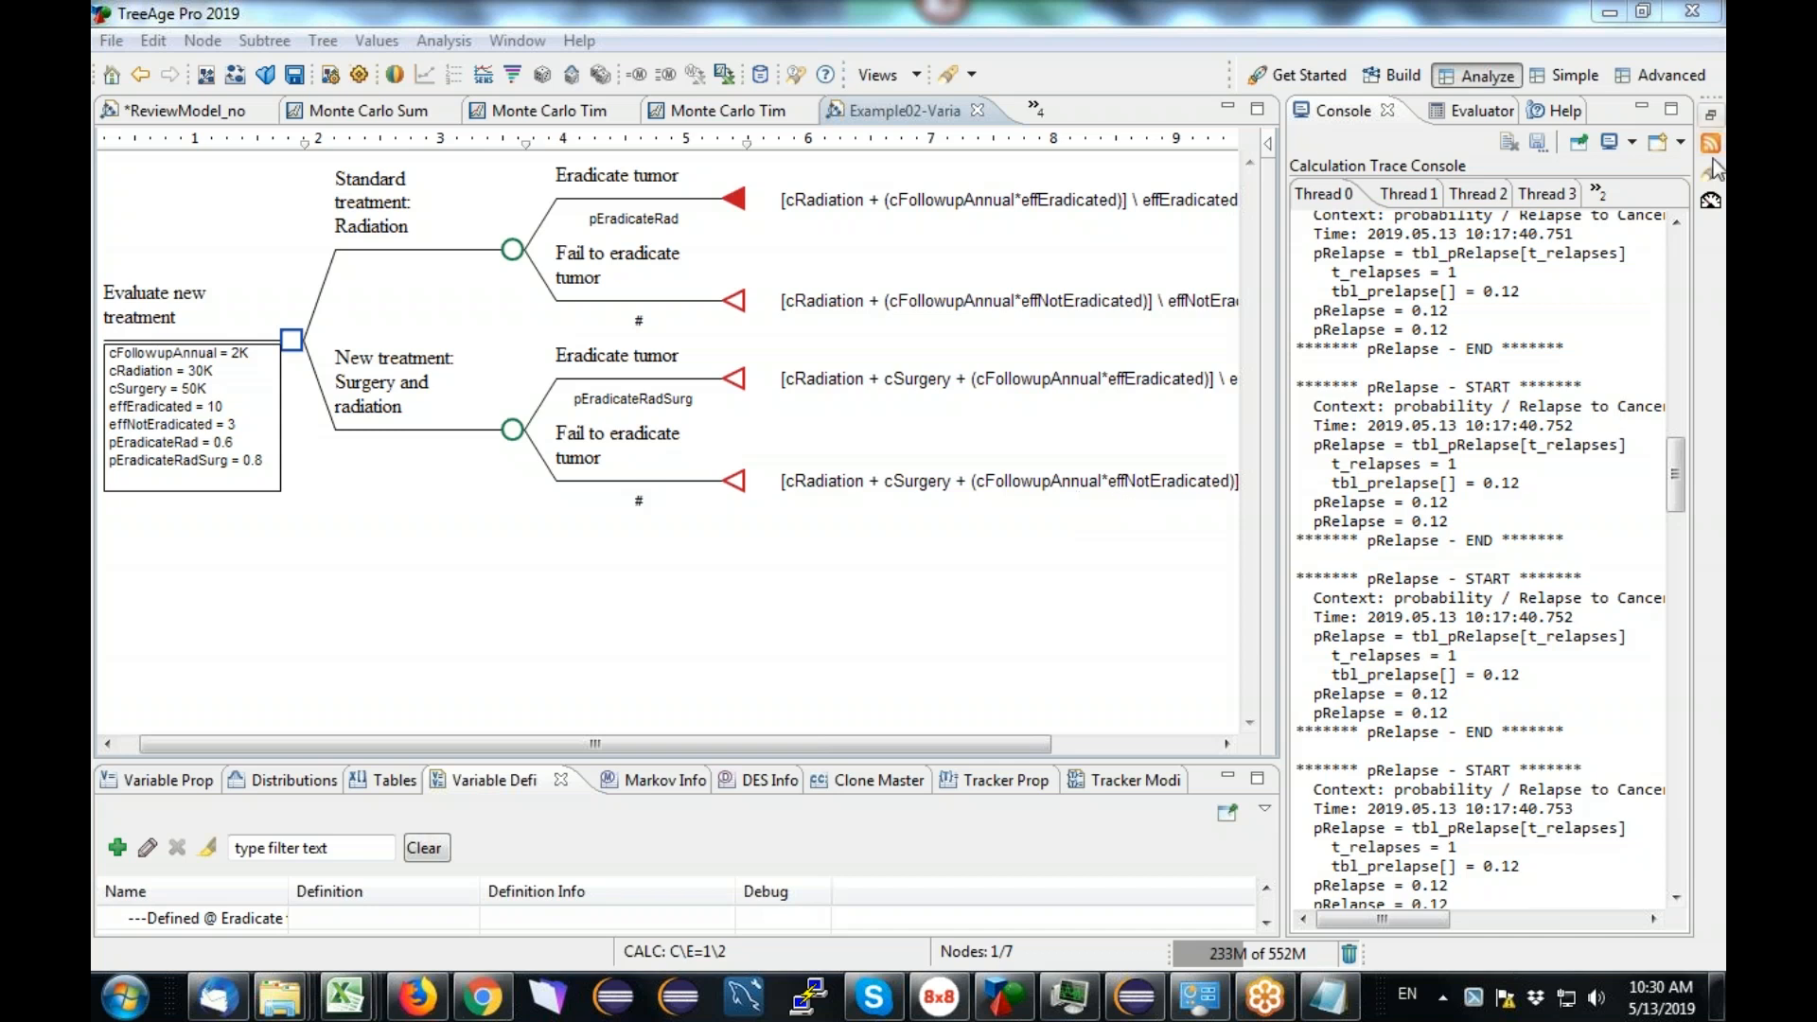
Step: Restore the minimized Search, News Feed and Dashboard views, and show the Files view with the example models
click(1711, 114)
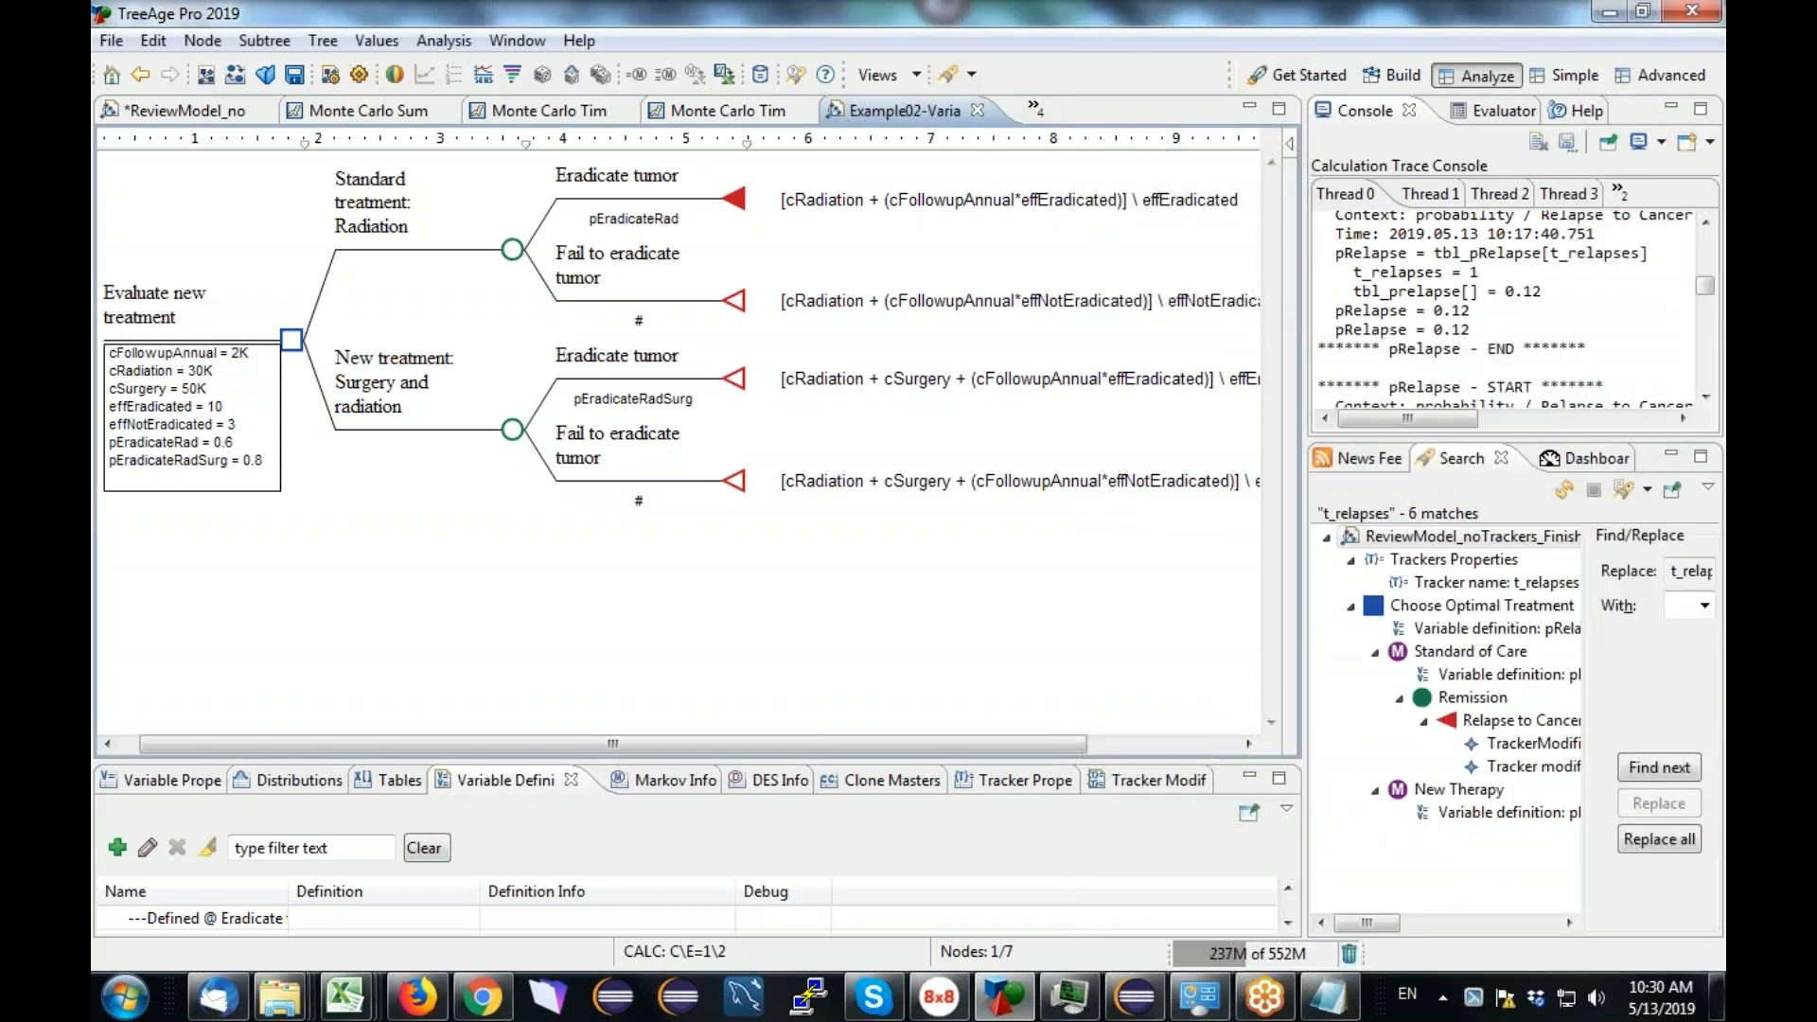
click(919, 76)
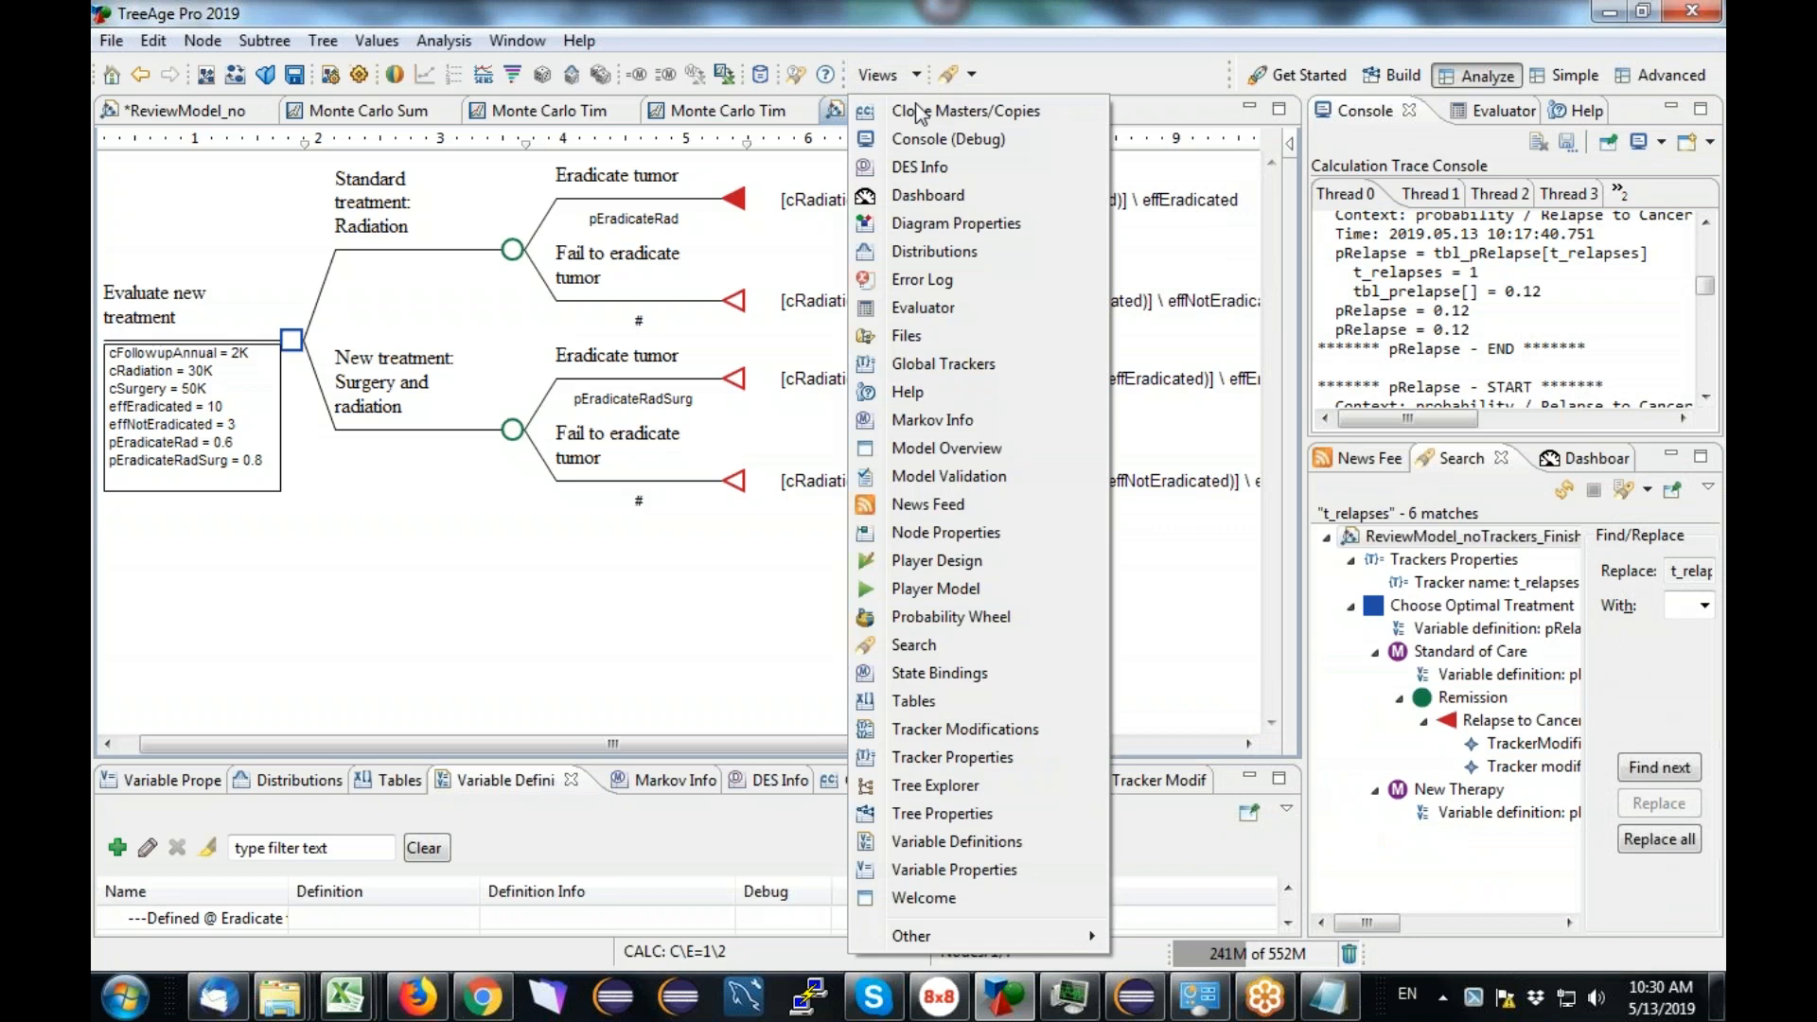
click(945, 337)
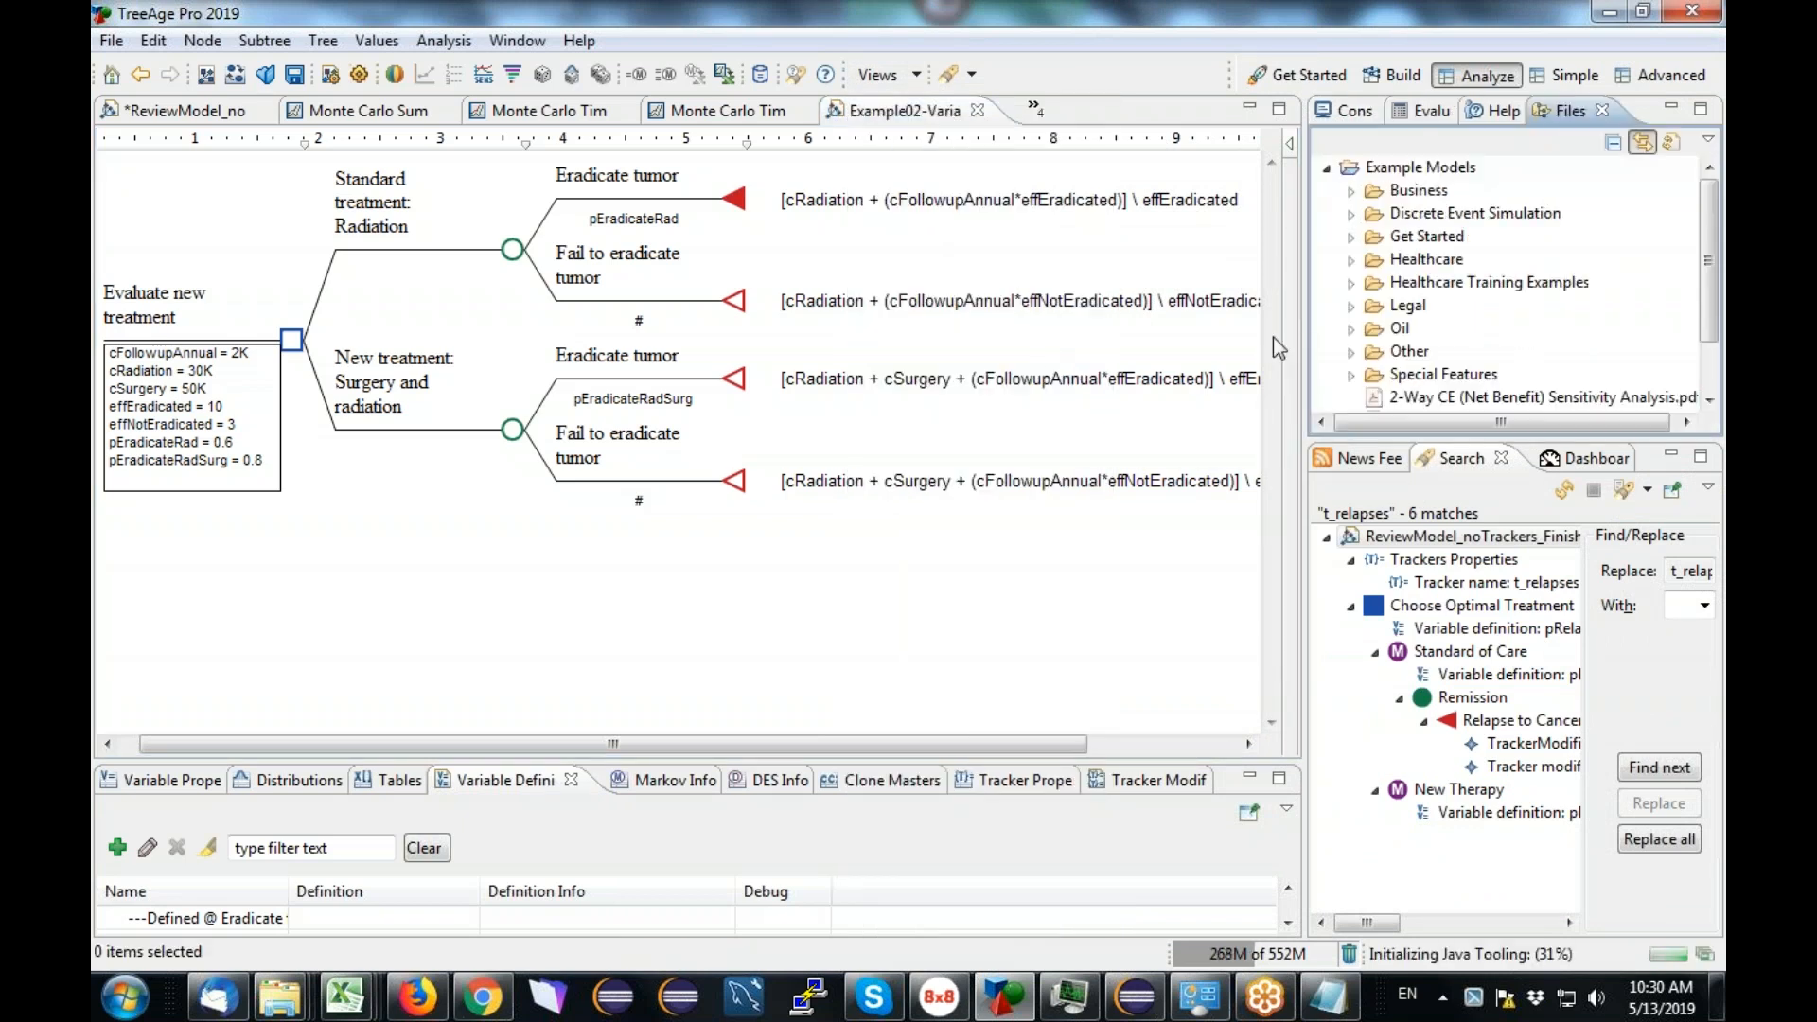
Step: Open Osteo DES Model.trex from the Discrete Event Simulation examples and show its tracker properties in an enlarged lower pane
click(1353, 214)
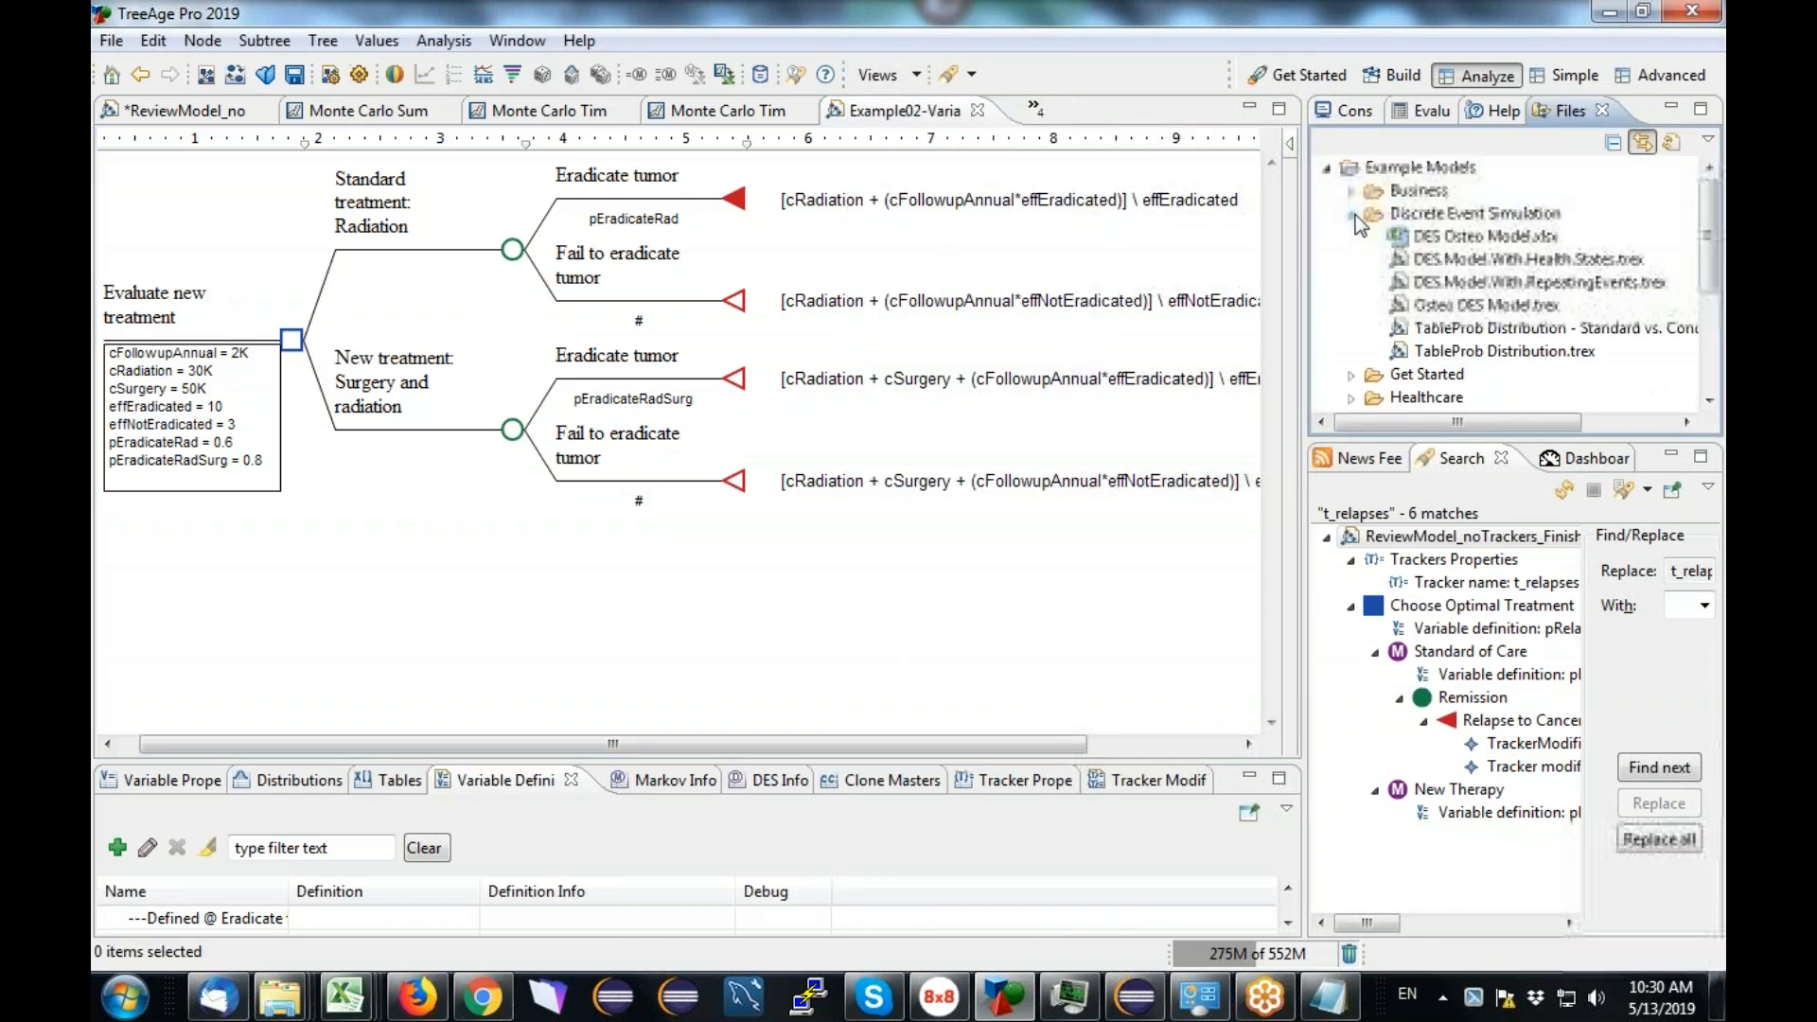
double_click(1463, 305)
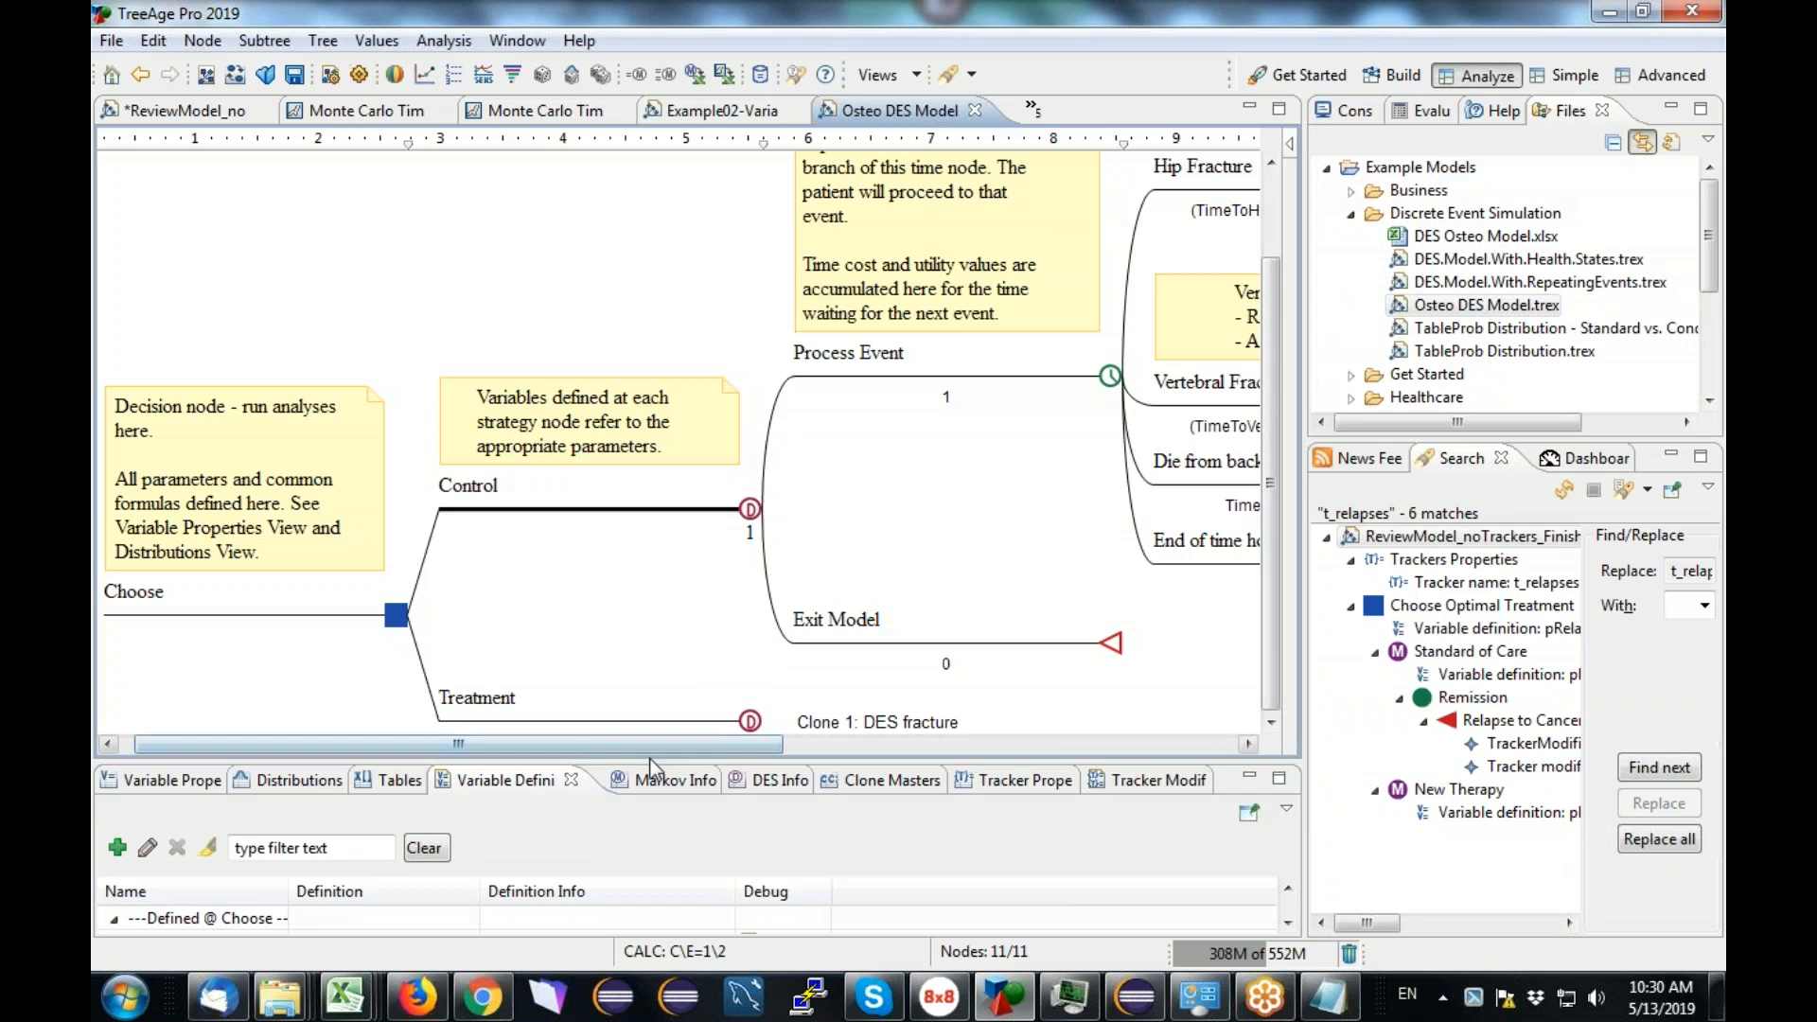
drag(653, 759, 675, 629)
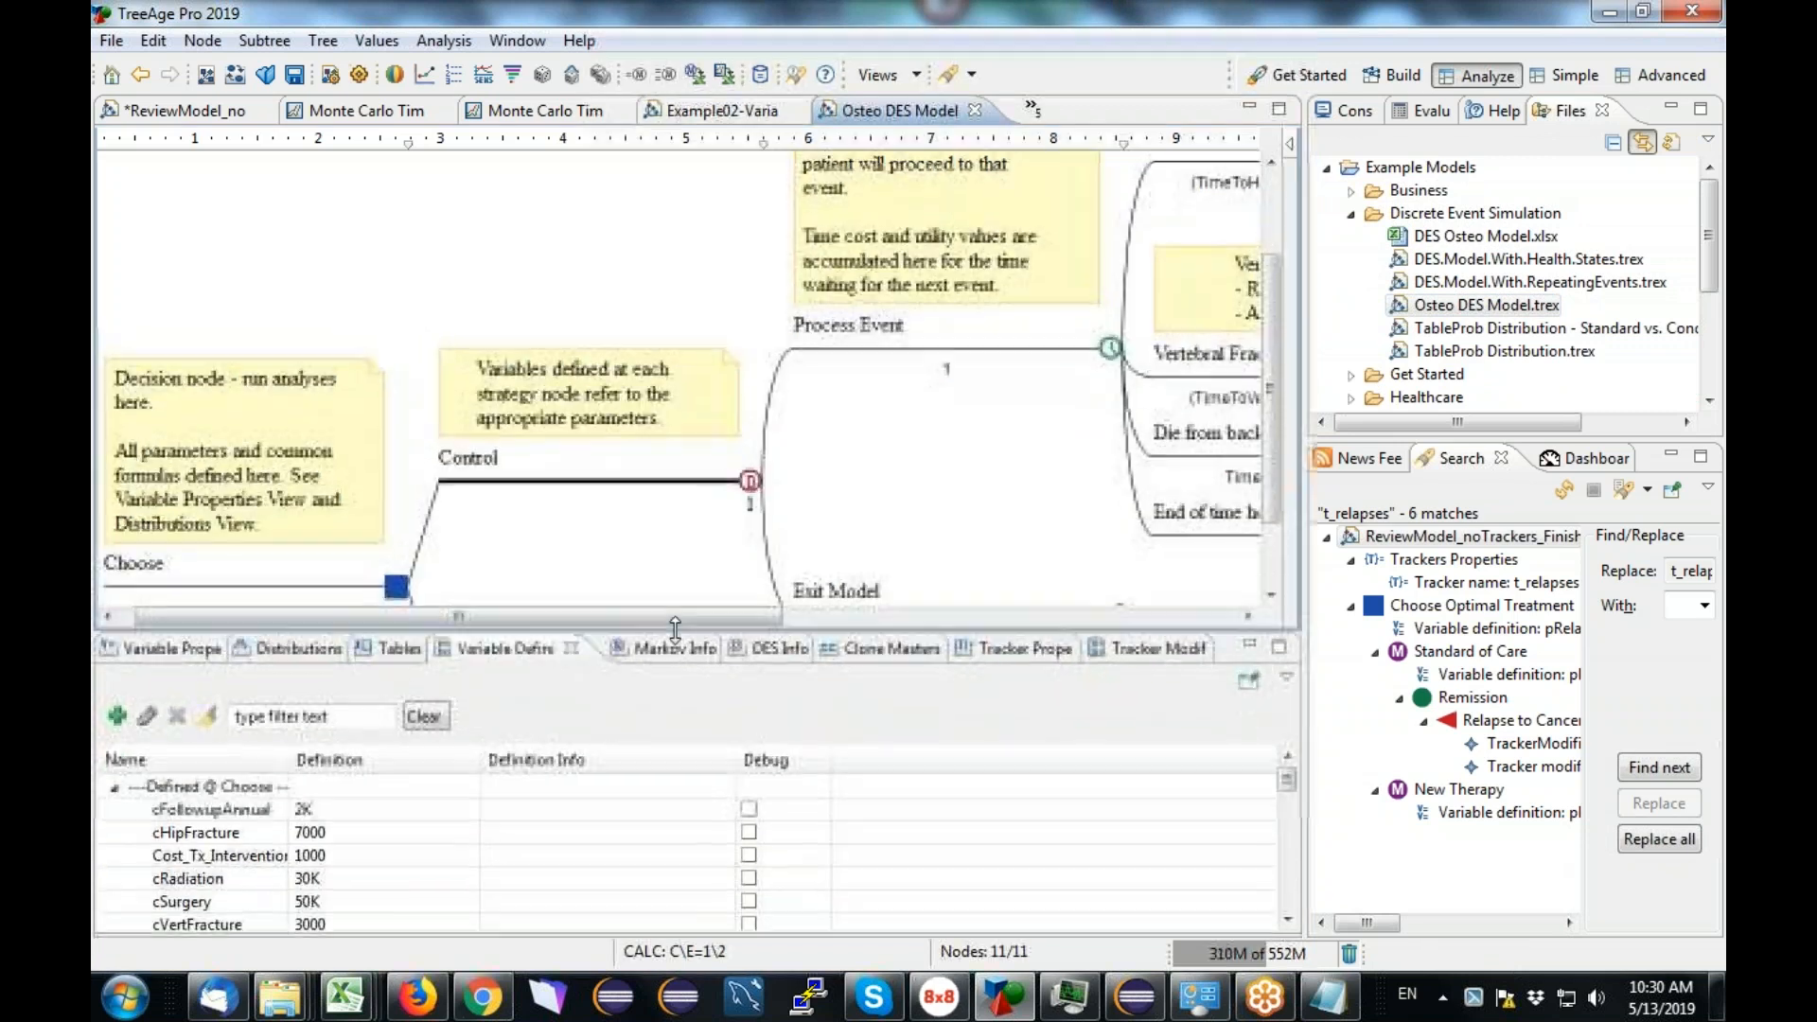
click(1012, 646)
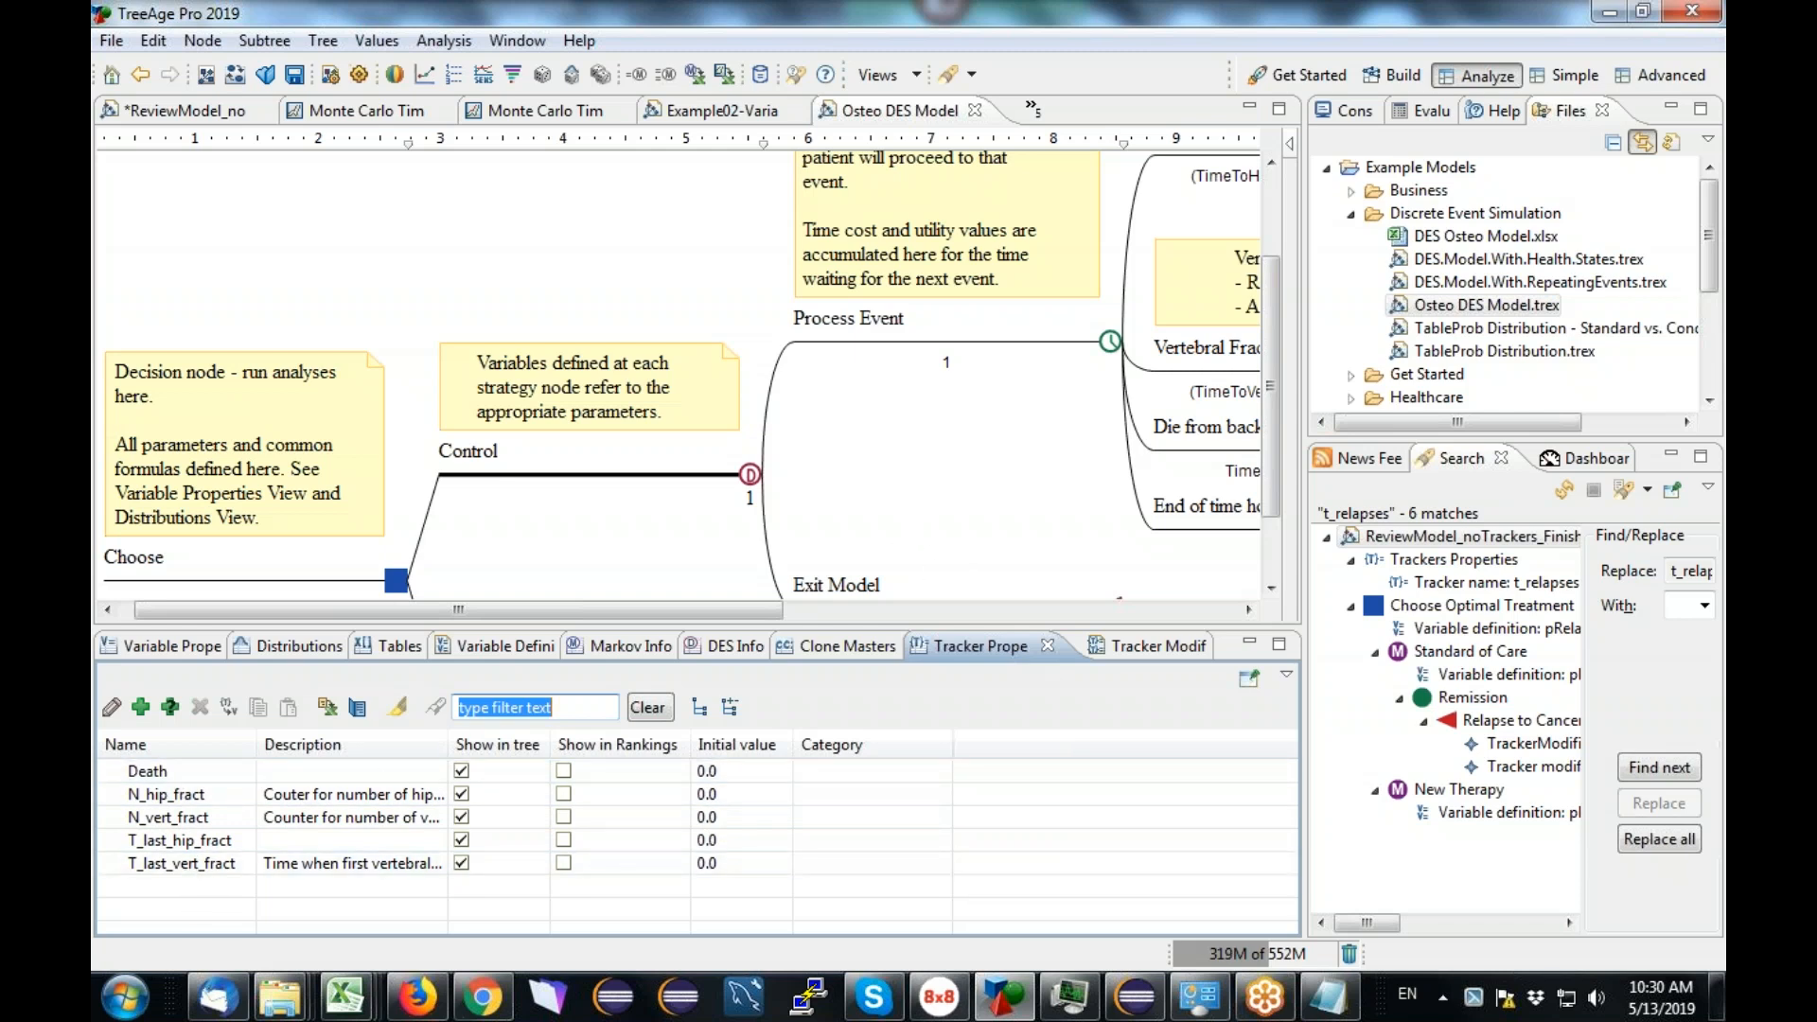
Step: Return to the ReviewModel cancer tree and maximize its editor to show the Standard of Care health states
drag(684, 626, 678, 712)
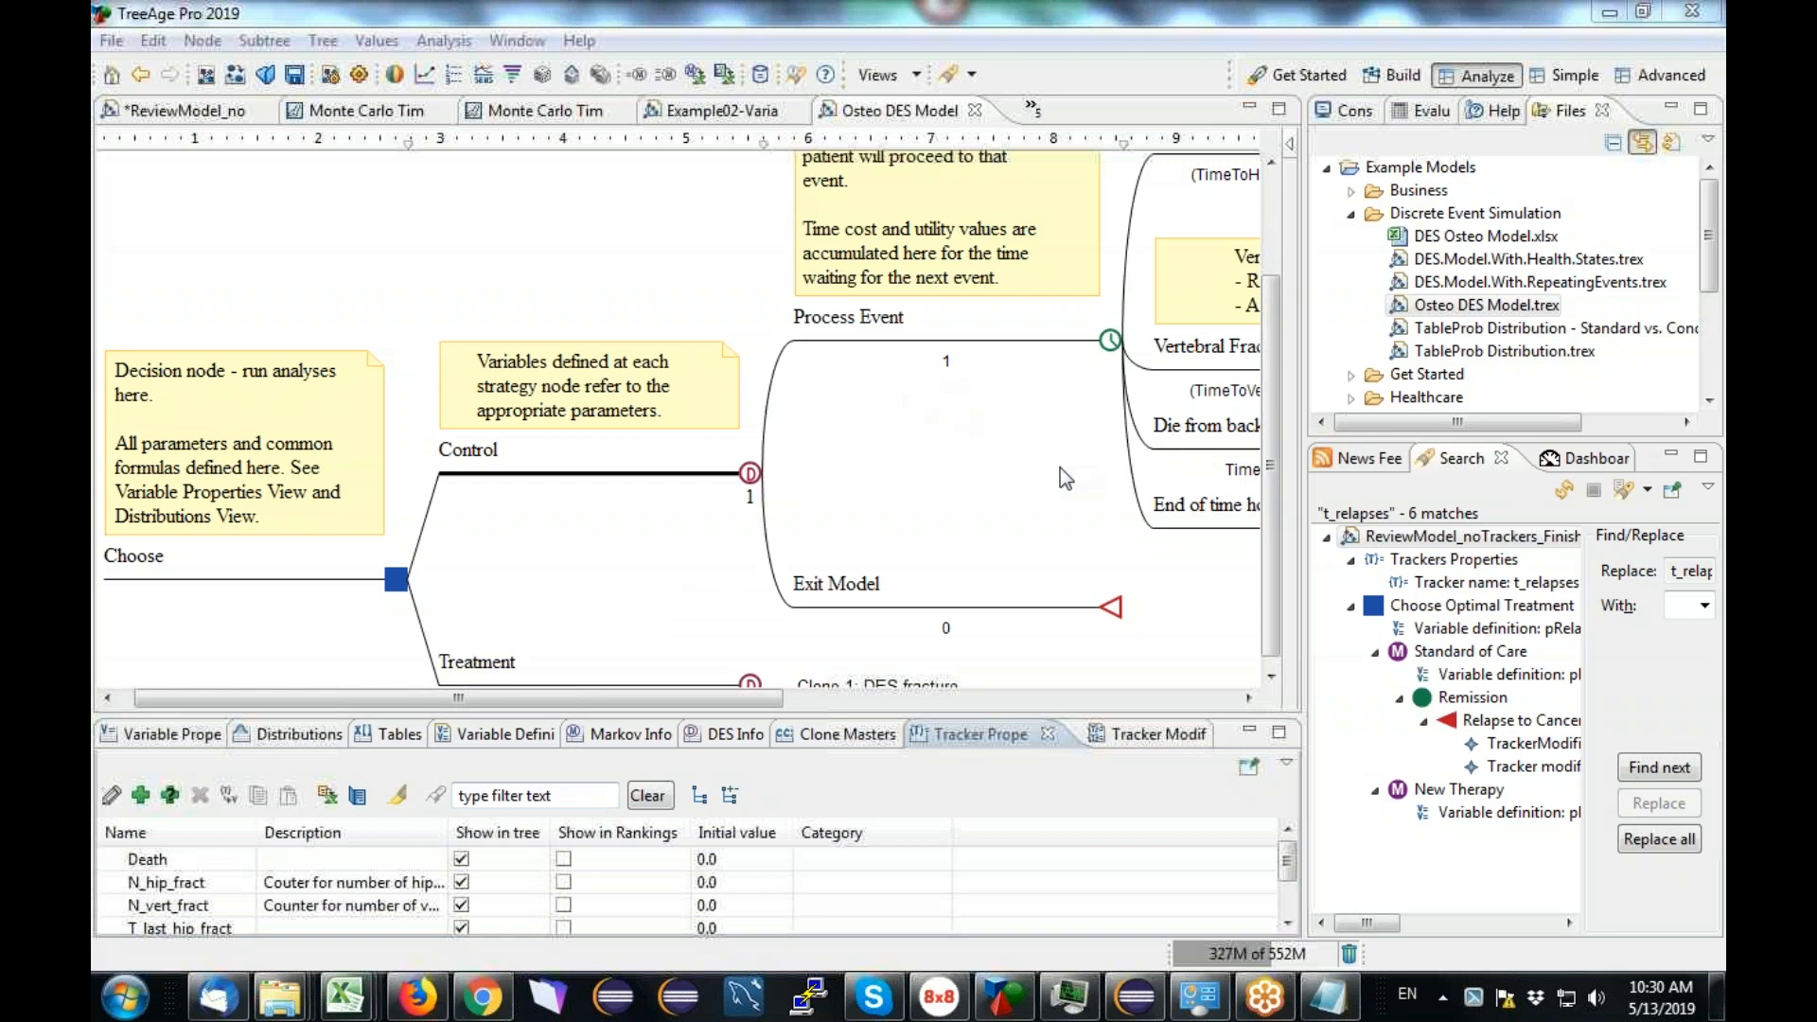
click(696, 112)
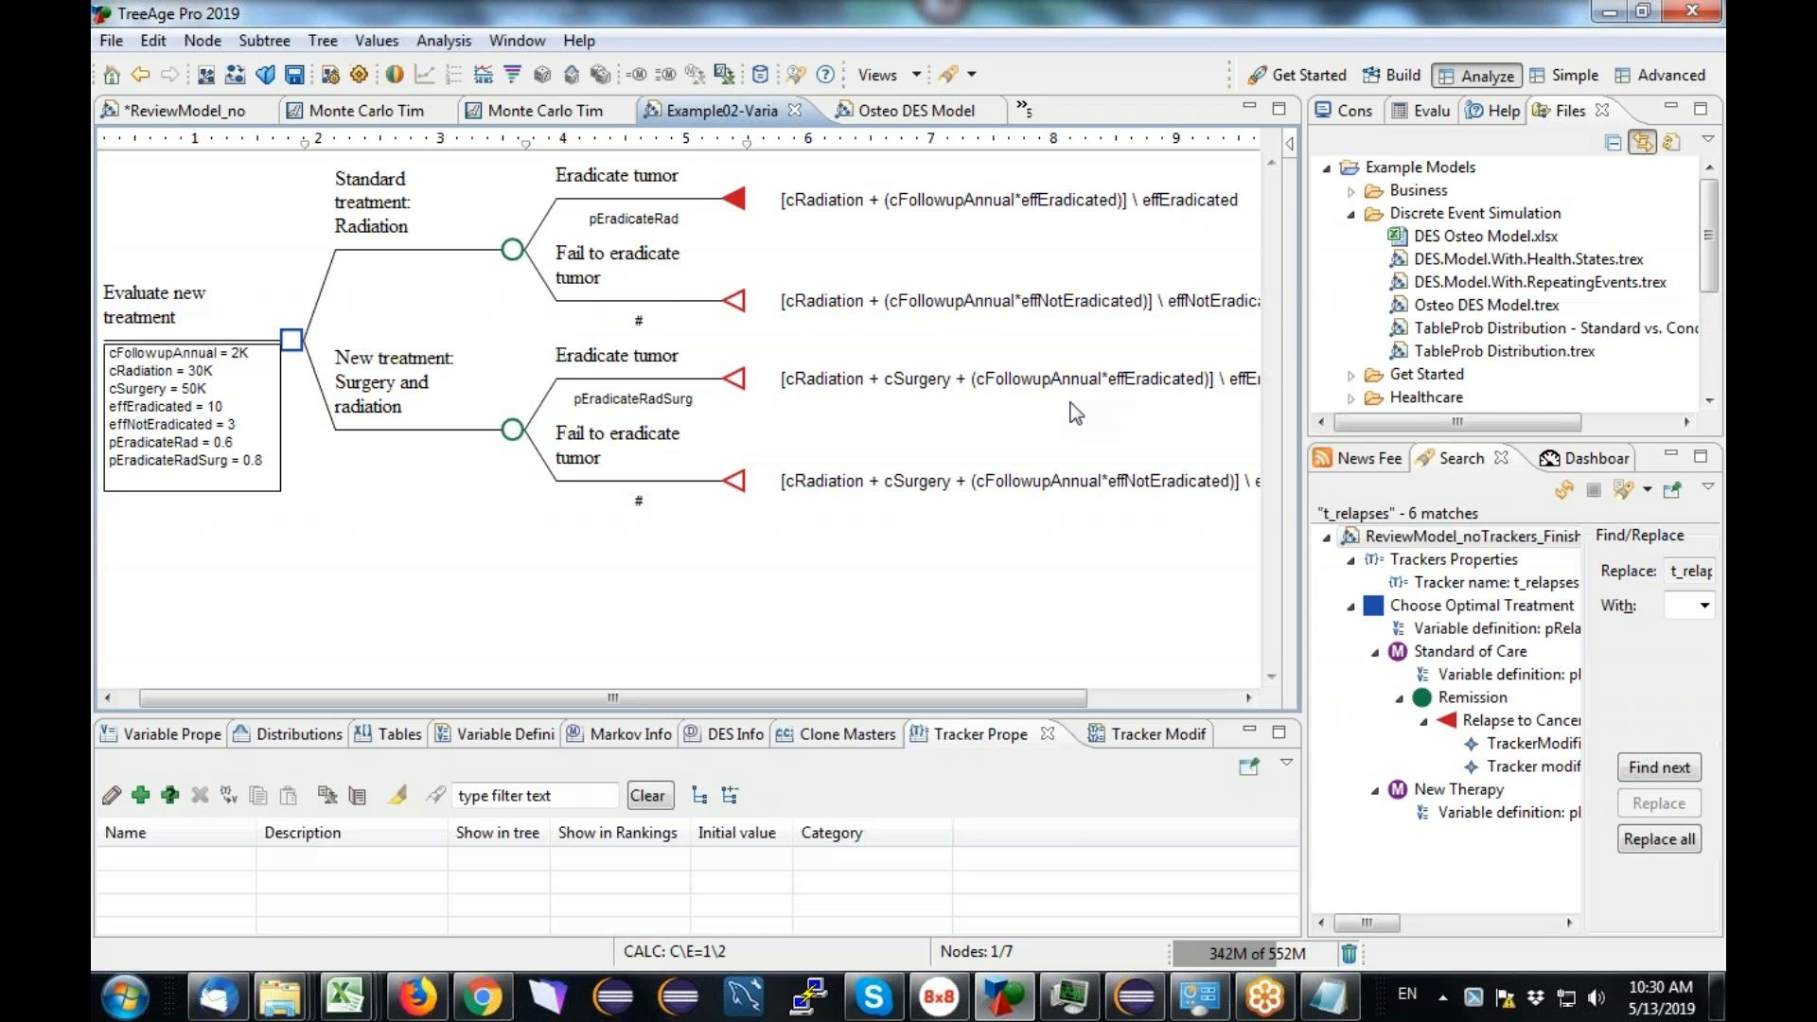
click(196, 112)
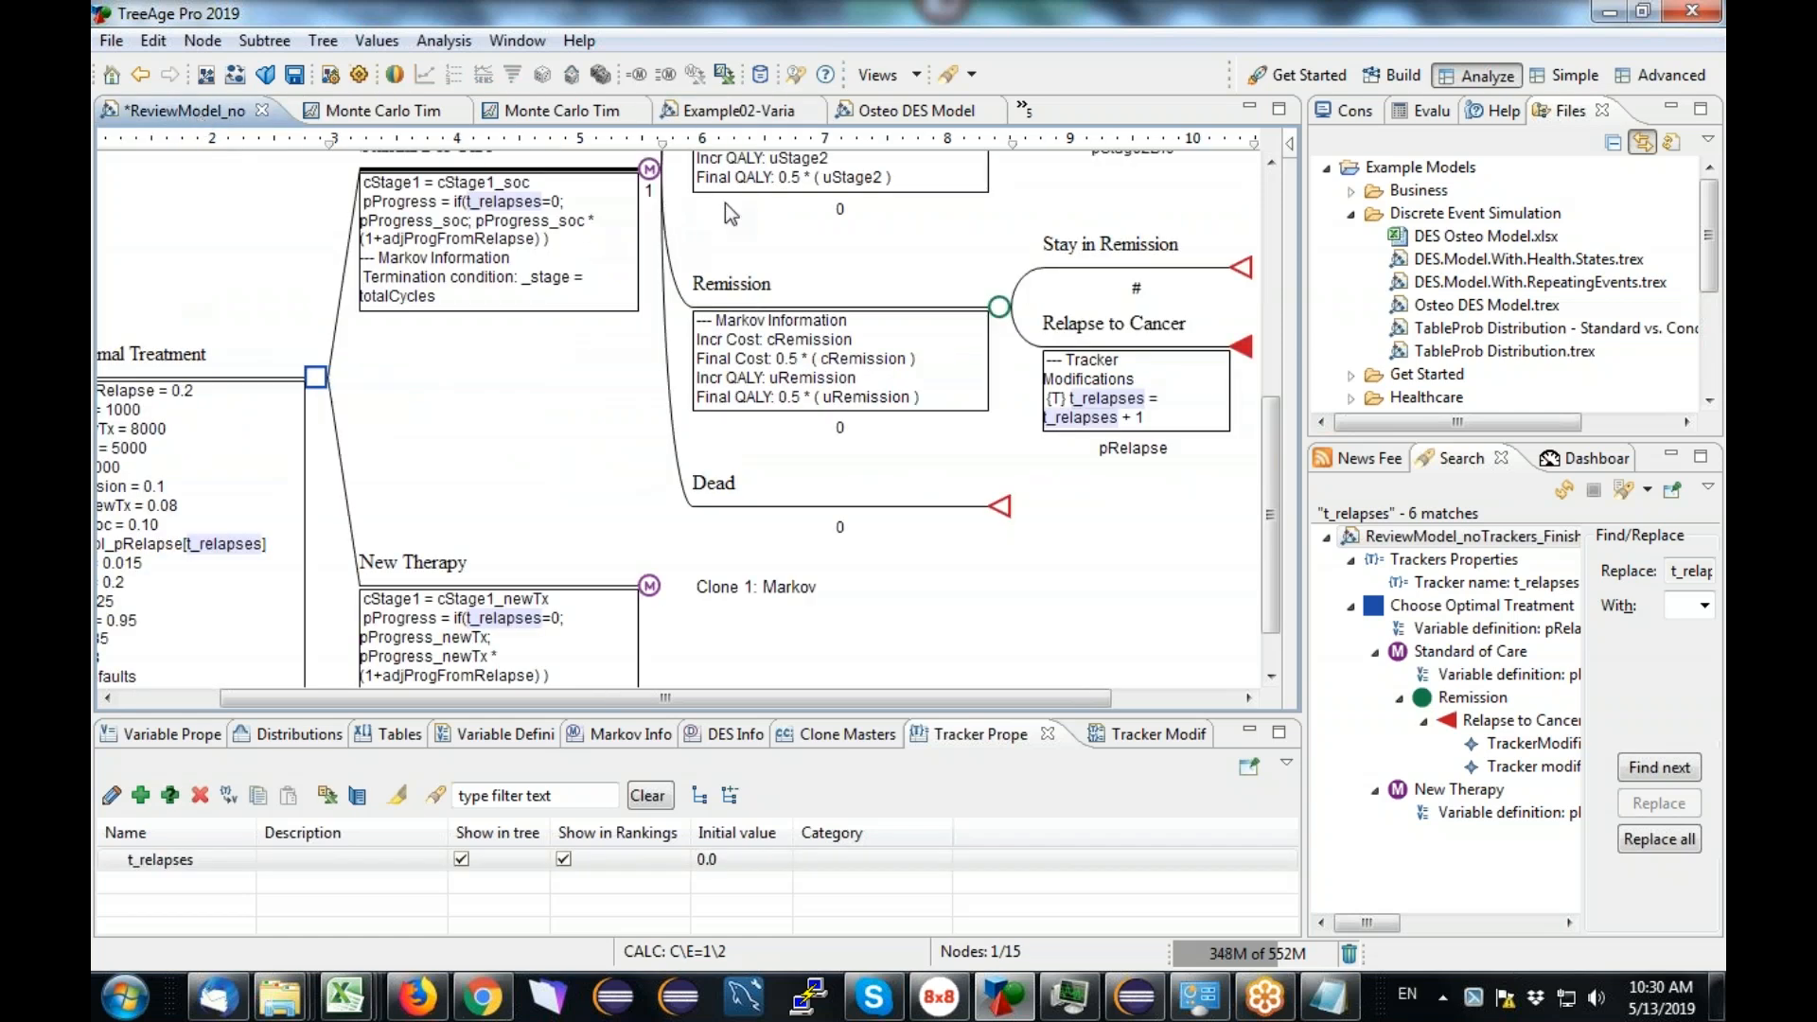
drag(1271, 464, 1259, 294)
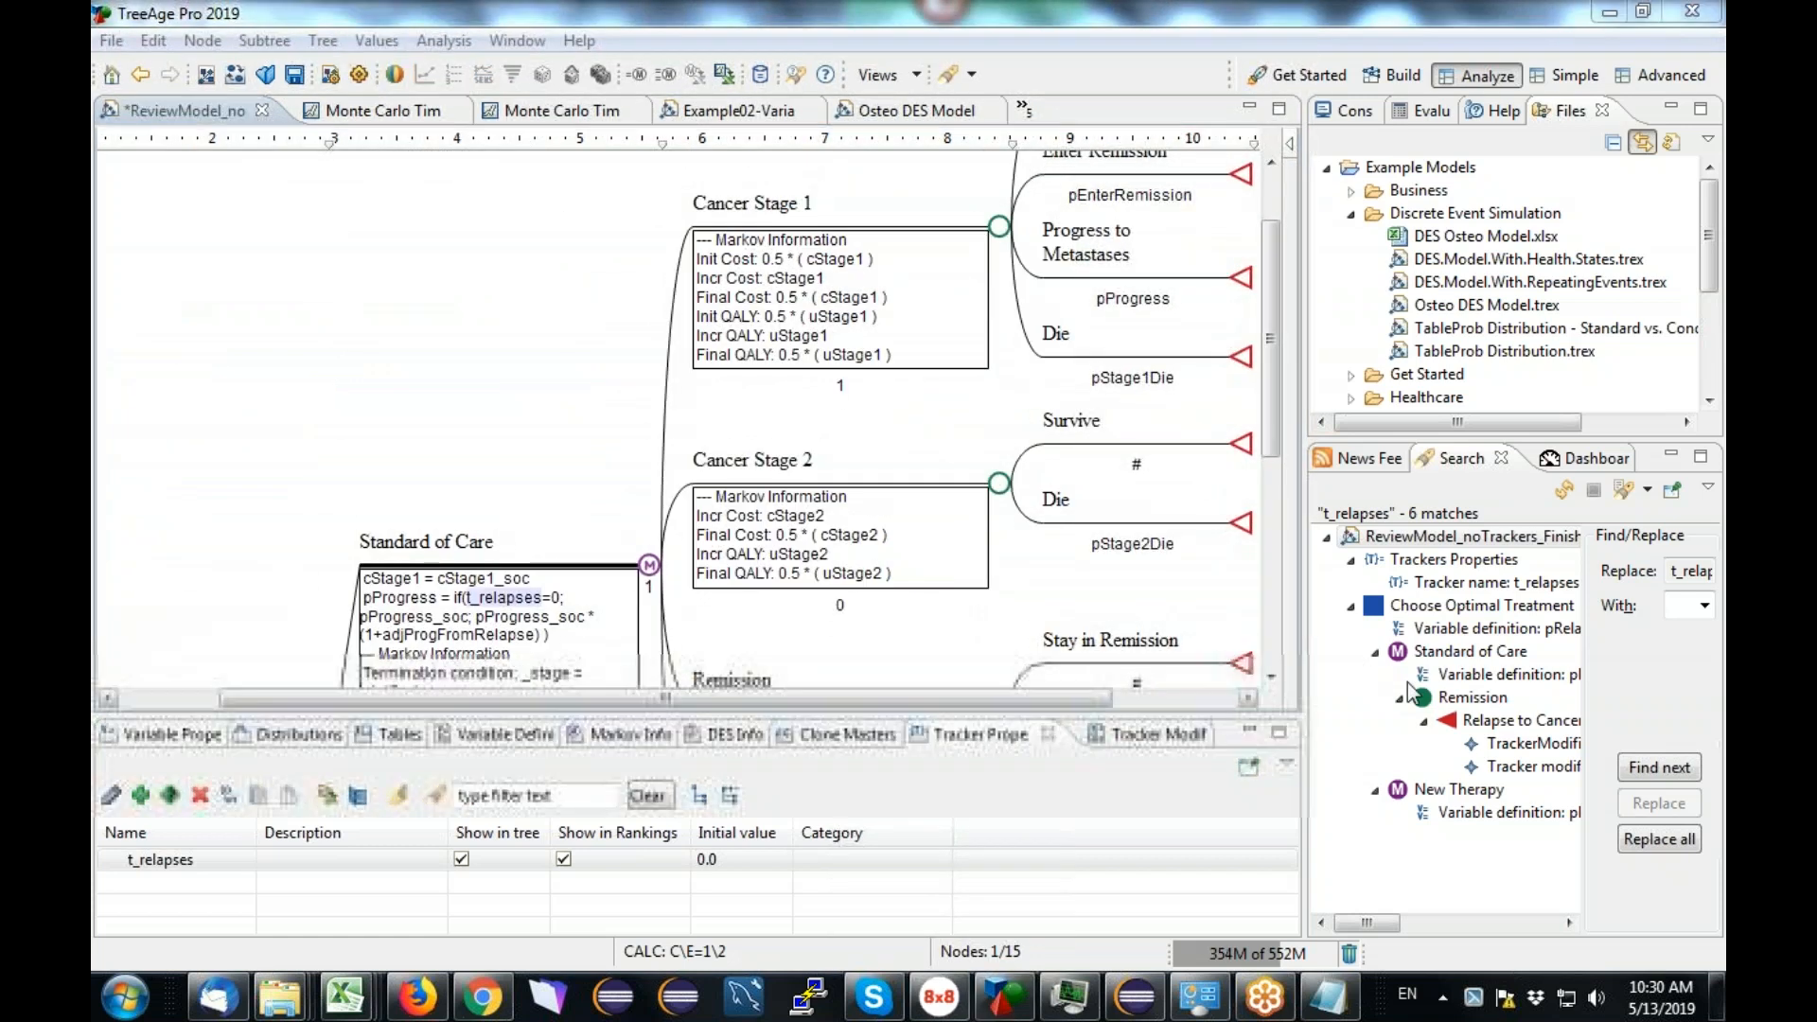
double_click(181, 112)
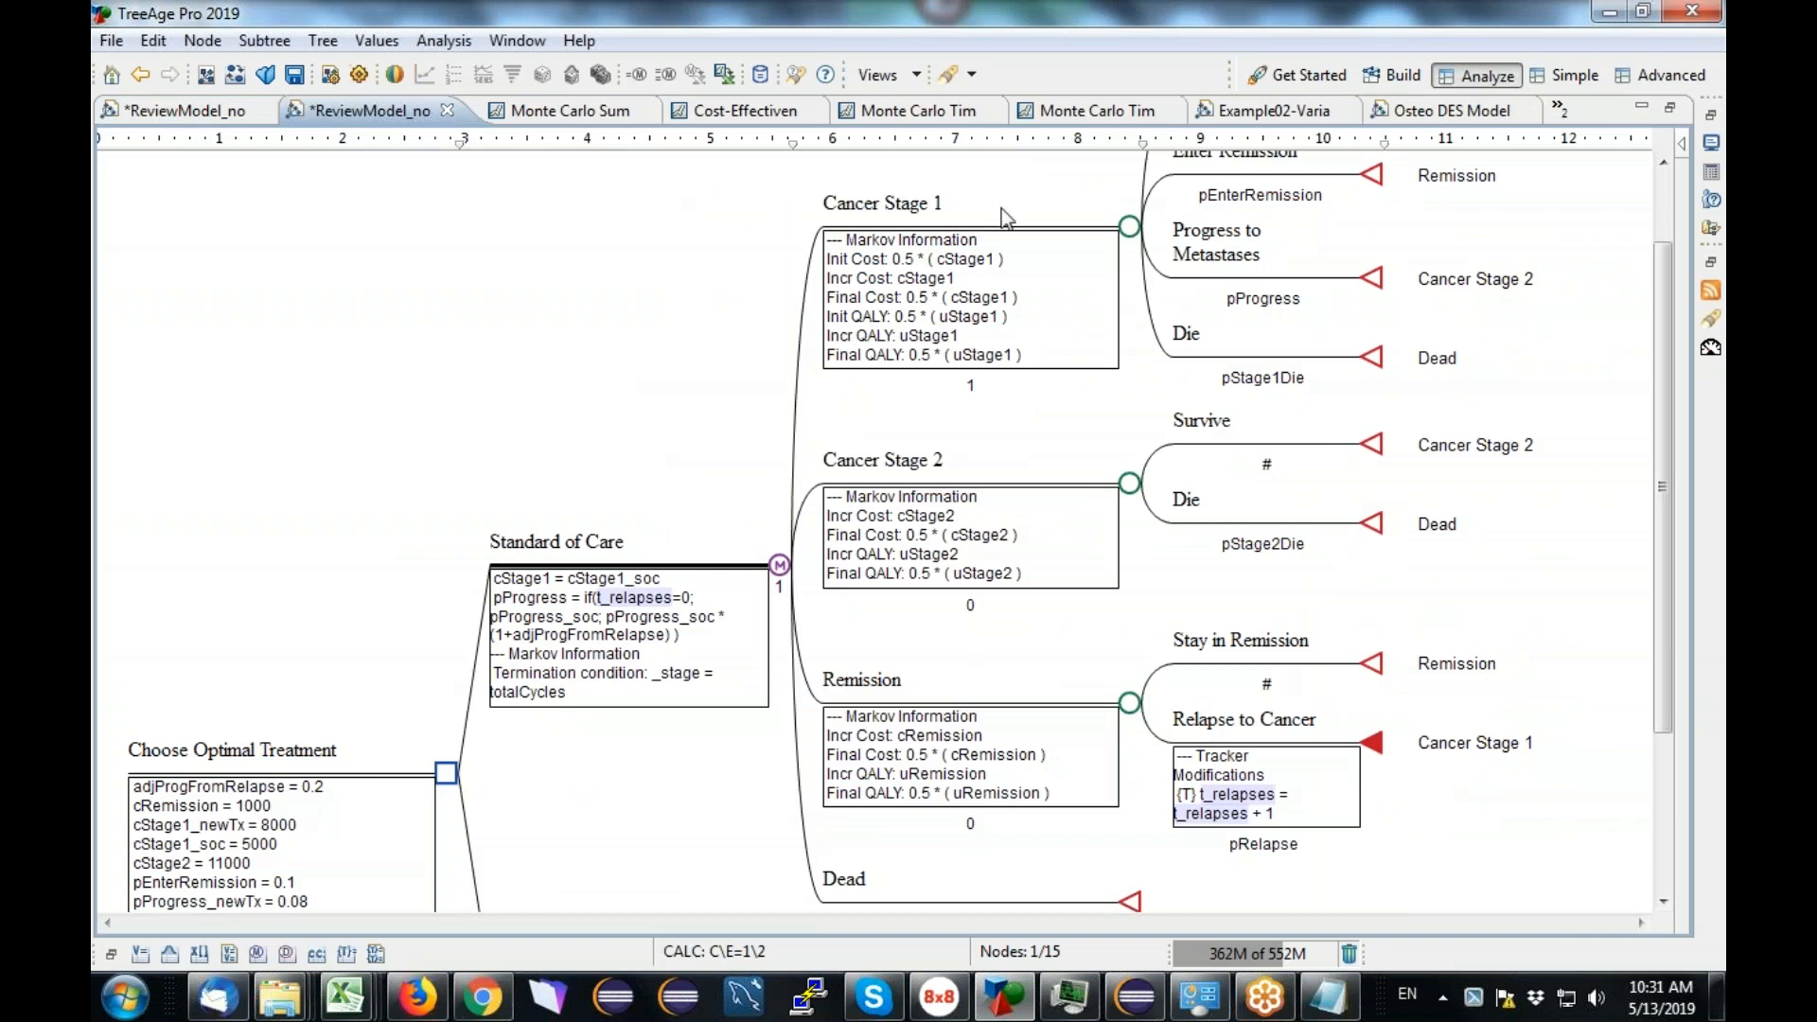
Step: Examine the pProgress probability at Progress to Metastases under Cancer Stage 1 alongside its t_relapses-based definition at Standard of Care
click(1129, 484)
click(1130, 228)
click(1280, 303)
click(1280, 303)
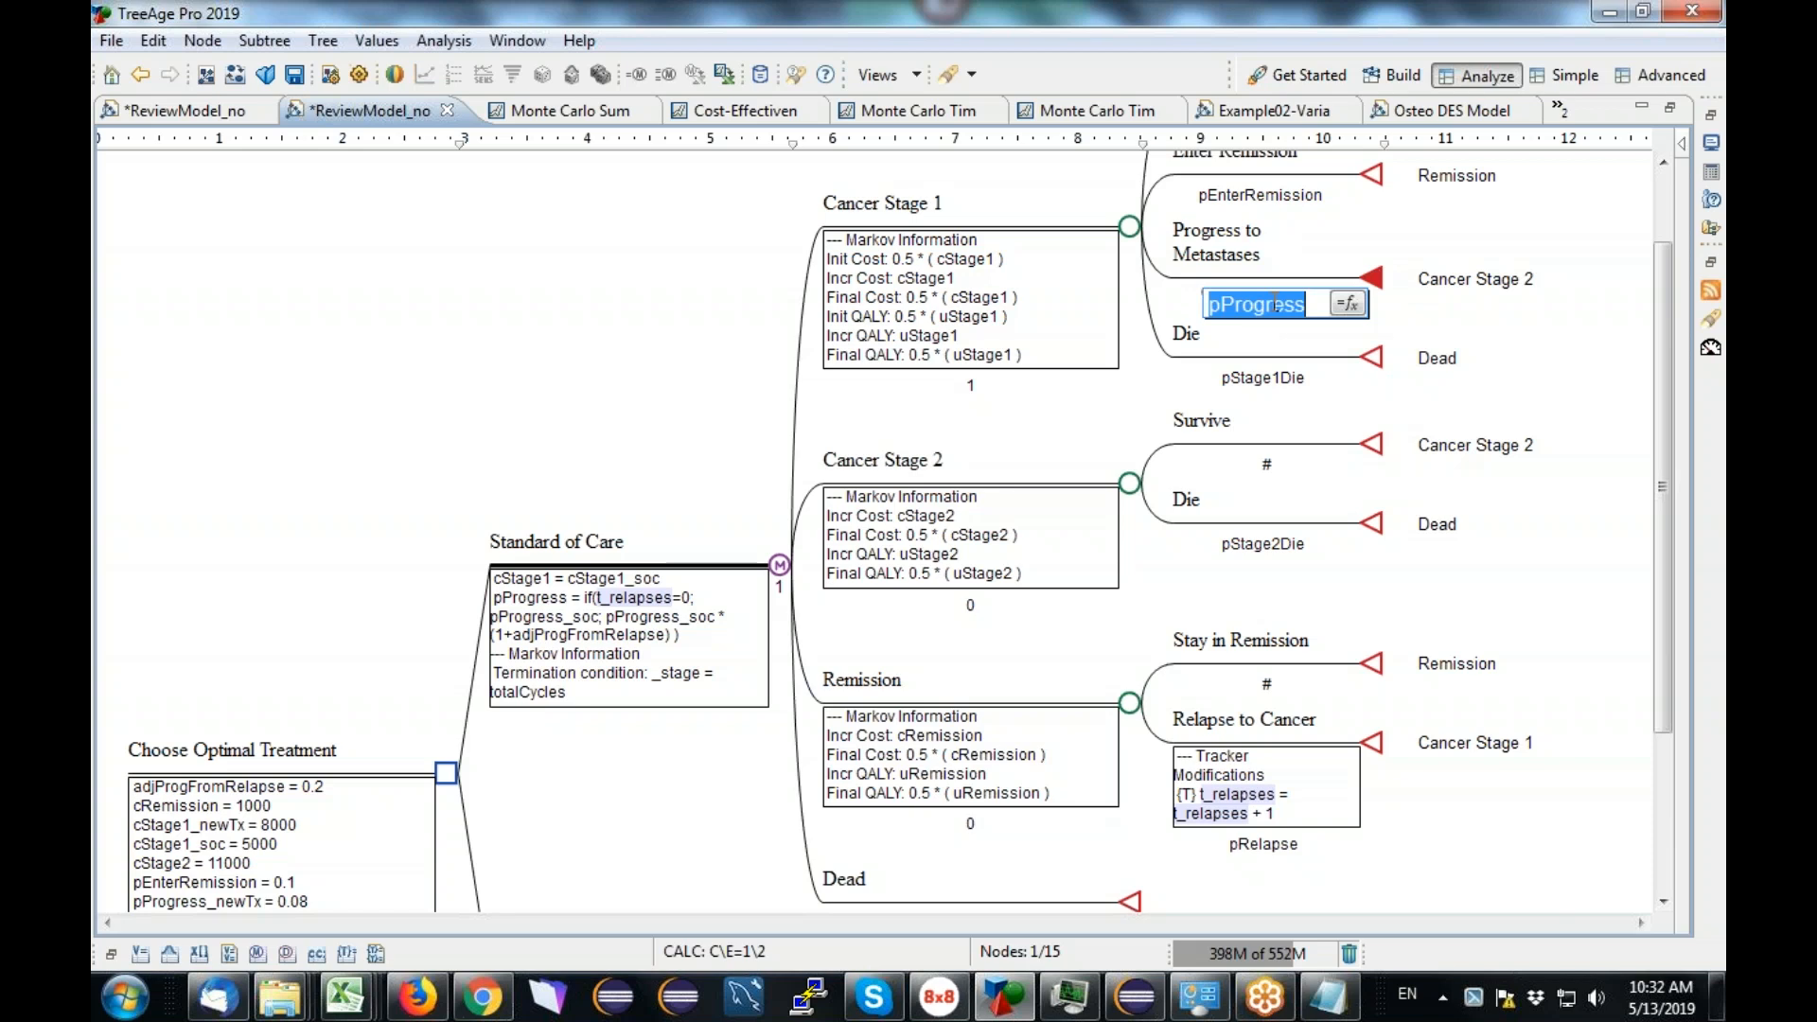
drag(1657, 405, 1652, 562)
scroll(1656, 540, up, 5)
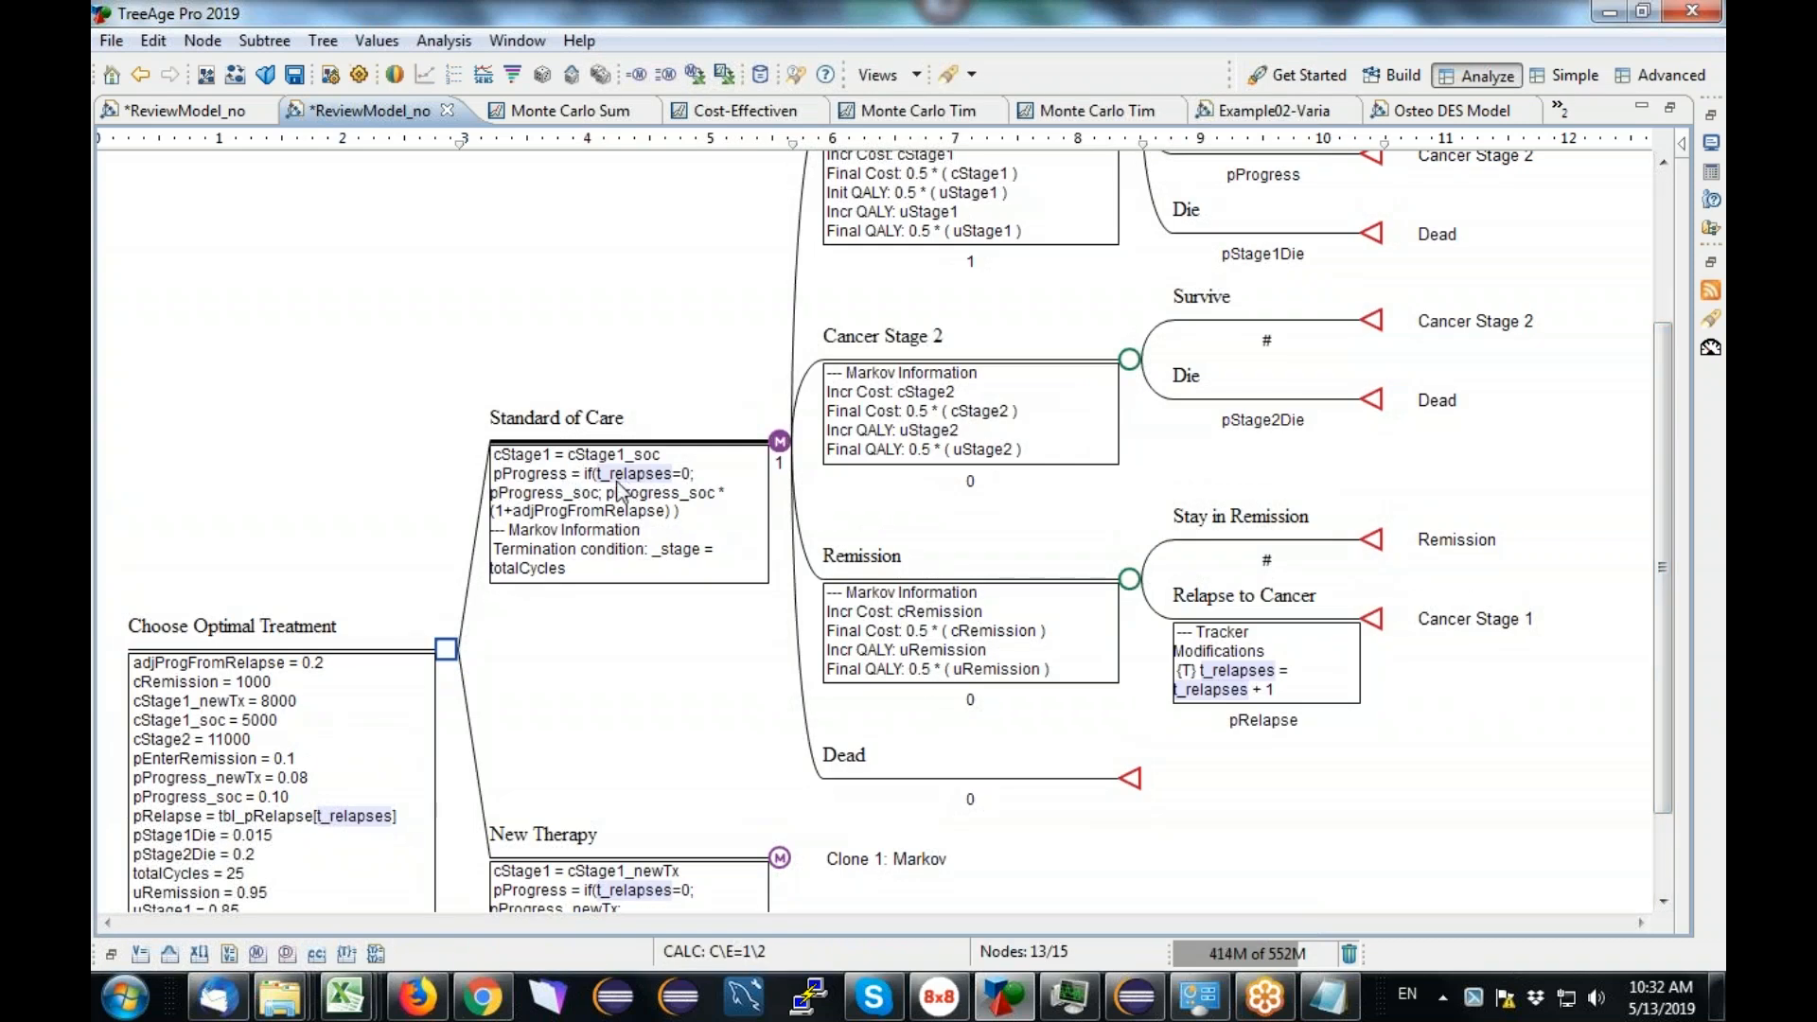
scroll(1656, 568, up, 5)
click(1131, 254)
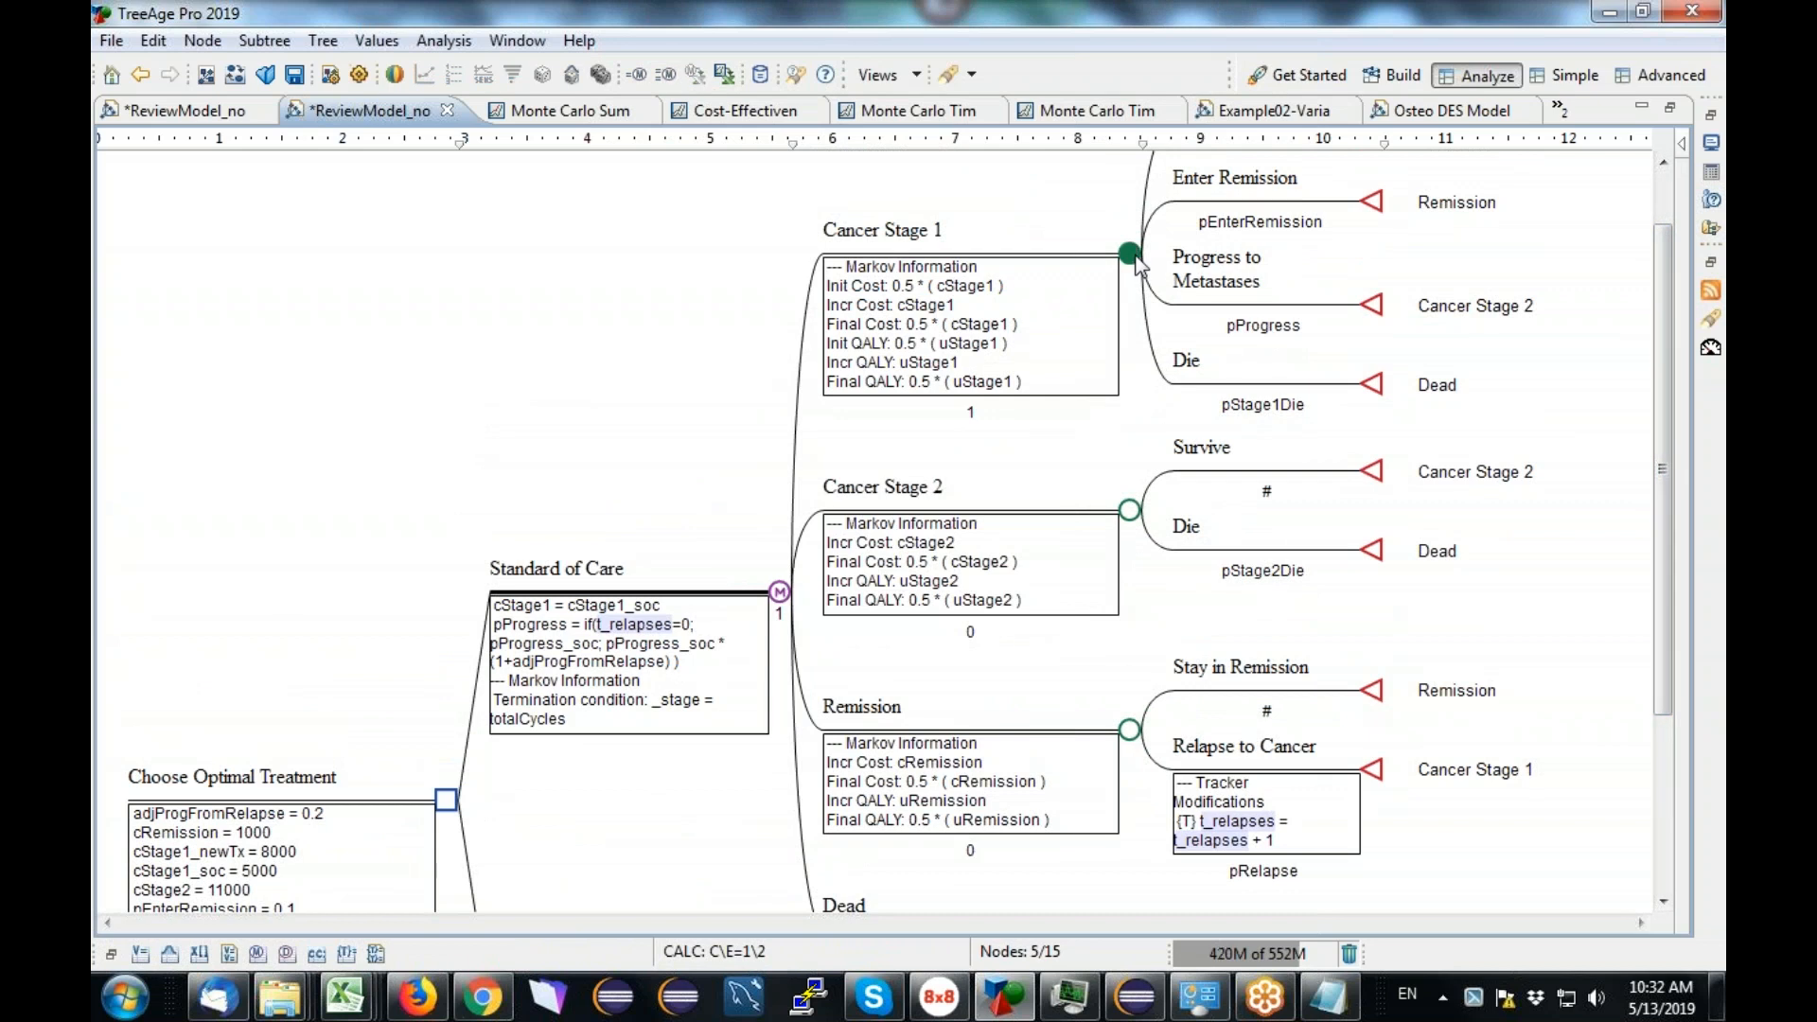
Step: Show the Example02 treatment tree again to view its payoff formulas
click(1255, 112)
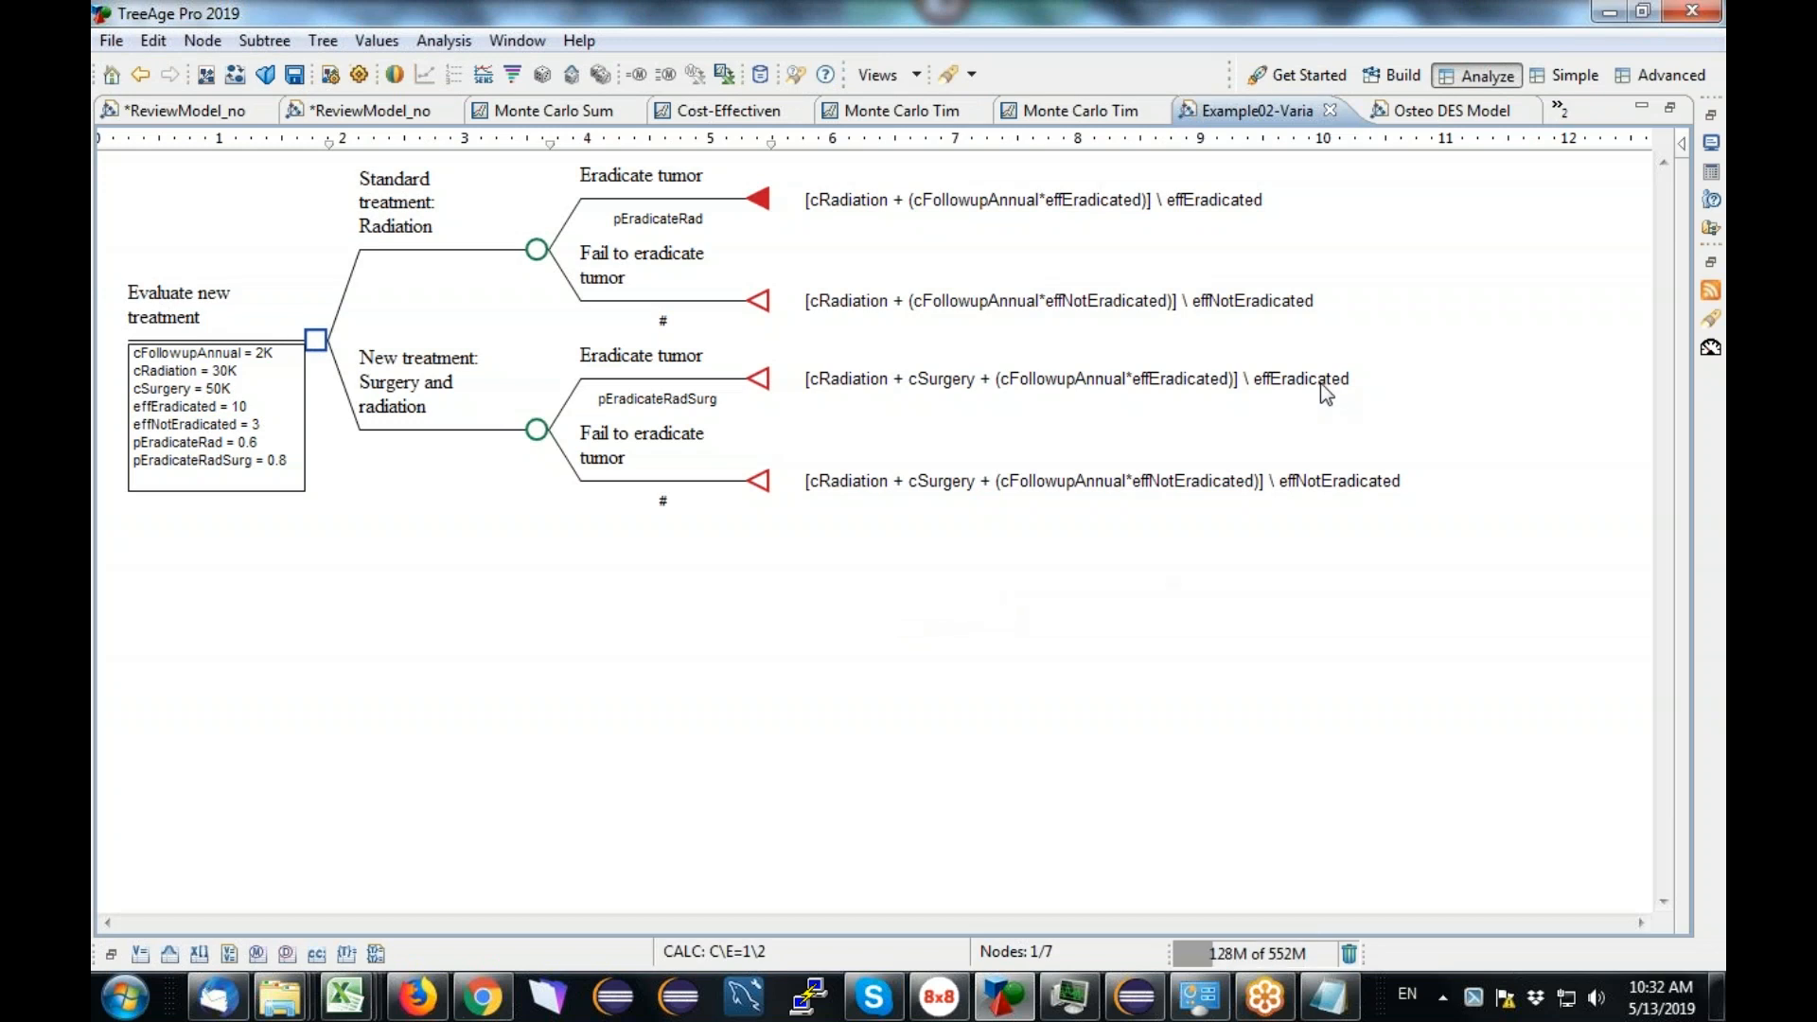
click(1588, 31)
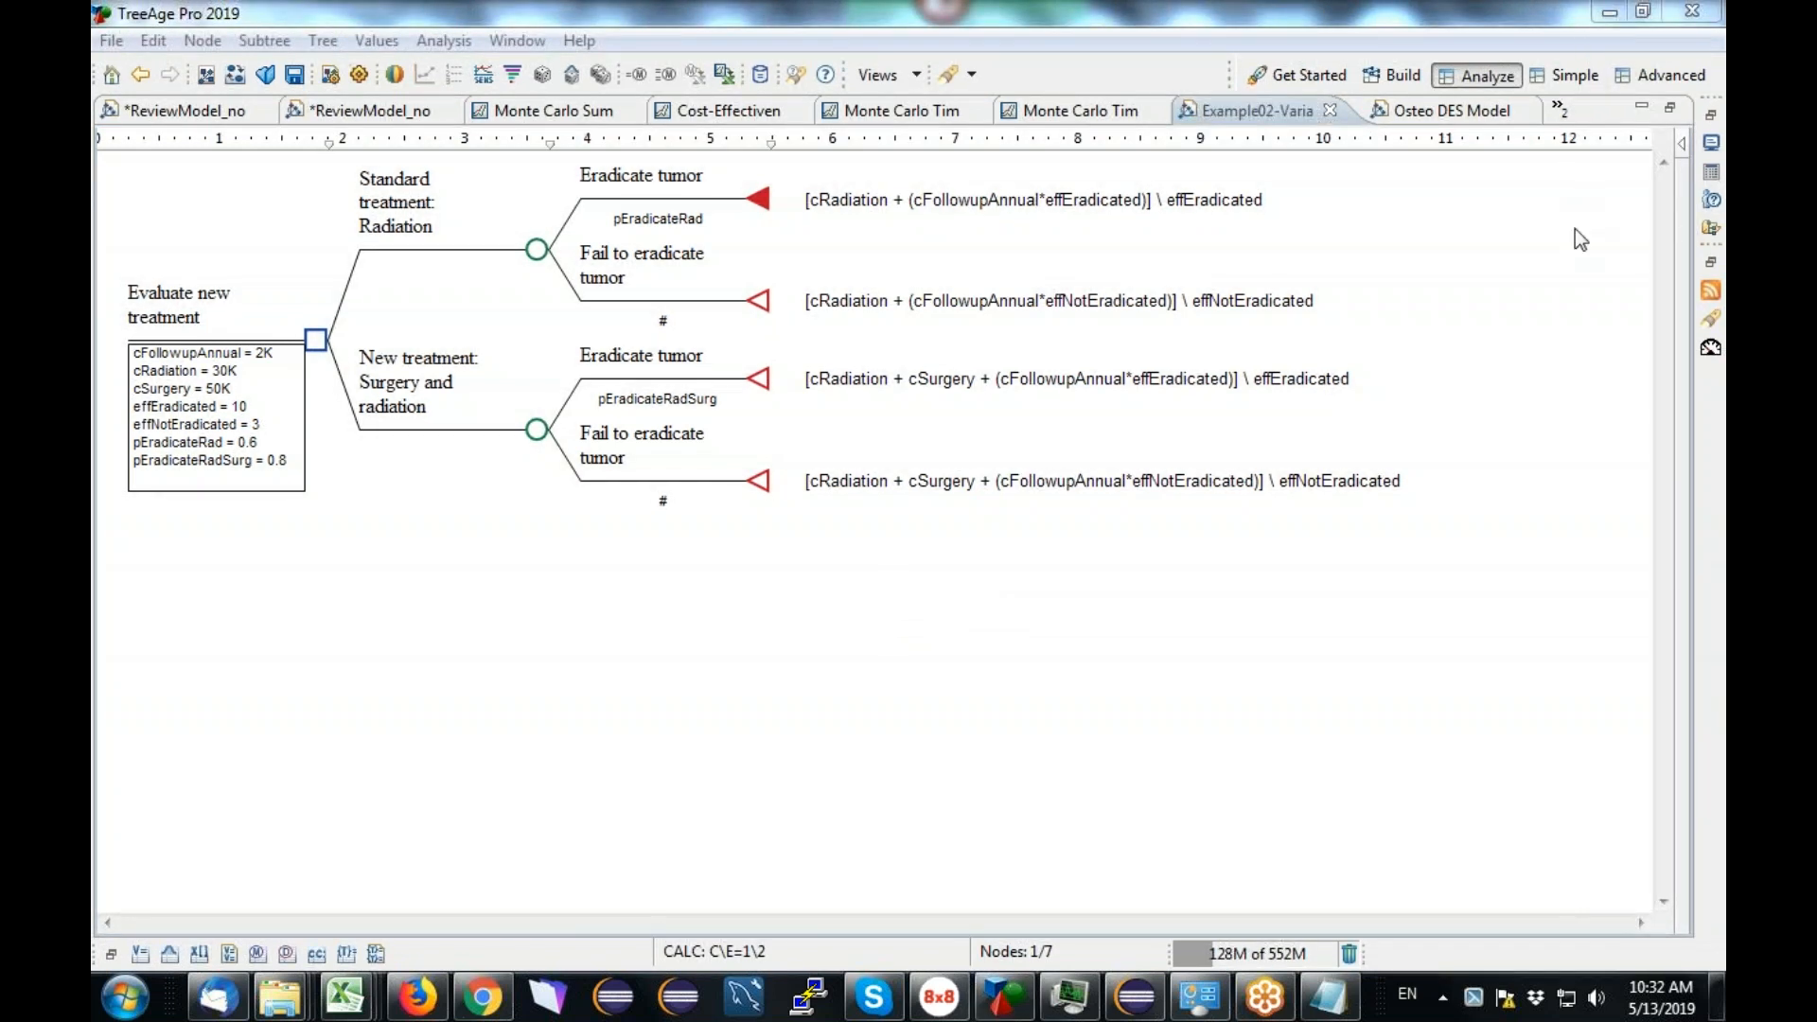